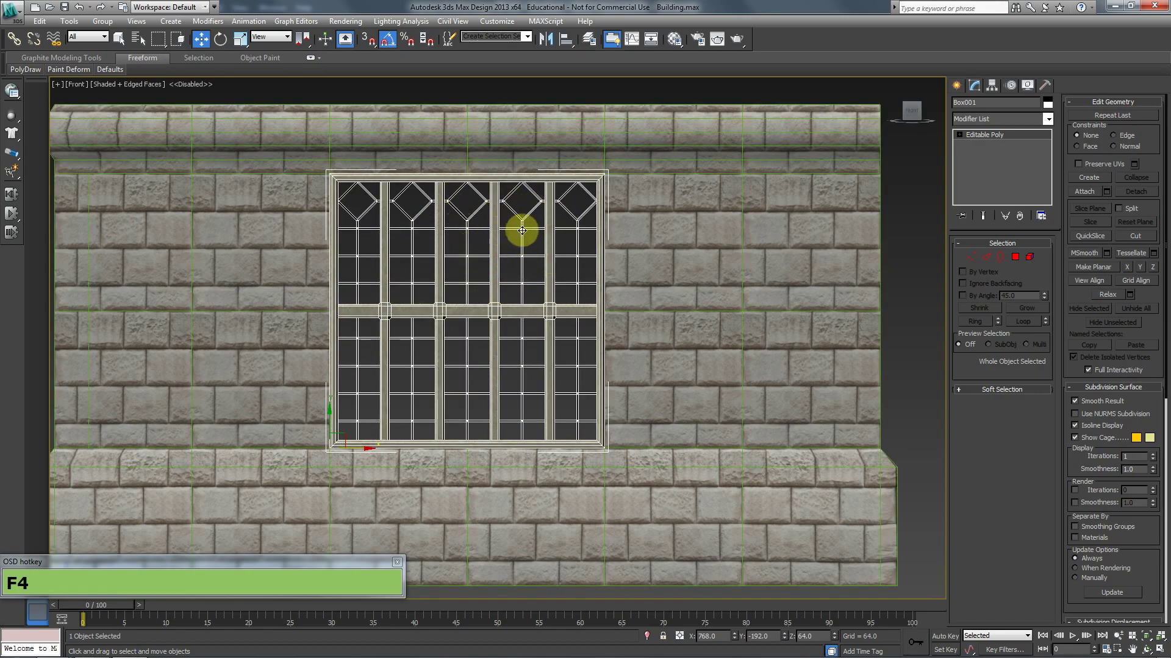
# Step: Select the thin grille bars of the window as elements, leaving the outer frame, mullions and middle rail out of the selection
pyautogui.click(1030, 258)
pyautogui.moveTo(688, 88); pyautogui.dragTo(241, 550)
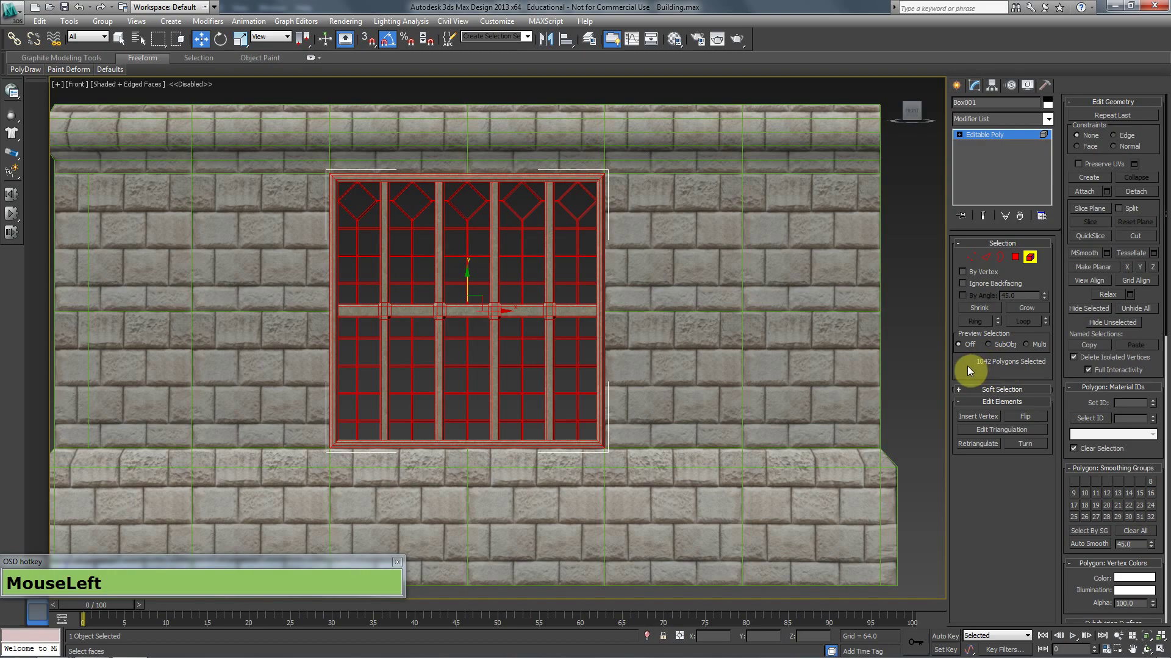
pyautogui.keyDown('alt'); pyautogui.click(578, 309); pyautogui.keyUp('alt')
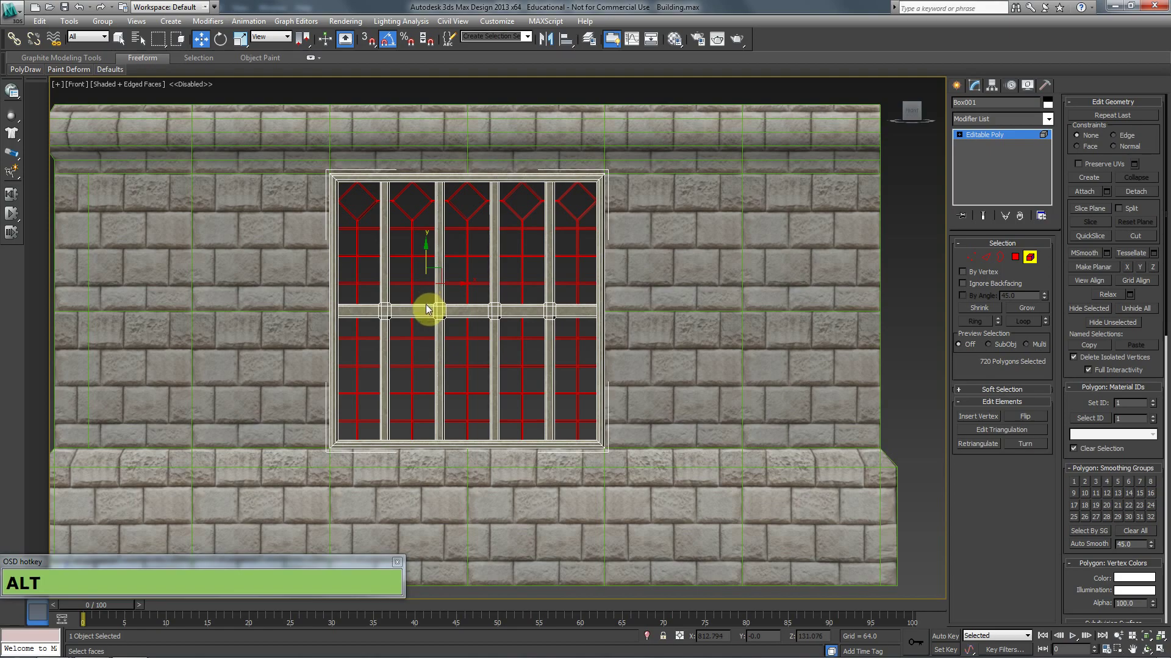
pyautogui.click(358, 228)
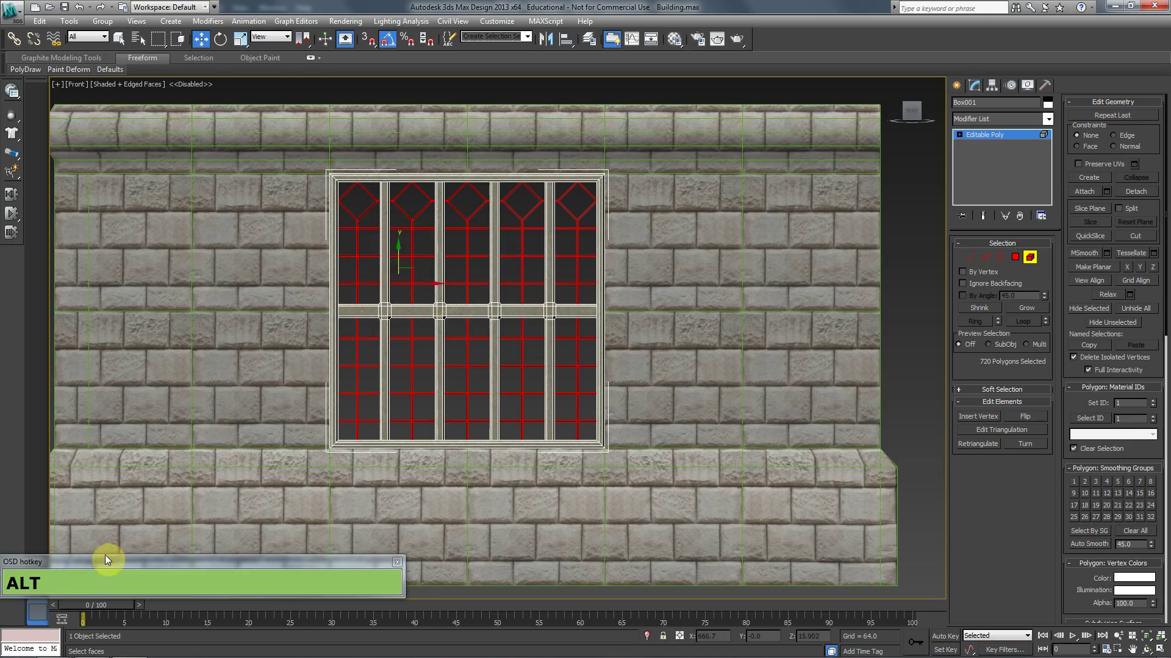
# Step: Open WordPad and note the polygon count of the selected bars as P=720
pyautogui.press('super+r')
pyautogui.write('write')
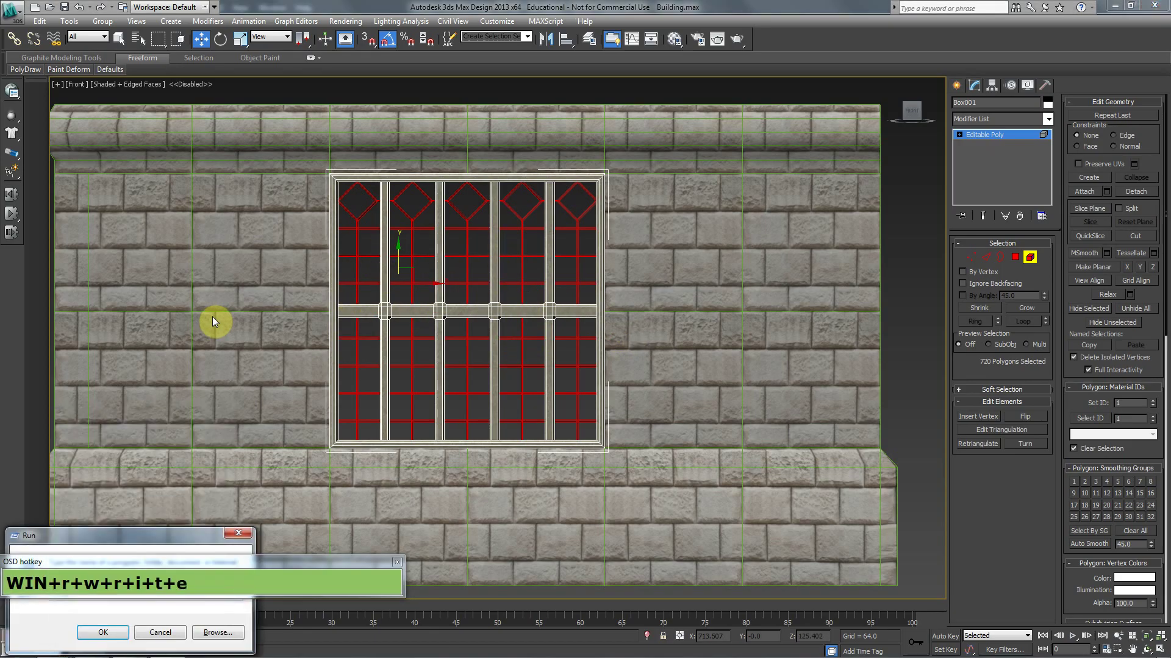
pyautogui.press('Return')
pyautogui.click(387, 222)
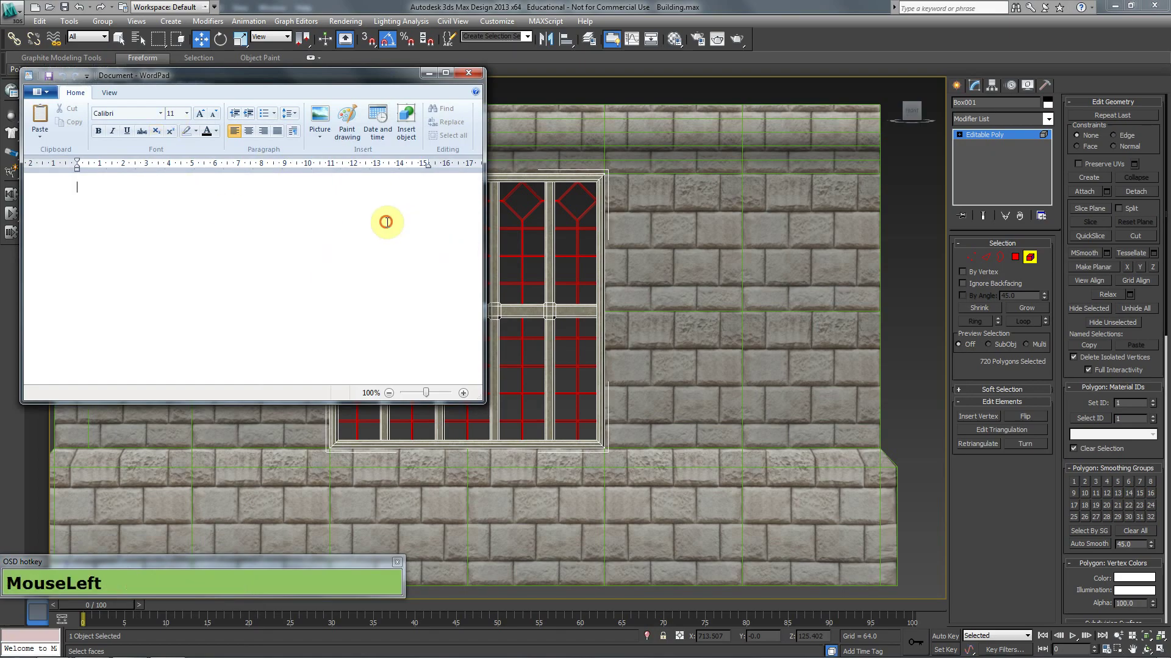
pyautogui.write('P')
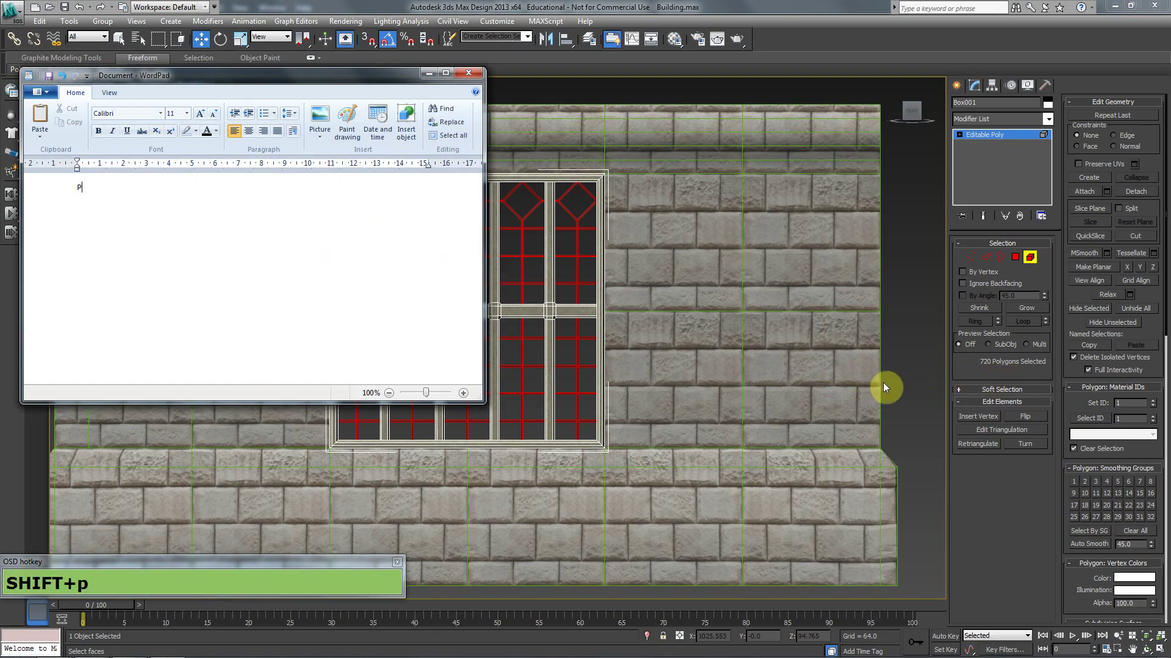
pyautogui.write('=74')
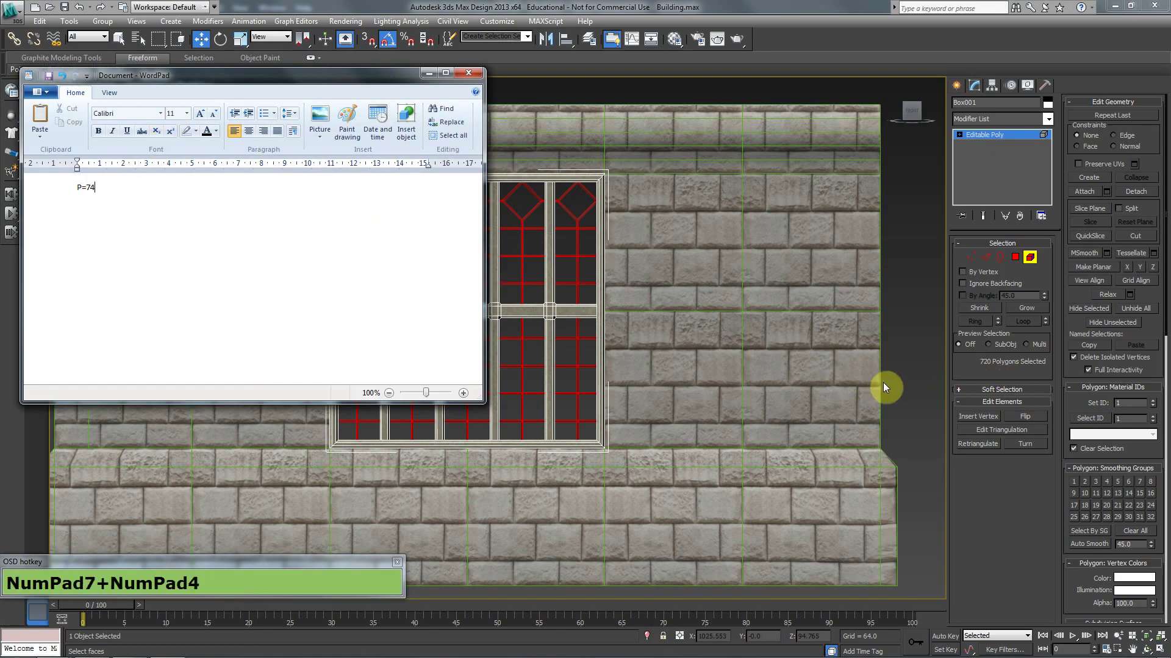
pyautogui.press('BackSpace')
pyautogui.write('20')
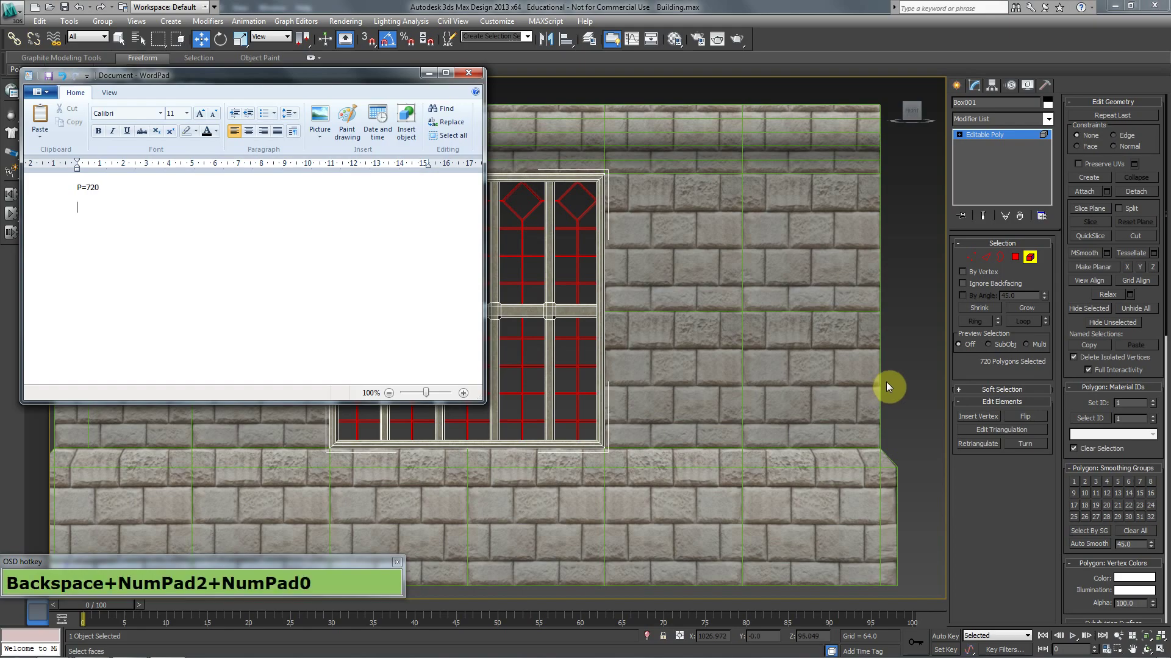
# Step: Convert the bar selection to vertices in 3ds Max and note V=1440 on a new line in WordPad
pyautogui.hotkey('alt', 'Tab')
pyautogui.keyDown('ctrl'); pyautogui.click(972, 258); pyautogui.keyUp('ctrl')
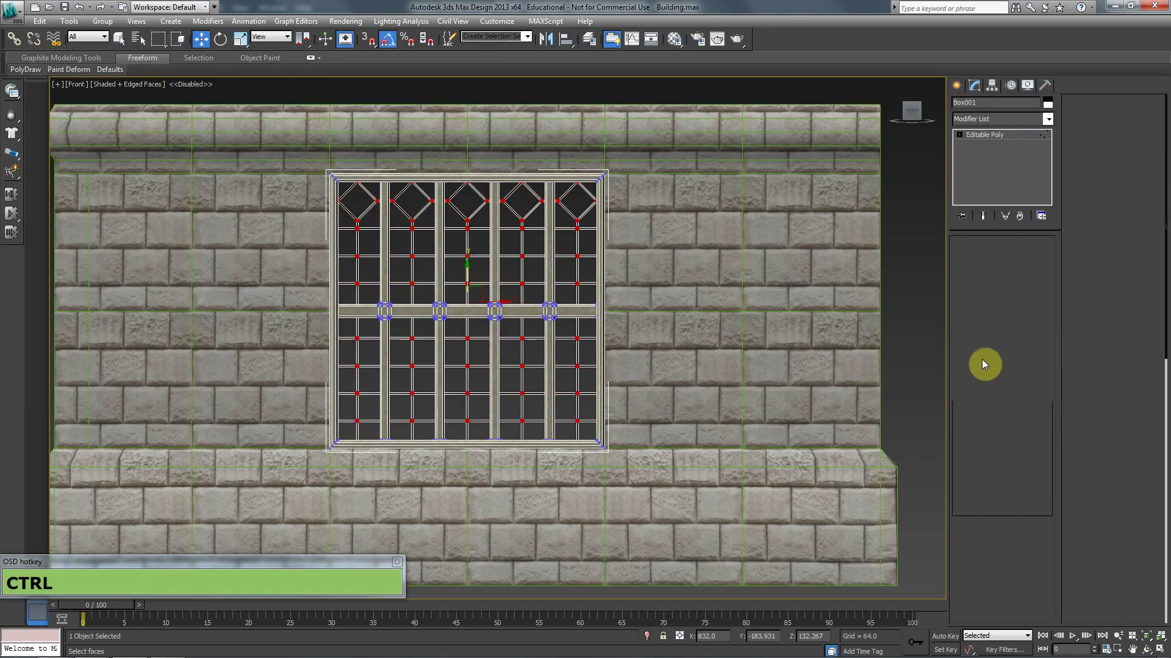
pyautogui.hotkey('alt', 'Tab')
pyautogui.press('Return')
pyautogui.write('V=1')
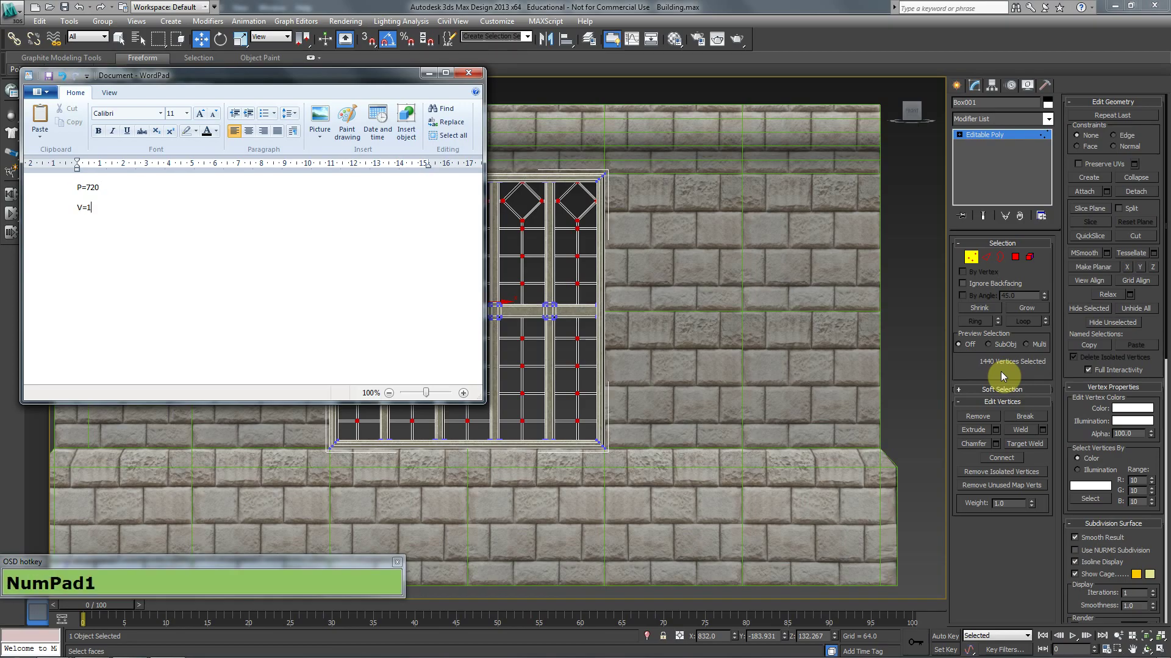
pyautogui.write('440')
pyautogui.press('BackSpace')
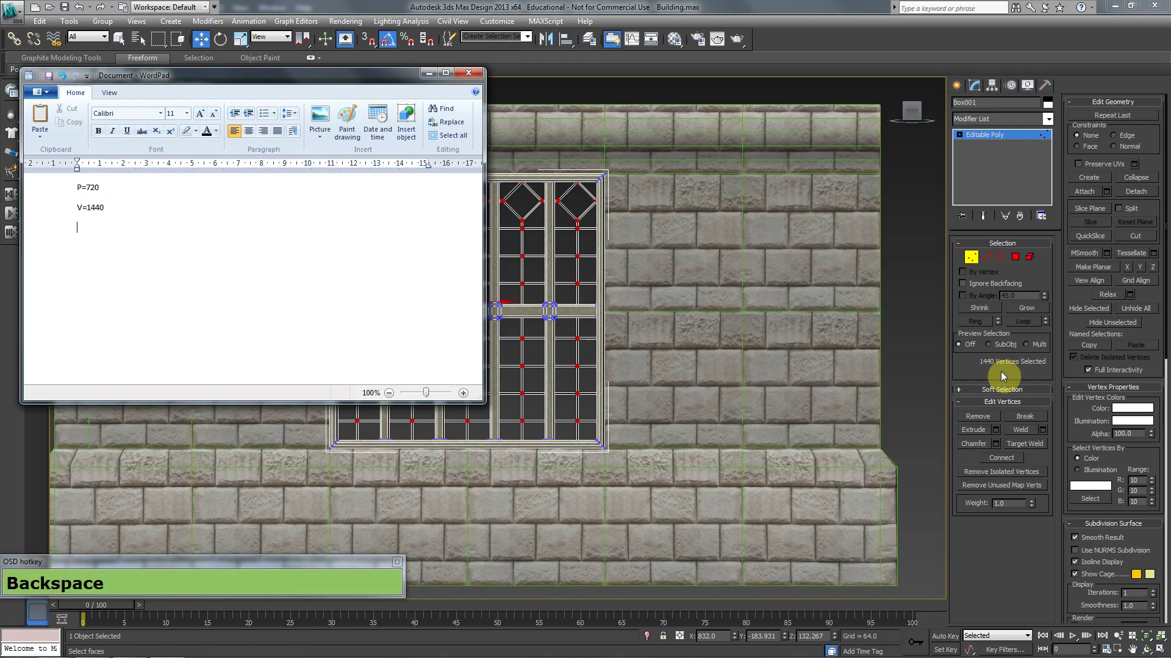
# Step: Return to 3ds Max, leave vertex editing and show the grid in the empty area beside the wall
pyautogui.hotkey('alt', 'Tab')
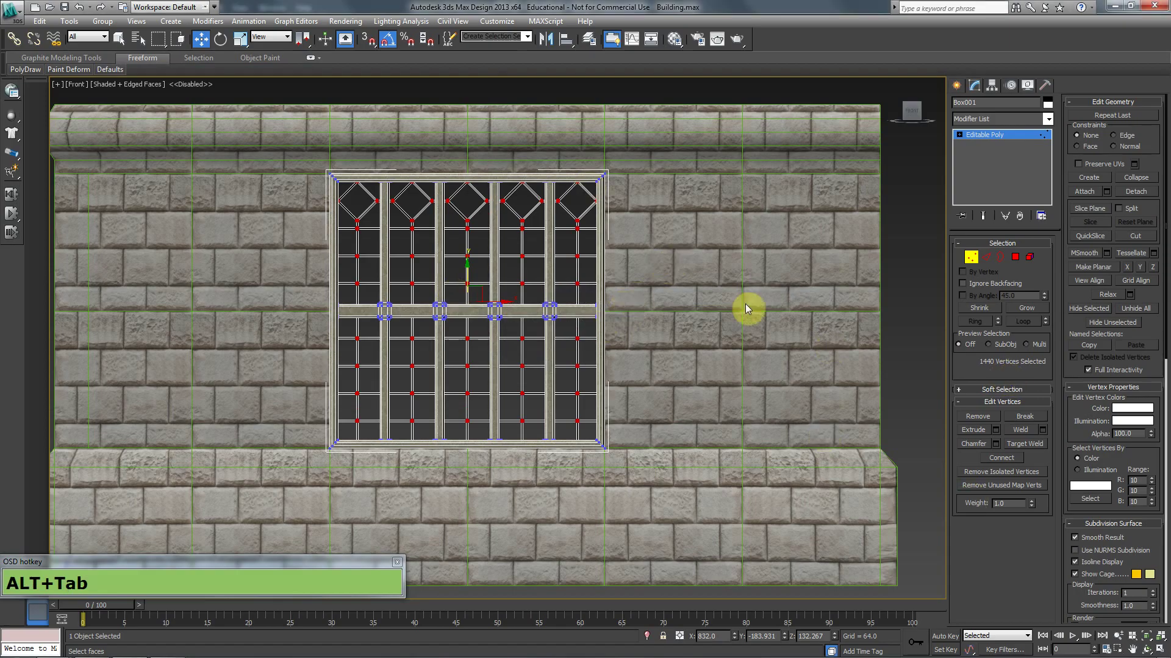
pyautogui.click(970, 256)
pyautogui.click(490, 306)
pyautogui.moveTo(490, 307); pyautogui.dragTo(404, 280, button='middle')
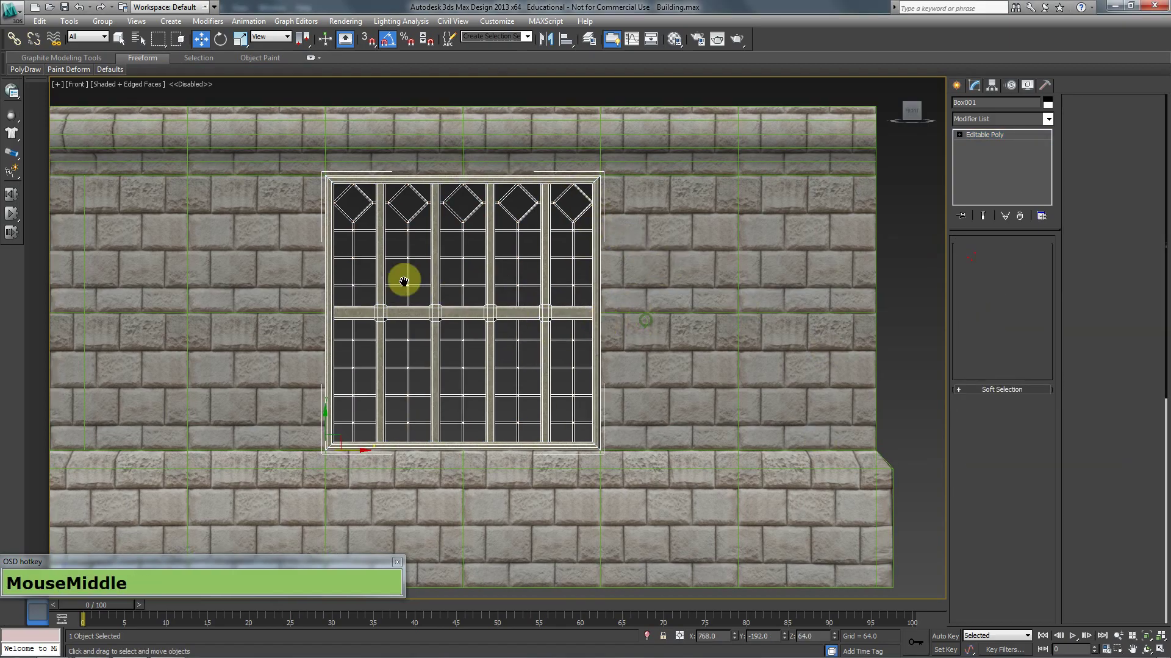
pyautogui.scroll(-3, 726, 316)
pyautogui.scroll(3, 602, 315)
pyautogui.press('g')
pyautogui.moveTo(607, 337); pyautogui.dragTo(424, 354, button='middle')
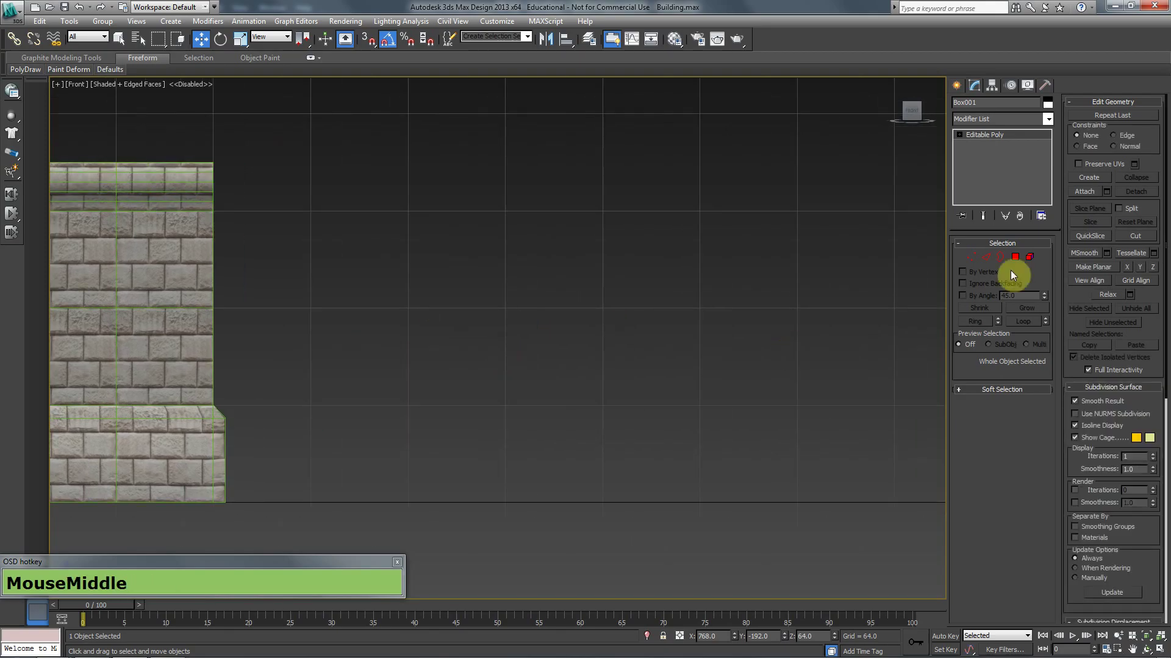
# Step: Draw a 128 by 128 plane with 10 length and 10 width segments, snapped to the grid beside the wall
pyautogui.click(957, 85)
pyautogui.click(1026, 217)
pyautogui.moveTo(817, 258)
pyautogui.mouseDown(button='middle')
pyautogui.moveTo(720, 307)
pyautogui.moveTo(577, 346)
pyautogui.mouseUp(button='middle')
pyautogui.moveTo(630, 253); pyautogui.dragTo(524, 236, button='middle')
pyautogui.press('s')
pyautogui.moveTo(451, 188); pyautogui.dragTo(645, 380)
pyautogui.moveTo(511, 323); pyautogui.dragTo(567, 350, button='middle')
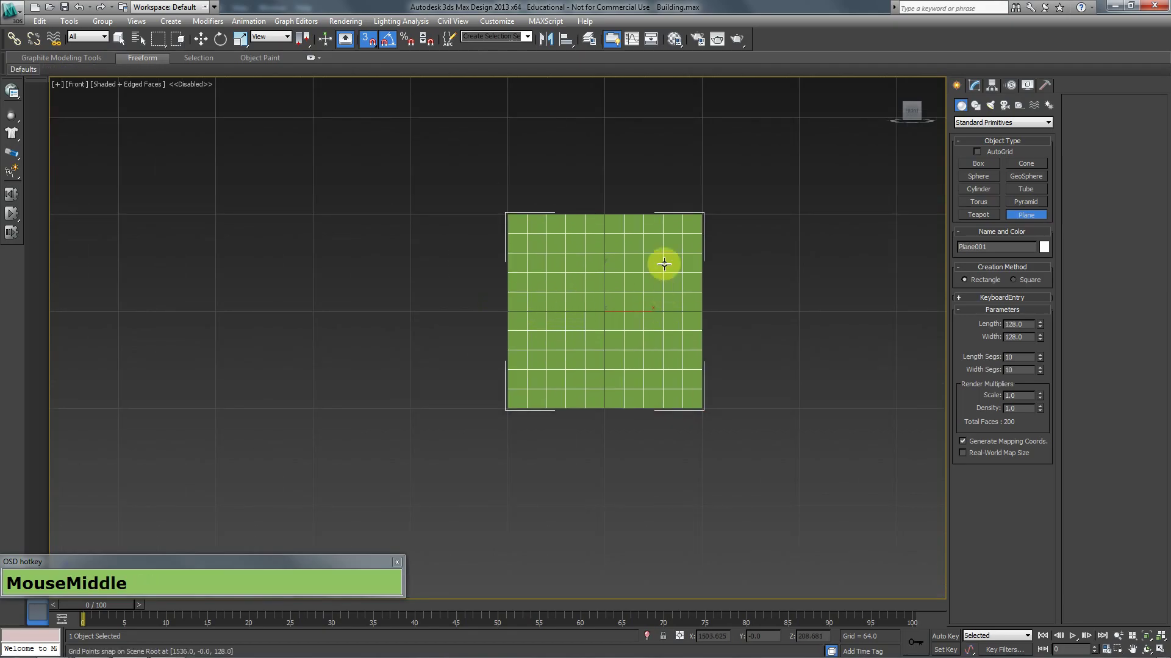
# Step: Convert the segmented plane to an Editable Poly
pyautogui.scroll(-4, 323, 357)
pyautogui.moveTo(303, 364); pyautogui.dragTo(405, 348, button='middle')
pyautogui.scroll(2, 411, 327)
pyautogui.moveTo(693, 340); pyautogui.dragTo(288, 339, button='middle')
pyautogui.scroll(3, 458, 326)
pyautogui.scroll(2, 358, 300)
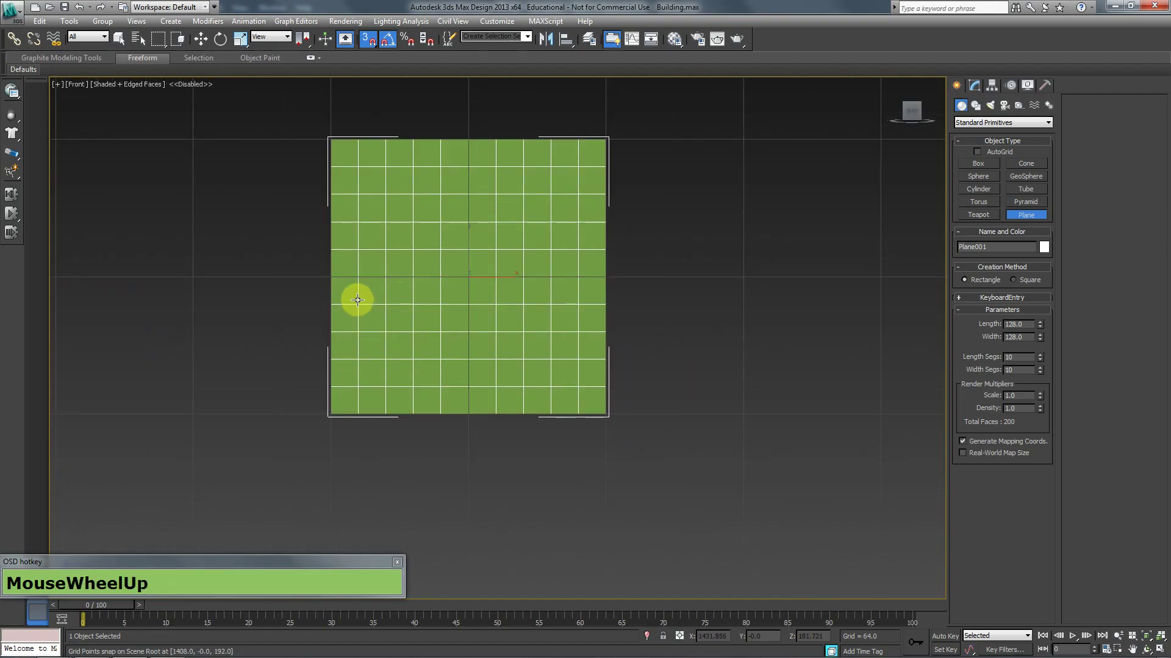
pyautogui.moveTo(358, 300); pyautogui.dragTo(417, 316, button='middle')
pyautogui.click(974, 85)
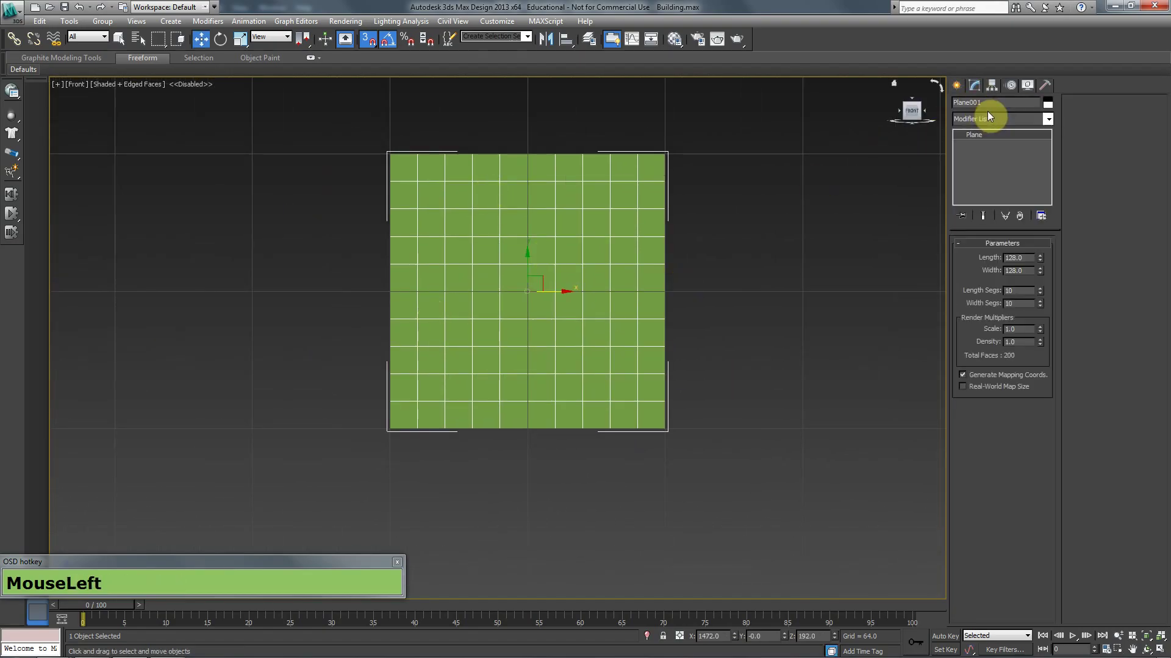
pyautogui.rightClick(559, 190)
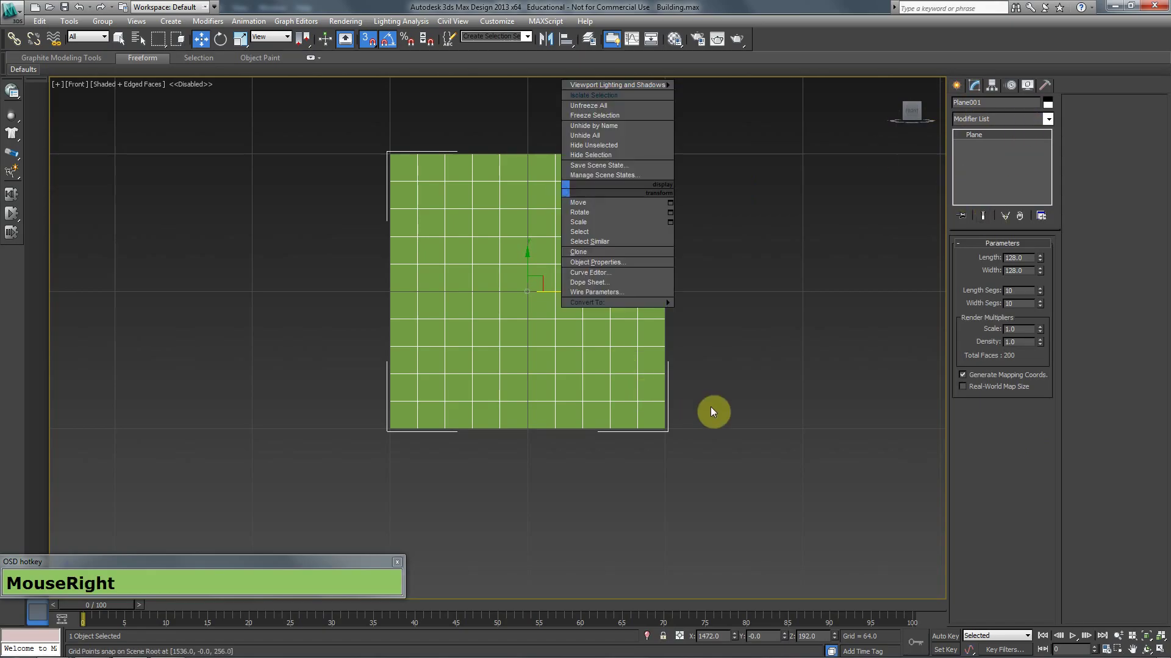
pyautogui.moveTo(651, 284)
pyautogui.click(706, 308)
# Step: Chamfer the five alternating vertices along the plane's first interior row from the top into separate diamond shapes
pyautogui.press('1')
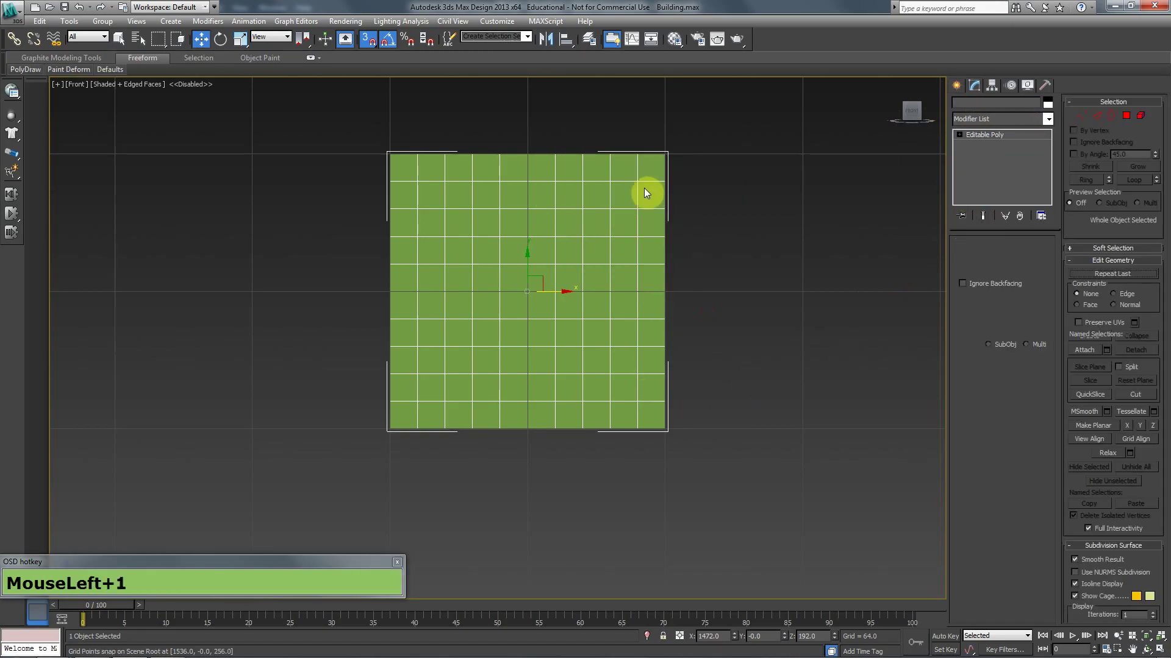
pyautogui.click(641, 178)
pyautogui.keyDown('ctrl'); pyautogui.click(584, 178); pyautogui.keyUp('ctrl')
pyautogui.keyDown('ctrl'); pyautogui.click(529, 178); pyautogui.keyUp('ctrl')
pyautogui.keyDown('ctrl'); pyautogui.click(474, 176); pyautogui.keyUp('ctrl')
pyautogui.keyDown('ctrl'); pyautogui.click(417, 174); pyautogui.keyUp('ctrl')
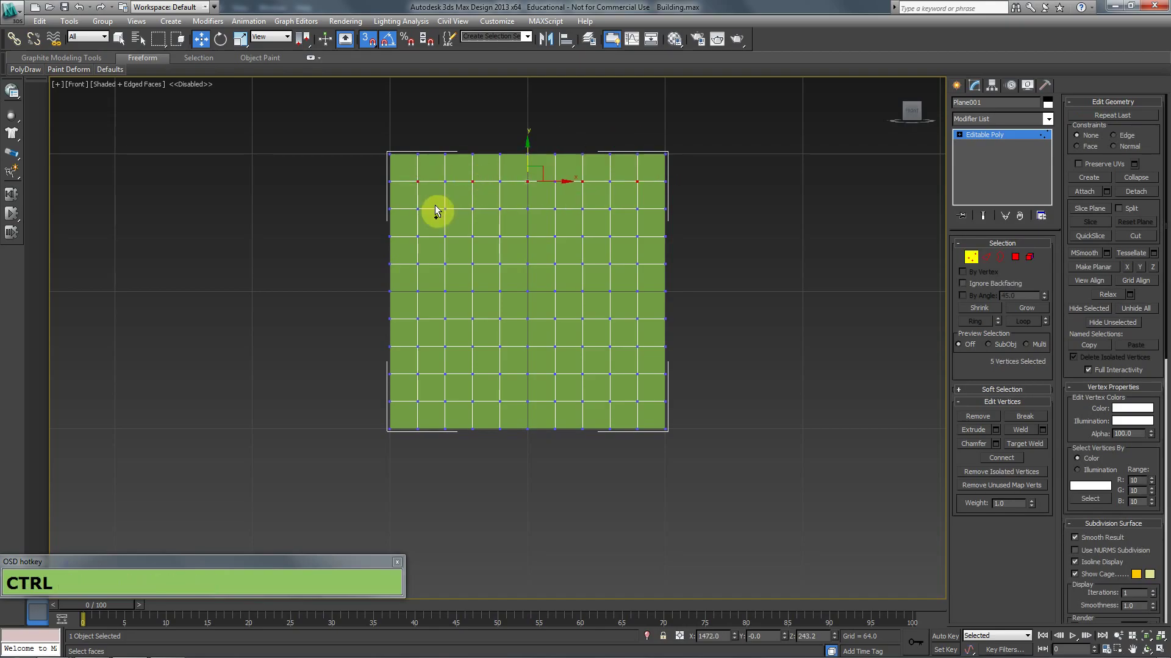
pyautogui.click(996, 443)
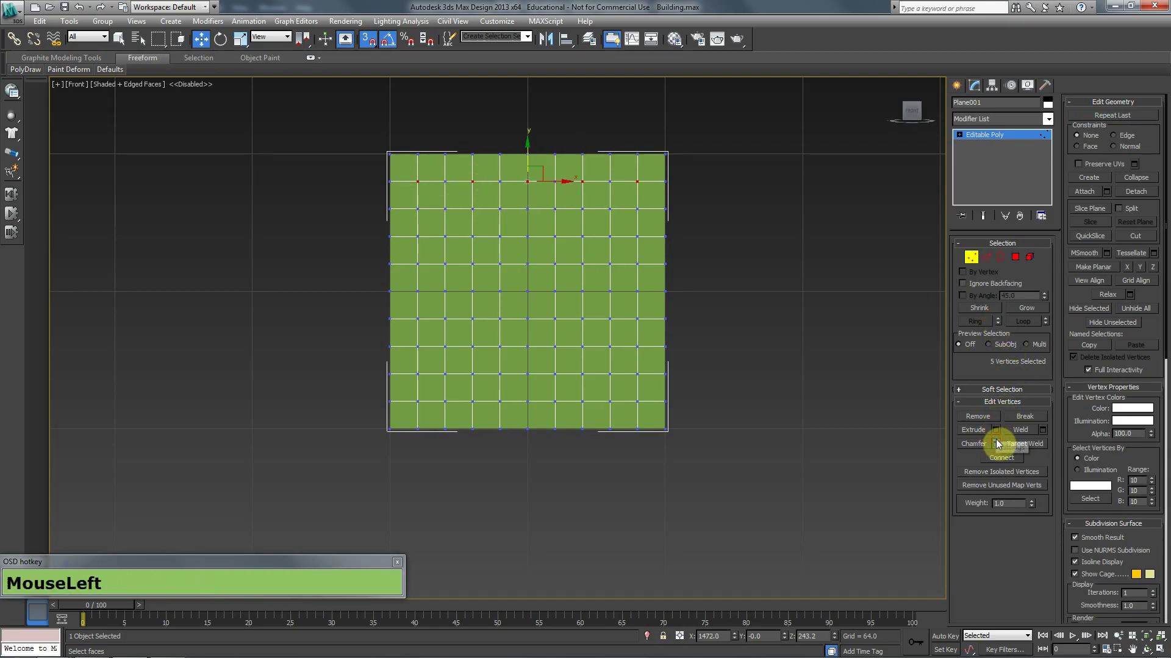
pyautogui.moveTo(507, 345); pyautogui.dragTo(515, 340)
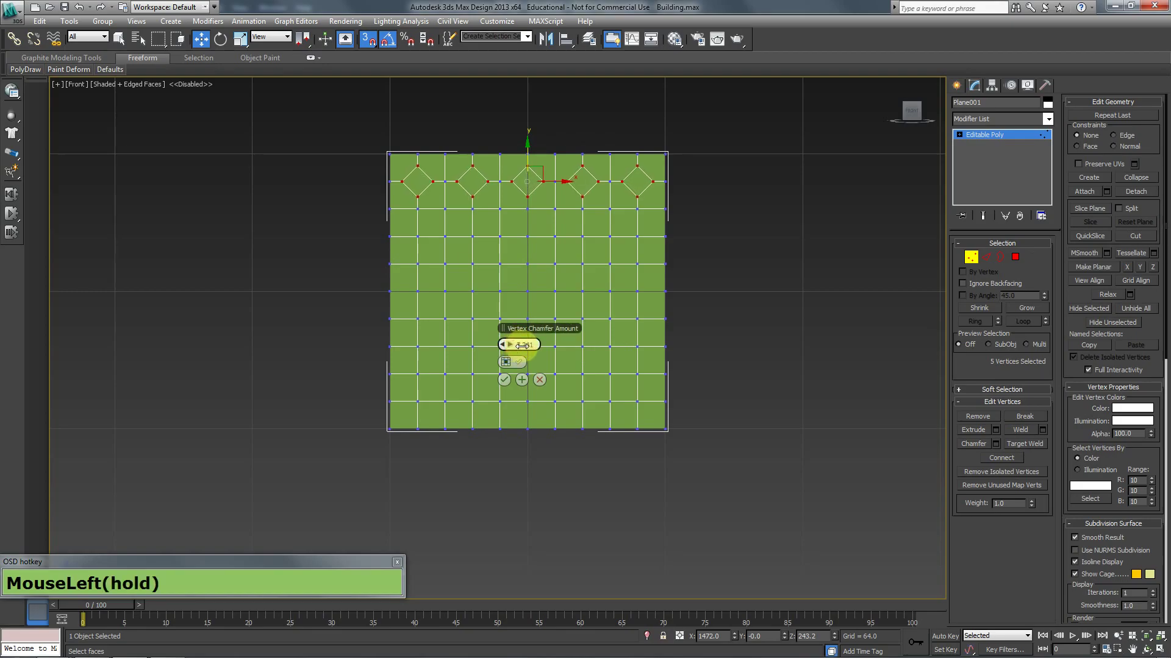
pyautogui.click(504, 380)
pyautogui.click(979, 261)
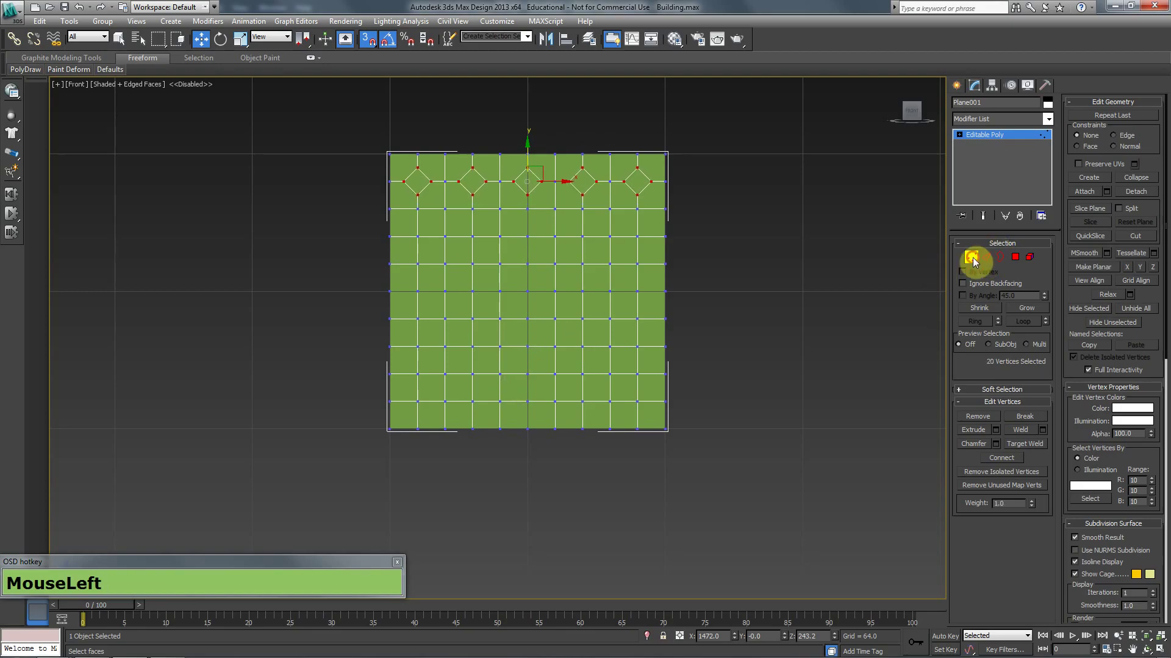
# Step: Apply a Lattice modifier with thin struts only from edges and minimum sides, and collapse the result to an Editable Poly
pyautogui.click(1004, 120)
pyautogui.write('lat')
pyautogui.press('Return')
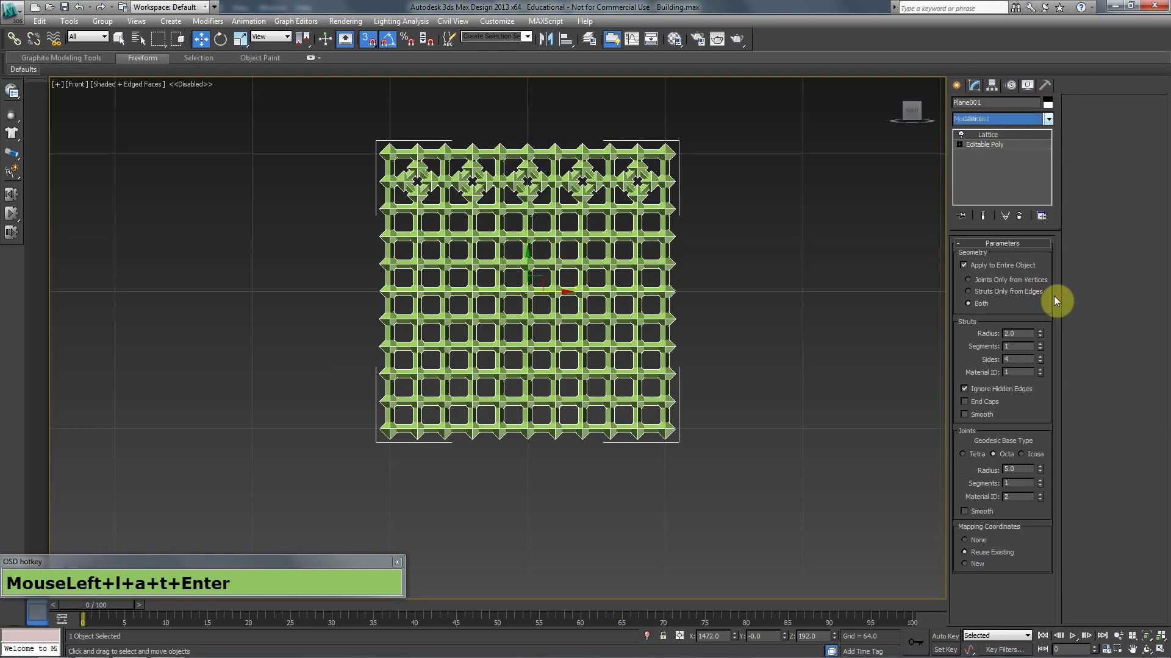
pyautogui.click(1015, 291)
pyautogui.rightClick(1040, 330)
pyautogui.moveTo(1040, 330); pyautogui.dragTo(1040, 327)
pyautogui.rightClick(1039, 361)
pyautogui.rightClick(555, 249)
pyautogui.click(685, 374)
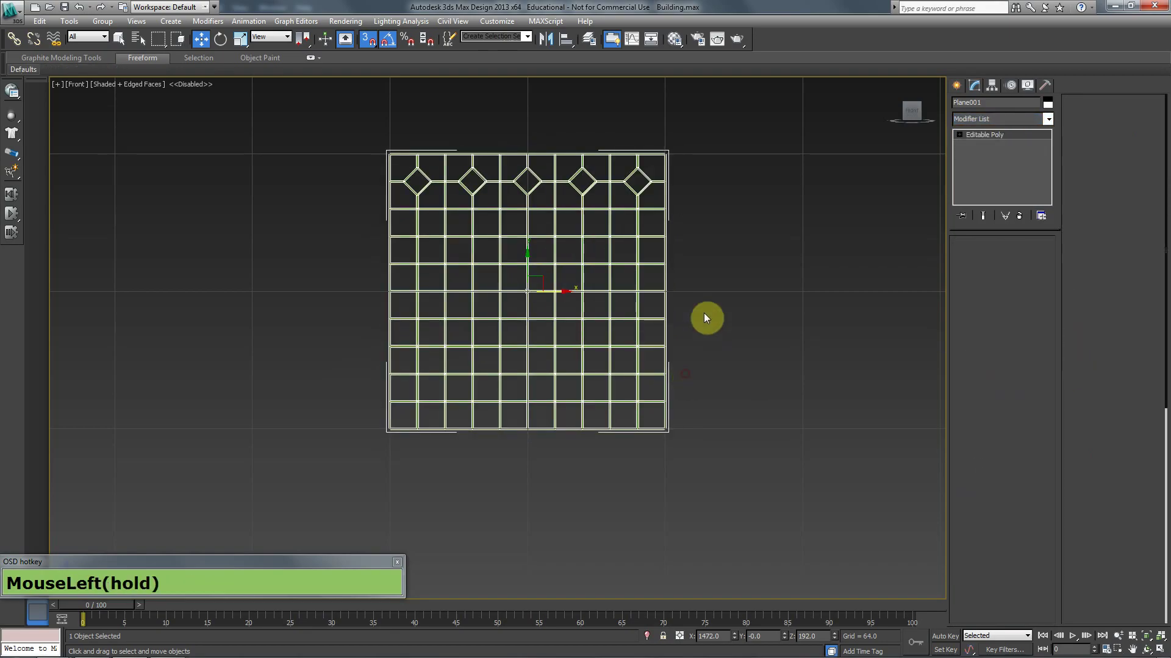
# Step: Hide the grid and examine individual lattice struts as elements near the diamond row to see how the bars are segmented
pyautogui.press('g')
pyautogui.scroll(2, 665, 257)
pyautogui.moveTo(794, 317); pyautogui.dragTo(801, 362, button='middle')
pyautogui.click(1025, 256)
pyautogui.click(695, 201)
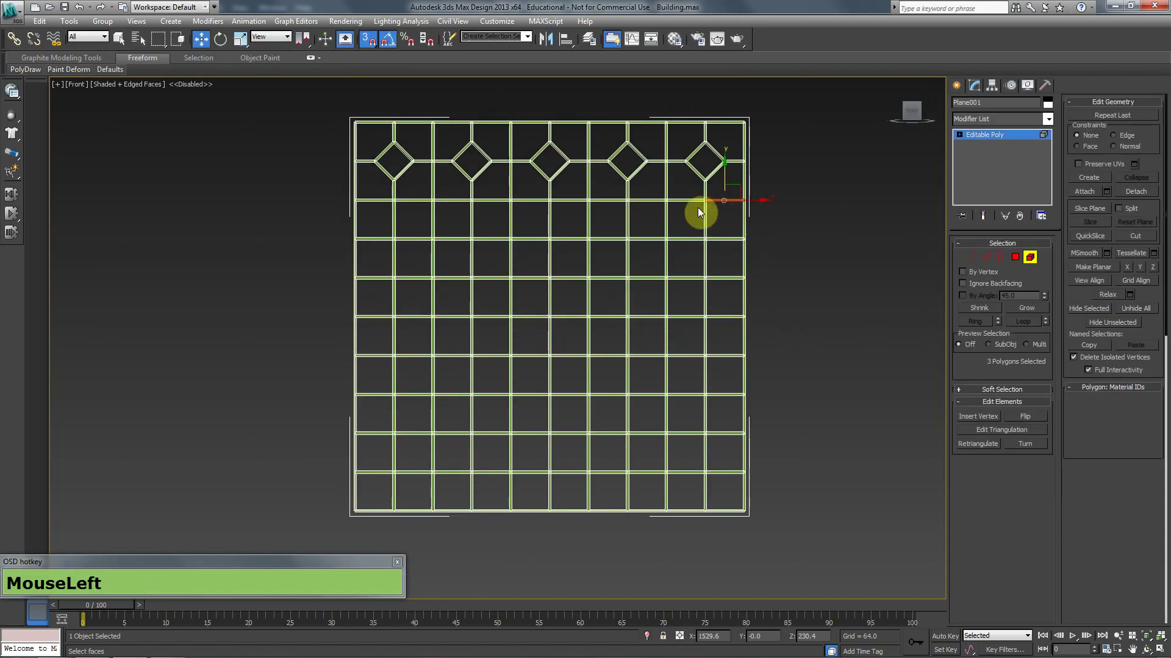
pyautogui.moveTo(640, 194); pyautogui.dragTo(564, 192)
pyautogui.moveTo(529, 220); pyautogui.dragTo(527, 192)
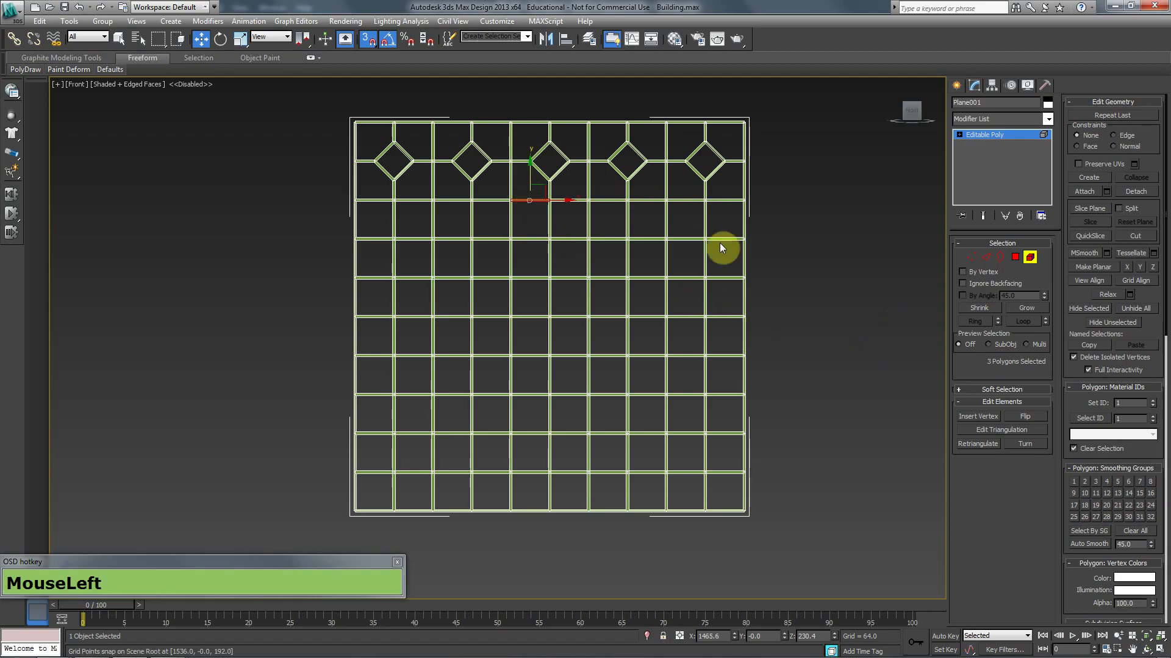
pyautogui.click(731, 202)
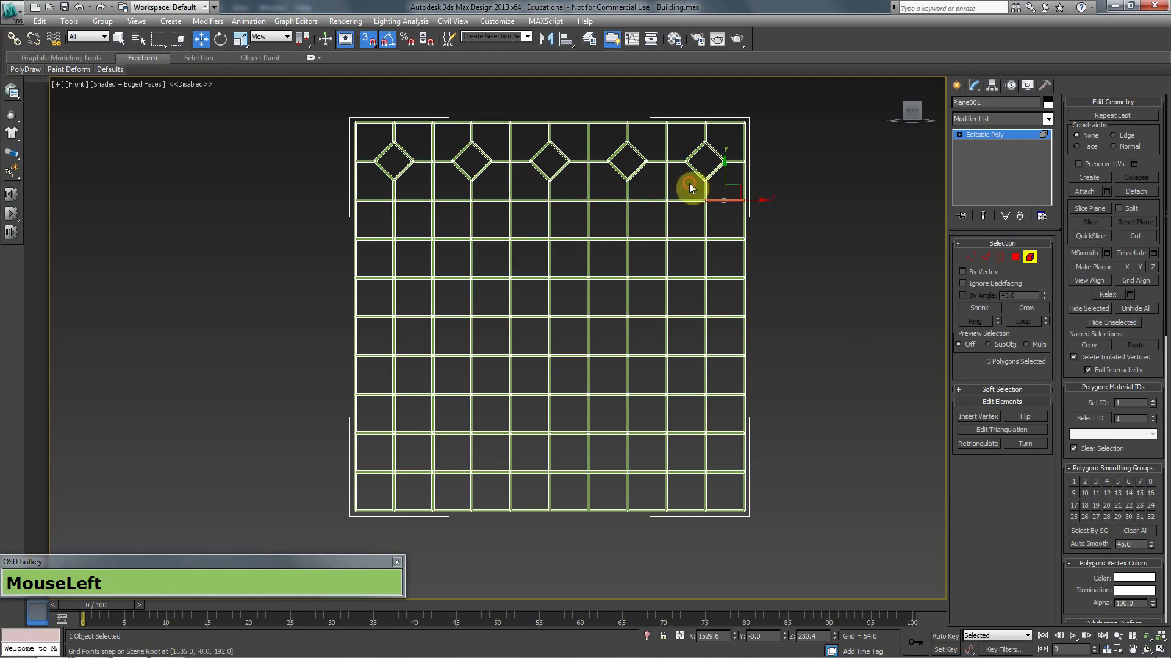
pyautogui.moveTo(653, 190); pyautogui.dragTo(655, 190)
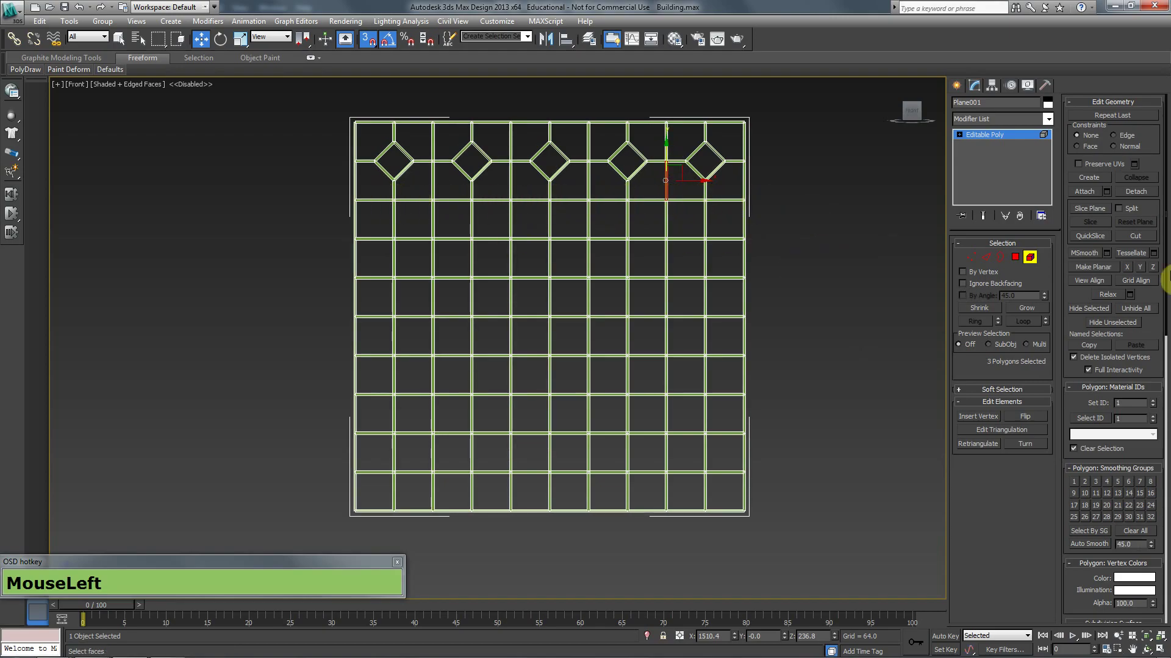
pyautogui.click(1030, 256)
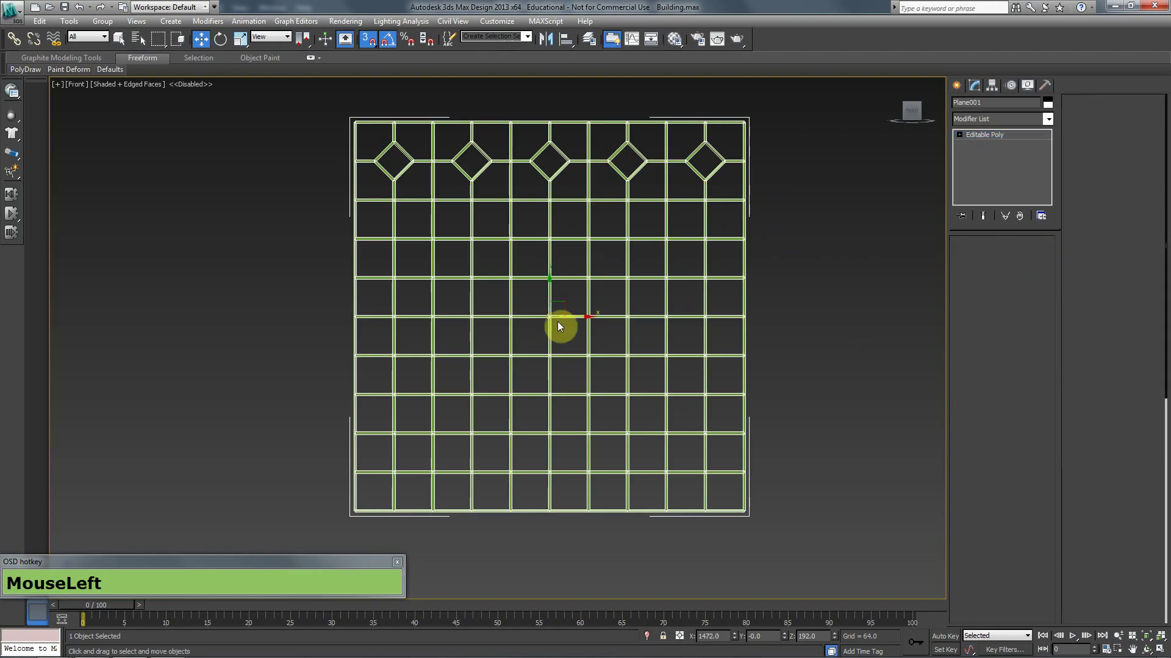
# Step: Delete the lattice object and show the grid again
pyautogui.moveTo(558, 321); pyautogui.dragTo(382, 295, button='middle')
pyautogui.scroll(-3, 415, 317)
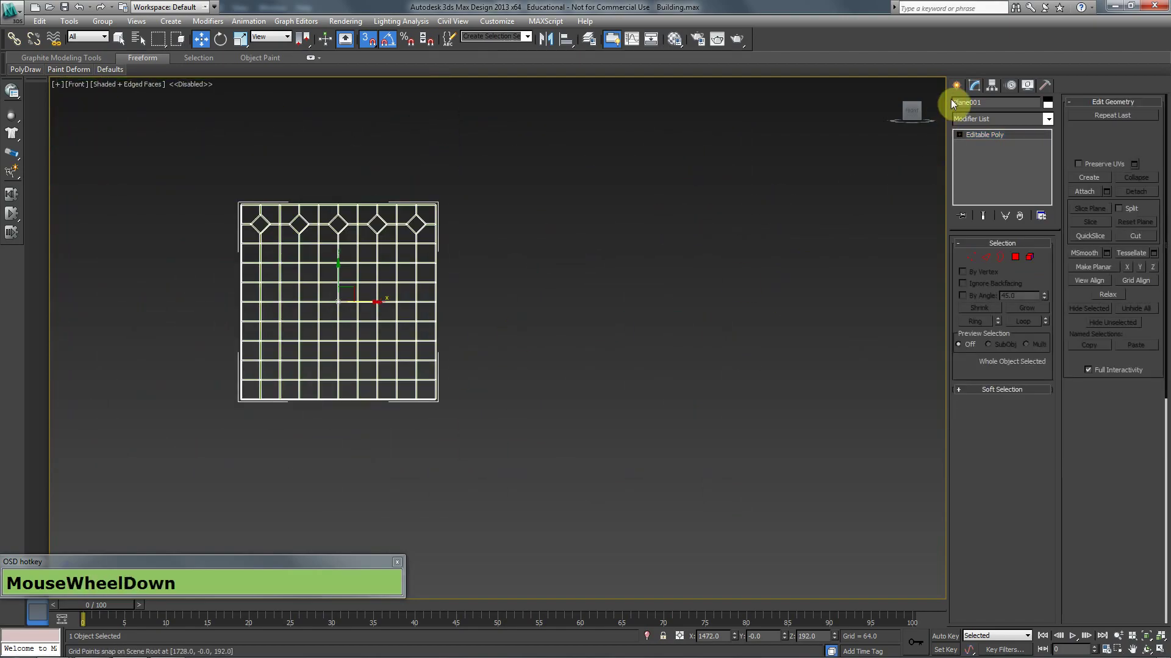
pyautogui.press('Delete')
pyautogui.press('g')
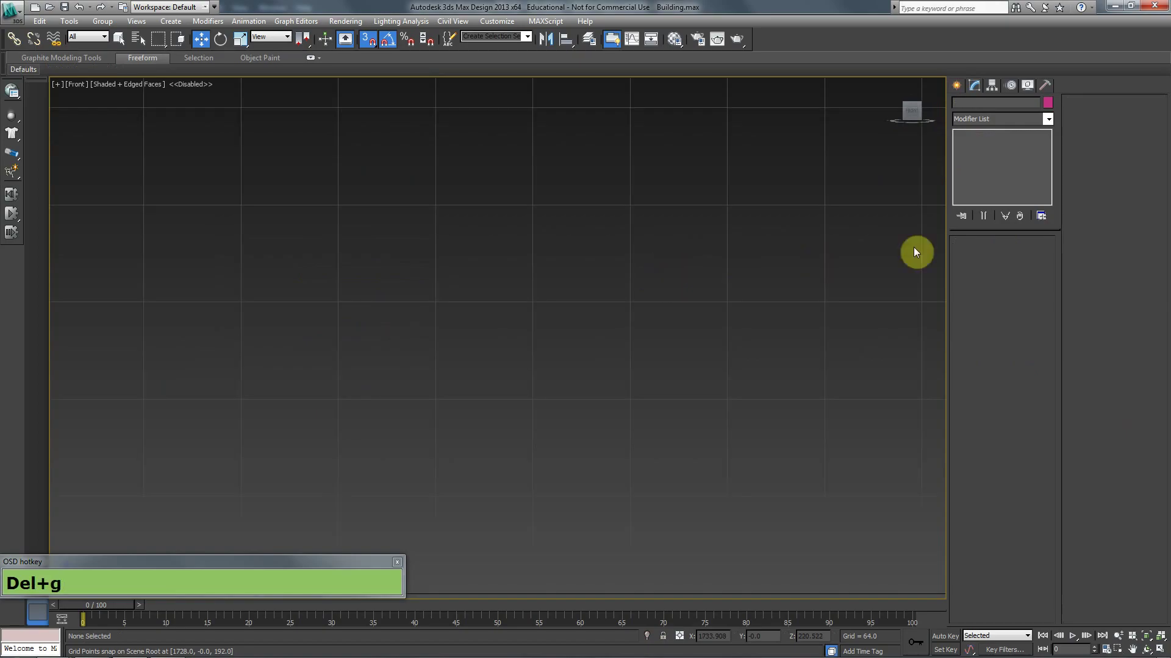
# Step: Draw a new 128 by 128 plane with 10 length and 10 width segments on the empty grid
pyautogui.click(956, 84)
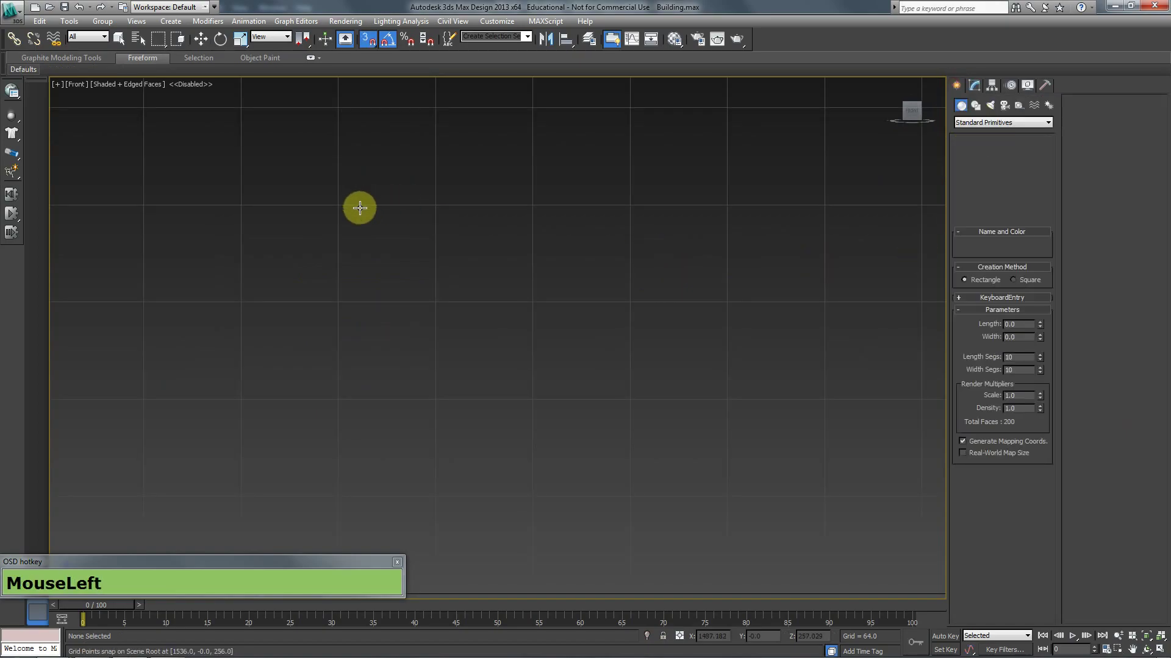
pyautogui.moveTo(337, 204); pyautogui.dragTo(564, 353)
pyautogui.scroll(2, 564, 353)
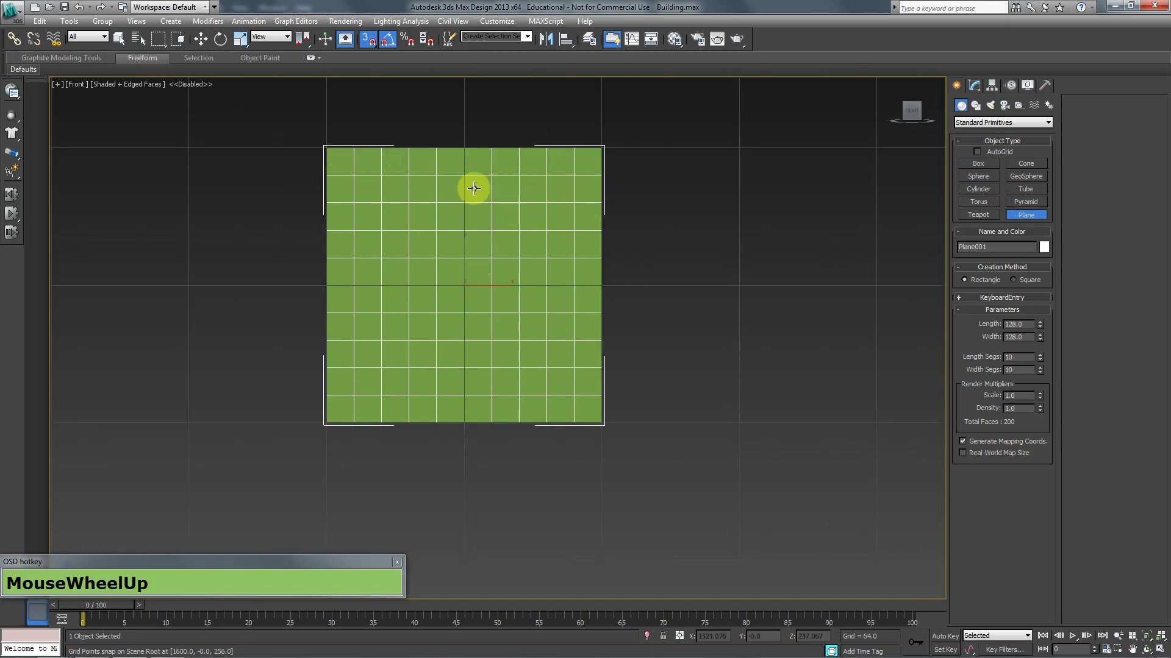
pyautogui.rightClick(520, 264)
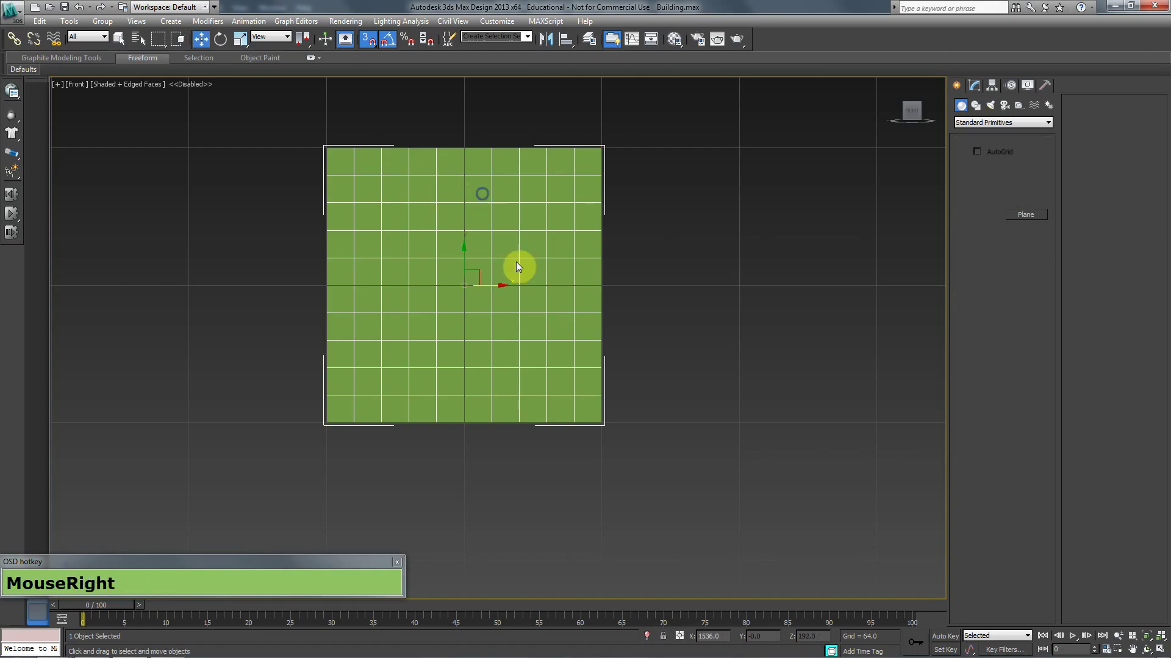
# Step: Convert the plane to an Editable Poly and delete its lower vertices so that only the top two rows of squares remain
pyautogui.rightClick(511, 181)
pyautogui.moveTo(560, 294)
pyautogui.click(701, 303)
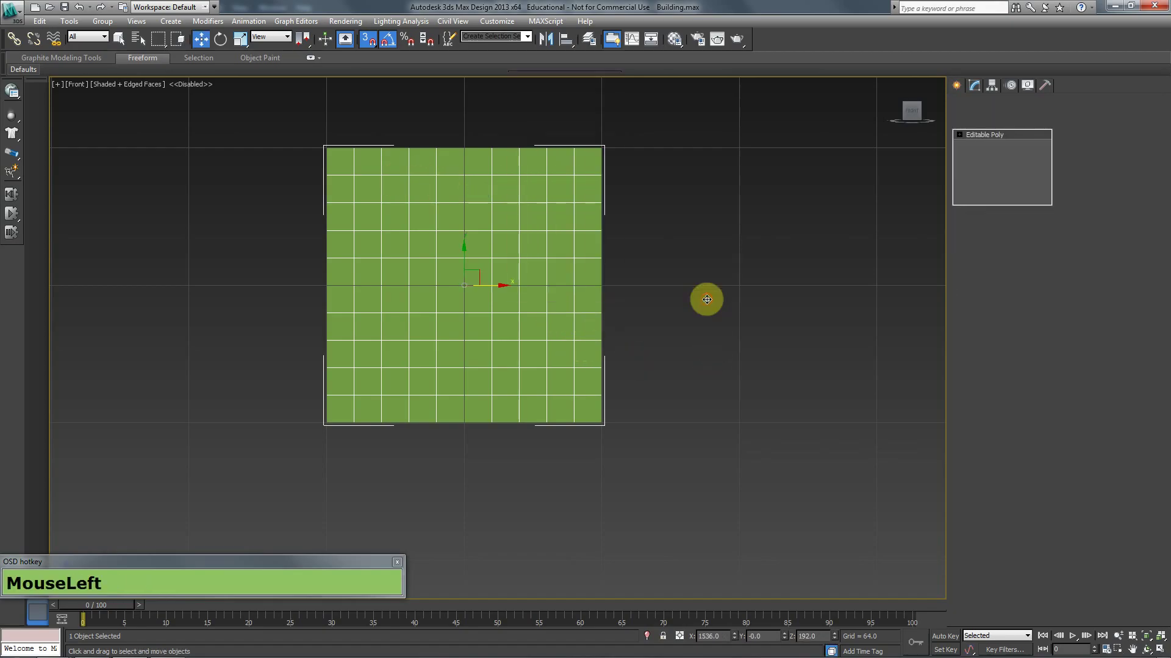
pyautogui.press('1')
pyautogui.moveTo(711, 460); pyautogui.dragTo(236, 210)
pyautogui.press('Delete')
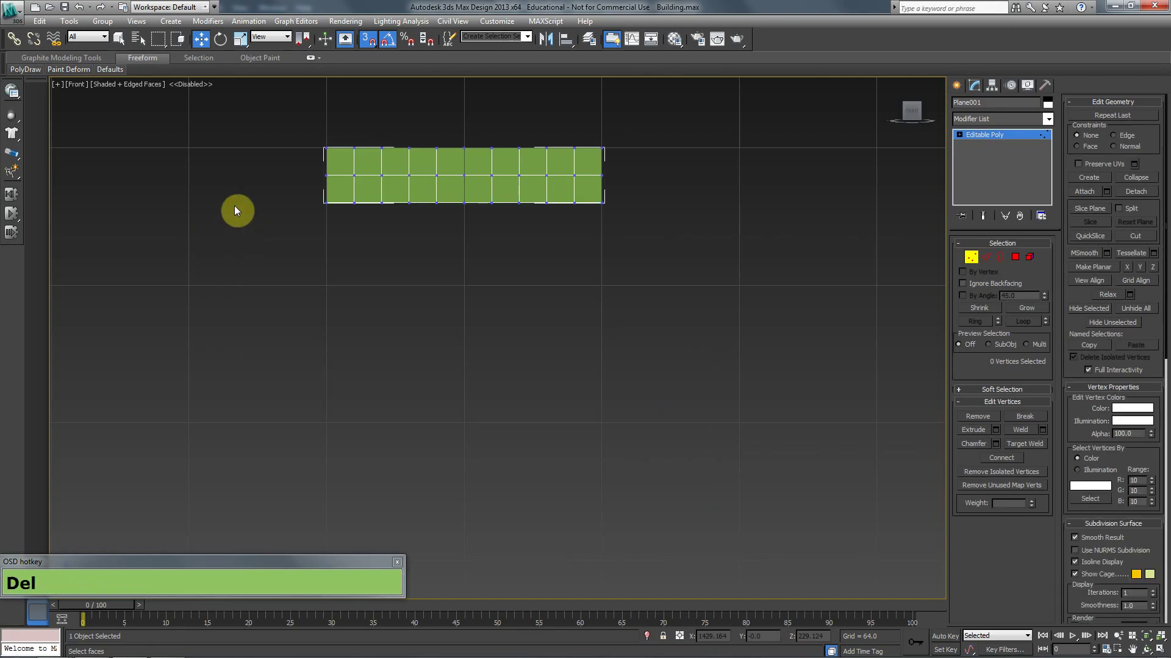
pyautogui.click(972, 257)
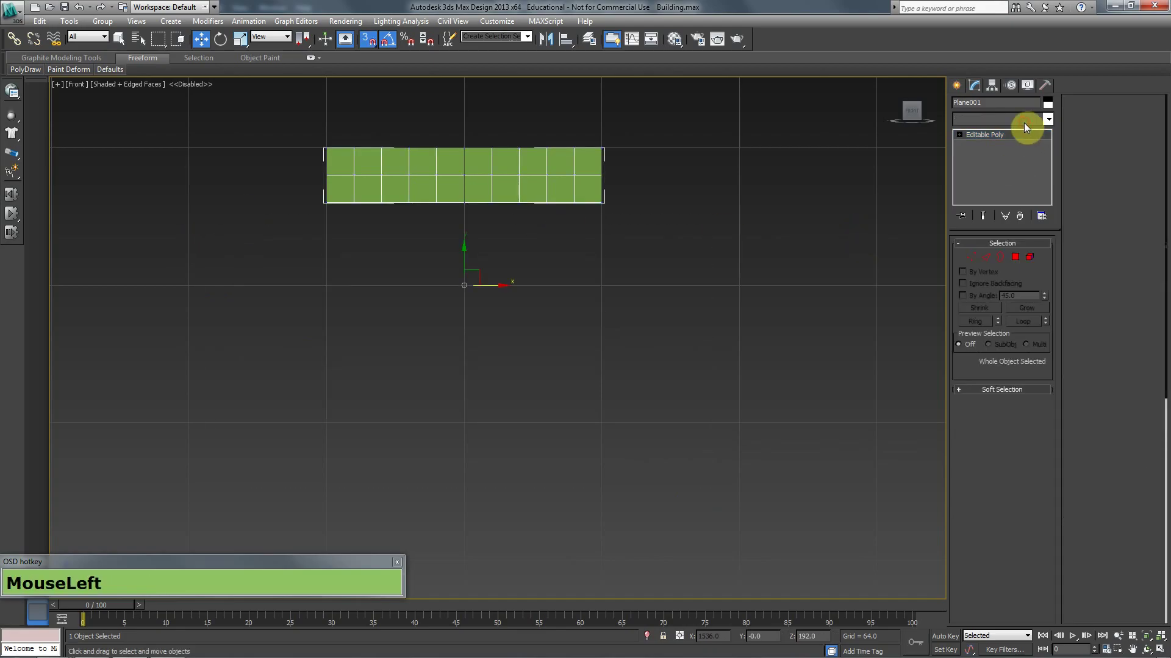
pyautogui.click(1023, 122)
pyautogui.click(1023, 122)
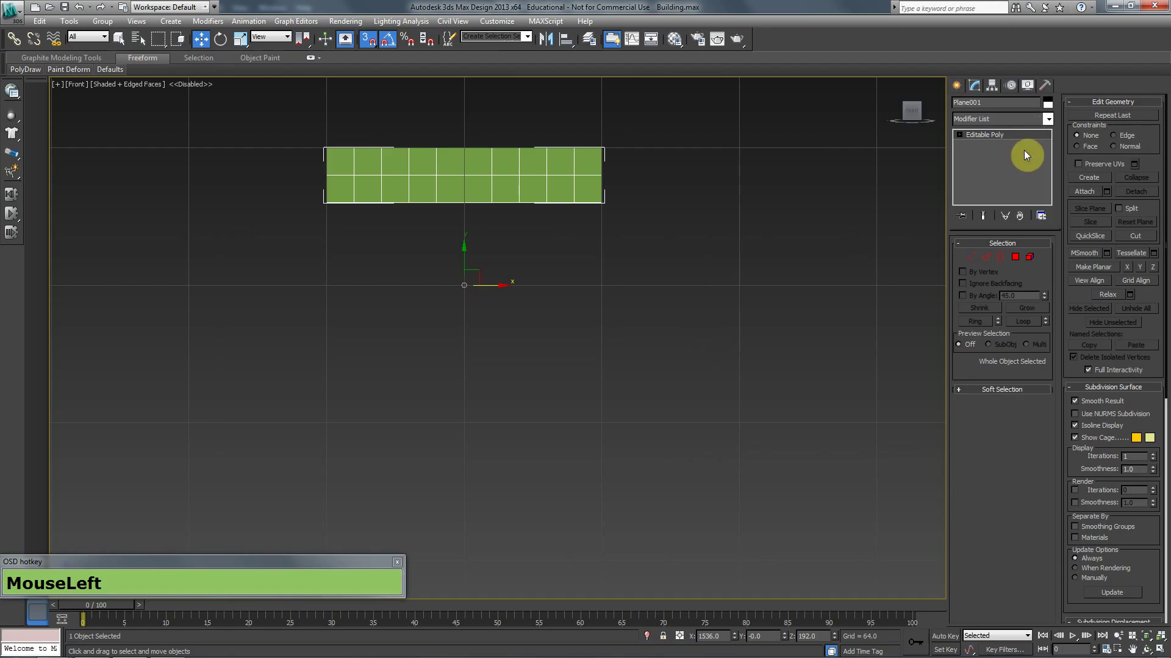
# Step: Chamfer every other vertex in the strip's middle row, five in all, into a row of separate diamonds
pyautogui.click(975, 256)
pyautogui.moveTo(587, 161); pyautogui.dragTo(501, 190)
pyautogui.keyDown('ctrl'); pyautogui.moveTo(478, 162); pyautogui.dragTo(439, 193); pyautogui.keyUp('ctrl')
pyautogui.keyDown('ctrl'); pyautogui.moveTo(426, 164); pyautogui.dragTo(395, 188); pyautogui.keyUp('ctrl')
pyautogui.keyDown('ctrl'); pyautogui.moveTo(377, 167); pyautogui.dragTo(344, 192); pyautogui.keyUp('ctrl')
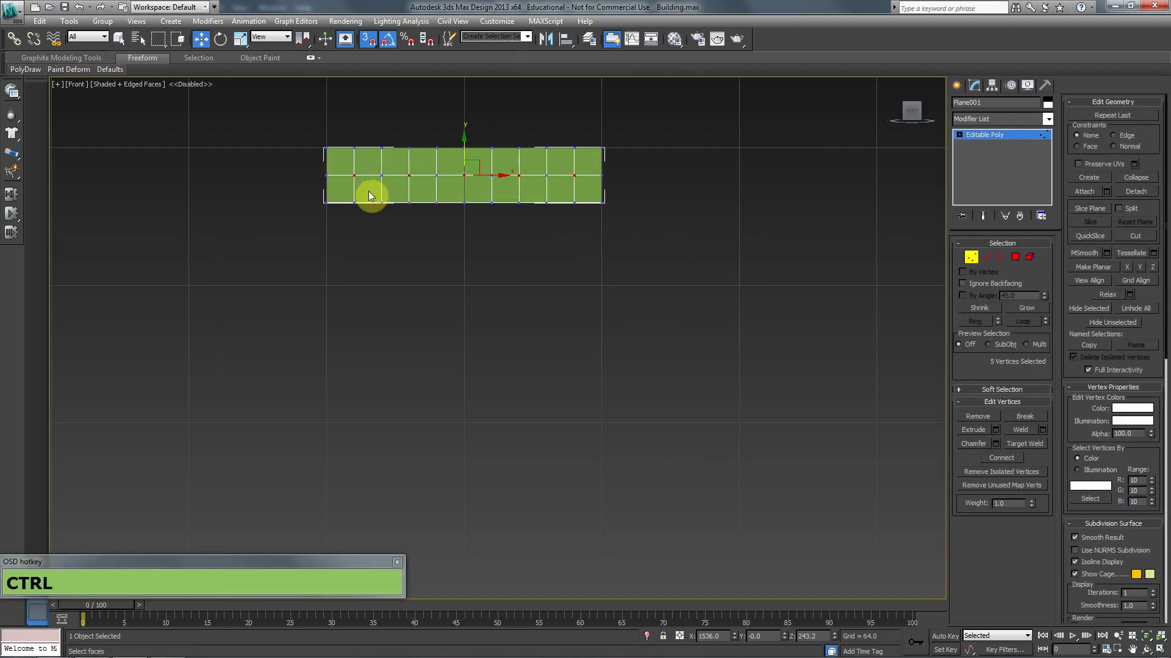
pyautogui.click(997, 444)
pyautogui.moveTo(513, 347); pyautogui.dragTo(520, 342)
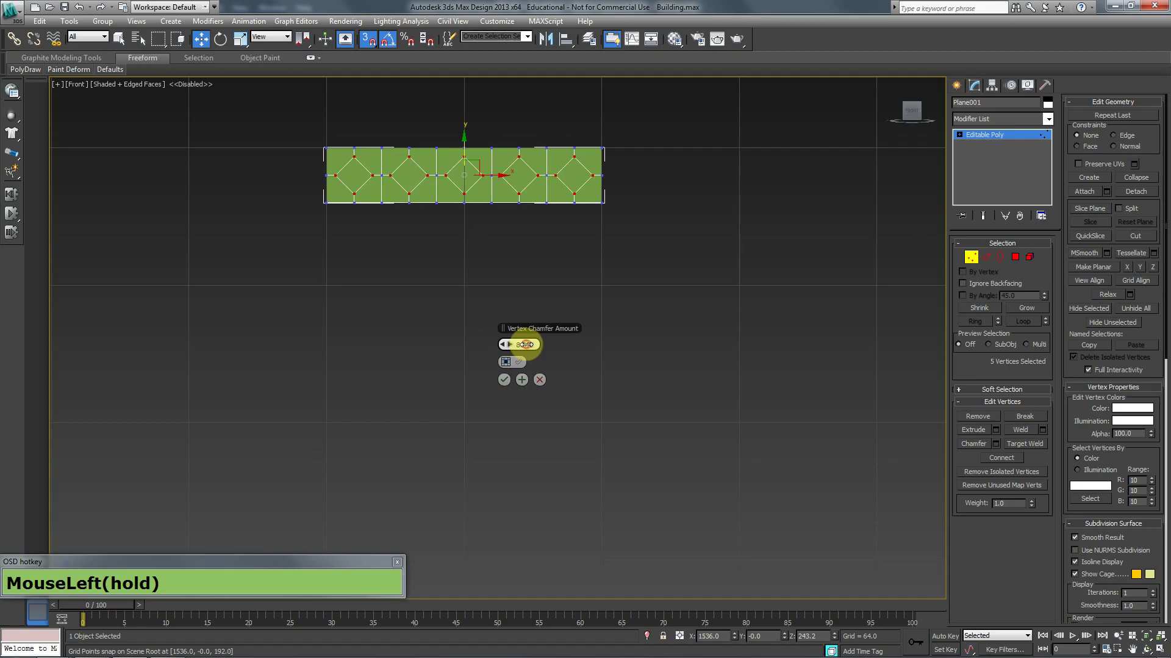
pyautogui.click(505, 380)
# Step: Apply a Lattice modifier with struts only from edges, radius 0.5 and 3 sides, and convert the result to an Editable Poly
pyautogui.click(977, 189)
pyautogui.click(997, 120)
pyautogui.write('attice')
pyautogui.press('Return')
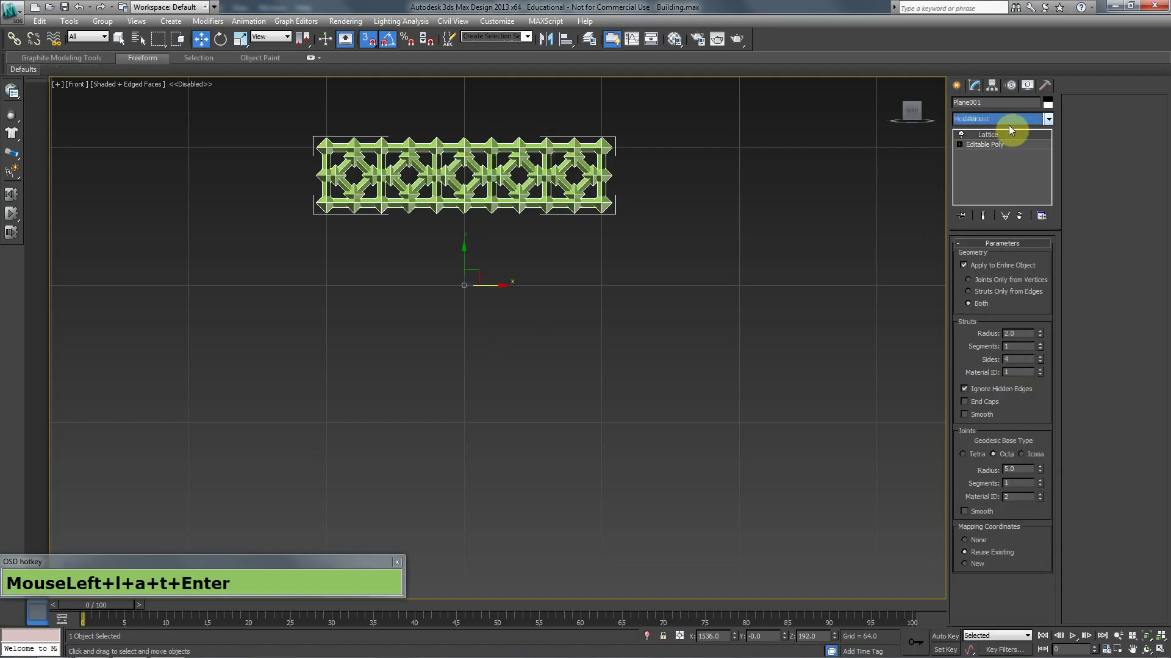
pyautogui.click(1015, 291)
pyautogui.rightClick(1041, 333)
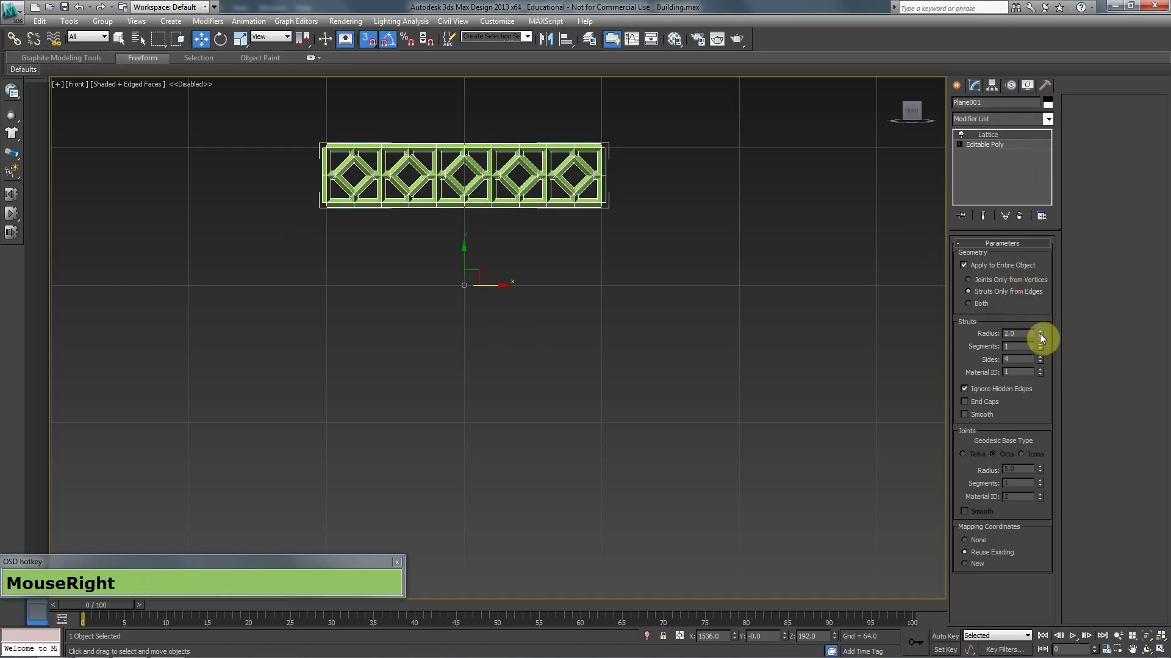
pyautogui.click(1040, 332)
pyautogui.rightClick(1040, 360)
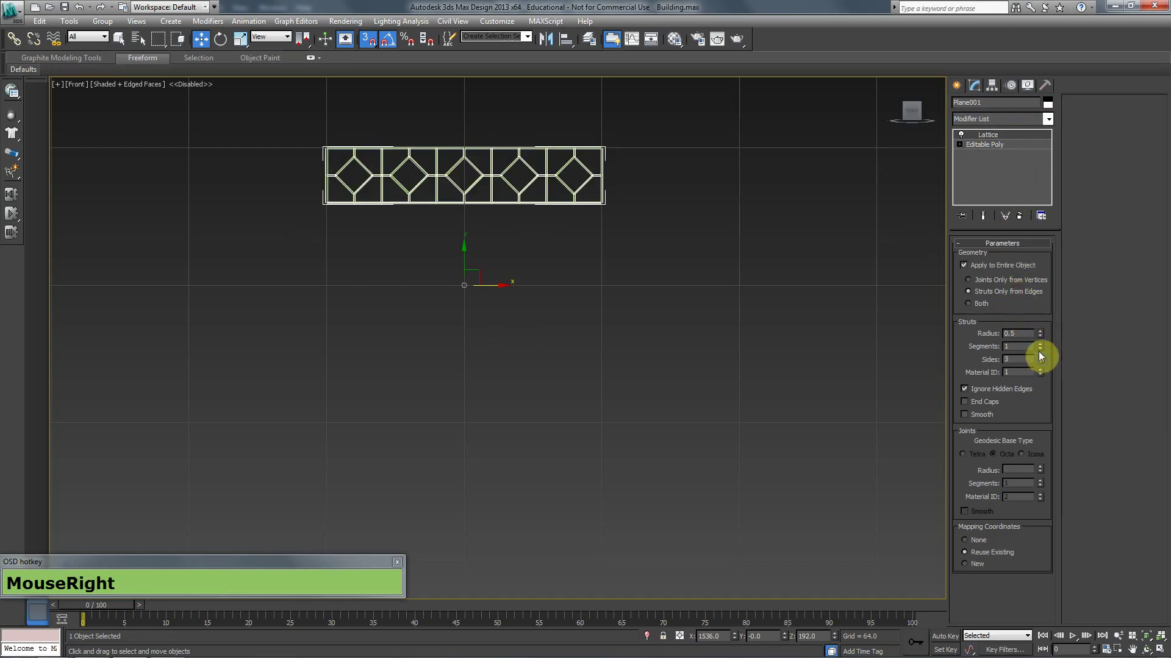
pyautogui.rightClick(494, 149)
pyautogui.moveTo(549, 260)
pyautogui.click(660, 272)
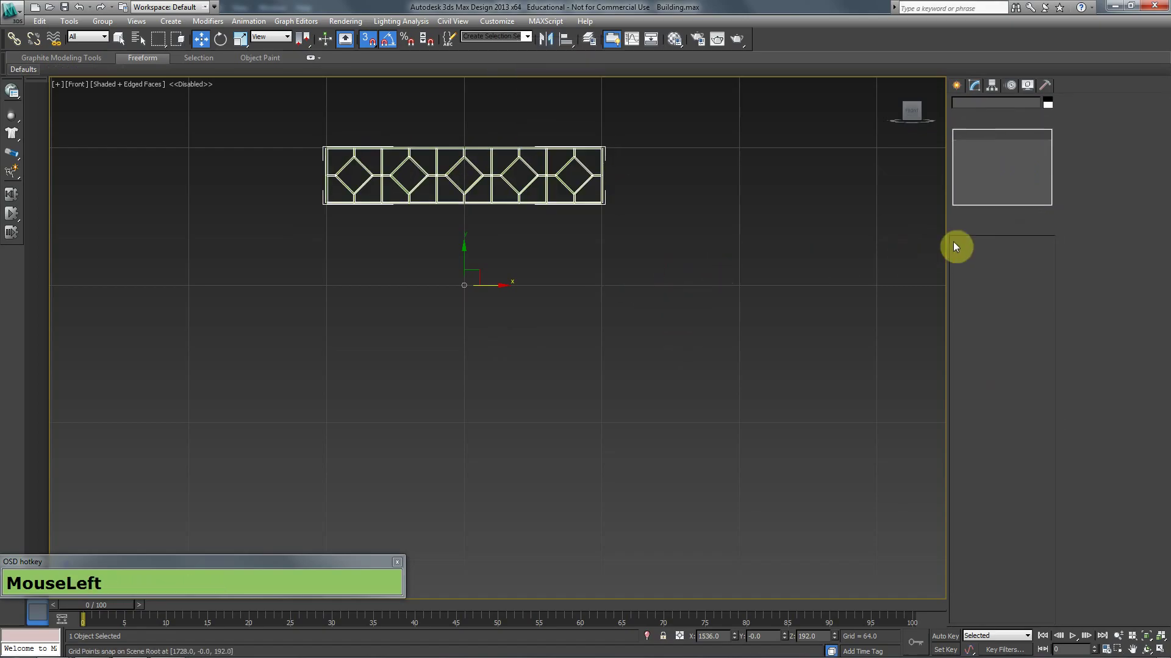
# Step: Select the horizontal struts along the lattice's bottom edge as elements and delete them
pyautogui.click(589, 202)
pyautogui.keyDown('ctrl'); pyautogui.click(566, 200); pyautogui.keyUp('ctrl')
pyautogui.keyDown('ctrl'); pyautogui.click(536, 200); pyautogui.keyUp('ctrl')
pyautogui.keyDown('ctrl'); pyautogui.click(505, 206); pyautogui.keyUp('ctrl')
pyautogui.keyDown('ctrl'); pyautogui.click(476, 201); pyautogui.keyUp('ctrl')
pyautogui.keyDown('ctrl'); pyautogui.click(447, 197); pyautogui.keyUp('ctrl')
pyautogui.keyDown('ctrl'); pyautogui.click(423, 196); pyautogui.keyUp('ctrl')
pyautogui.keyDown('ctrl'); pyautogui.click(395, 200); pyautogui.keyUp('ctrl')
pyautogui.keyDown('ctrl'); pyautogui.click(366, 204); pyautogui.keyUp('ctrl')
pyautogui.keyDown('ctrl'); pyautogui.click(339, 207); pyautogui.keyUp('ctrl')
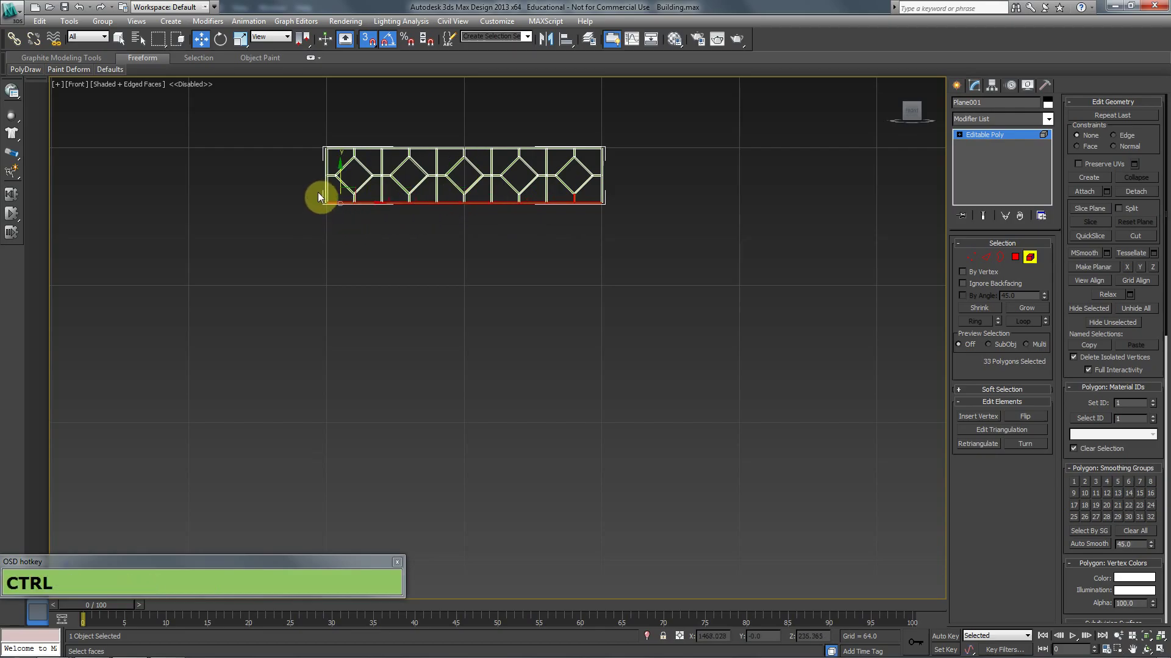
pyautogui.hotkey('ctrl', 'Delete')
# Step: Try to delete the horizontal struts along the lattice's top edge and begin selecting the vertical divider struts
pyautogui.keyDown('ctrl'); pyautogui.click(562, 139); pyautogui.keyUp('ctrl')
pyautogui.keyDown('ctrl'); pyautogui.click(537, 139); pyautogui.keyUp('ctrl')
pyautogui.keyDown('ctrl'); pyautogui.click(503, 145); pyautogui.keyUp('ctrl')
pyautogui.keyDown('ctrl'); pyautogui.click(484, 143); pyautogui.keyUp('ctrl')
pyautogui.keyDown('ctrl'); pyautogui.click(457, 153); pyautogui.keyUp('ctrl')
pyautogui.keyDown('ctrl'); pyautogui.click(421, 147); pyautogui.keyUp('ctrl')
pyautogui.keyDown('ctrl'); pyautogui.click(392, 154); pyautogui.keyUp('ctrl')
pyautogui.keyDown('ctrl'); pyautogui.click(363, 160); pyautogui.keyUp('ctrl')
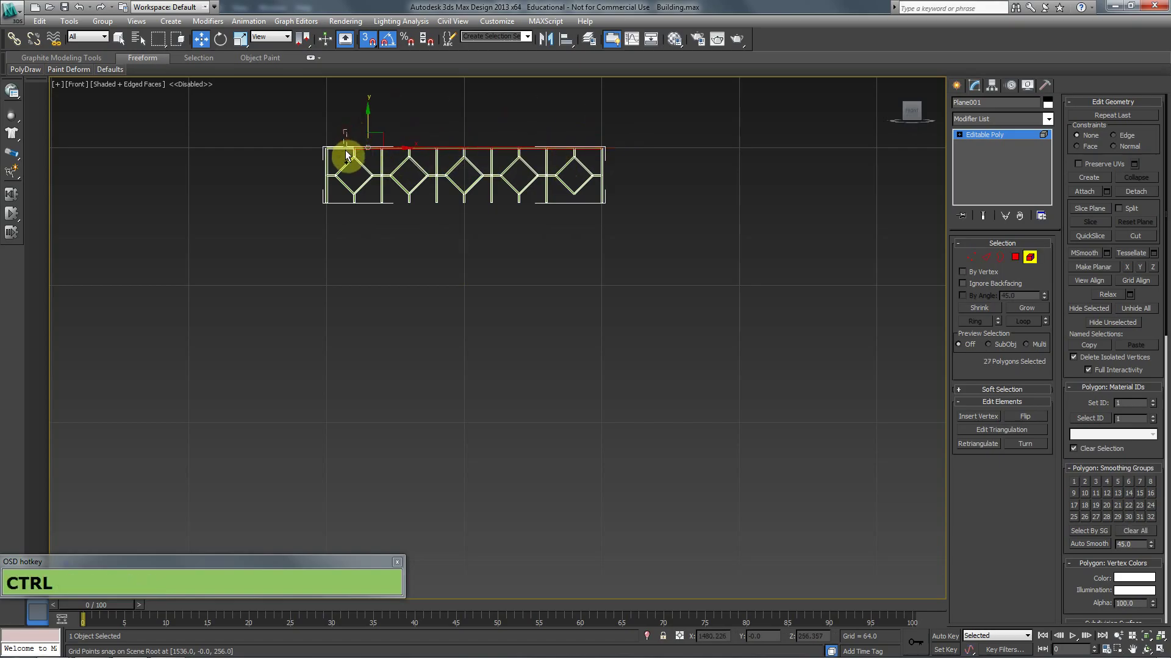
pyautogui.hotkey('ctrl', 'Delete')
pyautogui.keyDown('ctrl'); pyautogui.click(598, 175); pyautogui.keyUp('ctrl')
pyautogui.keyDown('ctrl'); pyautogui.moveTo(545, 219); pyautogui.dragTo(547, 213); pyautogui.keyUp('ctrl')
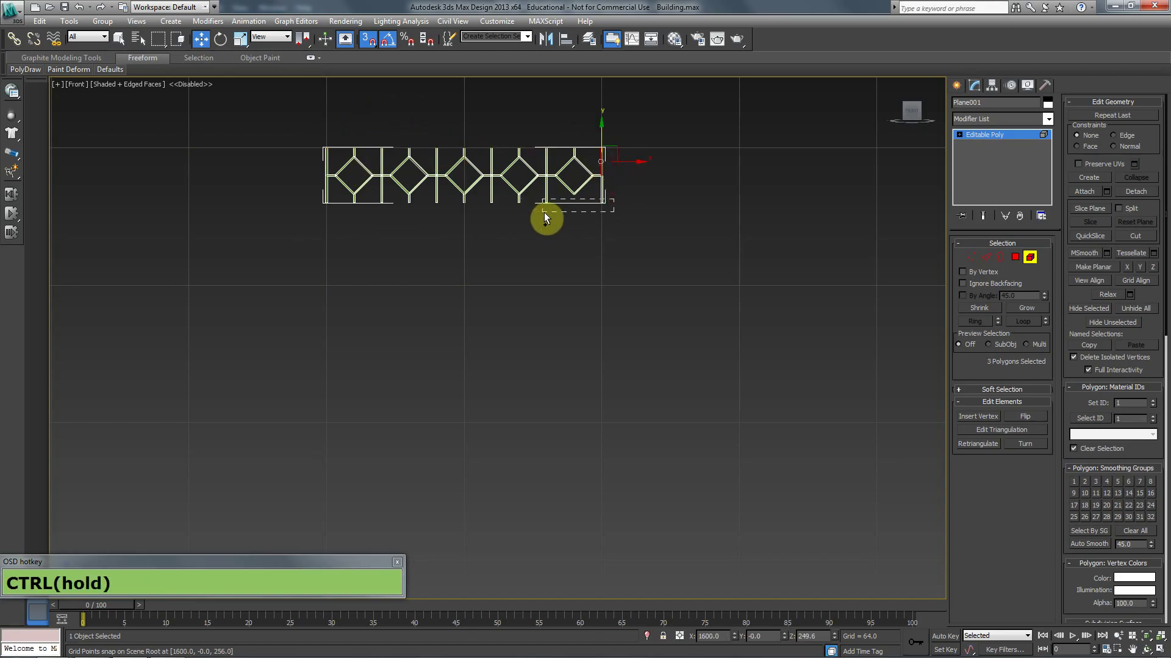
# Step: Undo the strut deletions back to the element selection along the lattice's bottom edge
pyautogui.hotkey('ctrl', 'z')
pyautogui.hotkey('ctrl', 'z')
pyautogui.hotkey('ctrl', 'z')
pyautogui.hotkey('ctrl', 'z')
pyautogui.hotkey('ctrl', 'z')
pyautogui.hotkey('ctrl', 'z')
pyautogui.hotkey('ctrl', 'z')
pyautogui.hotkey('ctrl', 'z')
pyautogui.hotkey('ctrl', 'z')
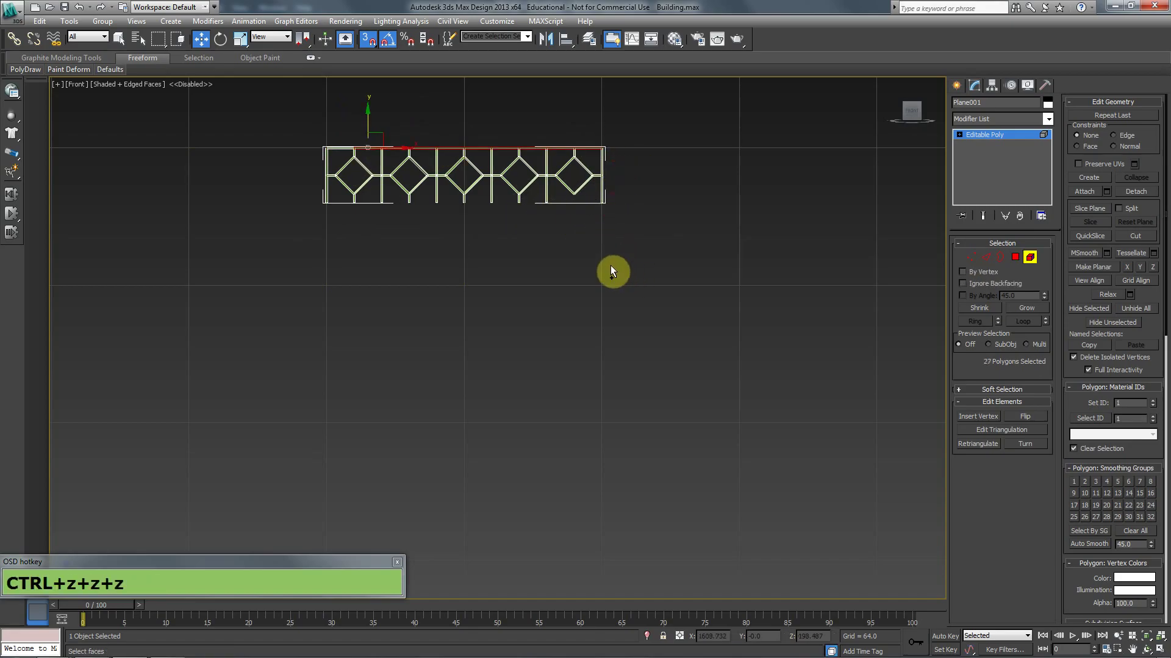
pyautogui.hotkey('ctrl', 'z')
pyautogui.hotkey('ctrl', 'z')
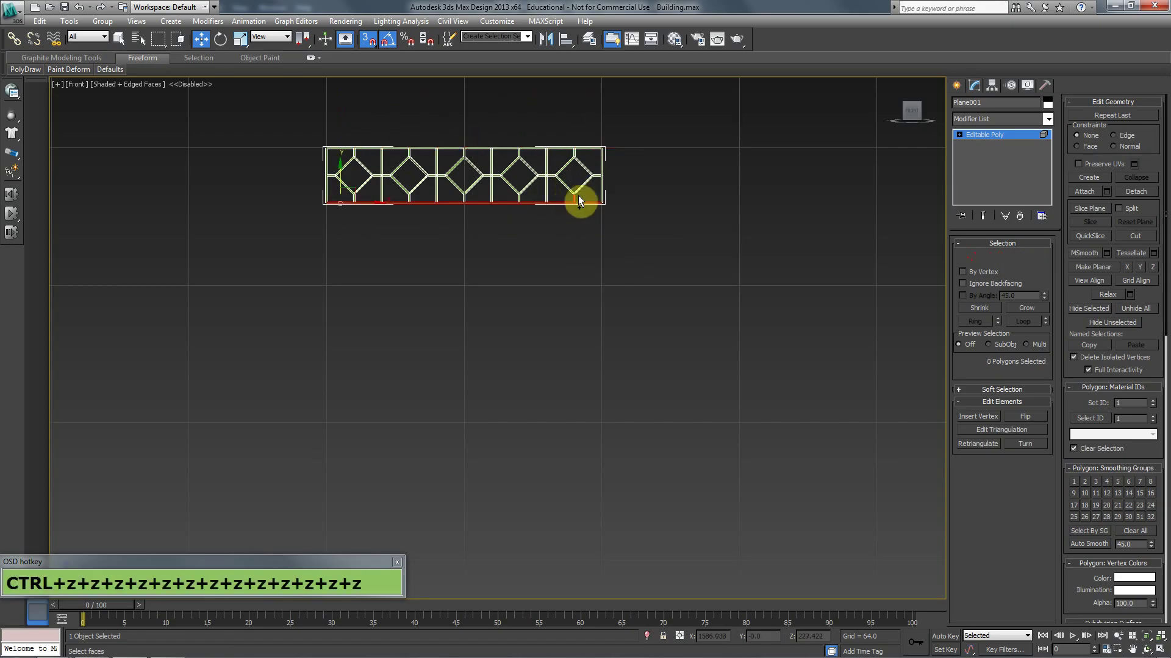
# Step: Deselect the short stub below the rightmost diamond and delete the selected bottom-edge struts
pyautogui.keyDown('alt'); pyautogui.moveTo(635, 136); pyautogui.dragTo(567, 198); pyautogui.keyUp('alt')
pyautogui.press('Delete')
pyautogui.press('z')
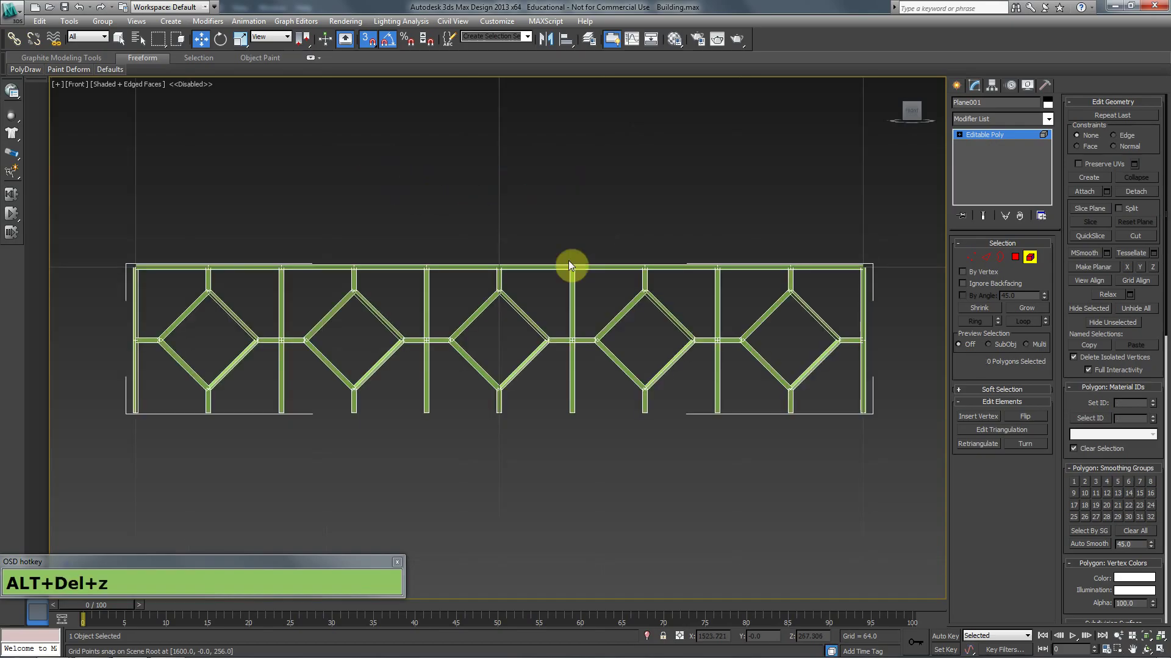
# Step: Delete all horizontal strut elements along the lattice's top edge, keeping the short stubs above the diamonds
pyautogui.click(830, 266)
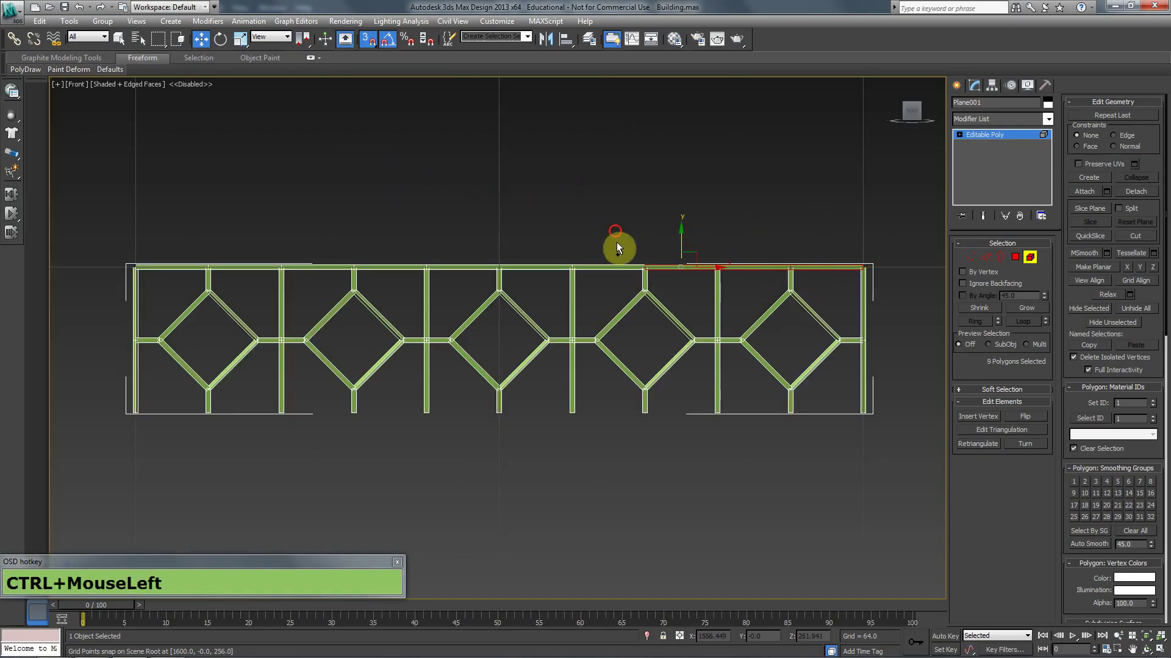
pyautogui.keyDown('ctrl'); pyautogui.moveTo(301, 298); pyautogui.dragTo(174, 282); pyautogui.keyUp('ctrl')
pyautogui.hotkey('ctrl', 'Delete')
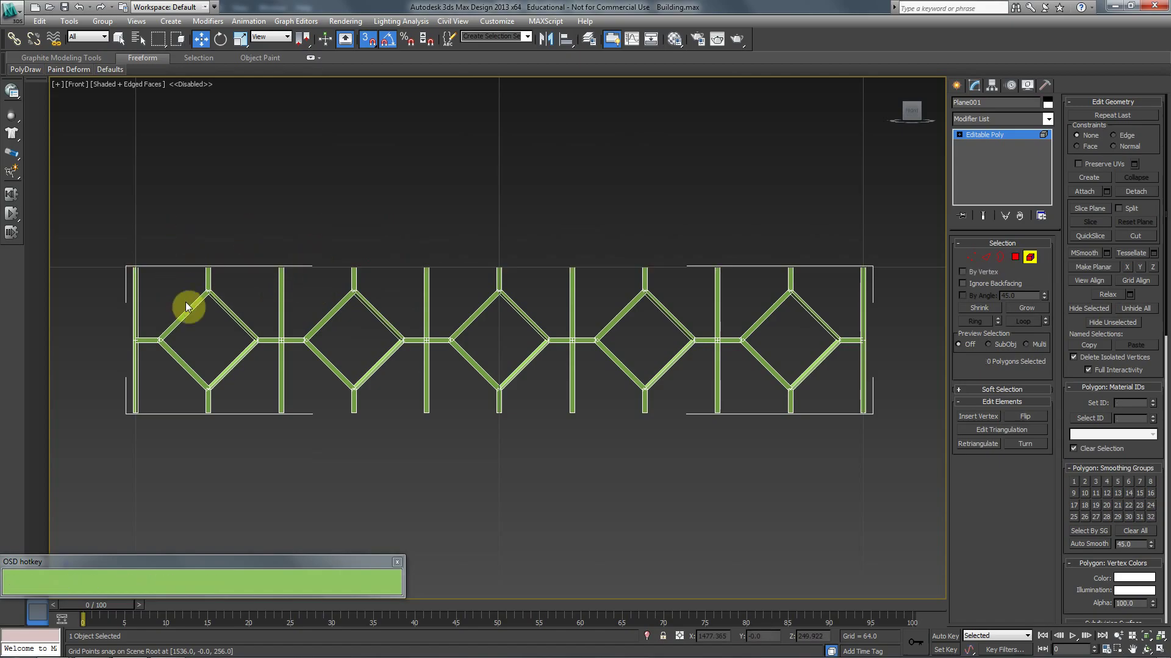
# Step: Delete the vertical divider struts between the diamonds and at both ends, leaving only the linked diamond row
pyautogui.keyDown('ctrl'); pyautogui.click(860, 310); pyautogui.keyUp('ctrl')
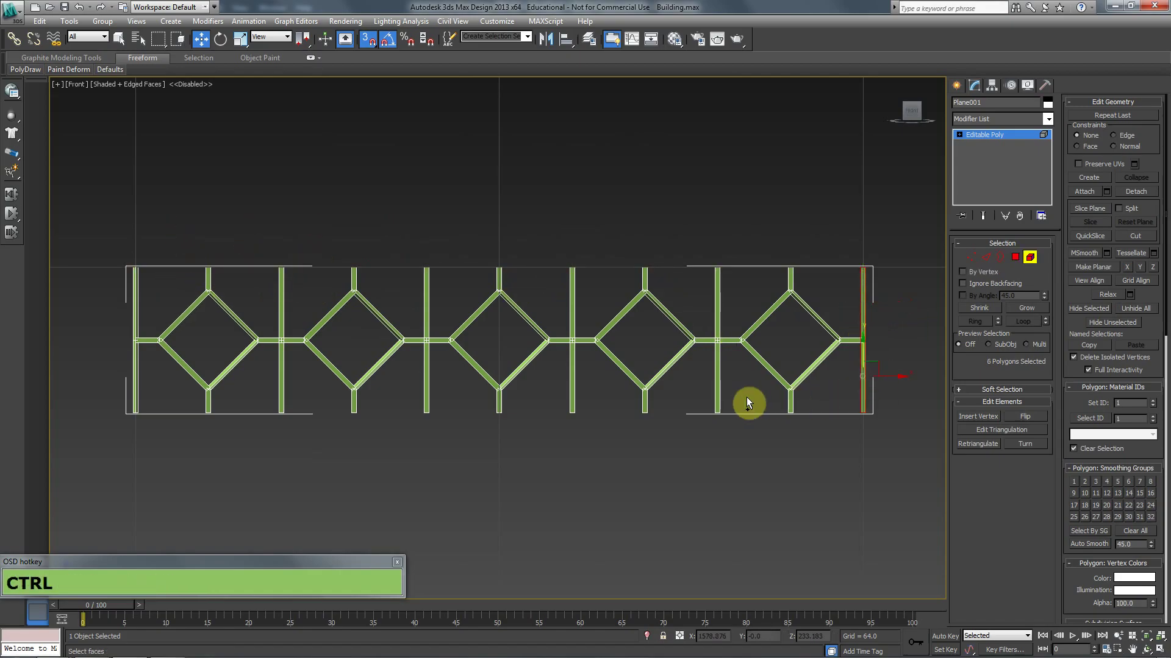
pyautogui.keyDown('ctrl'); pyautogui.click(718, 308); pyautogui.keyUp('ctrl')
pyautogui.keyDown('ctrl'); pyautogui.click(573, 372); pyautogui.keyUp('ctrl')
pyautogui.keyDown('ctrl'); pyautogui.click(426, 390); pyautogui.keyUp('ctrl')
pyautogui.keyDown('ctrl'); pyautogui.click(281, 388); pyautogui.keyUp('ctrl')
pyautogui.keyDown('ctrl'); pyautogui.click(280, 316); pyautogui.keyUp('ctrl')
pyautogui.keyDown('ctrl'); pyautogui.moveTo(170, 290); pyautogui.dragTo(113, 329); pyautogui.keyUp('ctrl')
pyautogui.keyDown('ctrl'); pyautogui.moveTo(151, 373); pyautogui.dragTo(79, 378); pyautogui.keyUp('ctrl')
pyautogui.hotkey('ctrl', 'Delete')
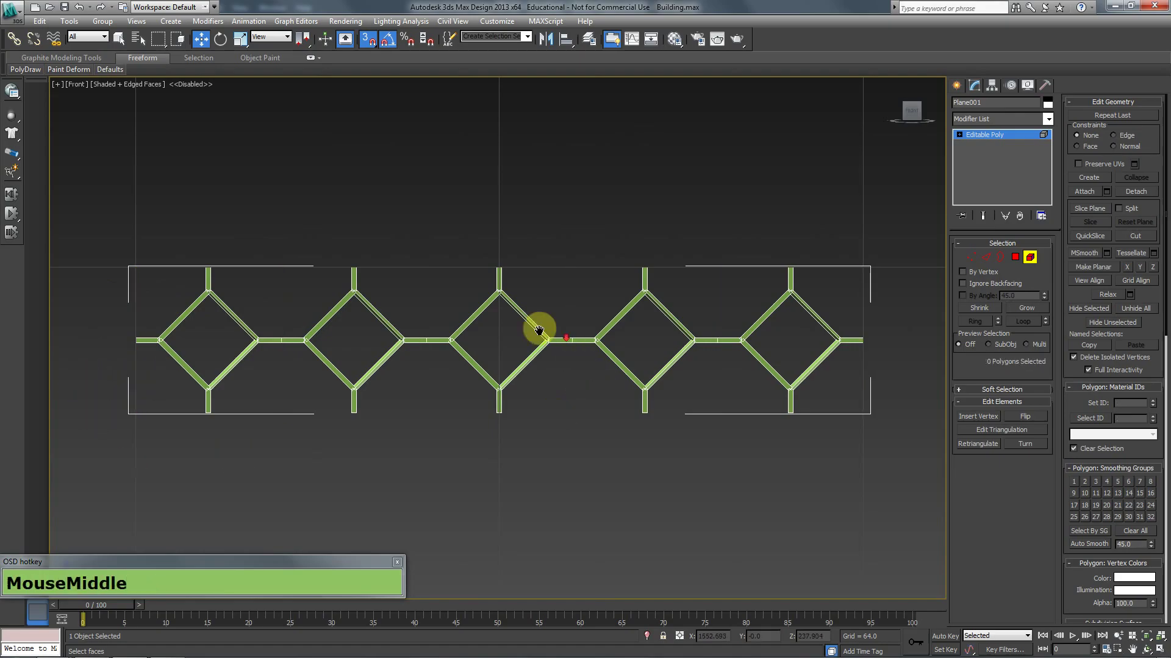
# Step: Draw a new 128 by 128 plane on the empty grid beside the diamond row
pyautogui.moveTo(538, 324); pyautogui.dragTo(452, 266, button='middle')
pyautogui.scroll(-2, 510, 348)
pyautogui.click(1032, 256)
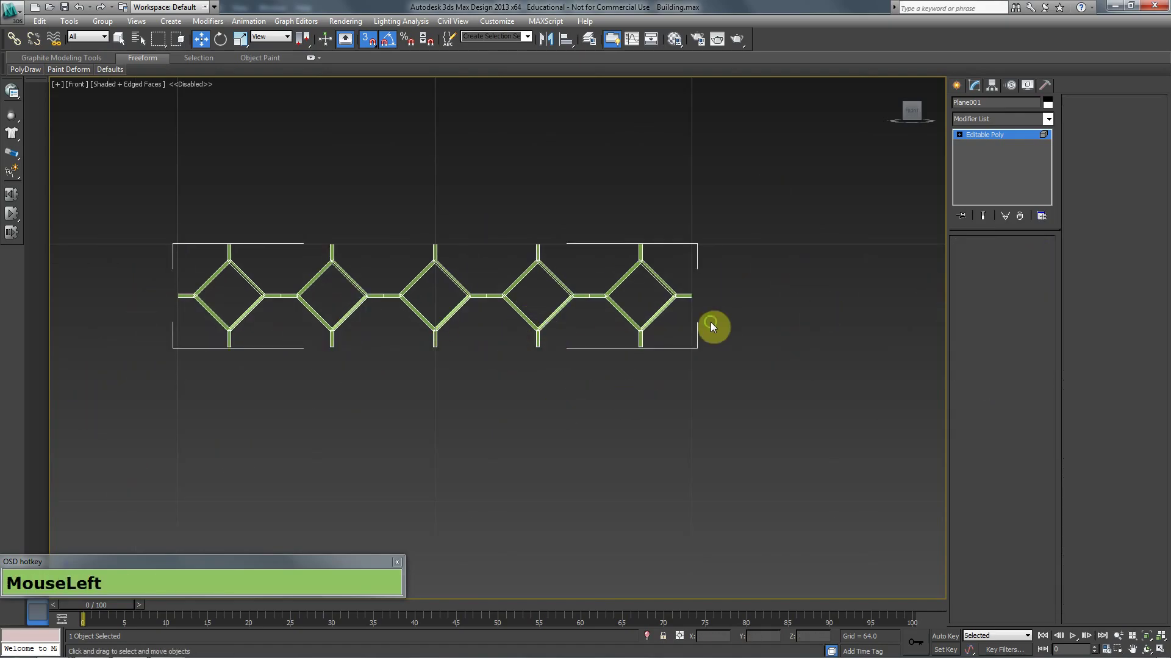
pyautogui.scroll(-2, 718, 390)
pyautogui.moveTo(510, 314); pyautogui.dragTo(422, 269, button='middle')
pyautogui.scroll(-2, 422, 269)
pyautogui.click(957, 84)
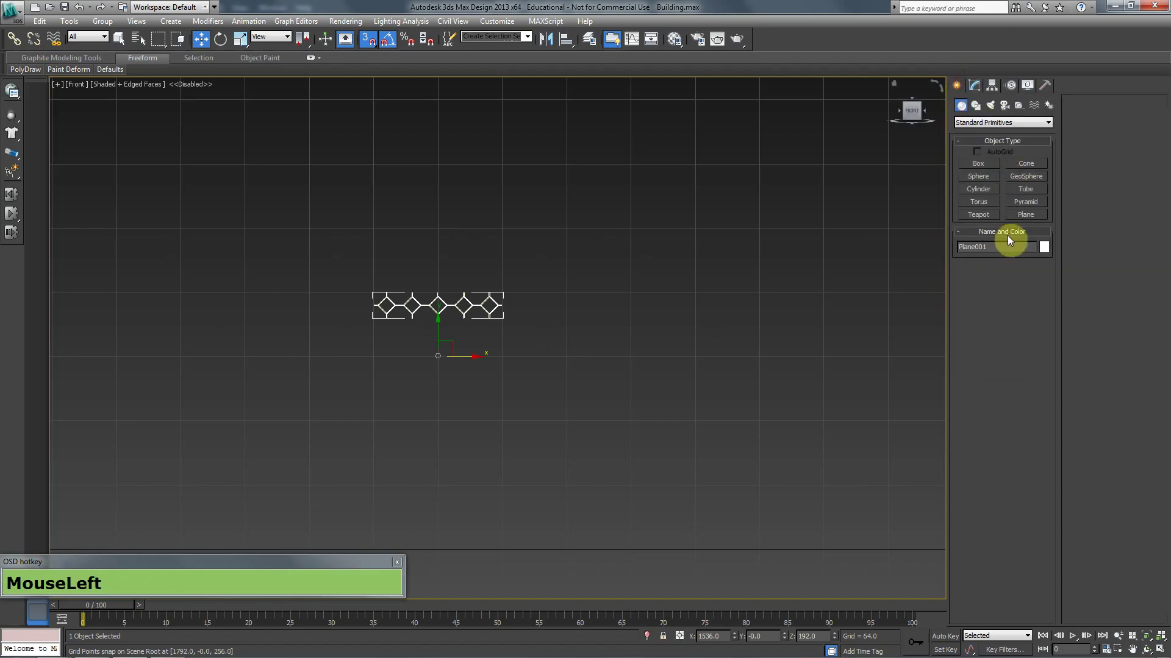
pyautogui.click(1017, 218)
pyautogui.moveTo(538, 270); pyautogui.dragTo(490, 197, button='middle')
pyautogui.moveTo(520, 226); pyautogui.dragTo(645, 345)
pyautogui.scroll(2, 630, 280)
pyautogui.rightClick(687, 345)
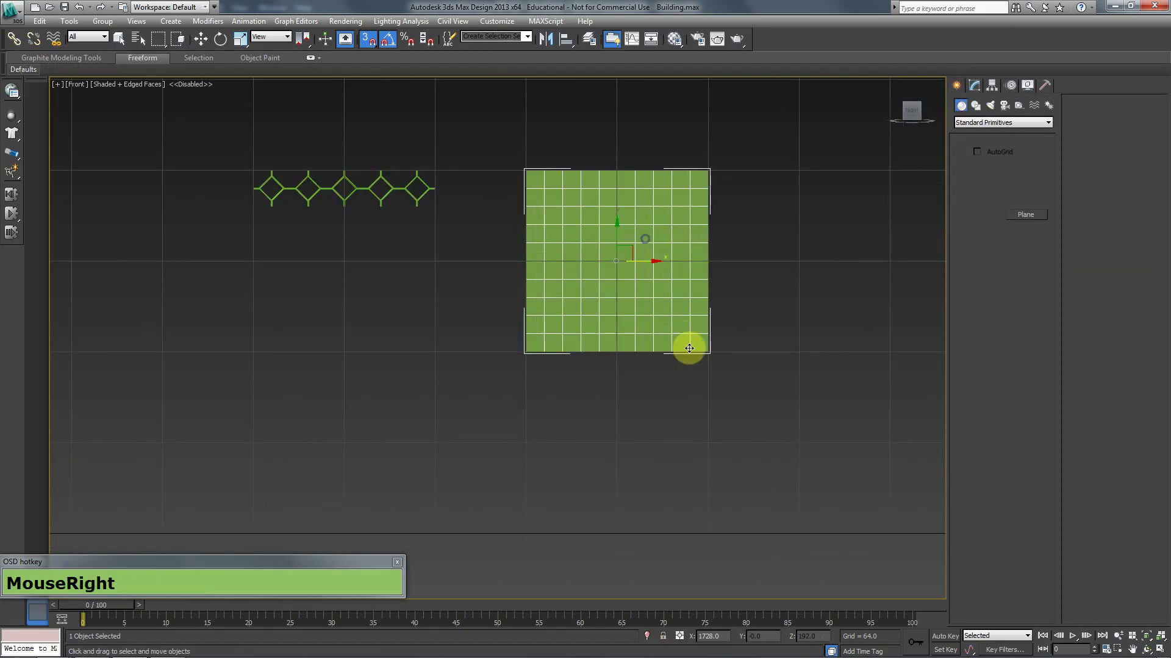
# Step: Convert the new plane to an Editable Poly and remove all its interior horizontal edges, keeping the border and vertical edges
pyautogui.rightClick(682, 266)
pyautogui.click(817, 359)
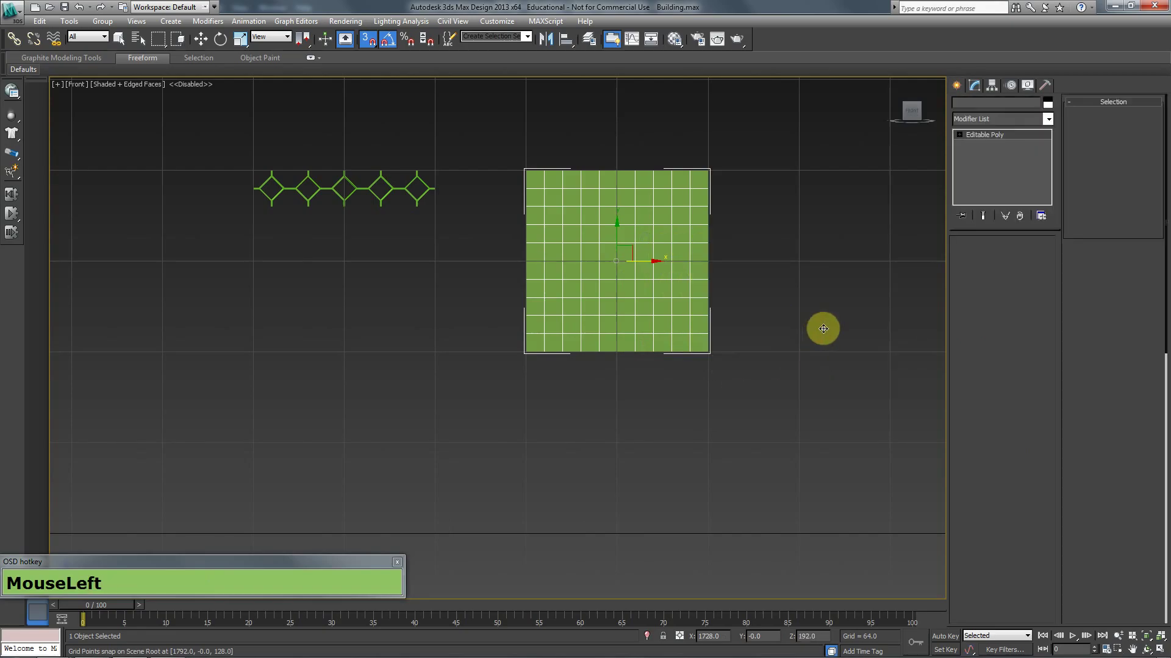
pyautogui.click(983, 260)
pyautogui.middleClick(634, 241)
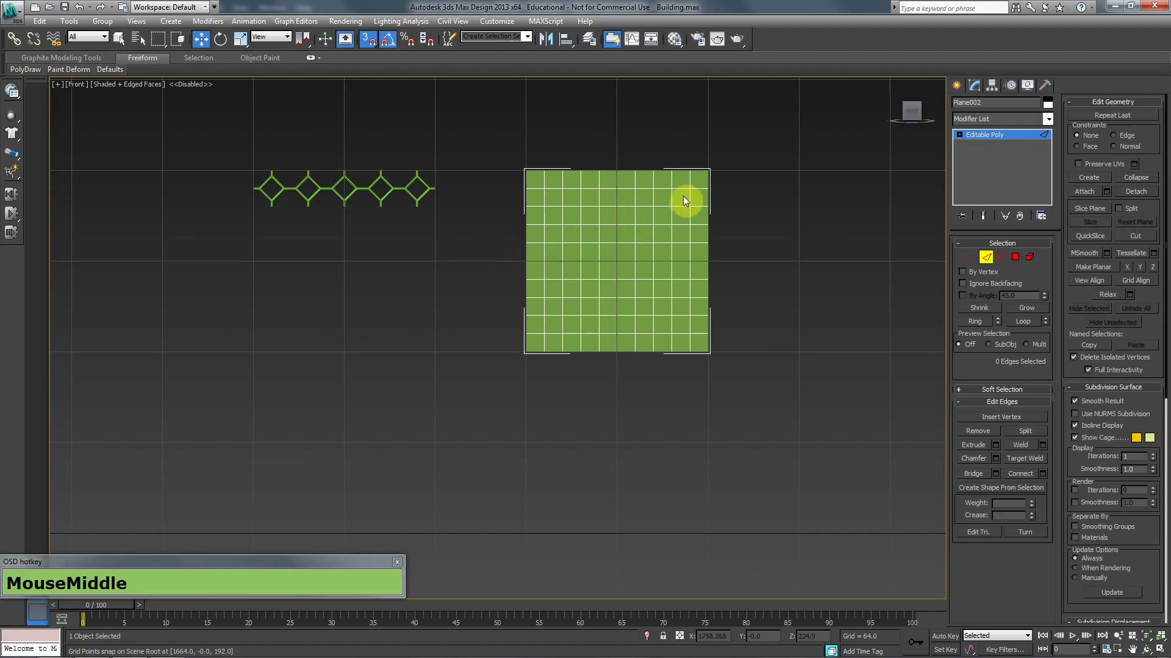
pyautogui.click(700, 189)
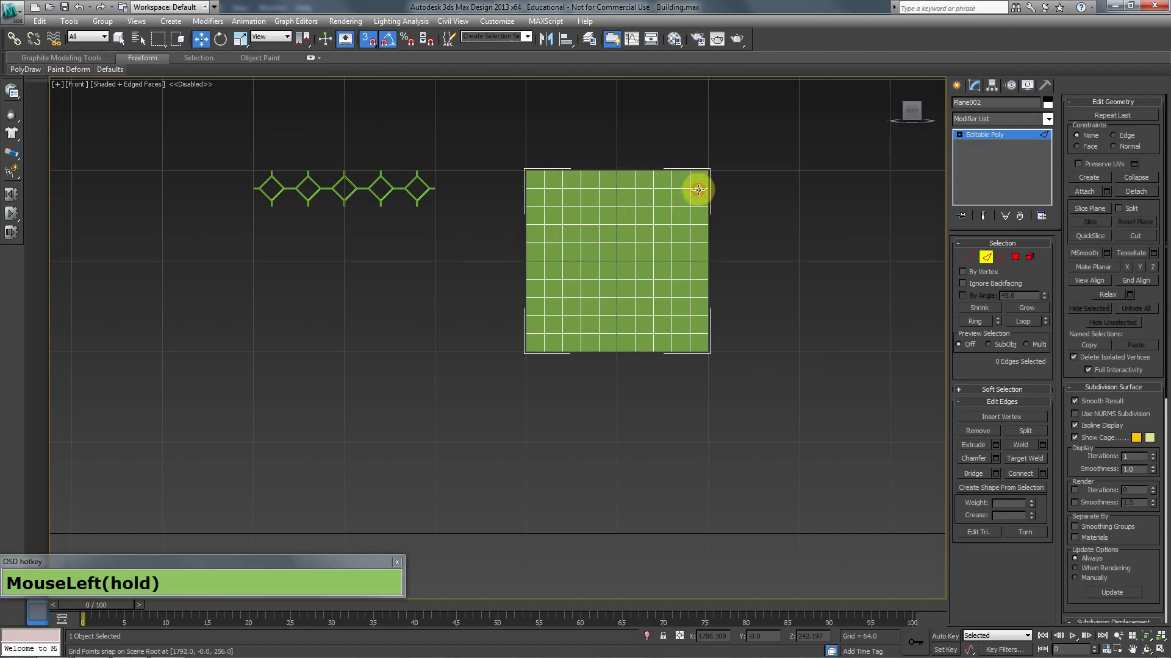
pyautogui.click(975, 323)
pyautogui.click(1020, 323)
pyautogui.press('F3')
pyautogui.keyDown('alt'); pyautogui.moveTo(713, 111); pyautogui.dragTo(511, 175); pyautogui.keyUp('alt')
pyautogui.keyDown('alt'); pyautogui.moveTo(740, 349); pyautogui.dragTo(412, 368); pyautogui.keyUp('alt')
pyautogui.hotkey('ctrl', 'BackSpace')
pyautogui.press('F3')
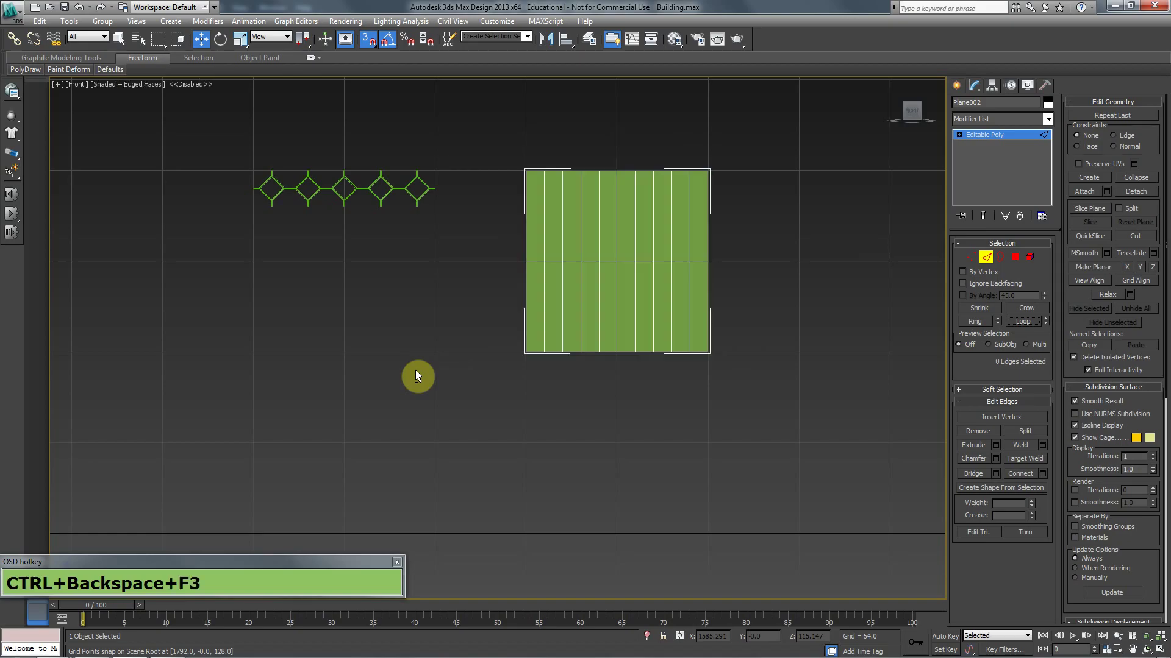
# Step: Apply a Lattice modifier to the striped plane with struts only from edges
pyautogui.click(988, 259)
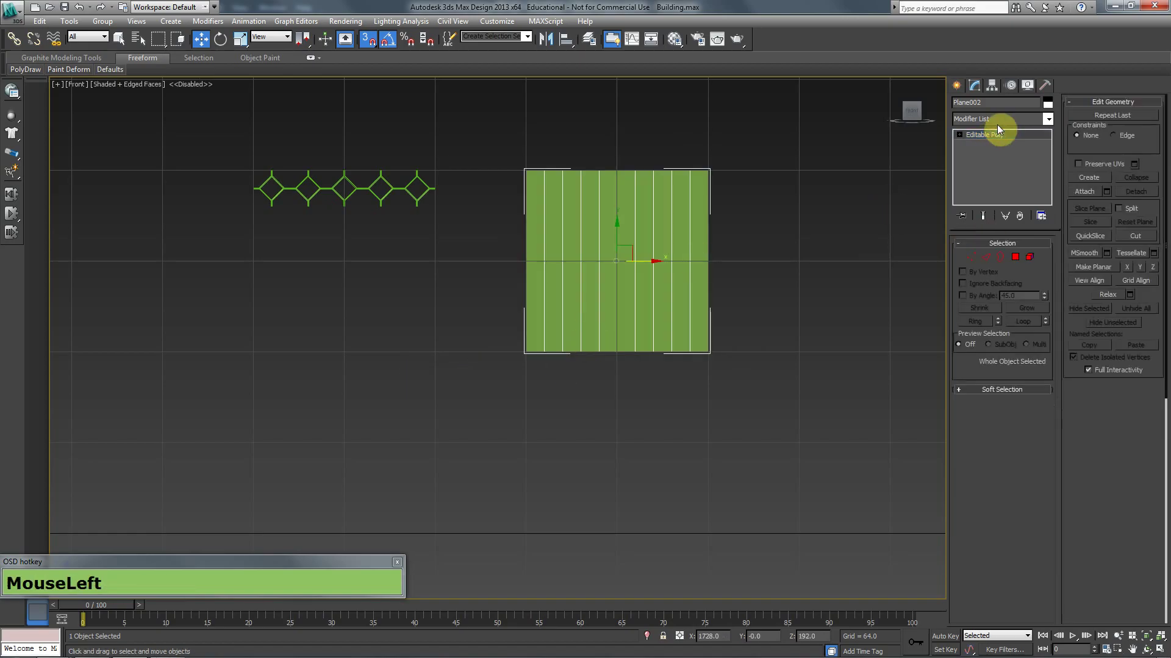
pyautogui.click(988, 119)
pyautogui.press('l')
pyautogui.press('a')
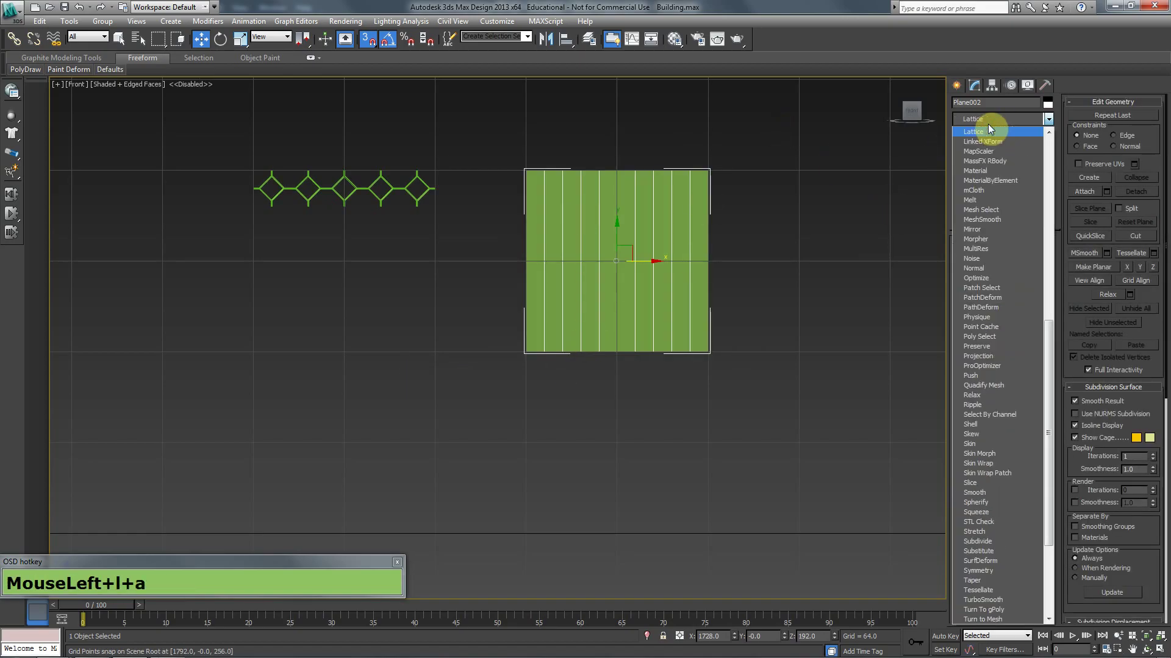
pyautogui.press('Return')
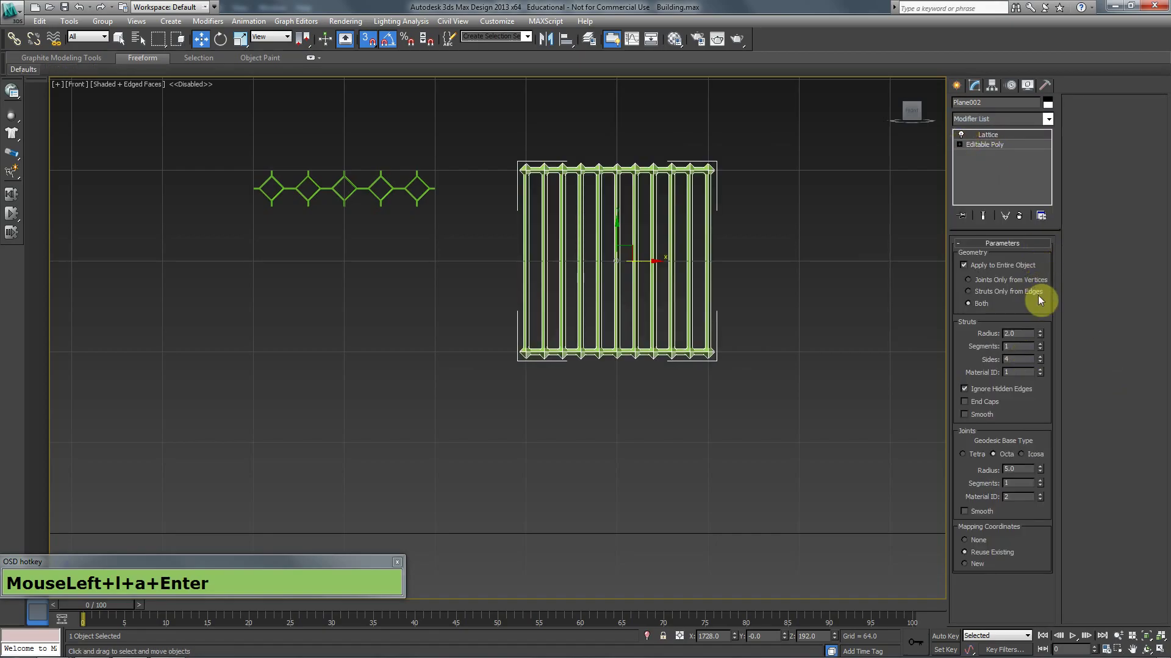
pyautogui.click(1040, 294)
pyautogui.moveTo(444, 165); pyautogui.dragTo(413, 205)
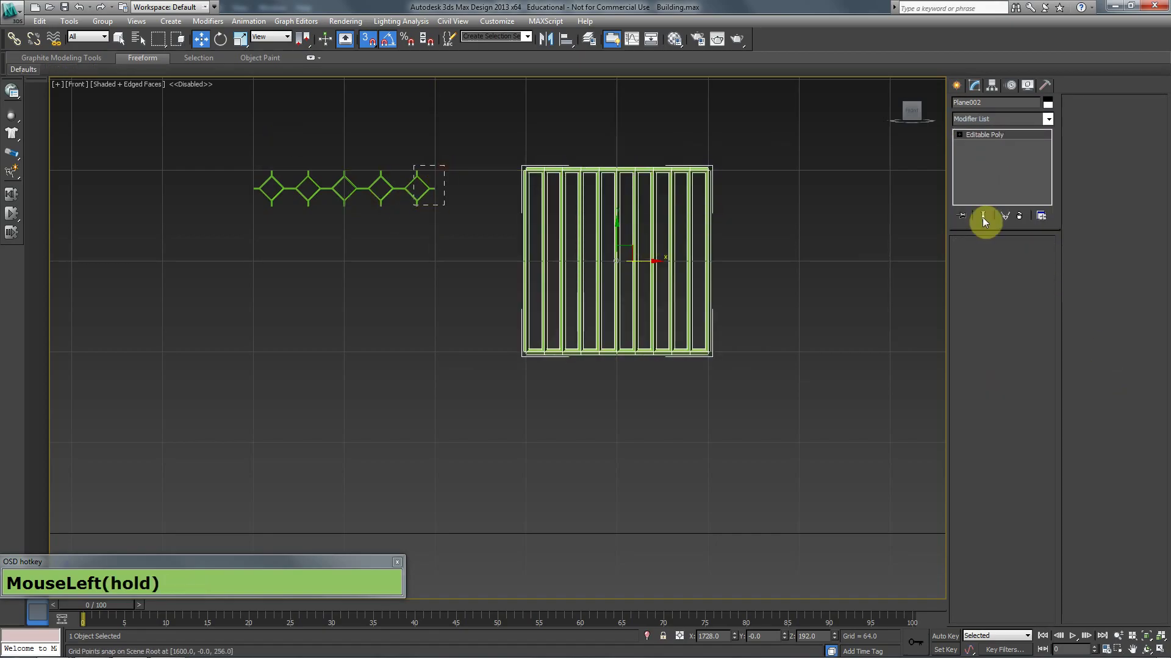
pyautogui.click(414, 201)
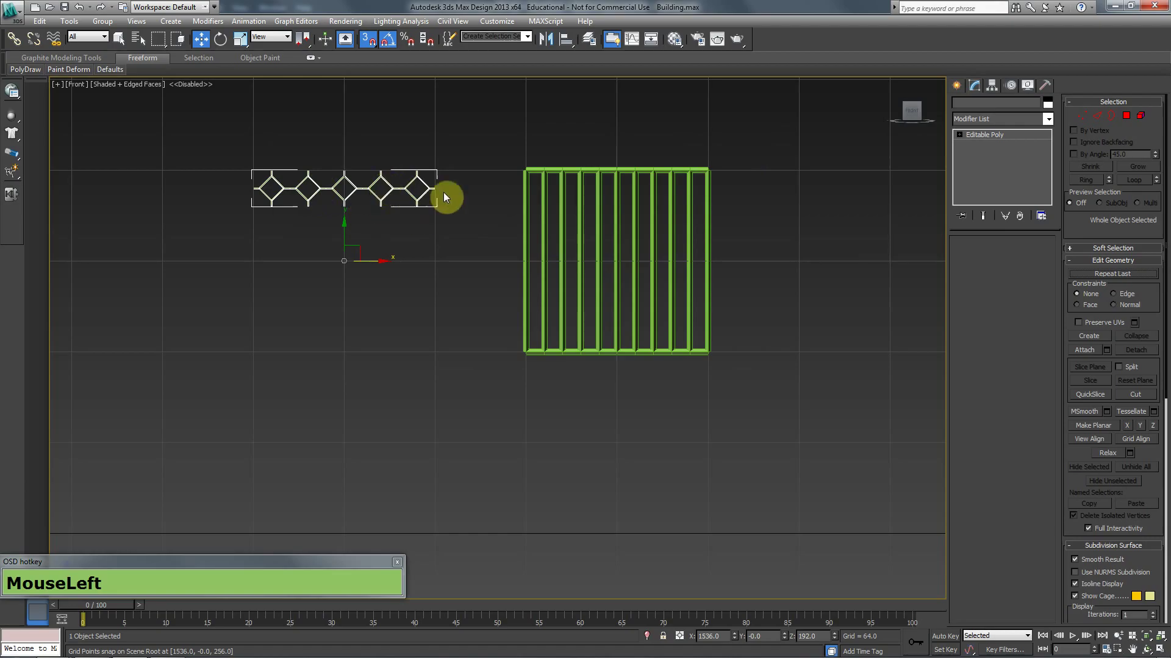
pyautogui.click(715, 190)
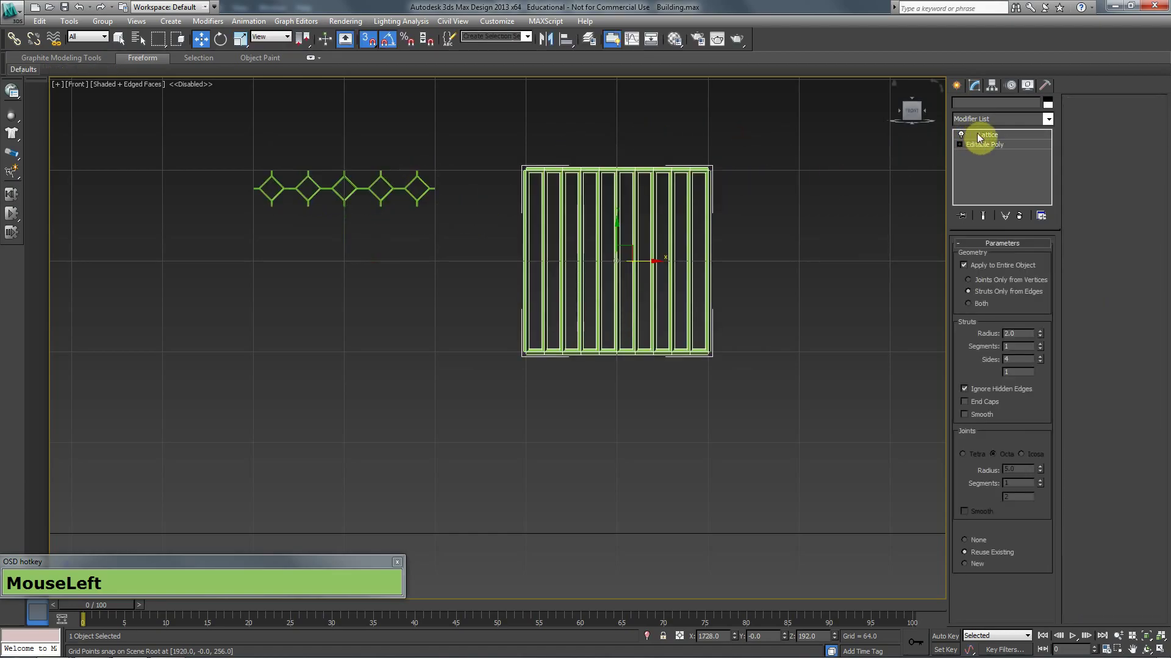
pyautogui.rightClick(1016, 138)
pyautogui.click(1032, 189)
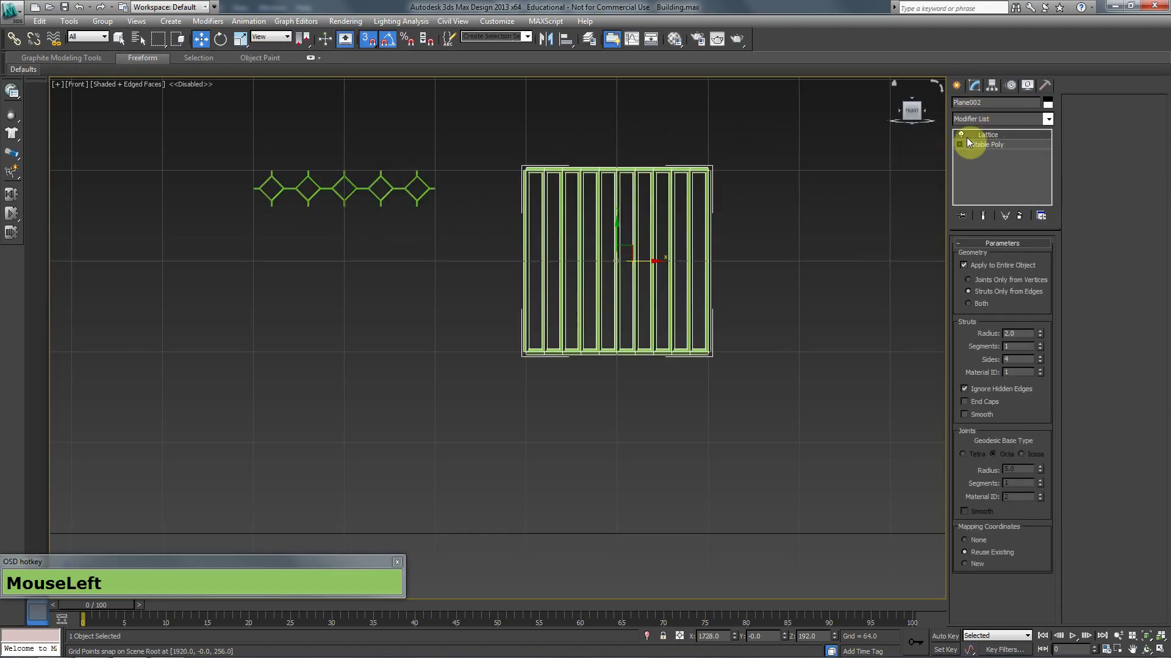
pyautogui.moveTo(822, 196); pyautogui.dragTo(820, 195, button='middle')
# Step: Set the lattice struts to radius 0.5, 1 segment and 3 sides, and copy the Lattice modifier
pyautogui.rightClick(1041, 335)
pyautogui.click(1040, 331)
pyautogui.rightClick(1042, 359)
pyautogui.rightClick(990, 137)
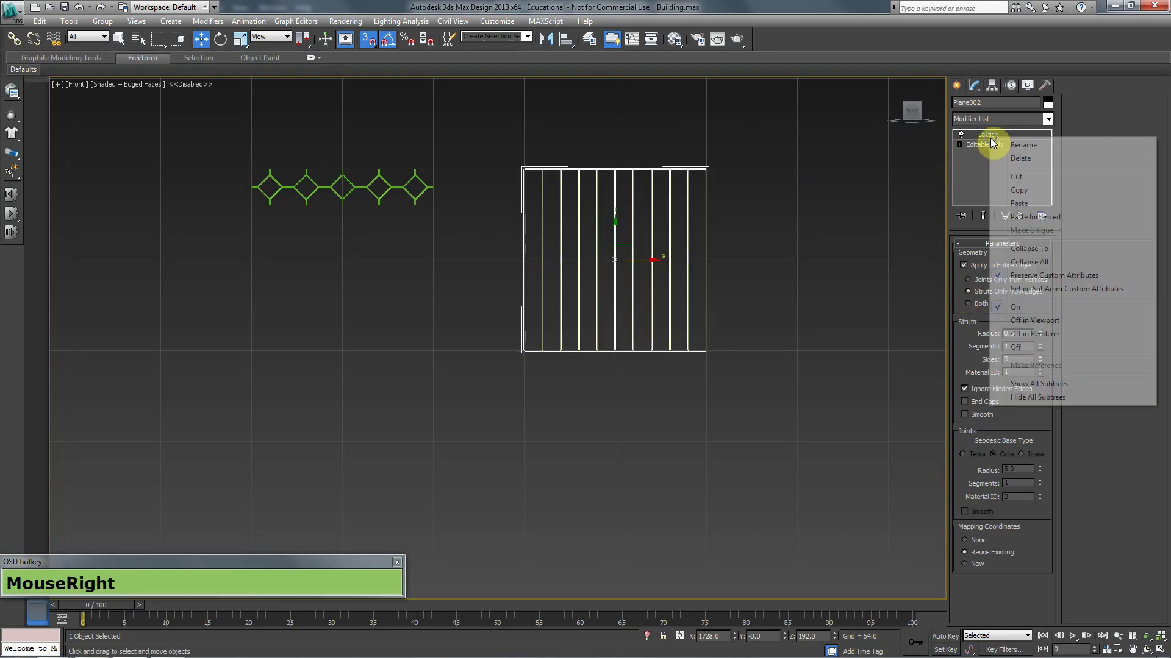
pyautogui.click(1014, 192)
# Step: Draw a new 128 by 128 plane on the empty grid beside the vertical bars and convert it to an Editable Poly
pyautogui.moveTo(743, 194); pyautogui.dragTo(669, 146, button='middle')
pyautogui.click(957, 85)
pyautogui.click(1033, 214)
pyautogui.moveTo(649, 120); pyautogui.dragTo(831, 302)
pyautogui.rightClick(664, 178)
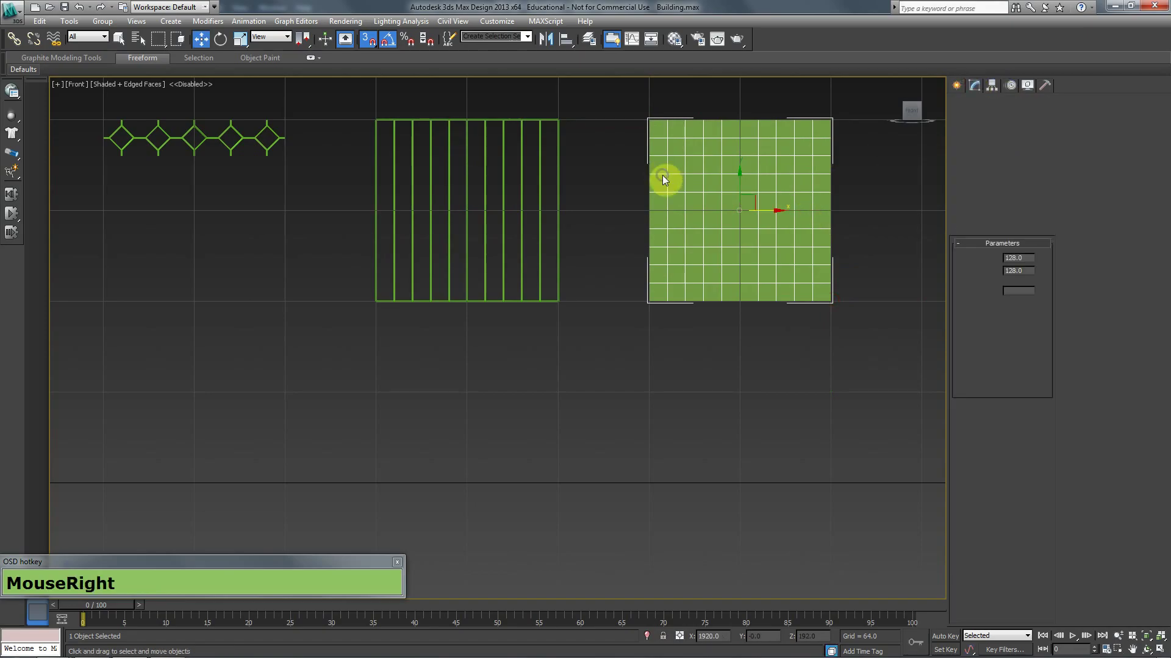
pyautogui.rightClick(663, 178)
pyautogui.click(832, 299)
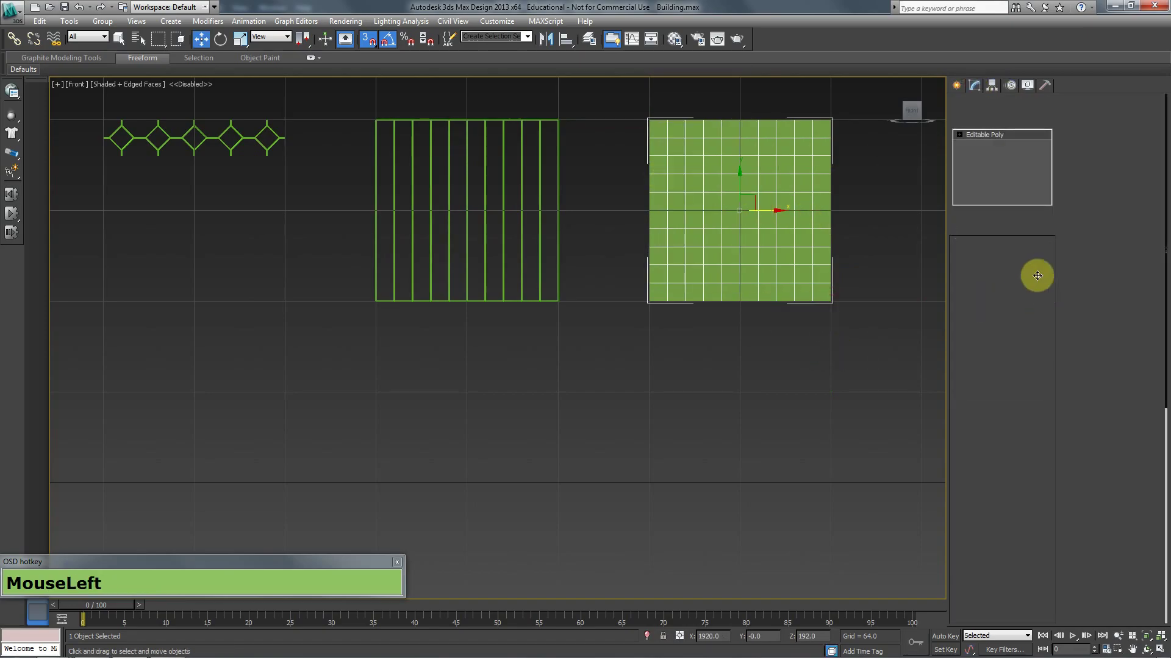
# Step: Remove all interior vertical edges from the new plane, keeping its two side border edges and the horizontal edges
pyautogui.click(984, 260)
pyautogui.click(812, 276)
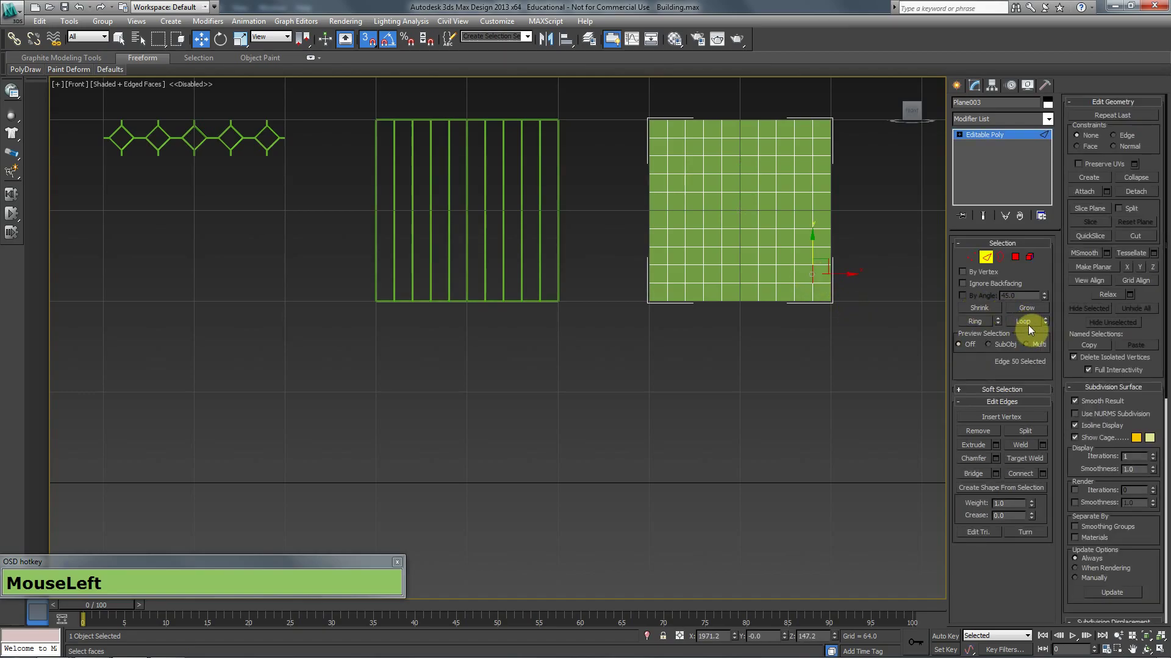
pyautogui.click(975, 321)
pyautogui.click(1019, 322)
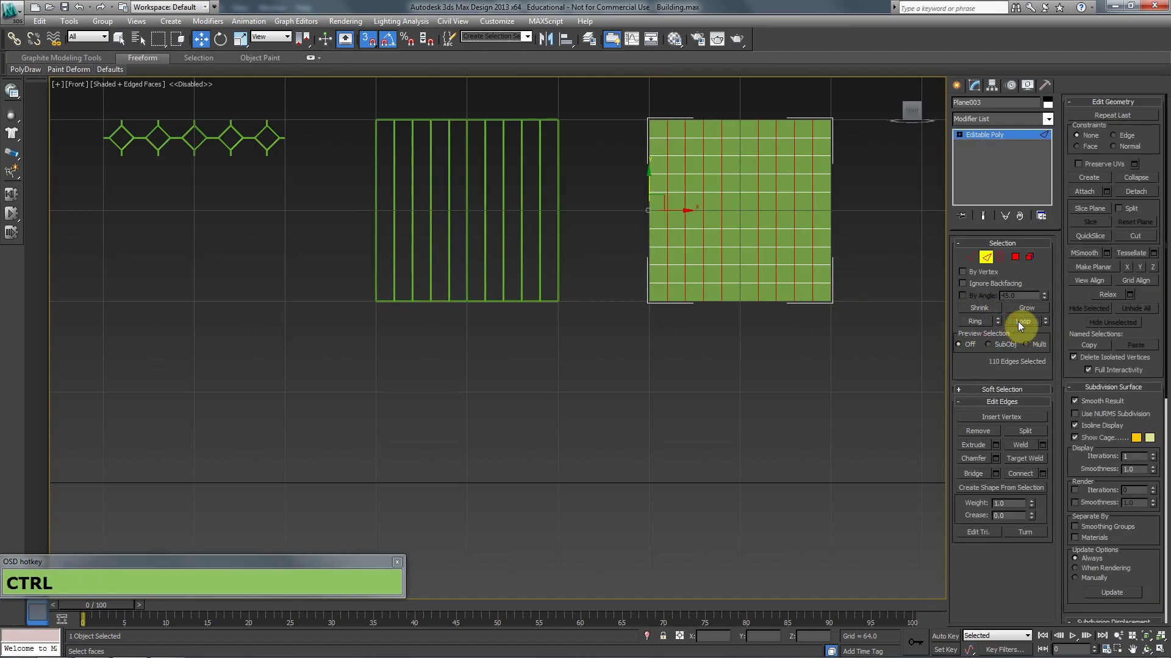
pyautogui.hotkey('ctrl', 'BackSpace')
pyautogui.hotkey('ctrl', 'z')
pyautogui.press('F3')
pyautogui.keyDown('alt'); pyautogui.moveTo(872, 108); pyautogui.dragTo(812, 339); pyautogui.keyUp('alt')
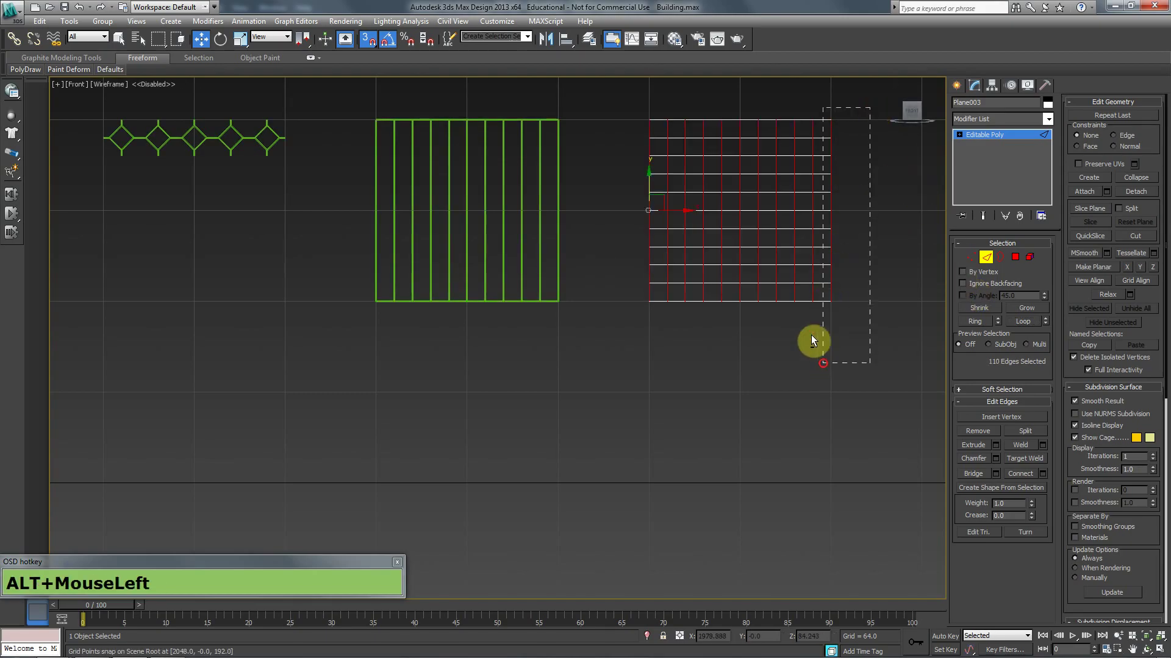
pyautogui.moveTo(636, 105)
pyautogui.keyDown('alt'); pyautogui.mouseDown()
pyautogui.moveTo(656, 331)
pyautogui.moveTo(667, 333)
pyautogui.mouseUp(); pyautogui.keyUp('alt')
pyautogui.hotkey('ctrl', 'BackSpace')
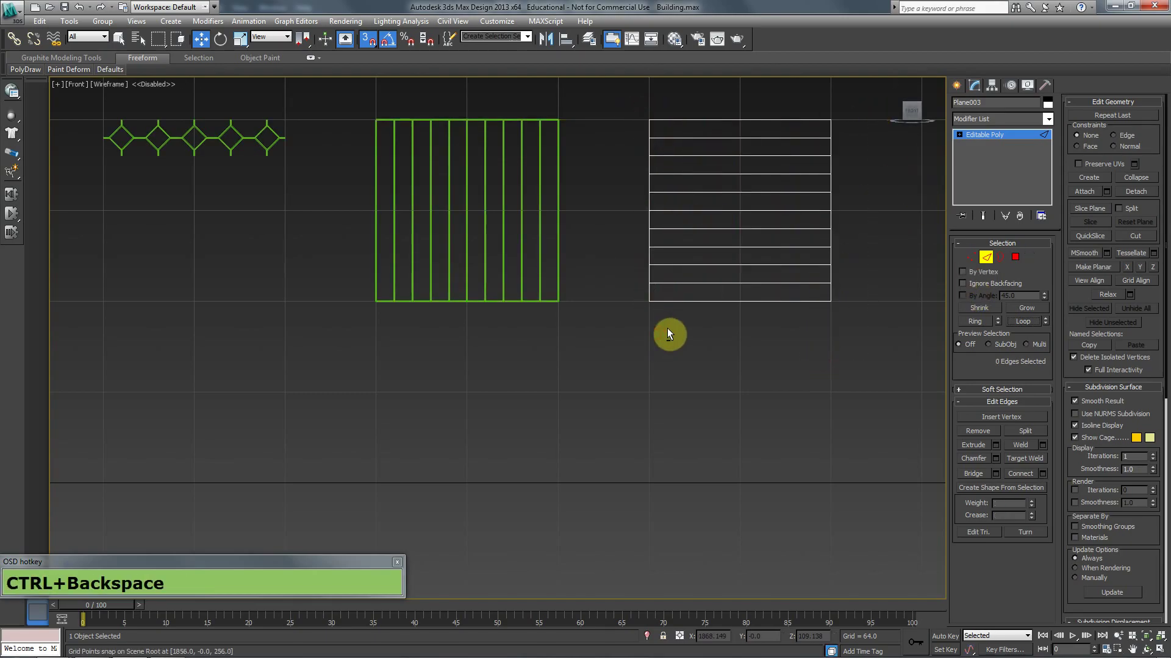
pyautogui.press('F3')
pyautogui.click(993, 255)
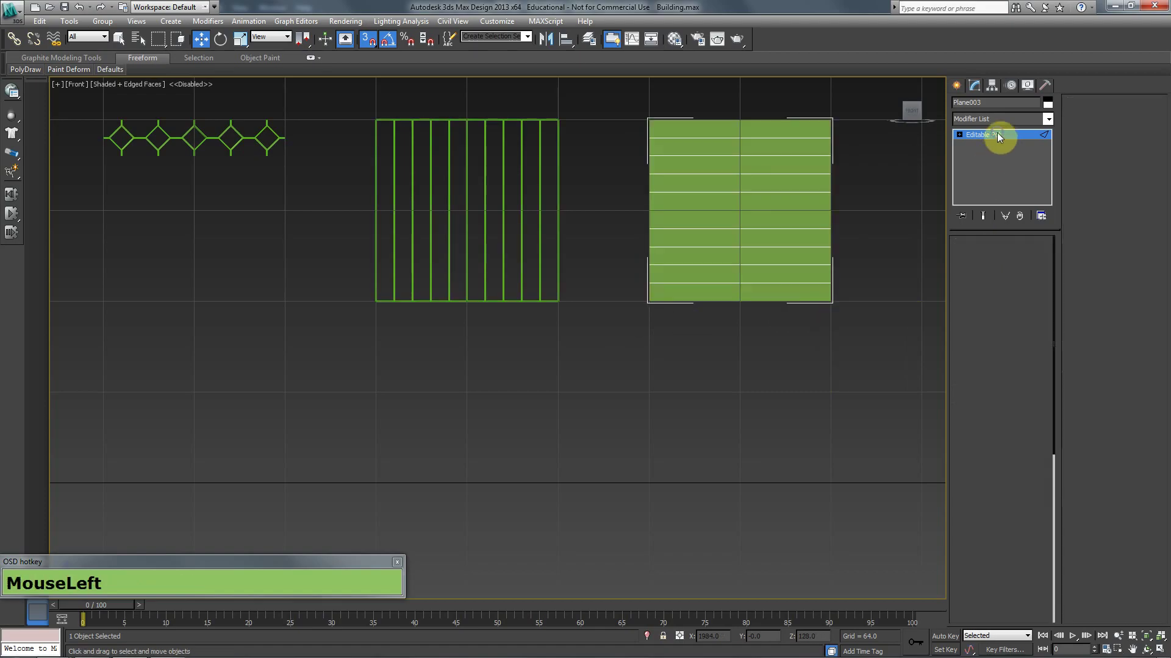
# Step: Paste the copied Lattice modifier onto the horizontally striped plane and deselect it
pyautogui.rightClick(1045, 134)
pyautogui.click(1055, 145)
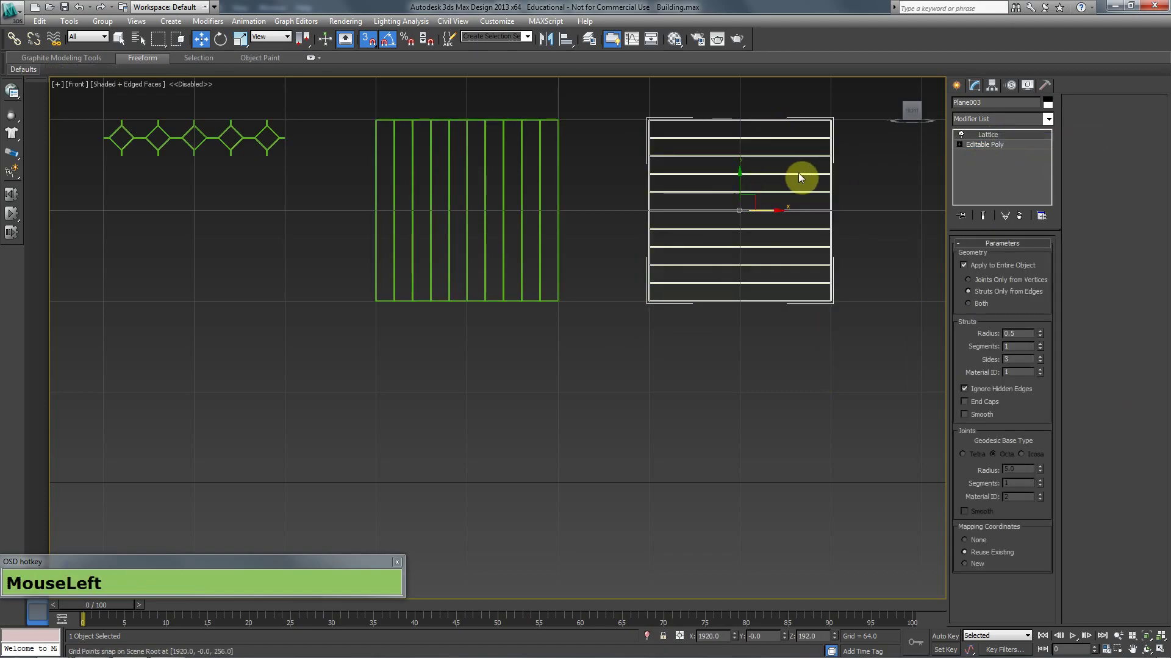
pyautogui.click(637, 428)
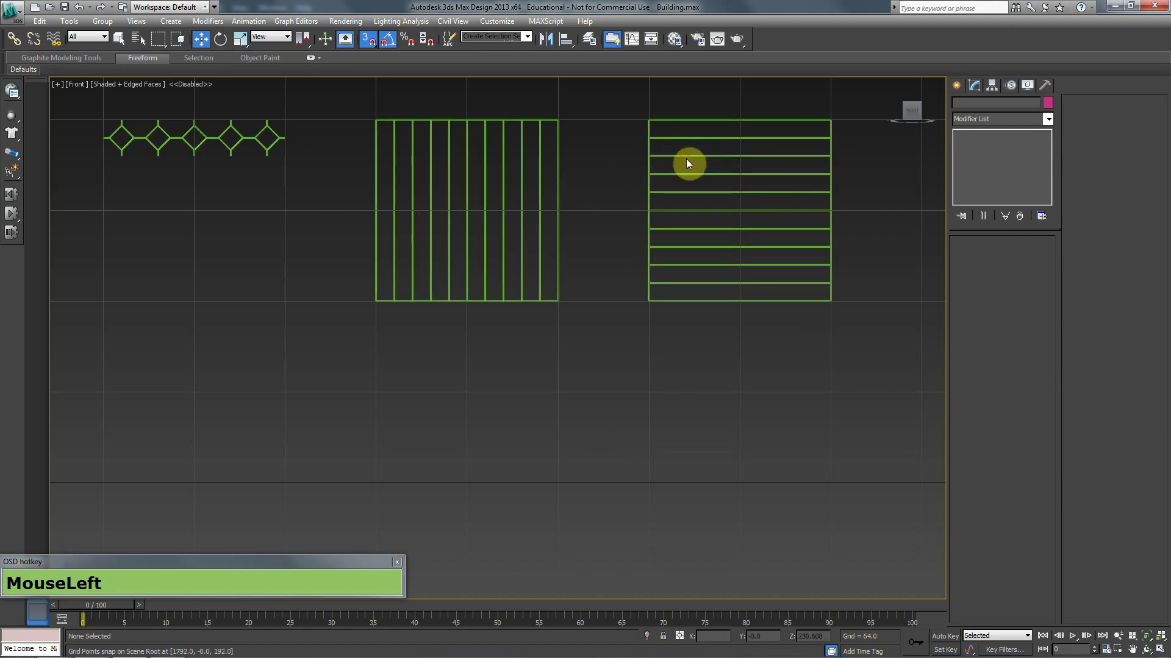
# Step: Convert the horizontal-bar lattice to an Editable Poly
pyautogui.moveTo(730, 100); pyautogui.dragTo(673, 171)
pyautogui.rightClick(674, 171)
pyautogui.moveTo(725, 281)
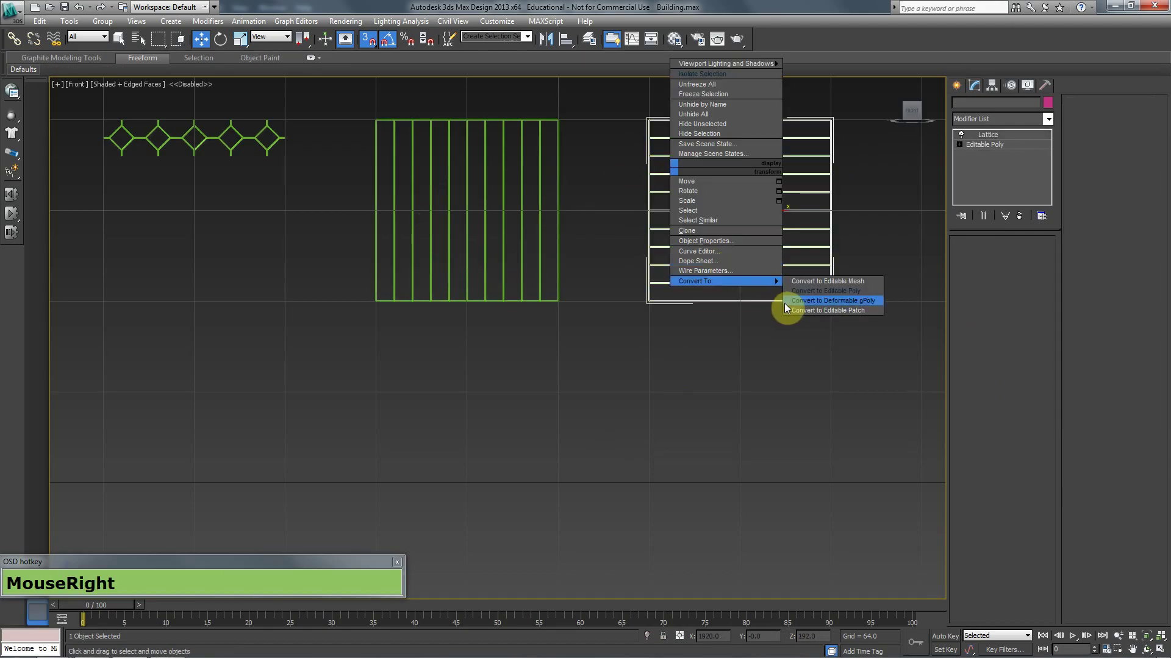
pyautogui.click(868, 300)
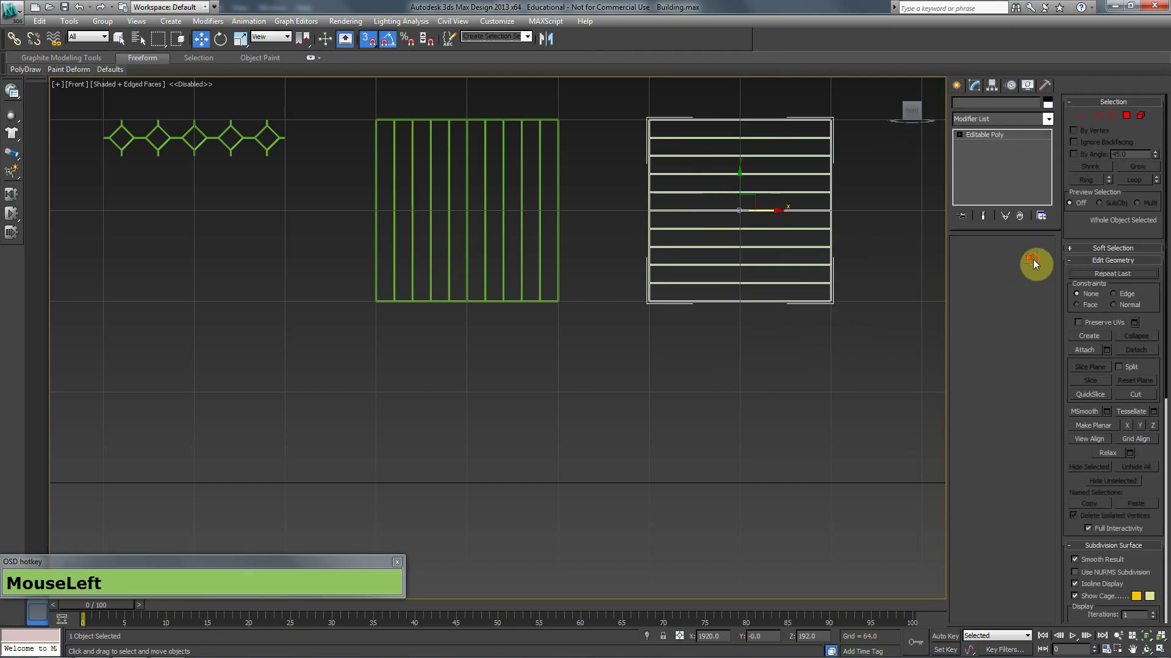
pyautogui.click(830, 134)
pyautogui.click(830, 148)
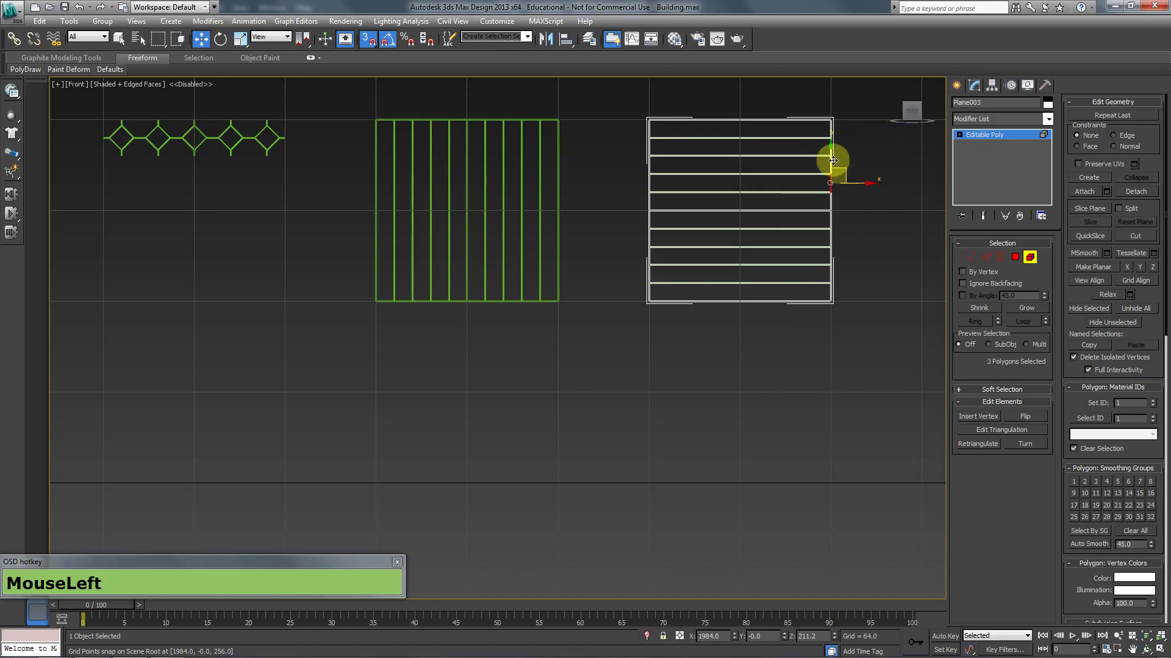
pyautogui.click(1013, 256)
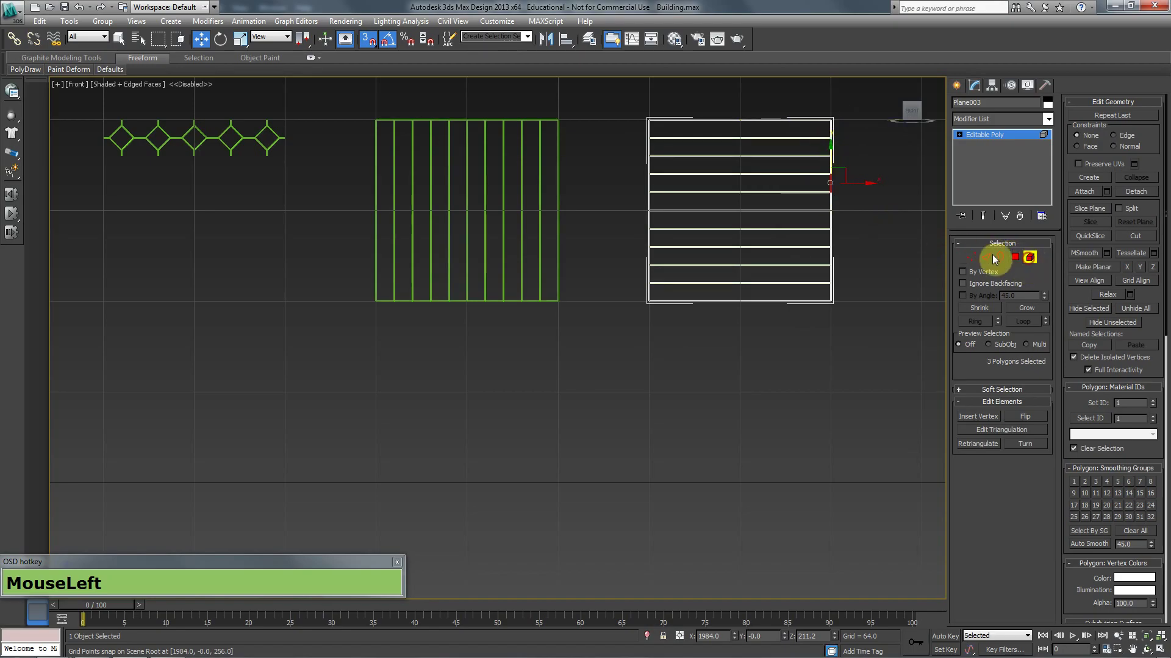
# Step: Convert the vertical-bar lattice to an Editable Poly
pyautogui.click(558, 178)
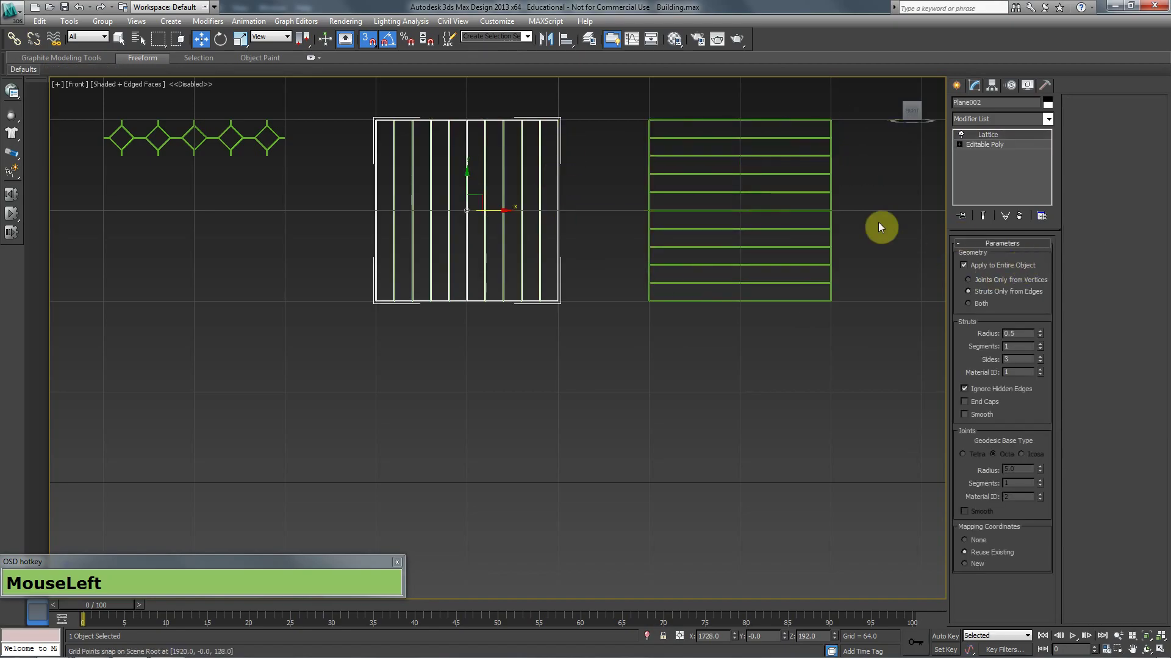
pyautogui.rightClick(462, 207)
pyautogui.moveTo(544, 320)
pyautogui.click(597, 330)
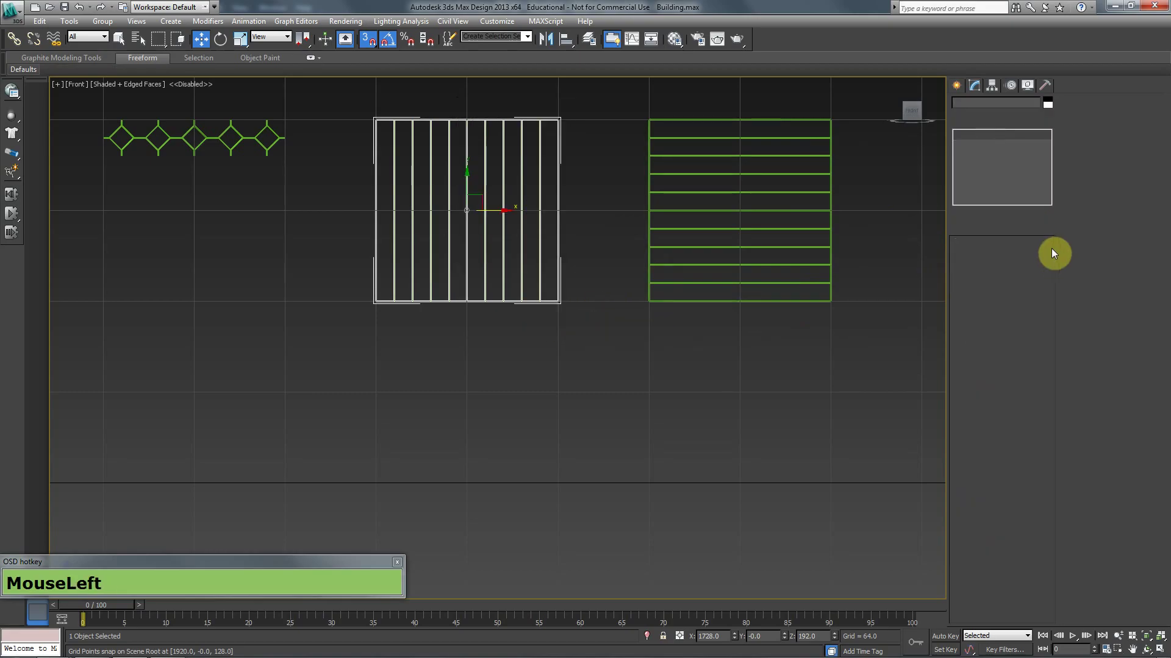
# Step: Delete the upper and lower border strut elements of the vertical-bar lattice, leaving only the long vertical bars
pyautogui.press('5')
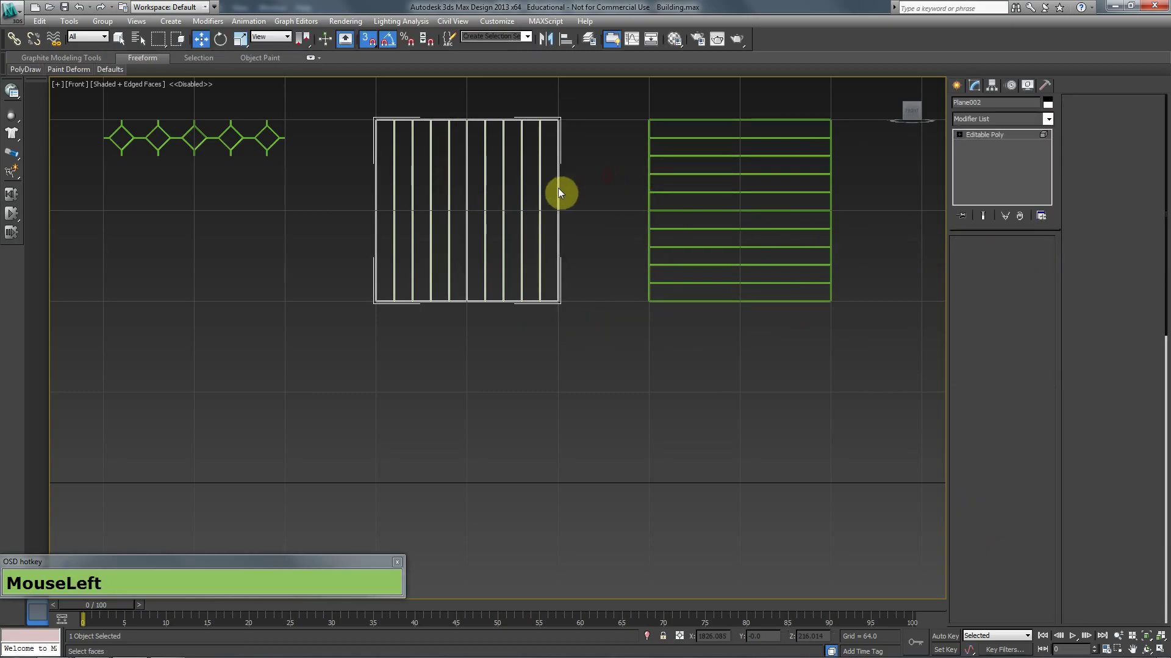
pyautogui.click(558, 188)
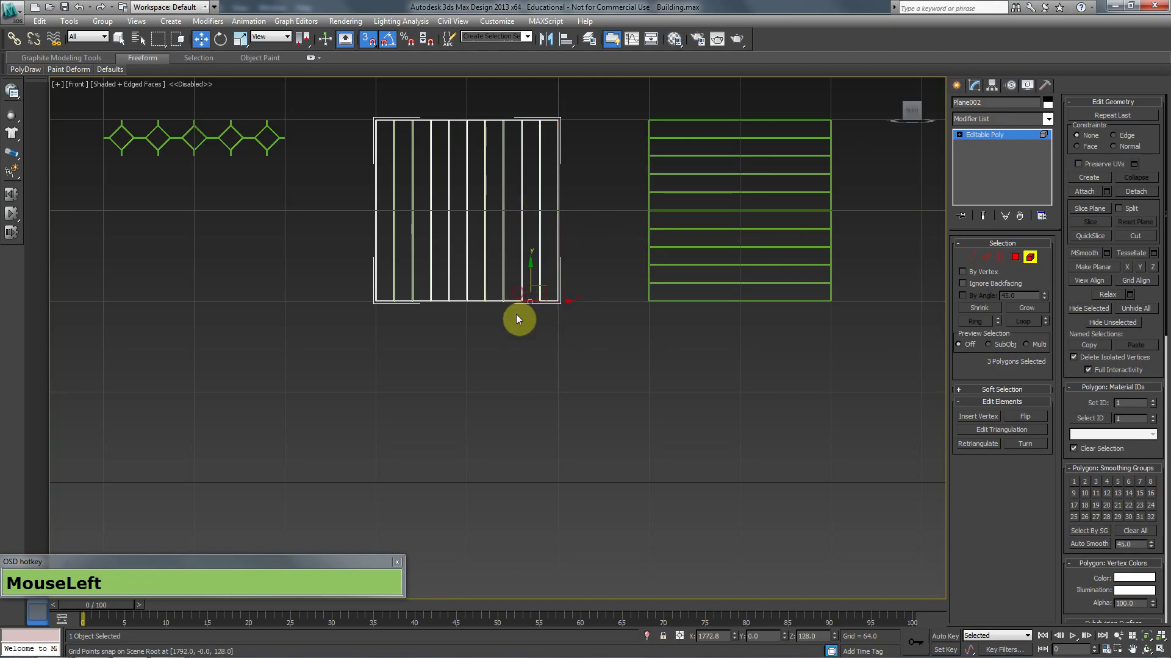
pyautogui.moveTo(375, 378); pyautogui.dragTo(370, 385)
pyautogui.keyDown('alt'); pyautogui.moveTo(639, 210); pyautogui.dragTo(292, 205); pyautogui.keyUp('alt')
pyautogui.press('Delete')
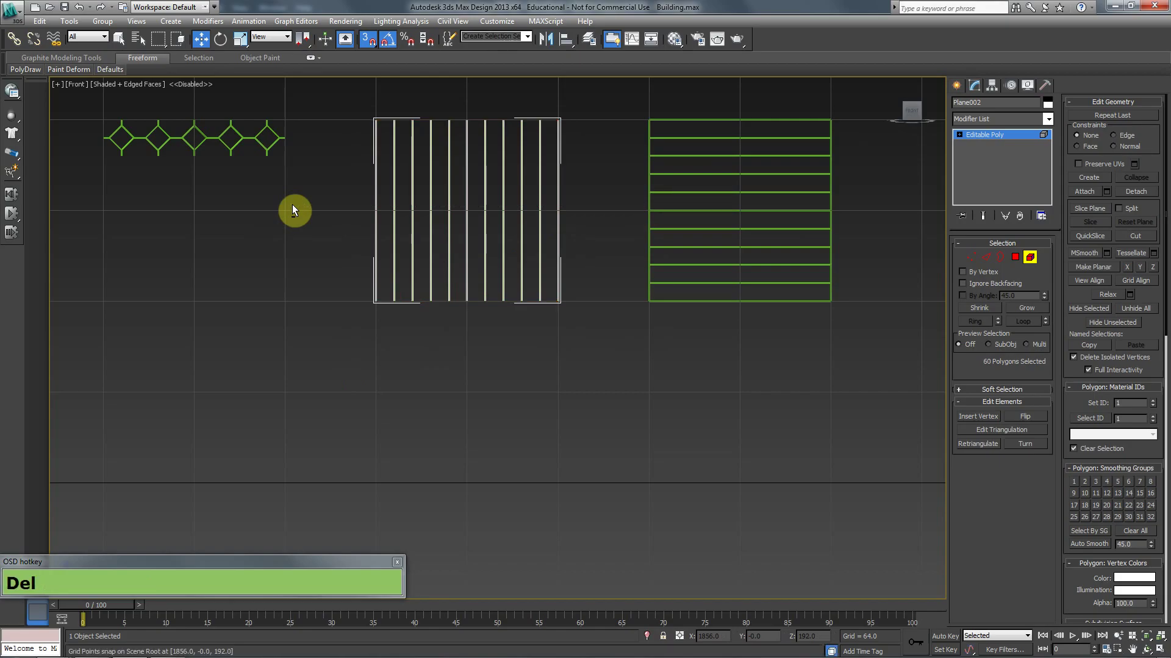
pyautogui.click(1033, 261)
# Step: Delete the border strut elements on both sides of the horizontal-bar lattice, leaving only the long horizontal bars
pyautogui.moveTo(867, 167); pyautogui.dragTo(814, 202)
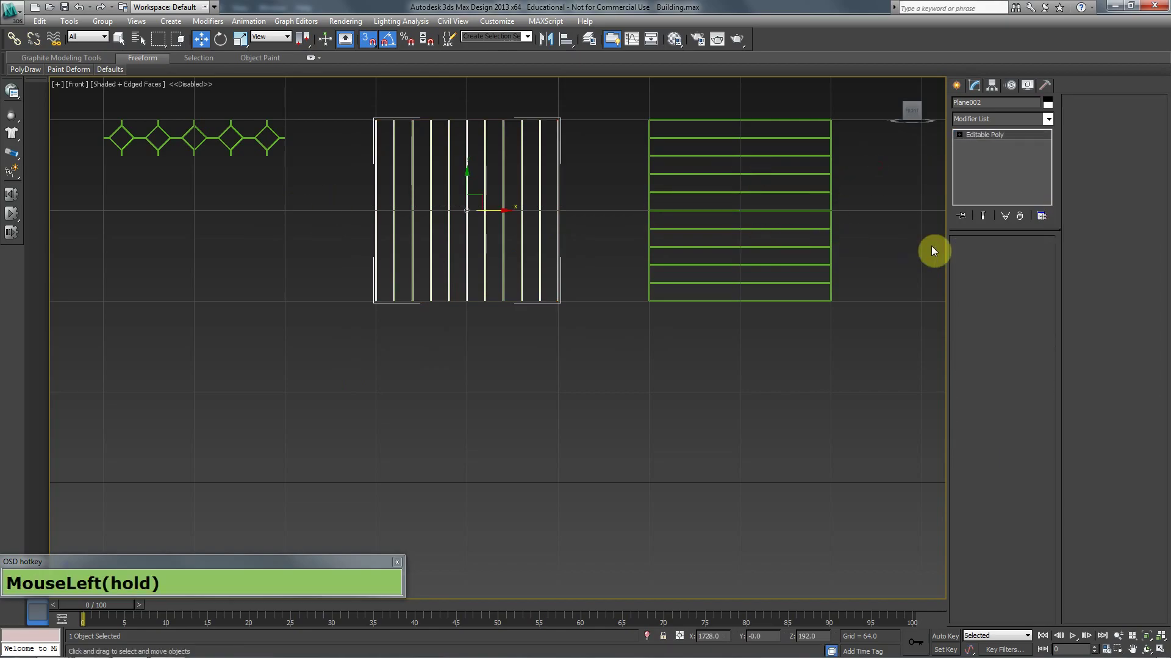
pyautogui.click(1020, 257)
pyautogui.moveTo(901, 368); pyautogui.dragTo(634, 98)
pyautogui.keyDown('alt'); pyautogui.moveTo(765, 368); pyautogui.dragTo(708, 103); pyautogui.keyUp('alt')
pyautogui.hotkey('alt', 'Delete')
pyautogui.click(1015, 257)
pyautogui.click(850, 277)
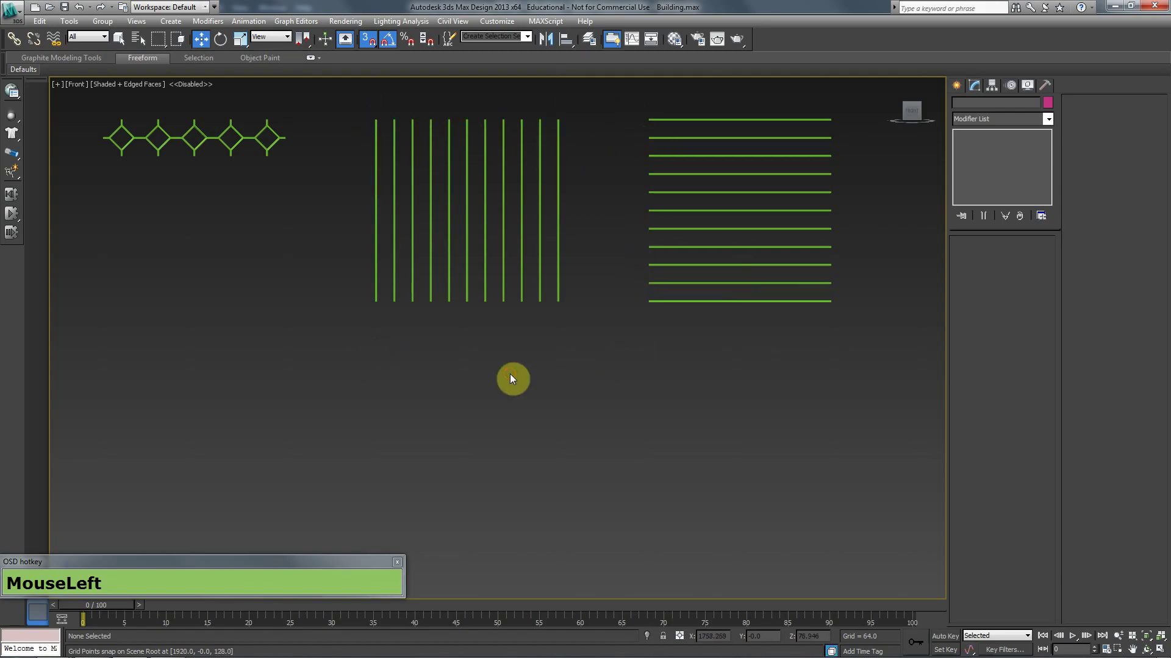
# Step: Select the horizontal-bar object and decline resaving the autobackup file
pyautogui.press('w')
pyautogui.click(733, 284)
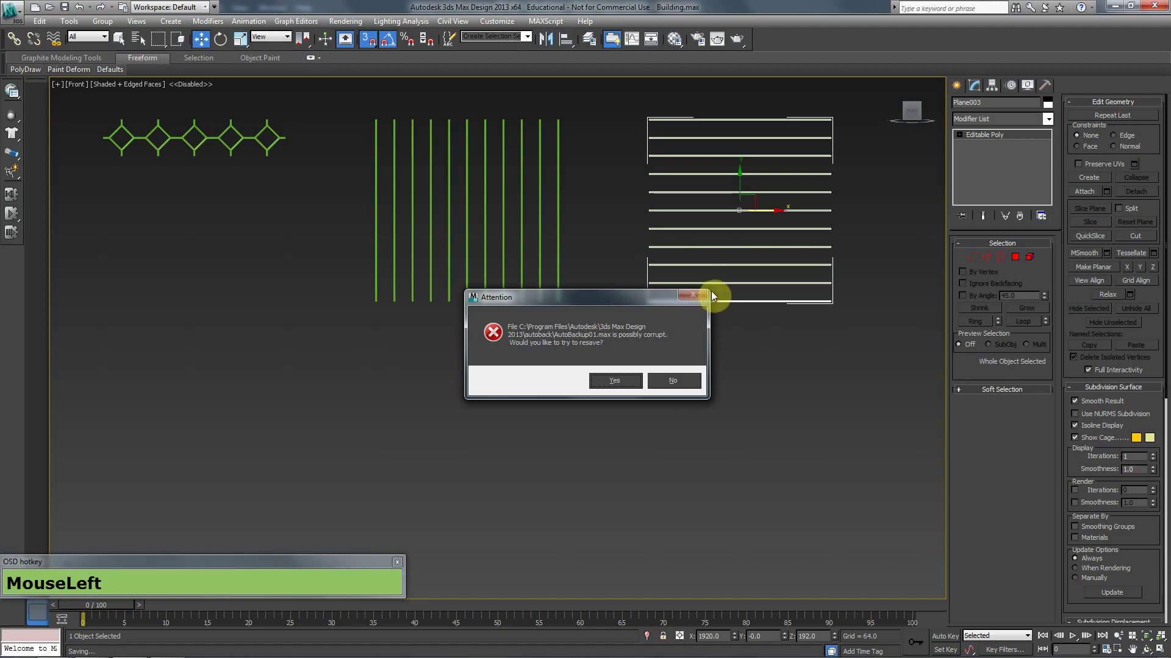
pyautogui.click(672, 381)
pyautogui.click(750, 156)
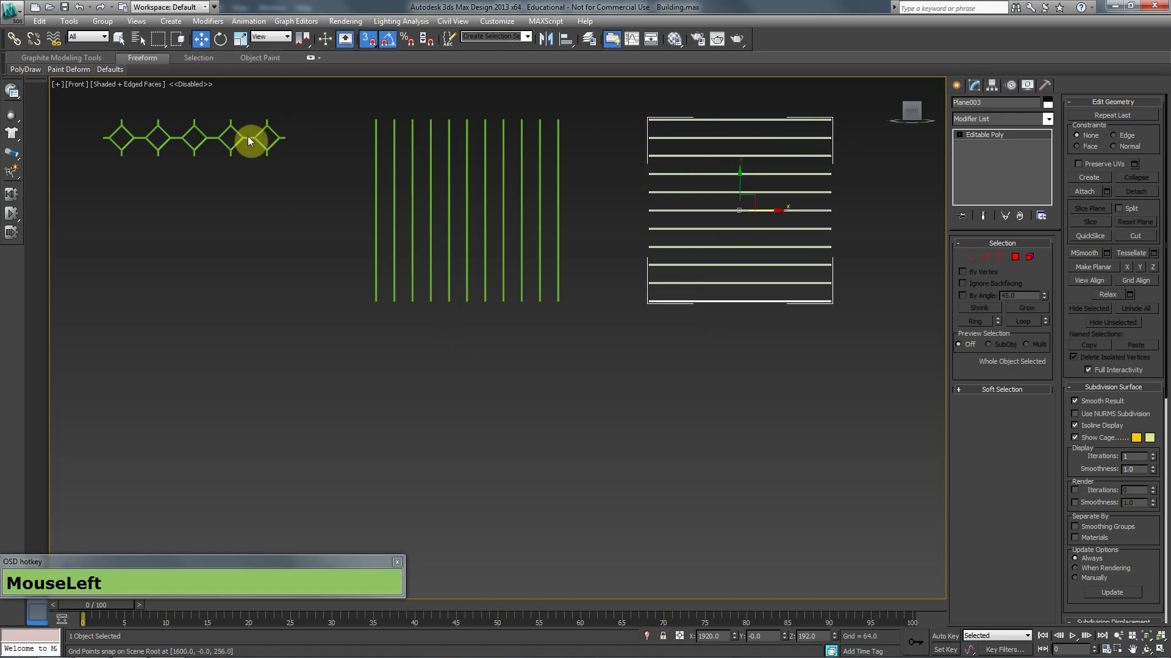
# Step: Delete the second bar from the top of the horizontal-bar object
pyautogui.click(1029, 254)
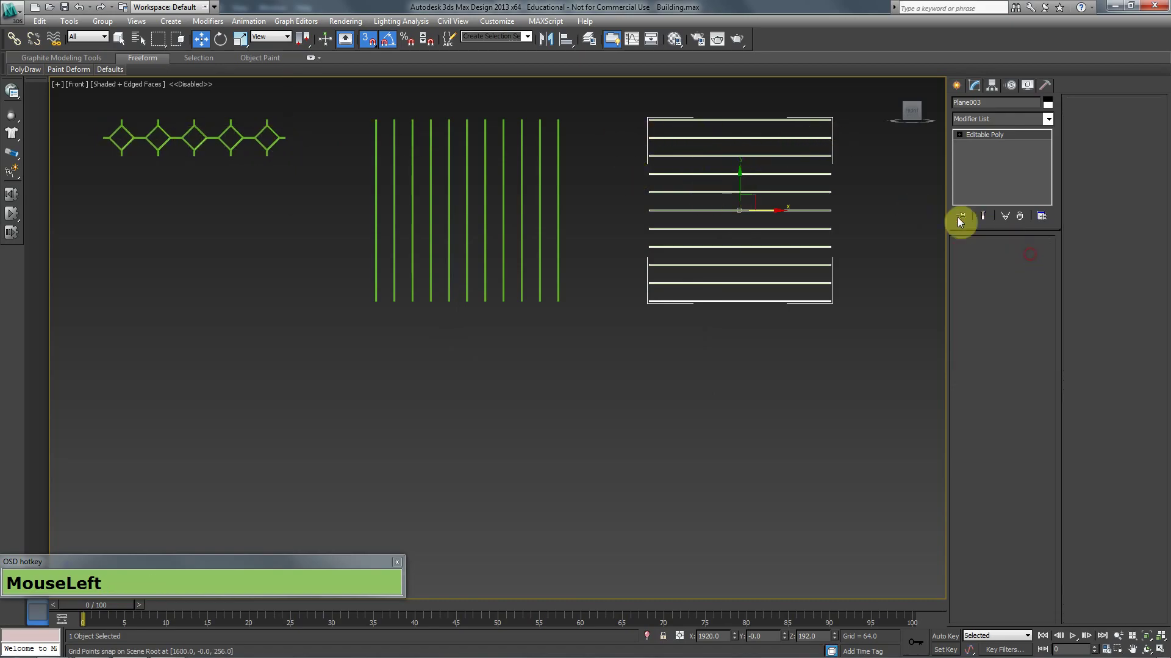
pyautogui.click(784, 148)
pyautogui.press('Delete')
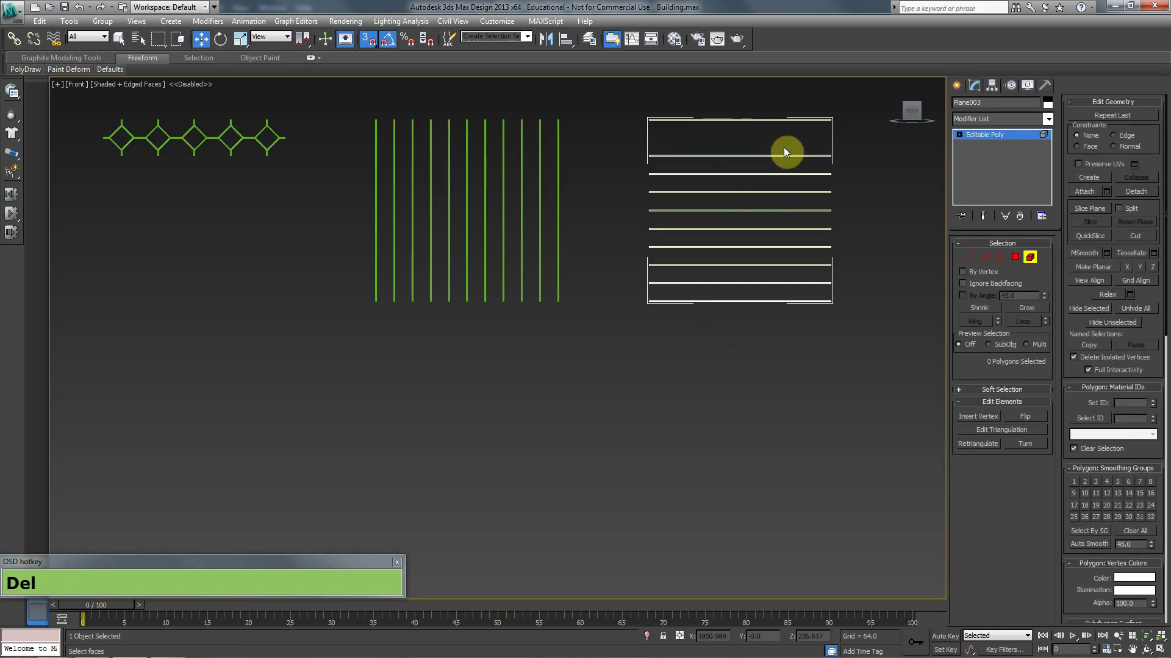
pyautogui.click(1029, 258)
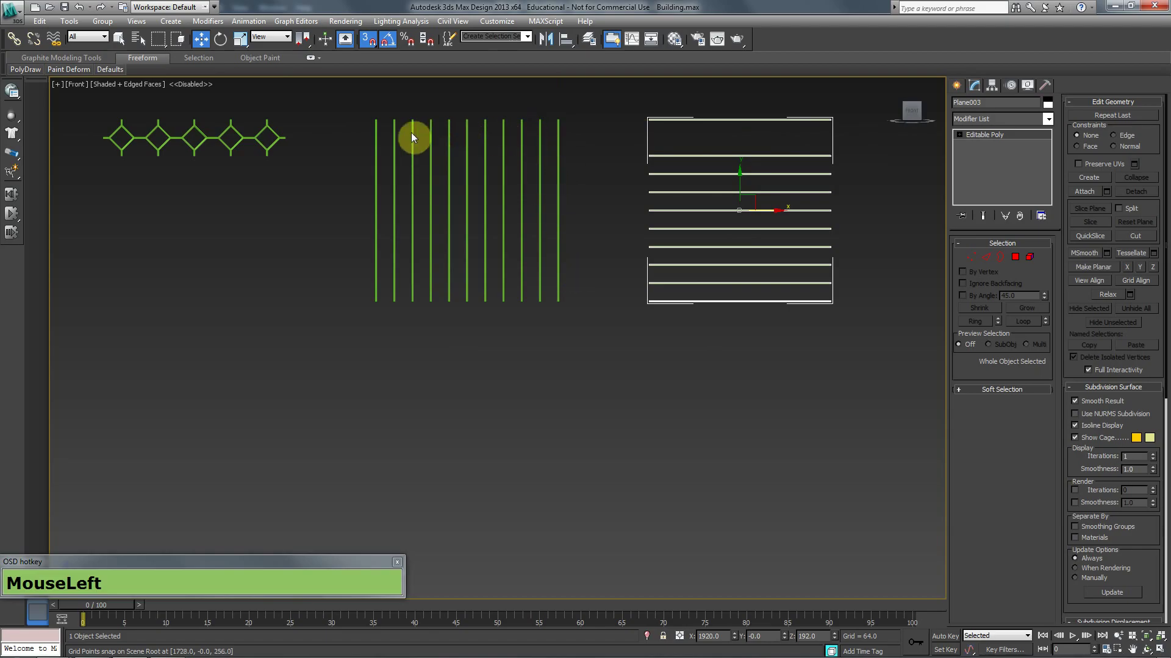
# Step: Connect the long edges of all vertical bars with one new cut and raise the new edges toward the upper ends
pyautogui.scroll(4, 452, 192)
pyautogui.moveTo(673, 199); pyautogui.dragTo(359, 243)
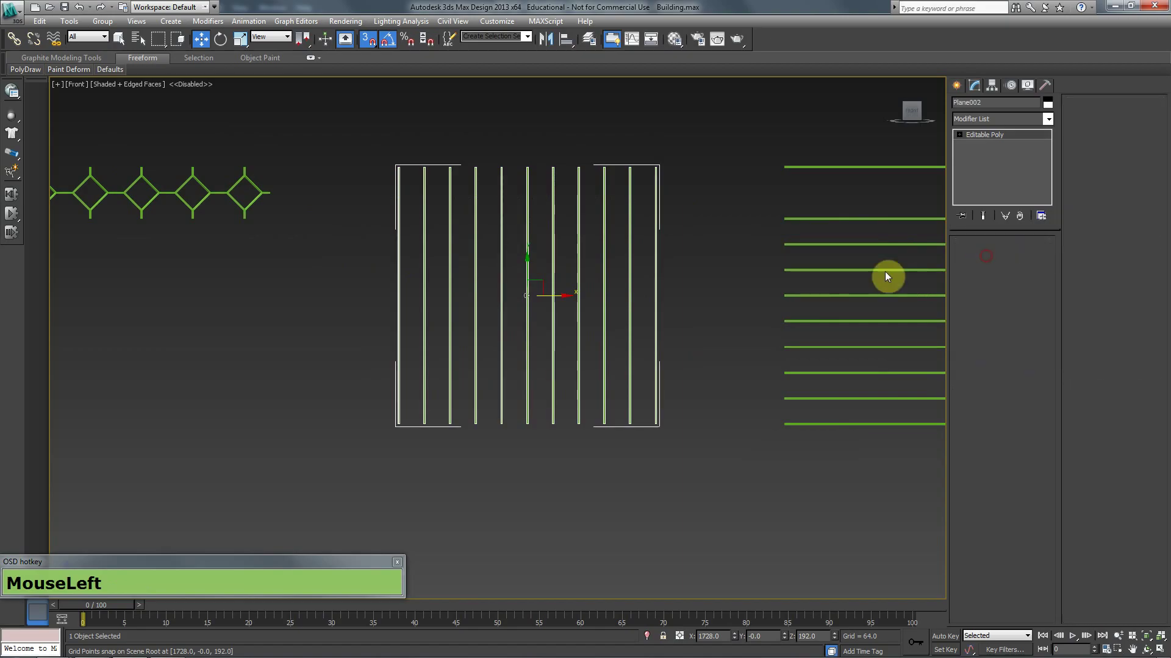
pyautogui.press('2')
pyautogui.moveTo(678, 219); pyautogui.dragTo(303, 283)
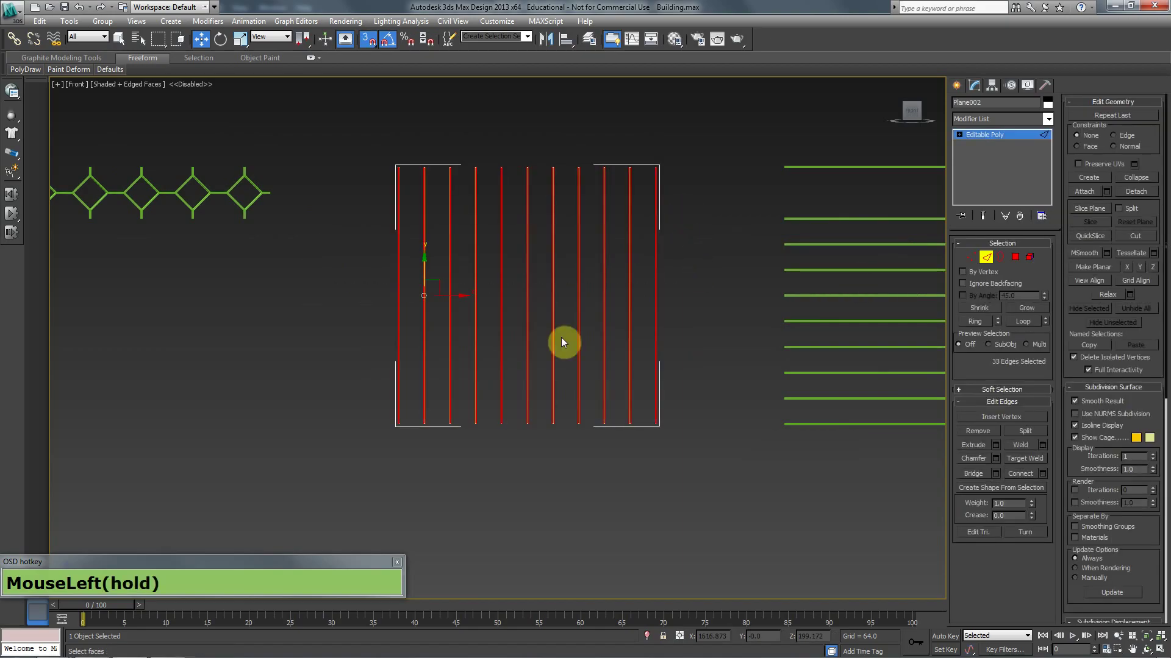
pyautogui.click(1029, 475)
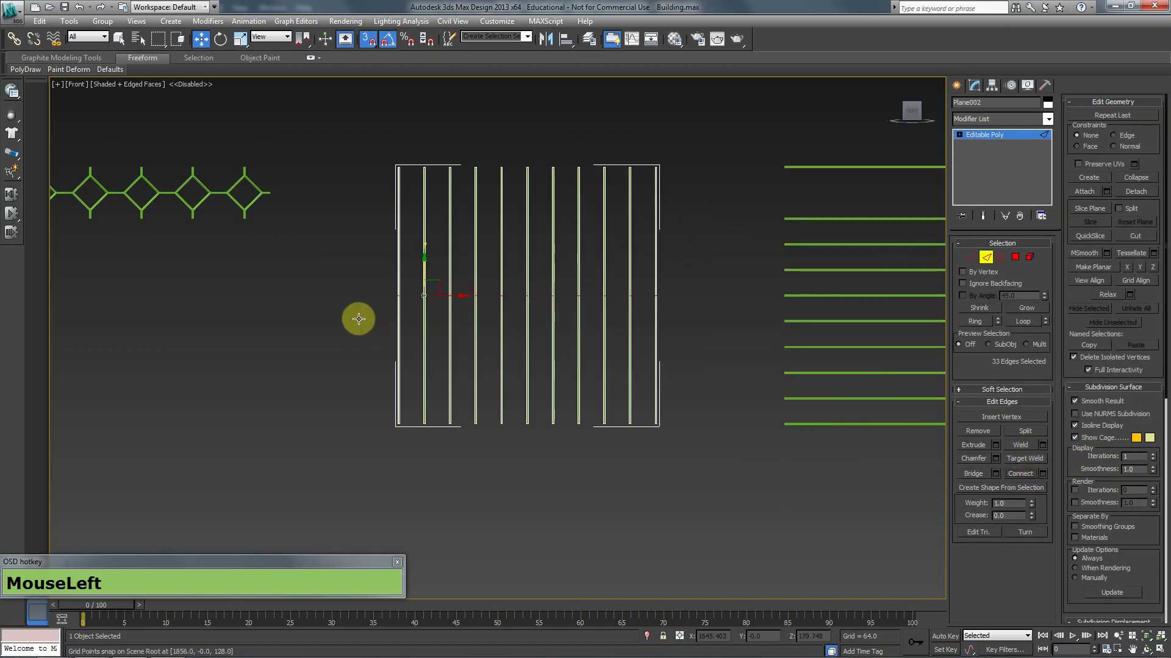
pyautogui.moveTo(400, 270); pyautogui.dragTo(397, 192)
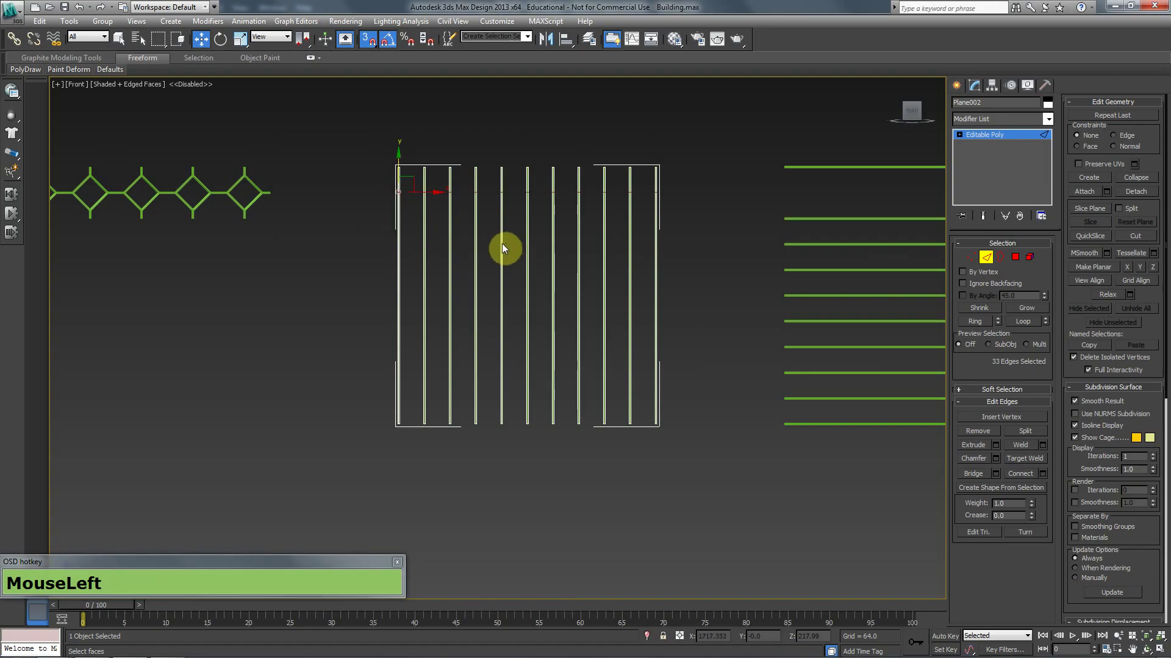
pyautogui.moveTo(398, 205); pyautogui.dragTo(396, 234)
# Step: Enable Vertex snapping and align the new edges on the vertical bars with the lower tips of the diamond row
pyautogui.rightClick(357, 37)
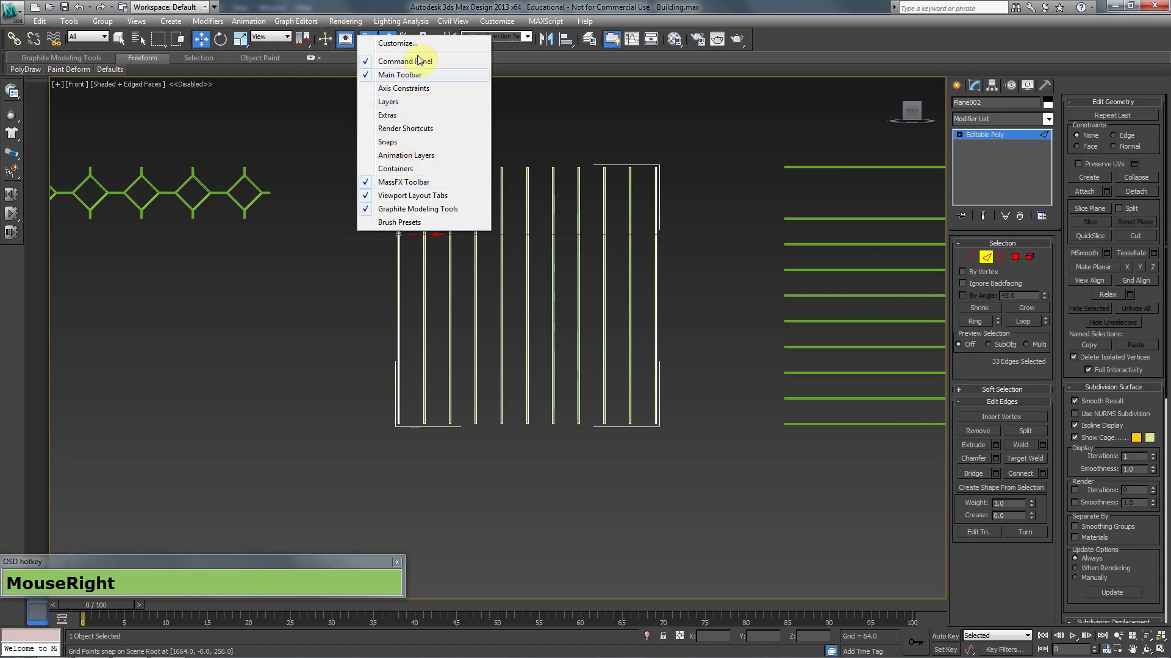
pyautogui.click(429, 3)
pyautogui.rightClick(368, 41)
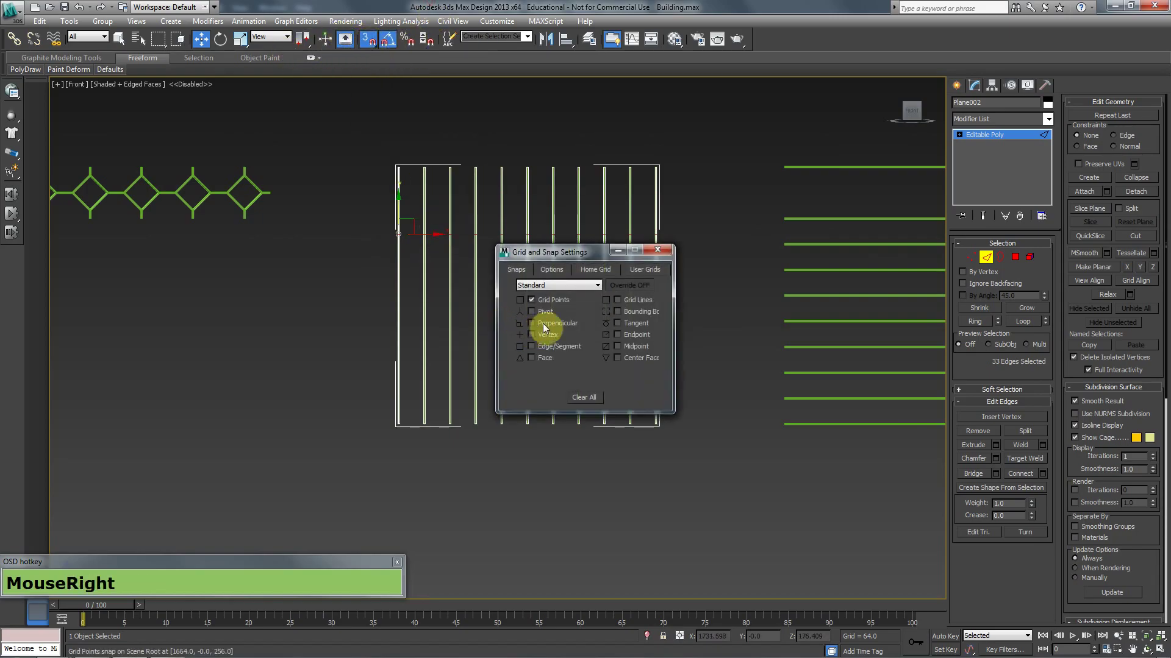
pyautogui.click(658, 250)
pyautogui.moveTo(400, 207)
pyautogui.mouseDown()
pyautogui.moveTo(338, 186)
pyautogui.moveTo(245, 219)
pyautogui.mouseUp()
pyautogui.scroll(2, 404, 201)
pyautogui.moveTo(405, 201); pyautogui.dragTo(470, 331, button='middle')
pyautogui.scroll(2, 467, 390)
pyautogui.scroll(-1, 434, 427)
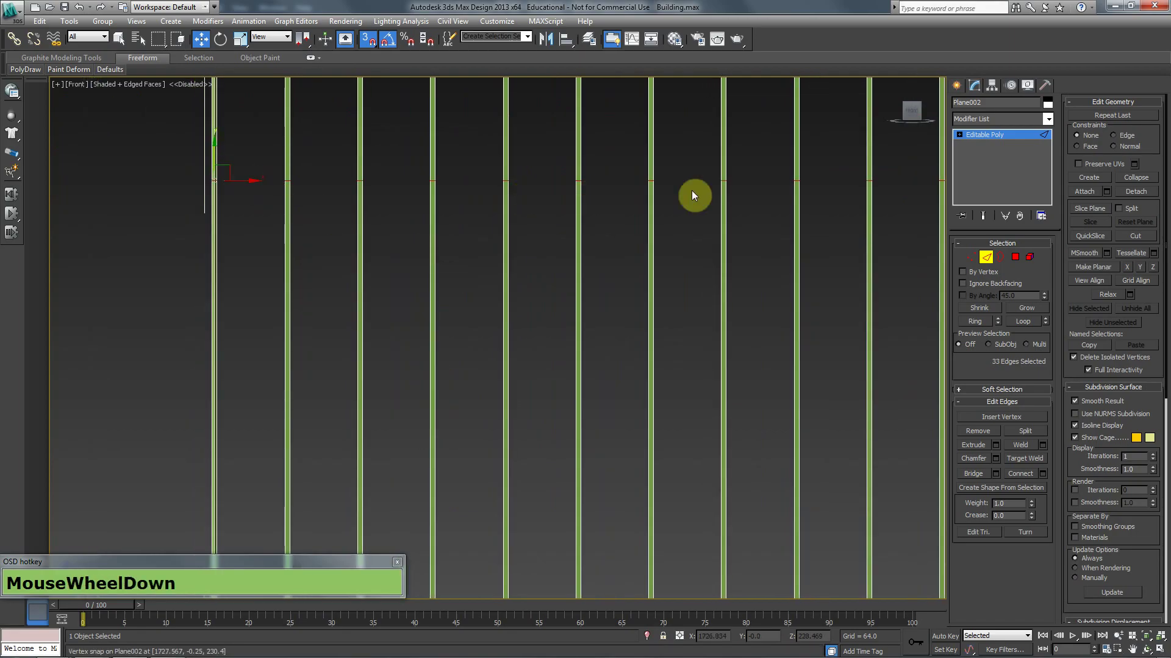
pyautogui.moveTo(815, 220); pyautogui.dragTo(632, 368, button='middle')
pyautogui.scroll(-5, 488, 244)
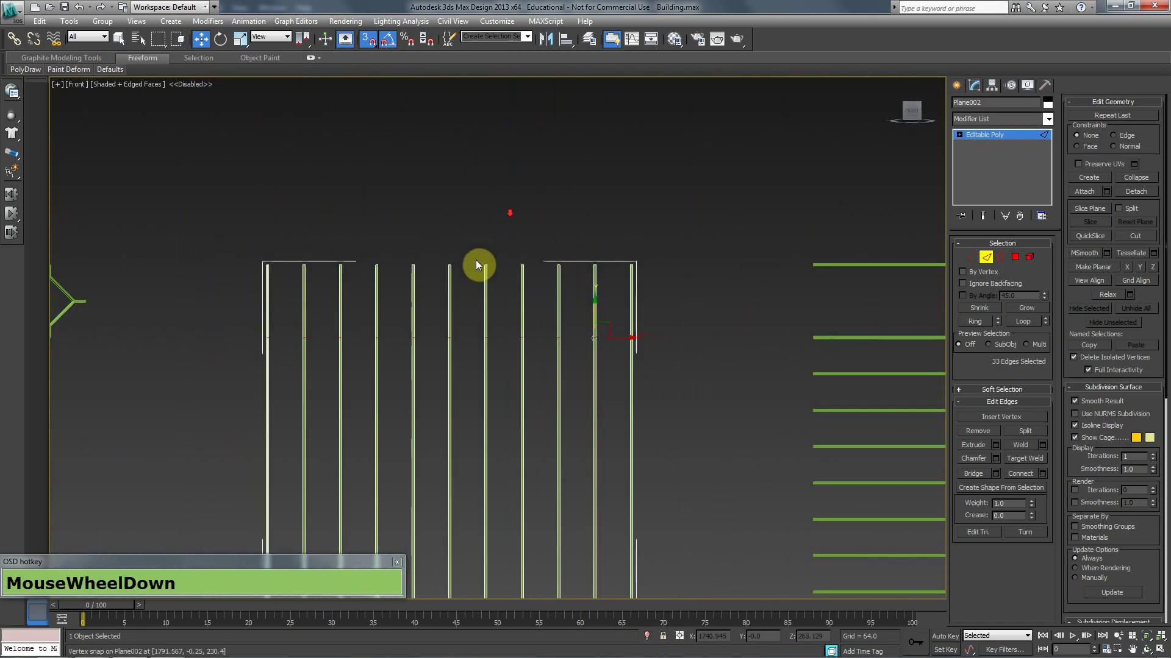
pyautogui.moveTo(397, 319); pyautogui.dragTo(478, 252, button='middle')
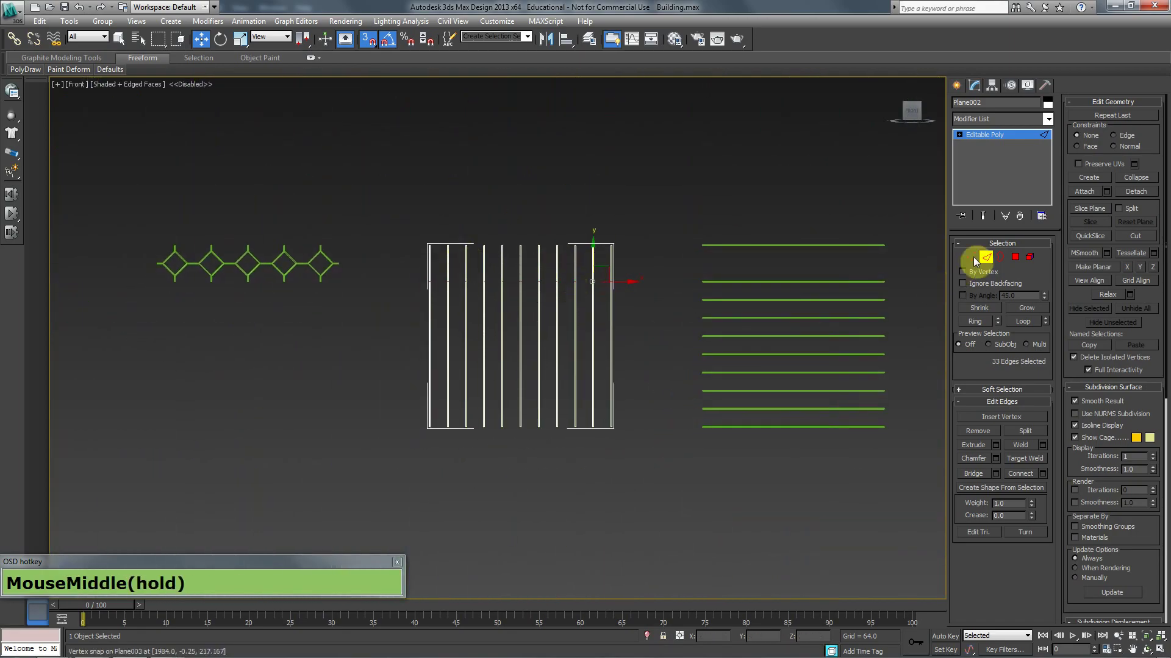
# Step: Delete the short upper segments of the five alternate vertical bars that line up with the diamonds
pyautogui.click(1015, 258)
pyautogui.moveTo(599, 247); pyautogui.dragTo(590, 272)
pyautogui.keyDown('ctrl'); pyautogui.moveTo(566, 231); pyautogui.dragTo(542, 260); pyautogui.keyUp('ctrl')
pyautogui.keyDown('ctrl'); pyautogui.moveTo(525, 221); pyautogui.dragTo(440, 262); pyautogui.keyUp('ctrl')
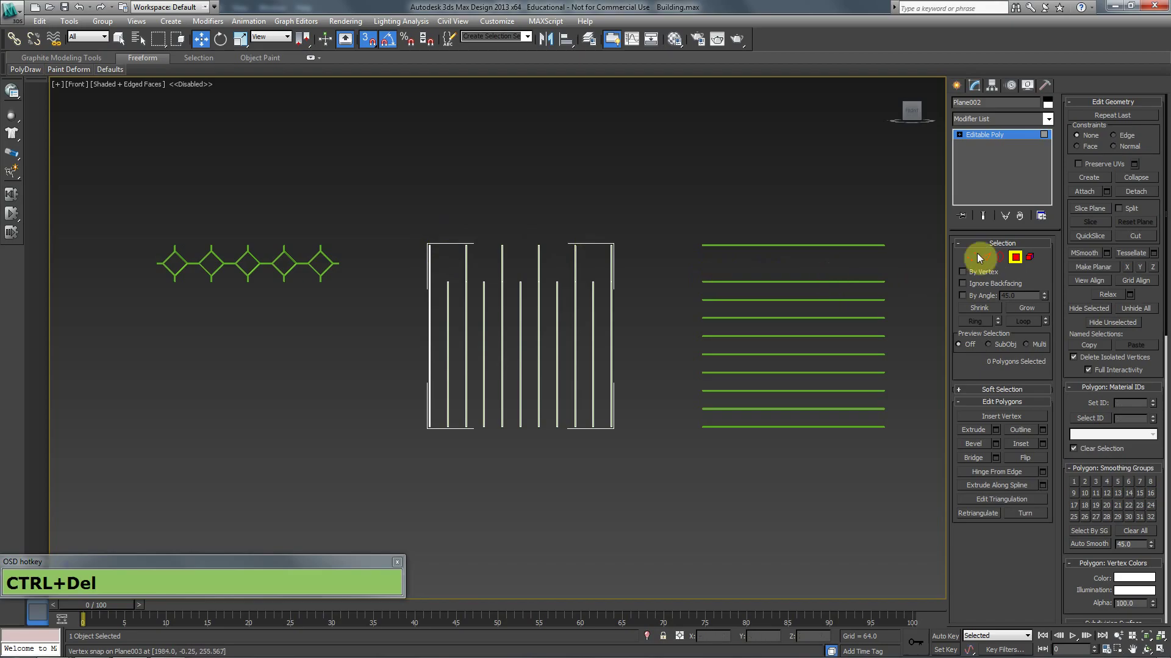
pyautogui.click(1015, 256)
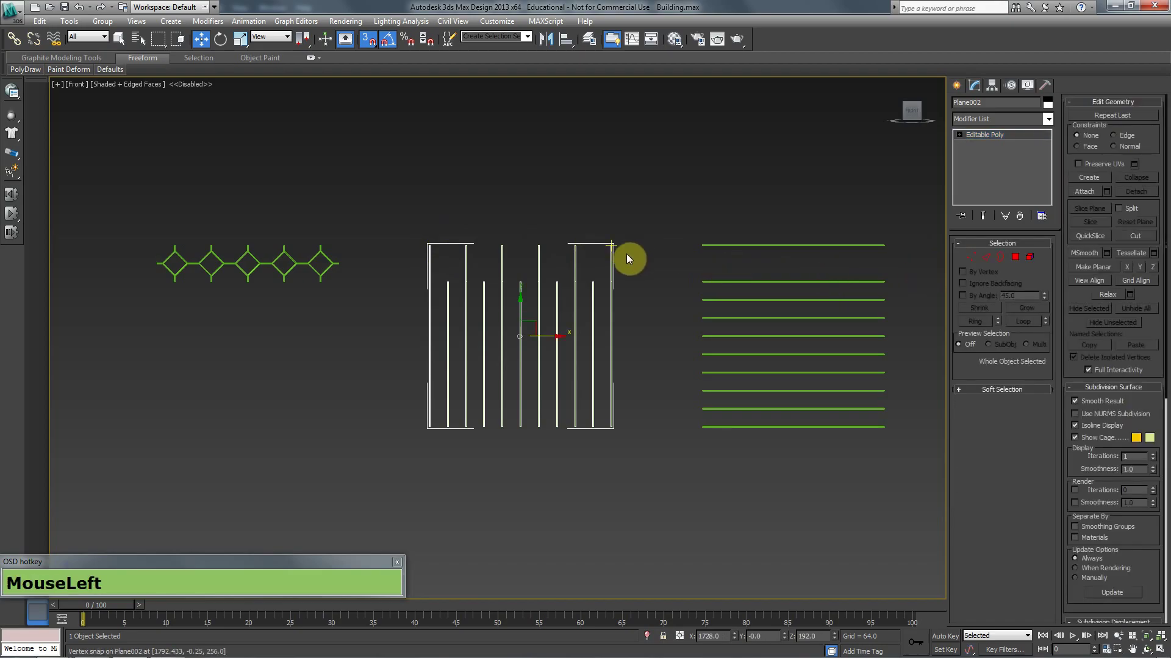
# Step: Select the diamond-row object and weld the overlapping vertices at the joint between the fourth and fifth diamonds
pyautogui.moveTo(299, 281); pyautogui.dragTo(559, 440, button='middle')
pyautogui.scroll(5, 481, 279)
pyautogui.click(570, 373)
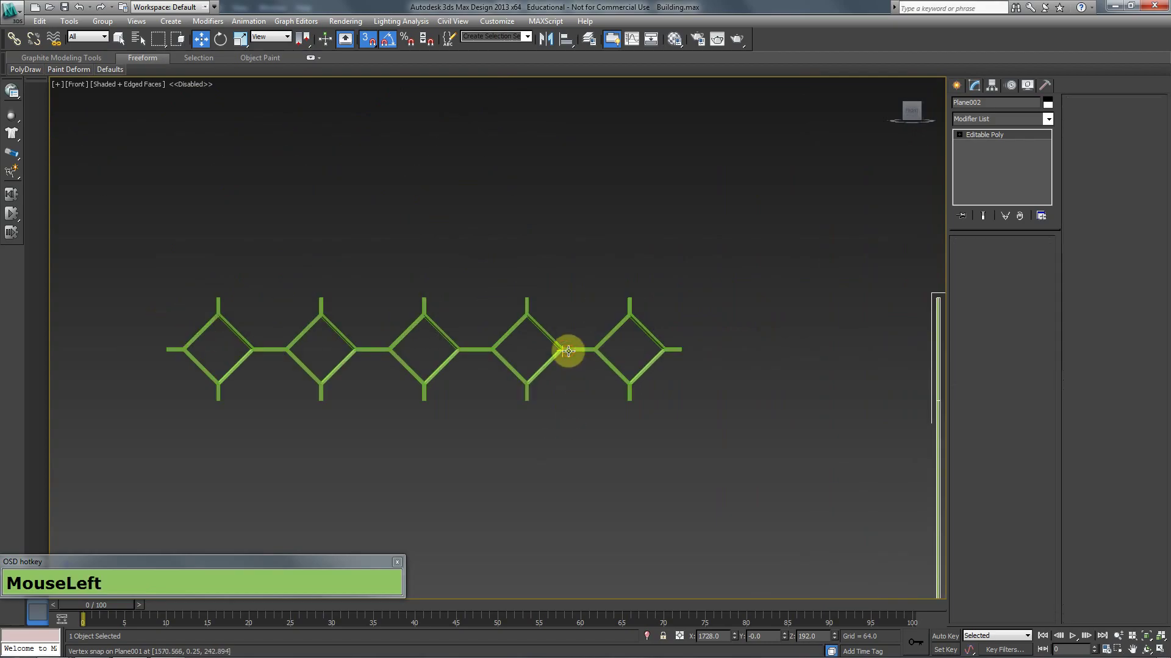
pyautogui.scroll(3, 570, 366)
pyautogui.scroll(1, 579, 368)
pyautogui.scroll(-1, 580, 390)
pyautogui.moveTo(580, 392); pyautogui.dragTo(504, 308, button='middle')
pyautogui.scroll(3, 408, 350)
pyautogui.scroll(2, 409, 346)
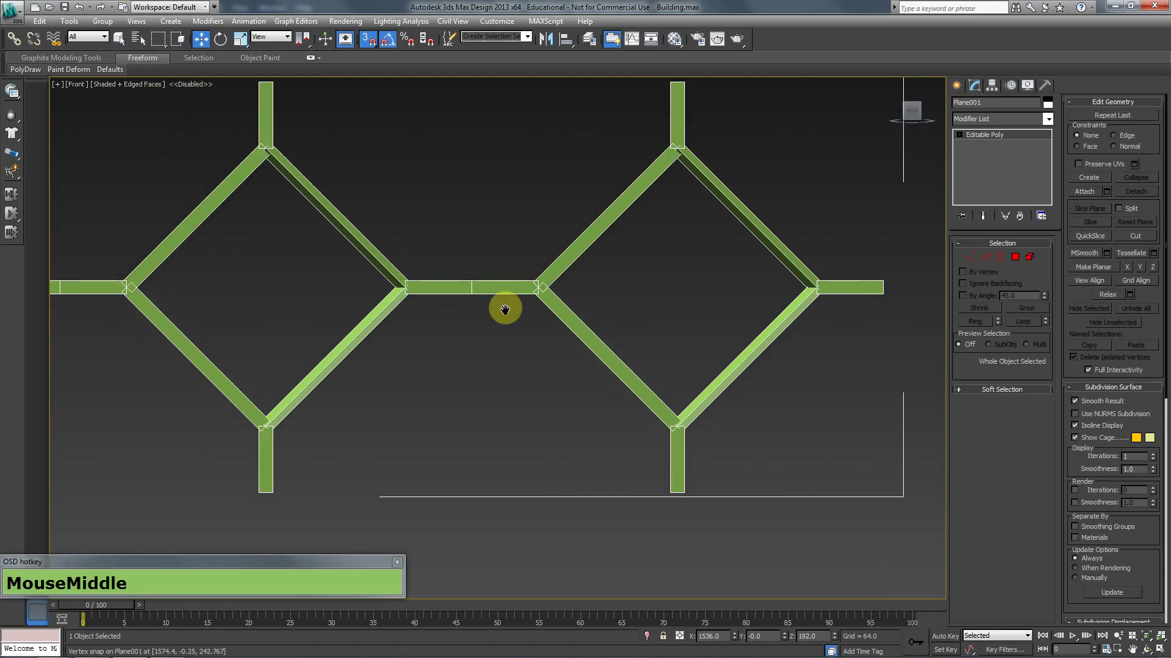
pyautogui.scroll(4, 506, 305)
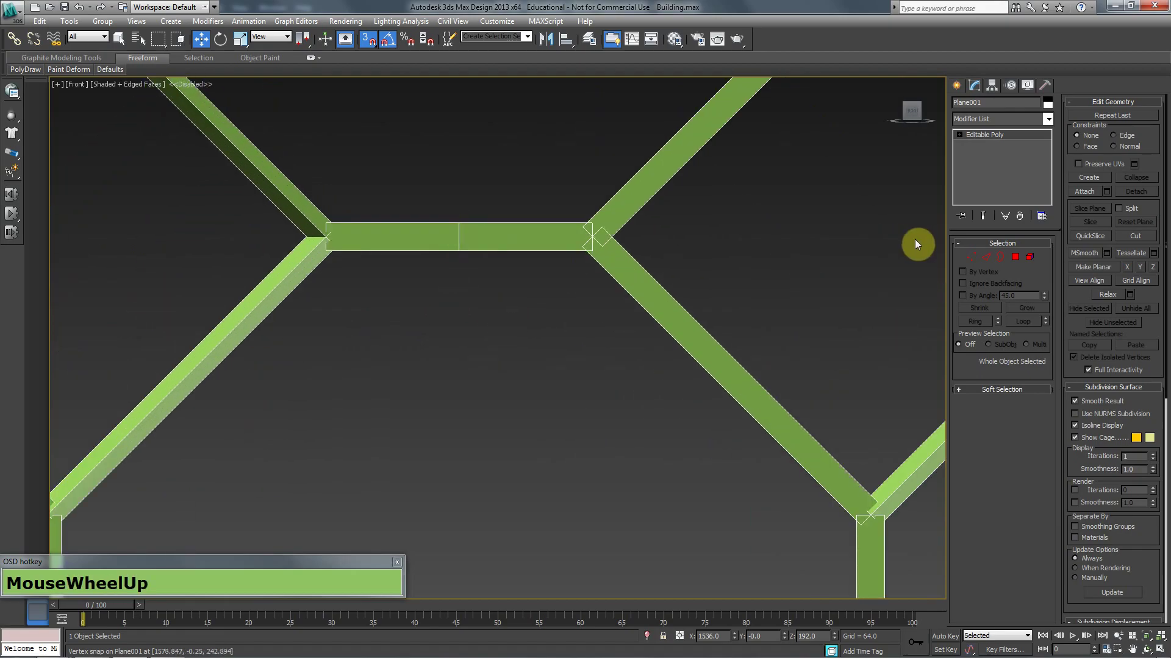
pyautogui.click(984, 257)
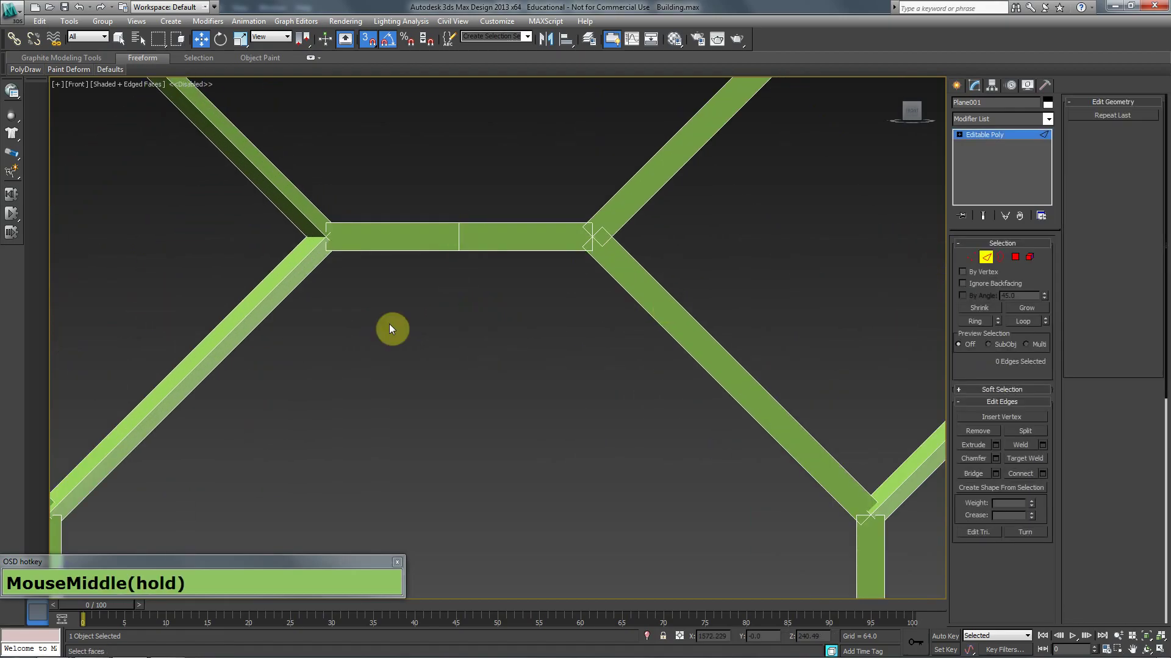
pyautogui.press('1')
pyautogui.moveTo(495, 325); pyautogui.dragTo(430, 181)
pyautogui.moveTo(507, 326); pyautogui.dragTo(421, 167)
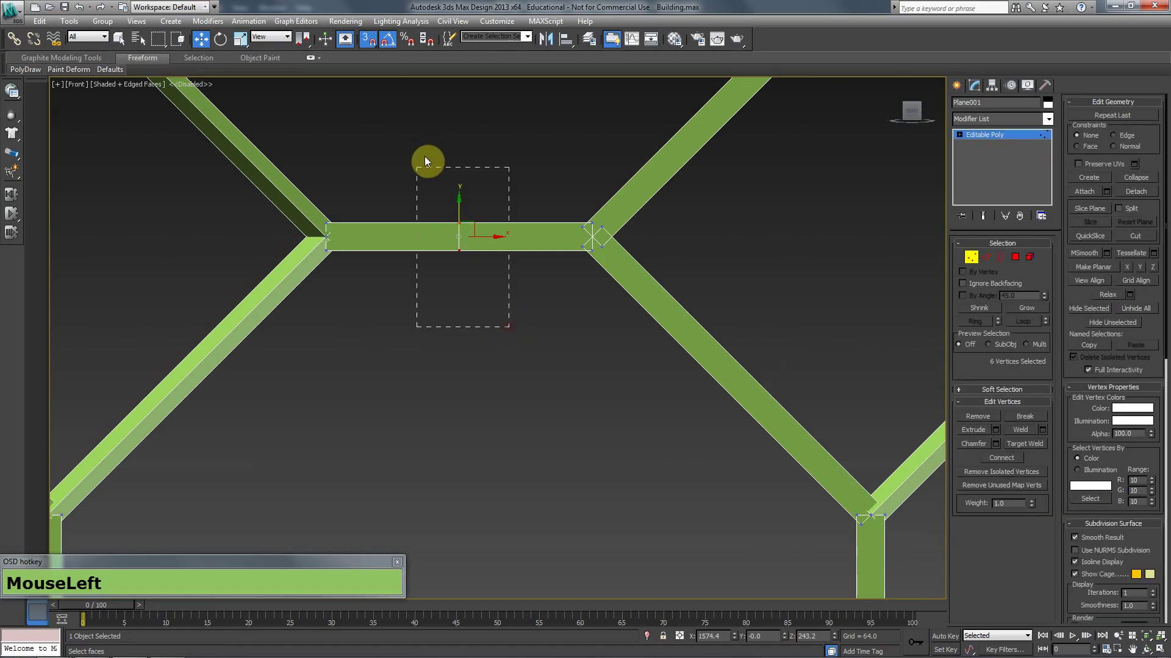
pyautogui.click(1025, 427)
# Step: Weld the overlapping vertices at the midpoints of the remaining three connecting bars between the diamonds
pyautogui.scroll(-5, 244, 407)
pyautogui.scroll(-2, 243, 405)
pyautogui.moveTo(378, 393); pyautogui.dragTo(416, 387, button='middle')
pyautogui.scroll(2, 418, 382)
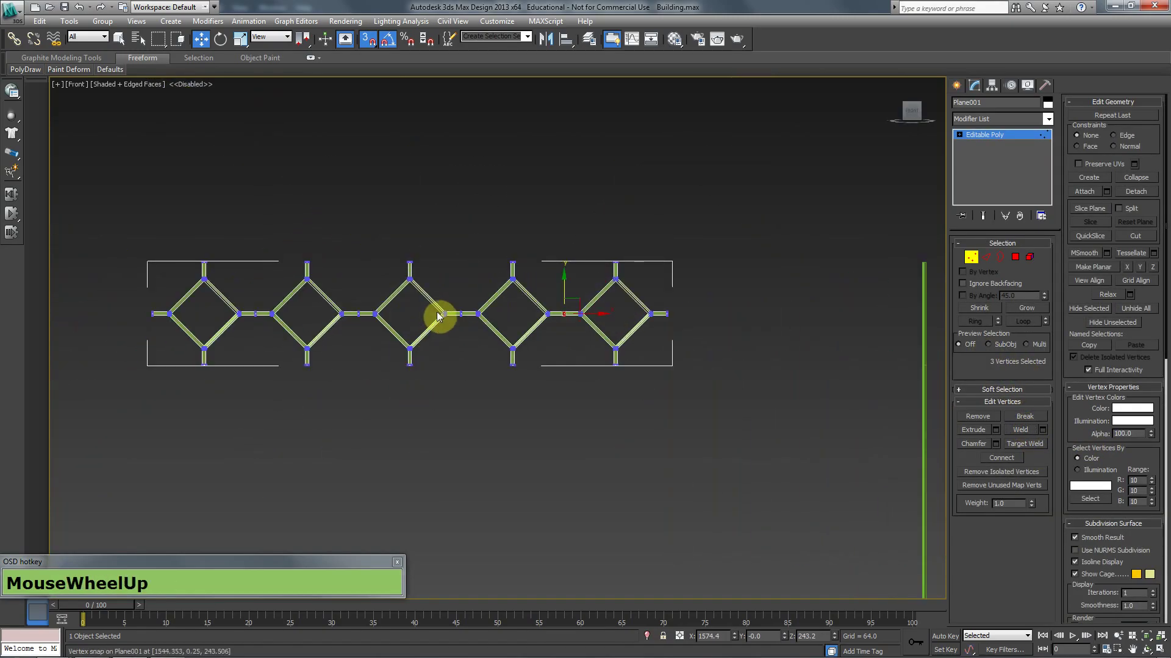
pyautogui.keyDown('ctrl'); pyautogui.moveTo(366, 297); pyautogui.dragTo(354, 337); pyautogui.keyUp('ctrl')
pyautogui.keyDown('ctrl'); pyautogui.moveTo(268, 296); pyautogui.dragTo(250, 343); pyautogui.keyUp('ctrl')
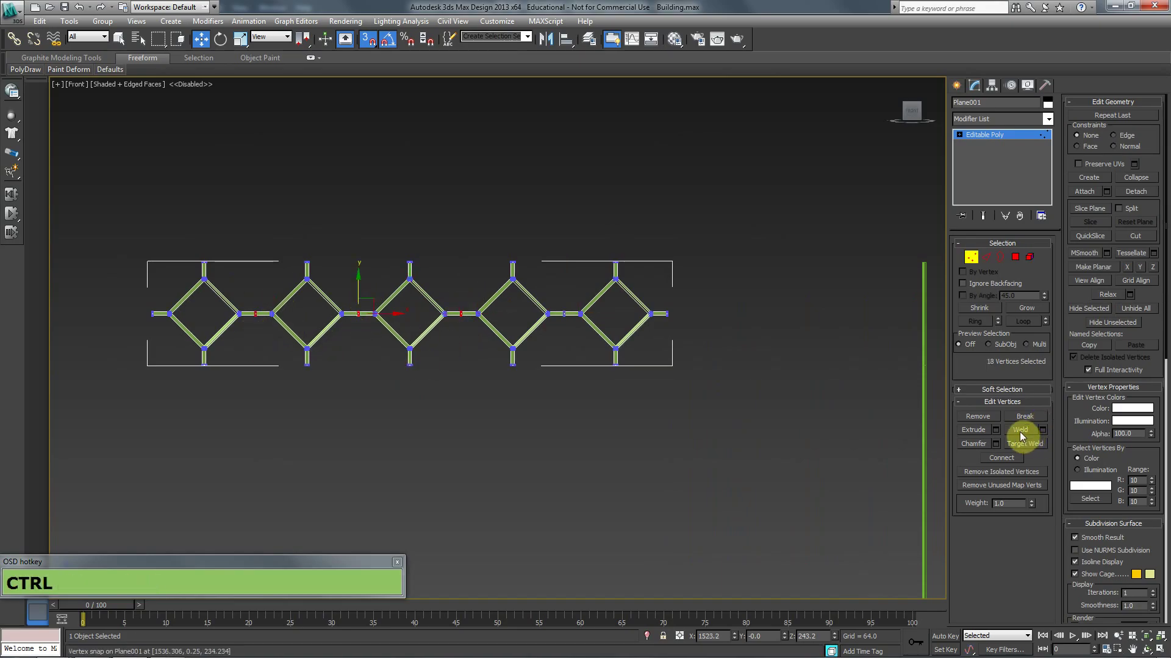
pyautogui.click(1020, 429)
# Step: Remove the middle edge loops, including their vertices, from all four connecting bars between the diamonds
pyautogui.scroll(2, 614, 378)
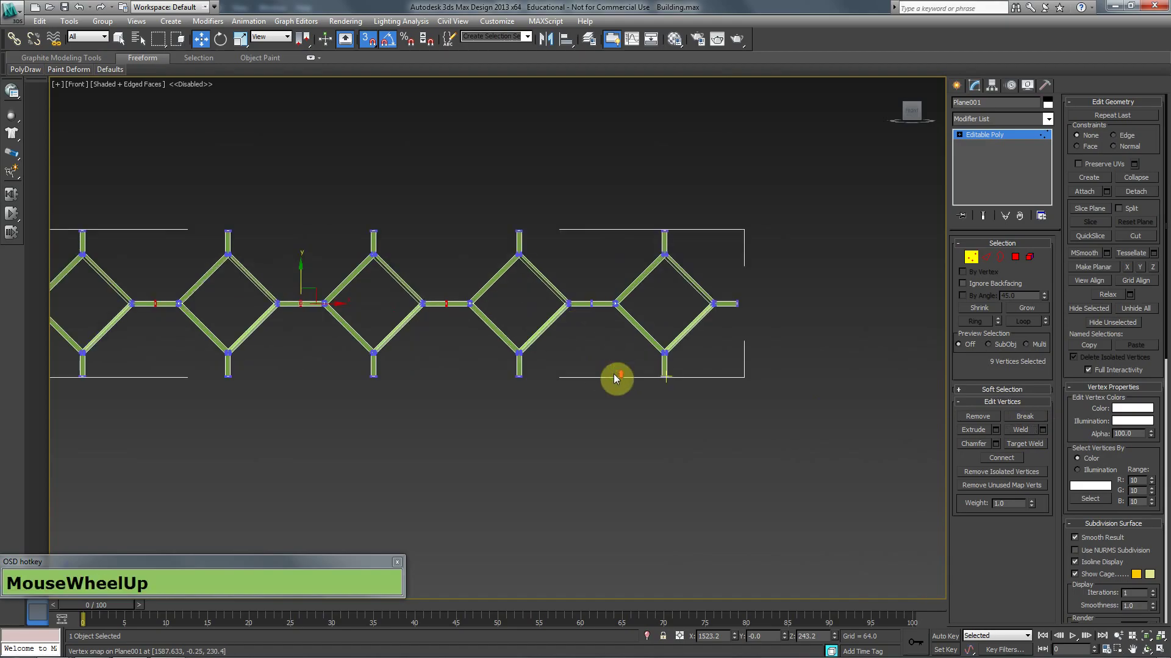
pyautogui.click(650, 331)
pyautogui.press('2')
pyautogui.scroll(2, 676, 286)
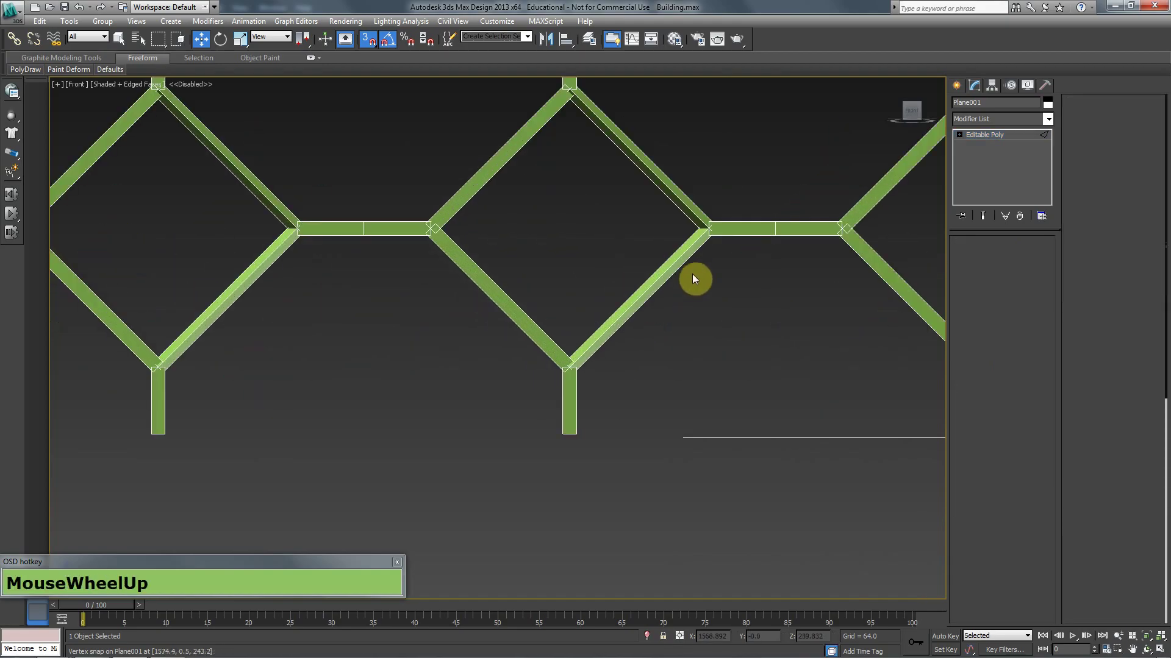
pyautogui.click(773, 230)
pyautogui.keyDown('ctrl'); pyautogui.click(366, 229); pyautogui.keyUp('ctrl')
pyautogui.moveTo(319, 261); pyautogui.dragTo(680, 269, button='middle')
pyautogui.keyDown('ctrl'); pyautogui.click(314, 238); pyautogui.keyUp('ctrl')
pyautogui.moveTo(261, 255); pyautogui.dragTo(559, 250, button='middle')
pyautogui.keyDown('ctrl'); pyautogui.click(202, 231); pyautogui.keyUp('ctrl')
pyautogui.click(1023, 323)
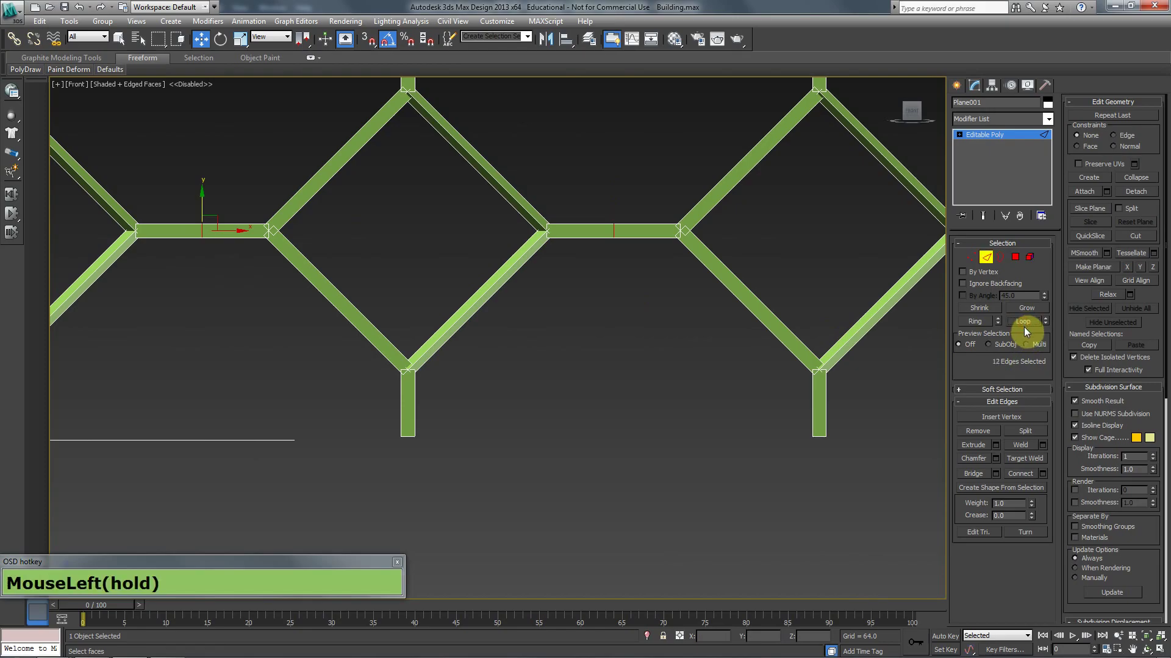
pyautogui.hotkey('ctrl', 'BackSpace')
# Step: Check the separate elements of the diamond row by selecting a diamond side and a connecting bar
pyautogui.scroll(-4, 591, 317)
pyautogui.moveTo(512, 313); pyautogui.dragTo(494, 289, button='middle')
pyautogui.scroll(-2, 515, 304)
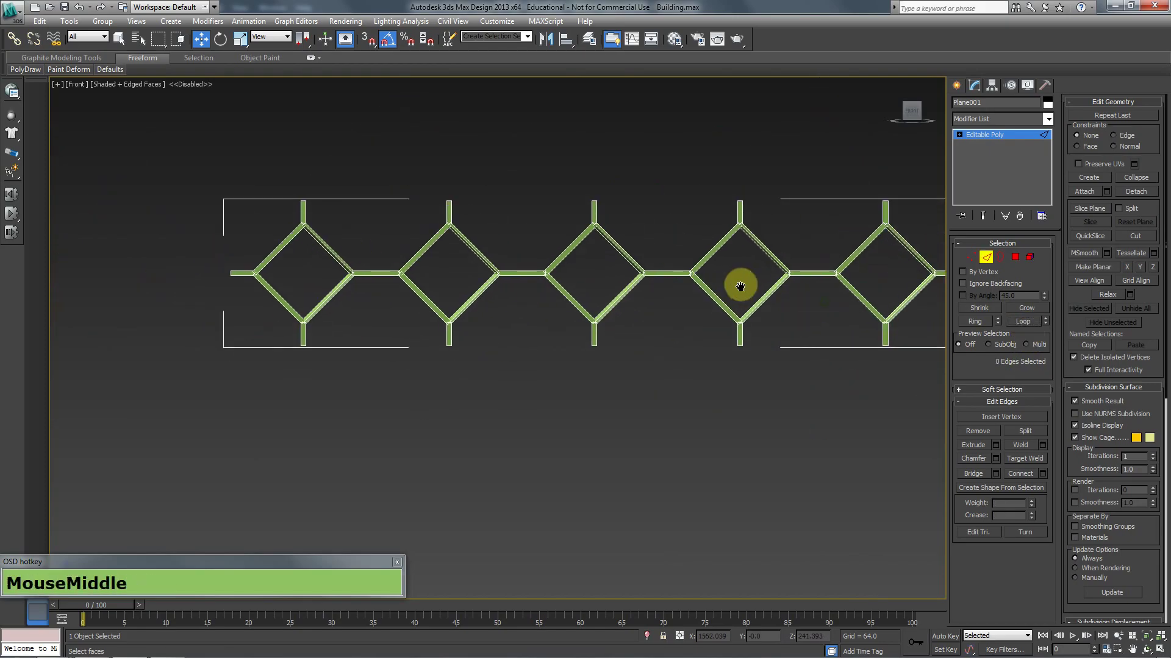
pyautogui.click(1029, 259)
pyautogui.click(904, 243)
pyautogui.moveTo(863, 303); pyautogui.dragTo(720, 285, button='middle')
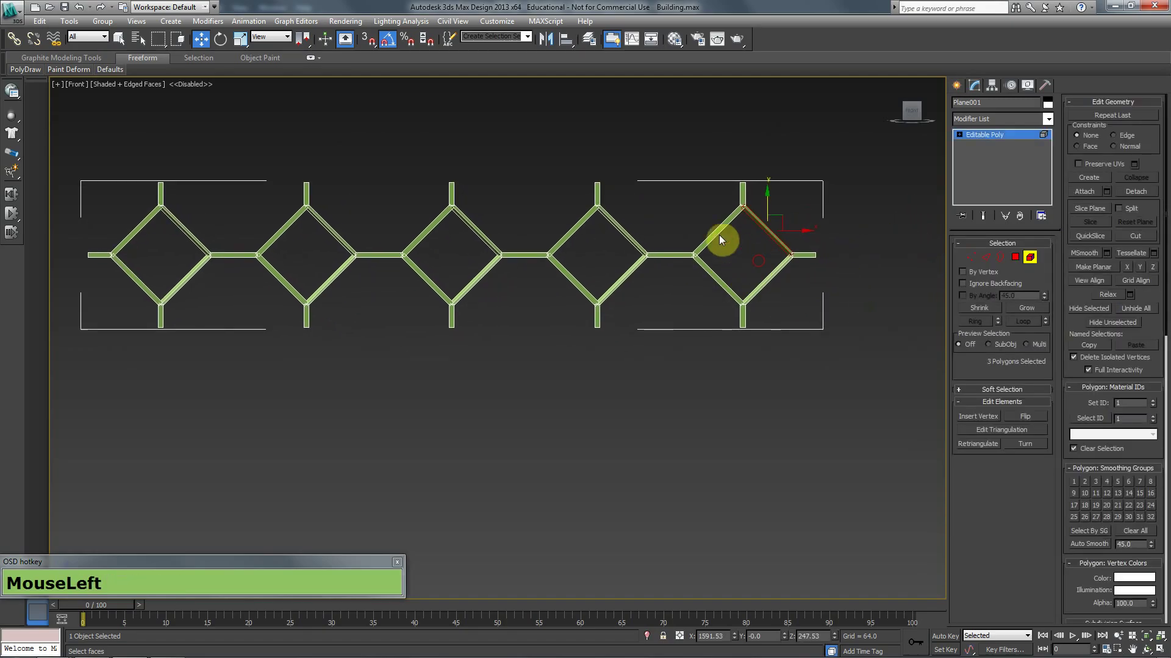
pyautogui.click(674, 267)
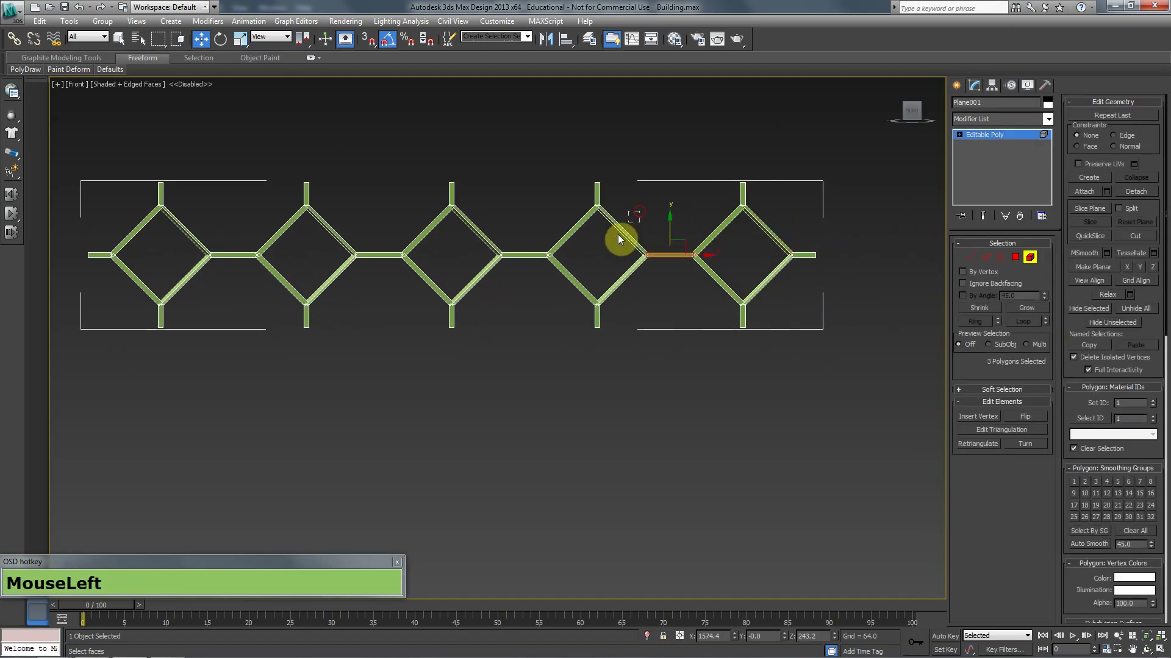
pyautogui.click(1034, 258)
pyautogui.scroll(-8, 569, 338)
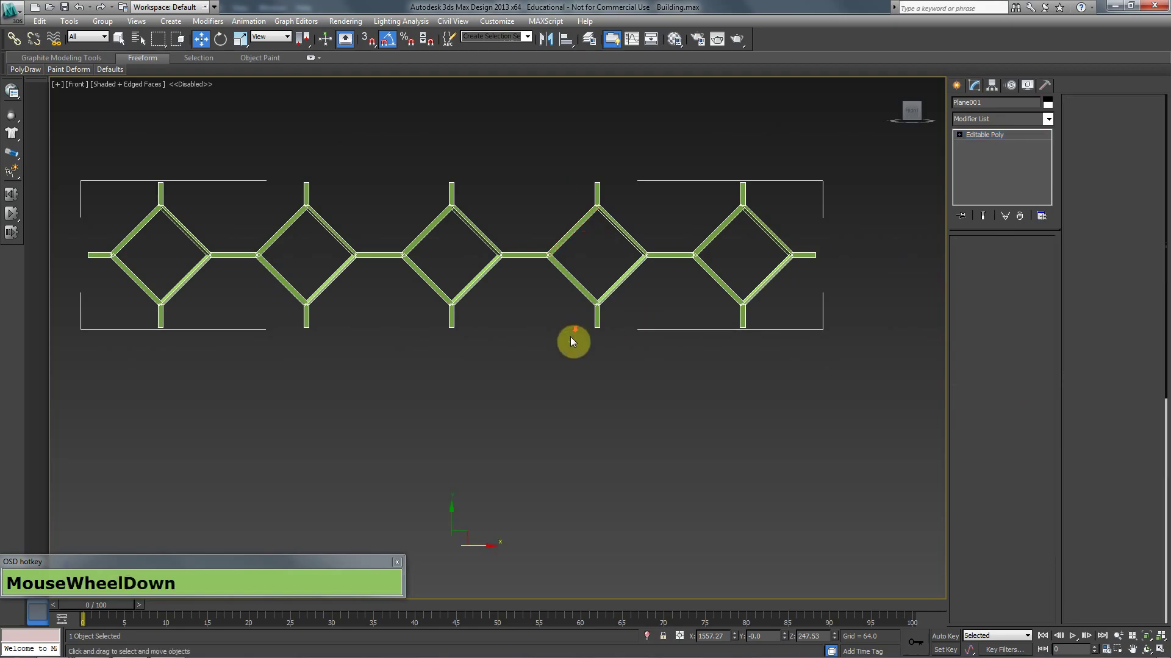
pyautogui.moveTo(539, 276); pyautogui.dragTo(448, 197, button='middle')
pyautogui.scroll(-2, 495, 243)
pyautogui.moveTo(667, 227); pyautogui.dragTo(631, 273)
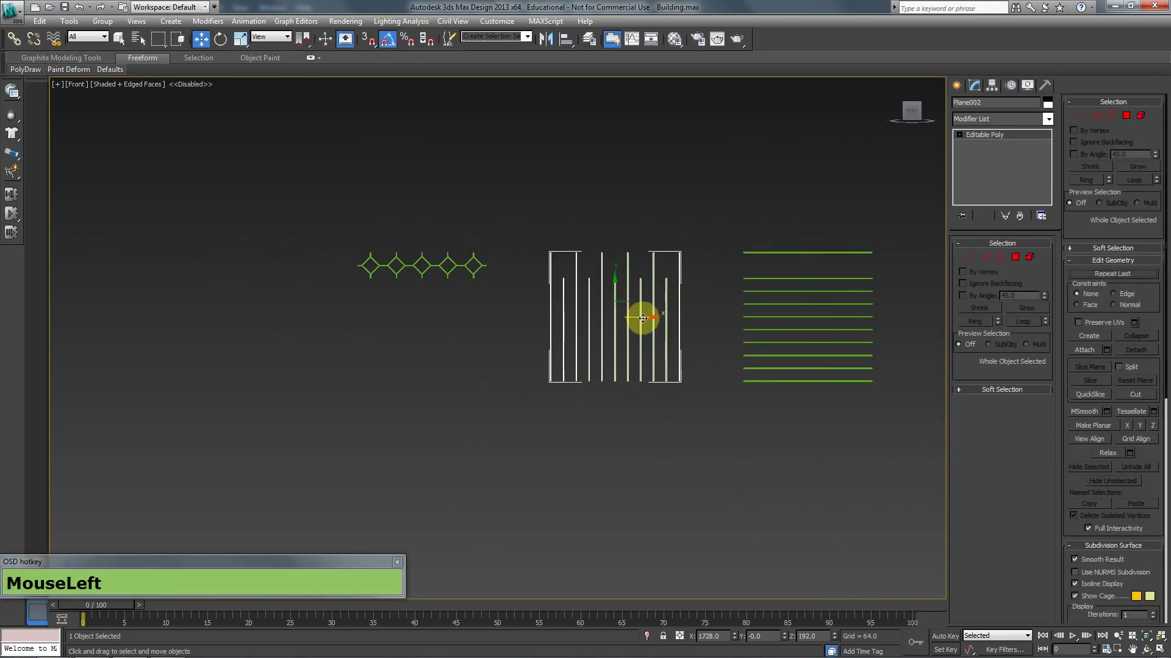
pyautogui.moveTo(639, 317); pyautogui.dragTo(562, 319)
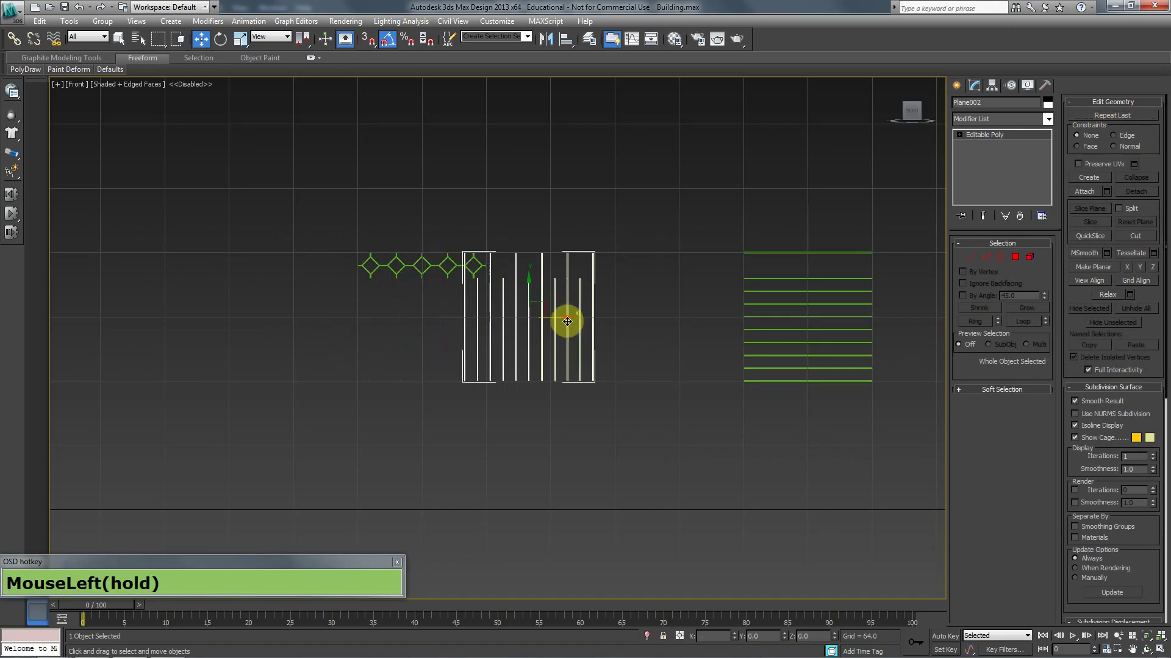
pyautogui.hotkey('ctrl', 'z')
# Step: Turn on 3D snapping and enable Grid Points in the snap settings
pyautogui.click(367, 42)
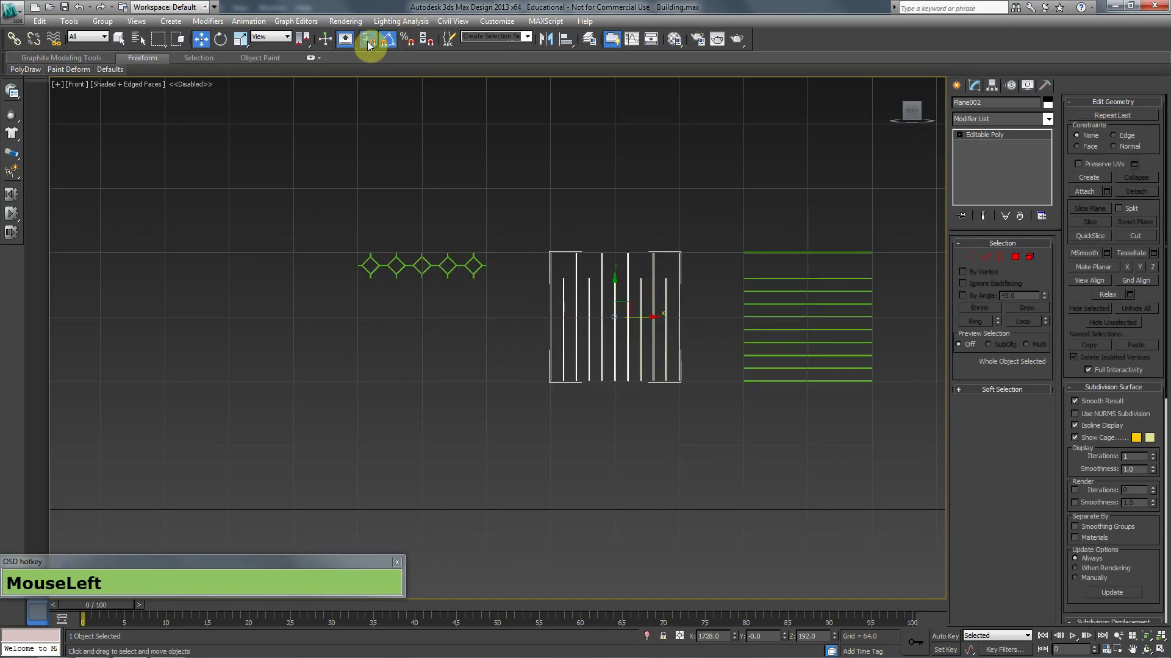
pyautogui.rightClick(367, 41)
pyautogui.click(552, 302)
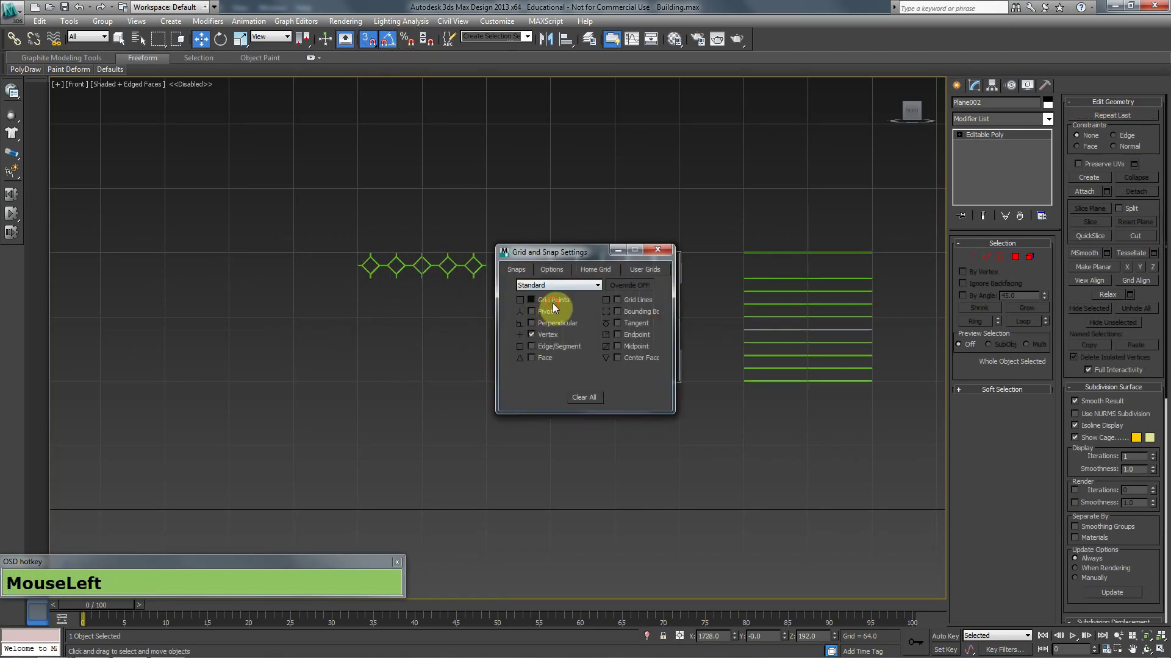
pyautogui.click(657, 250)
# Step: Move the vertical-bar and horizontal-bar objects along X onto the diamond row so they form one grille
pyautogui.moveTo(643, 318); pyautogui.dragTo(421, 319)
pyautogui.moveTo(703, 218)
pyautogui.mouseDown()
pyautogui.moveTo(807, 351)
pyautogui.moveTo(599, 287)
pyautogui.moveTo(413, 313)
pyautogui.mouseUp()
pyautogui.scroll(3, 491, 277)
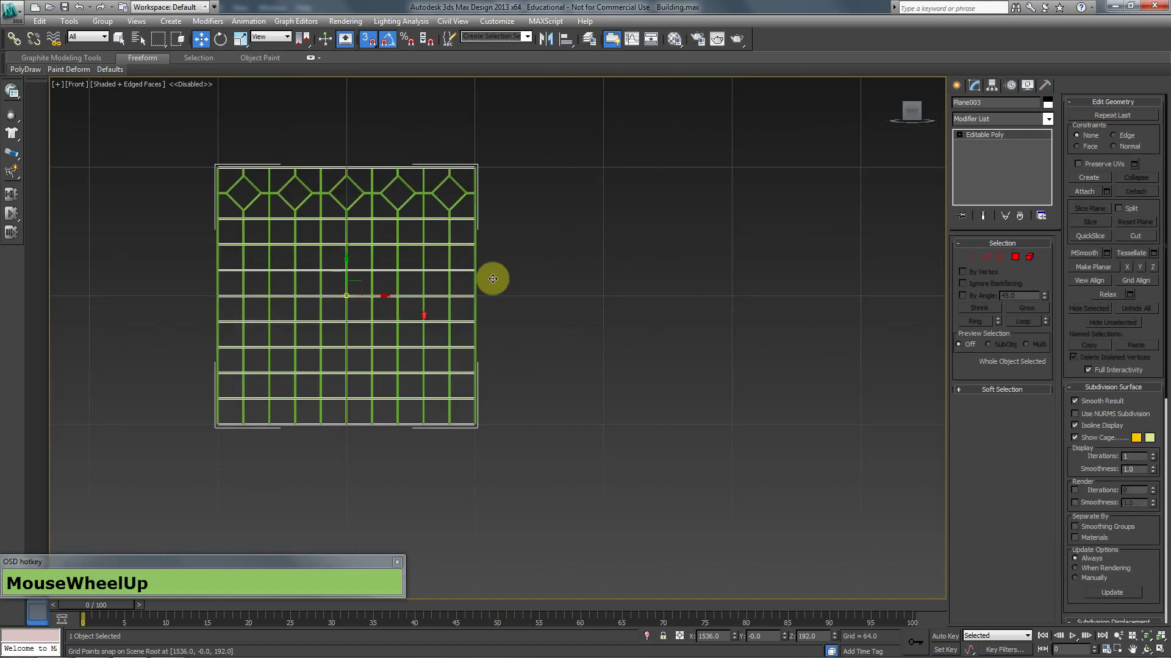
pyautogui.click(942, 293)
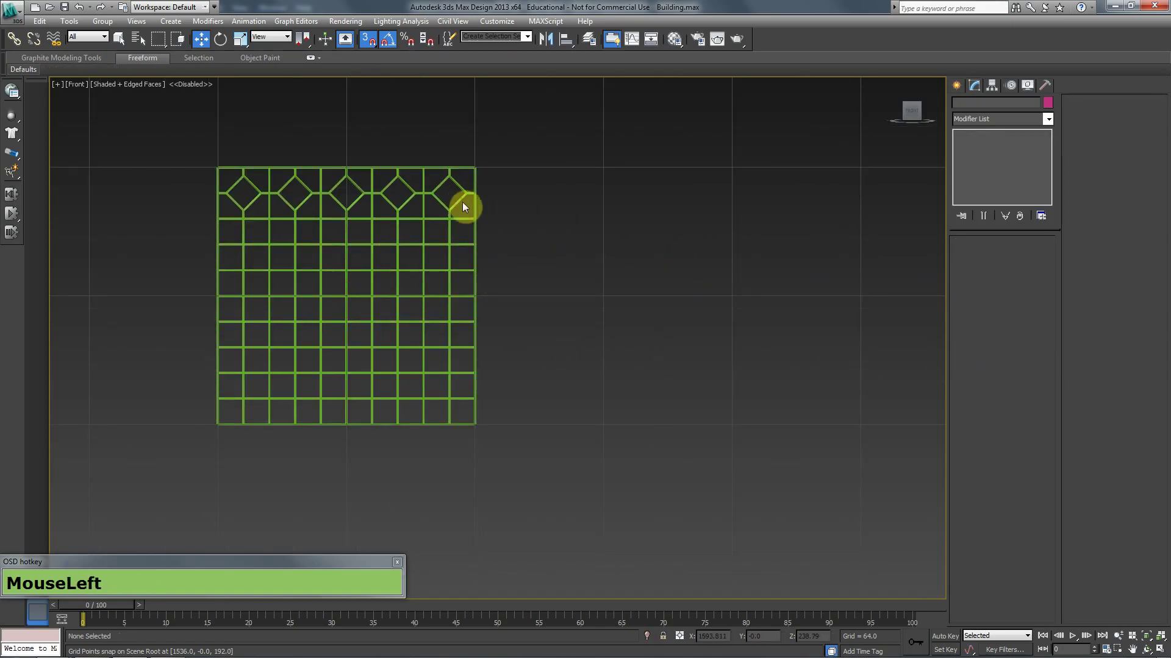
# Step: Attach the vertical and horizontal bars to the diamond-row object
pyautogui.click(461, 205)
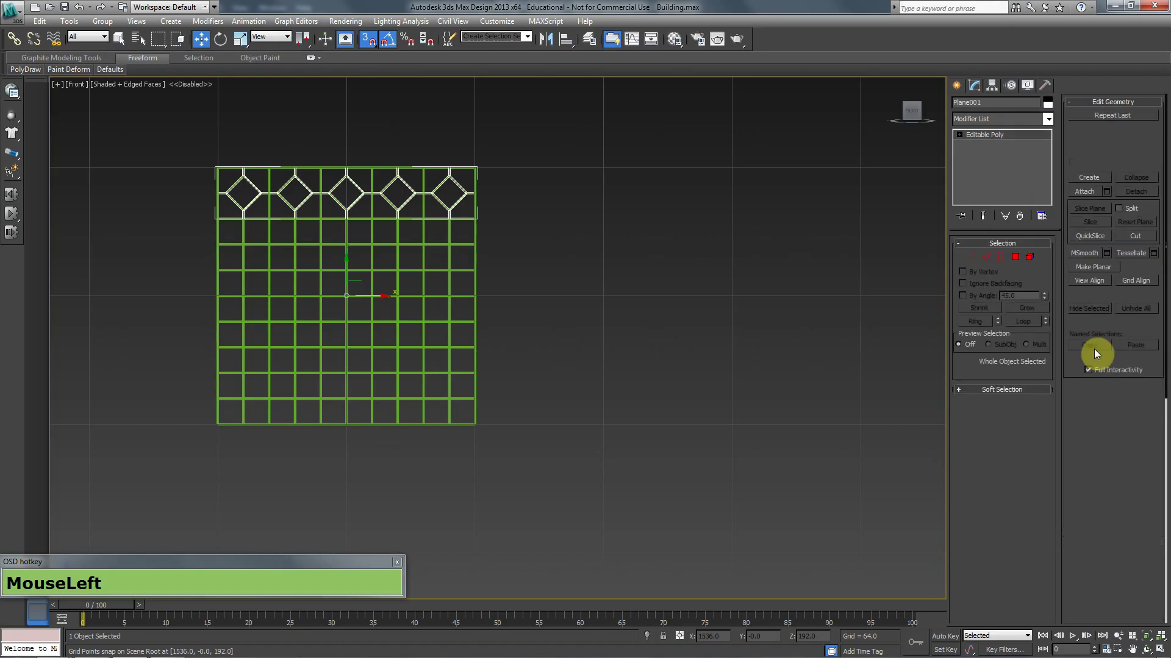
pyautogui.click(1084, 192)
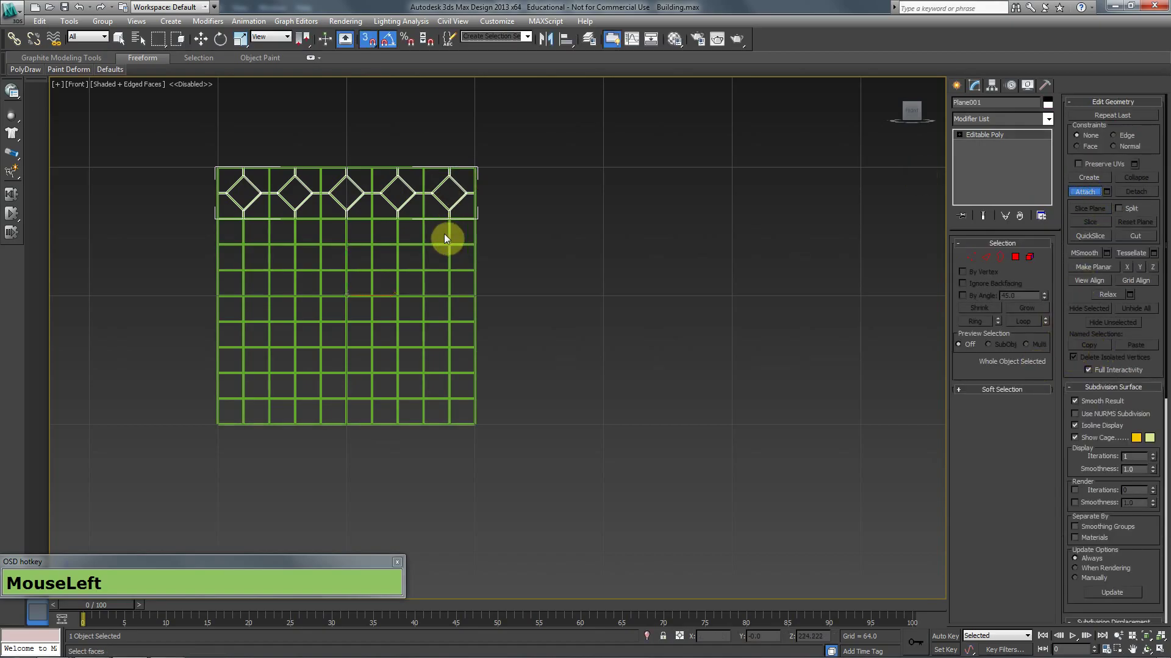
pyautogui.click(423, 201)
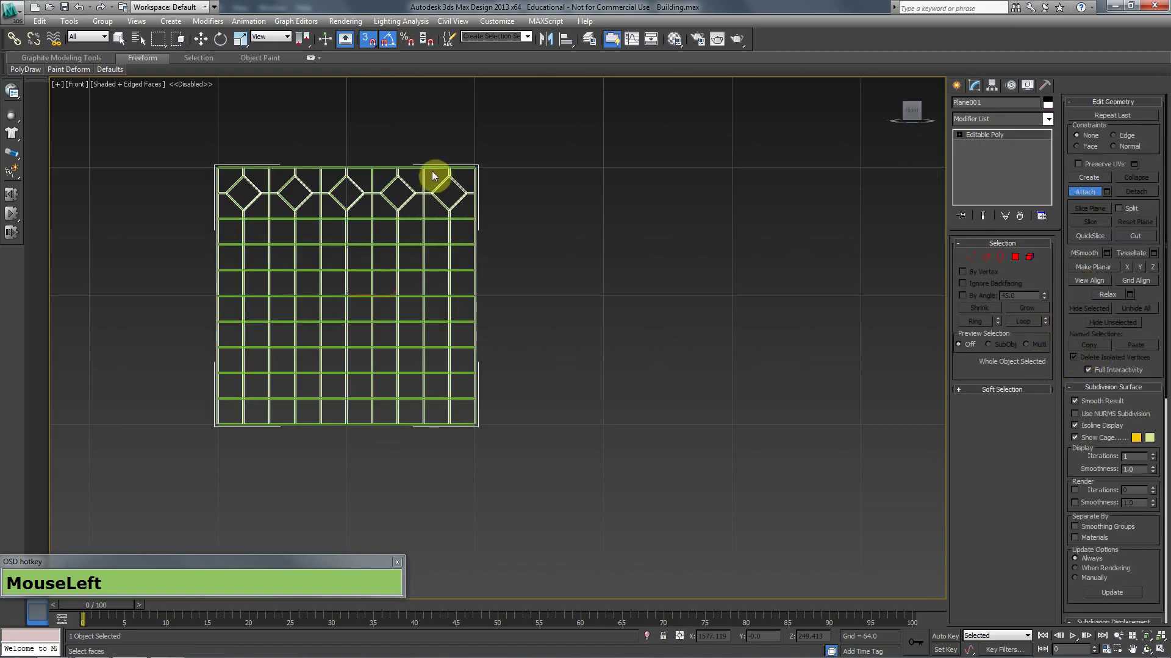
# Step: Select all vertices of the combined grille to check the vertex count, and leave vertex editing
pyautogui.click(971, 257)
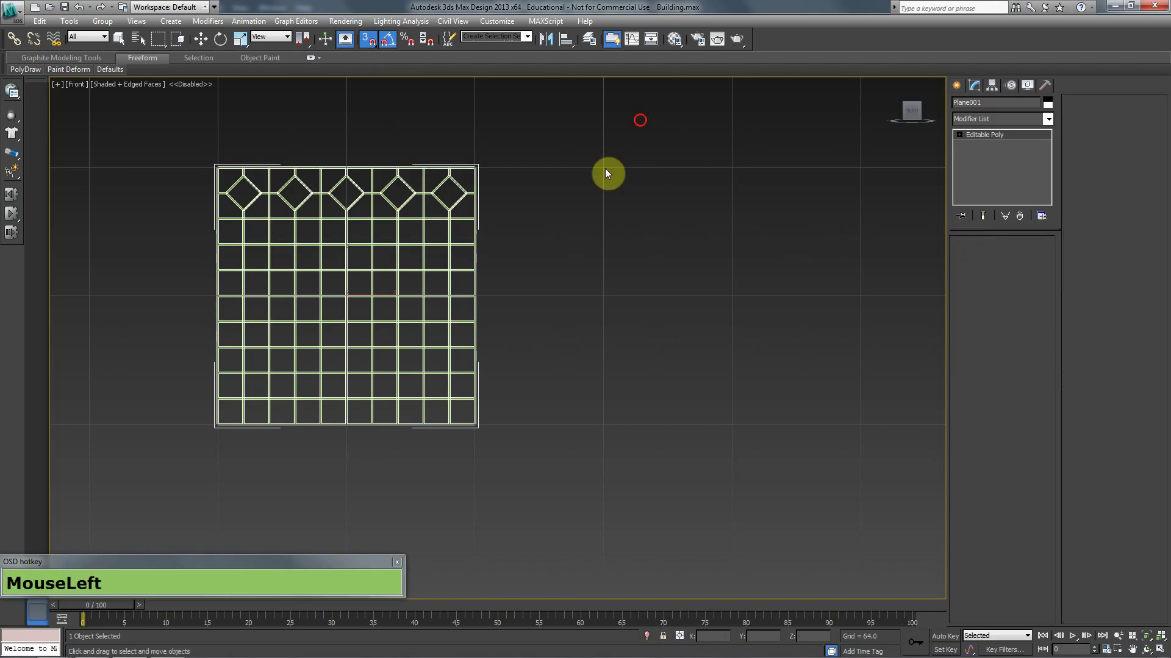
pyautogui.moveTo(605, 169); pyautogui.dragTo(151, 498)
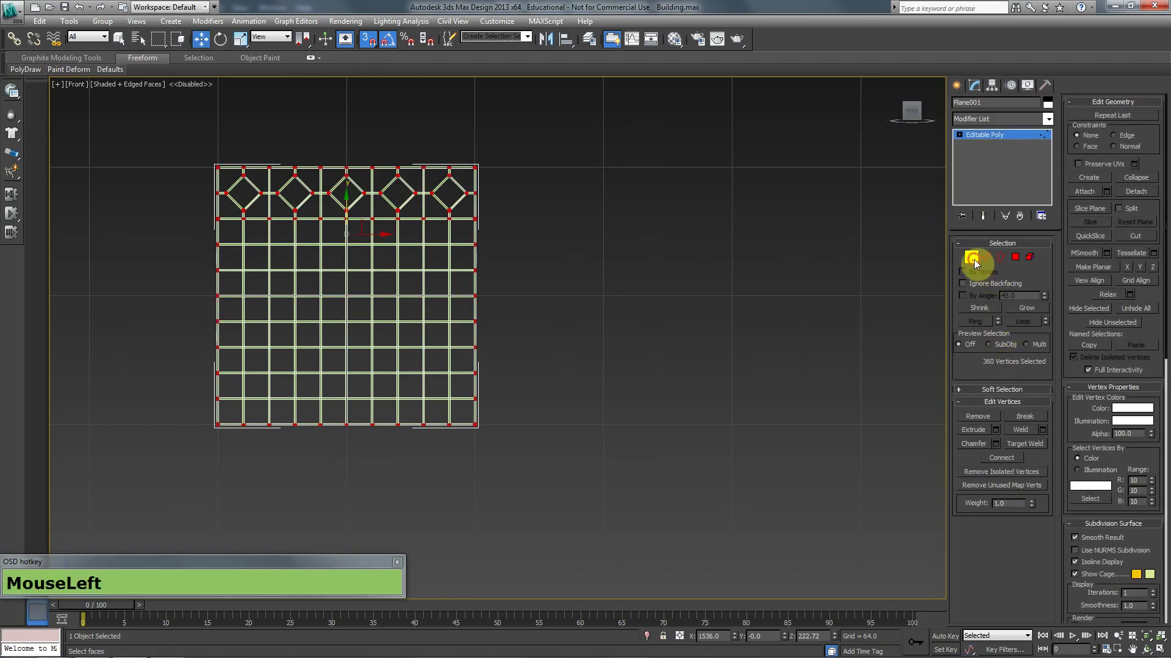
pyautogui.click(972, 258)
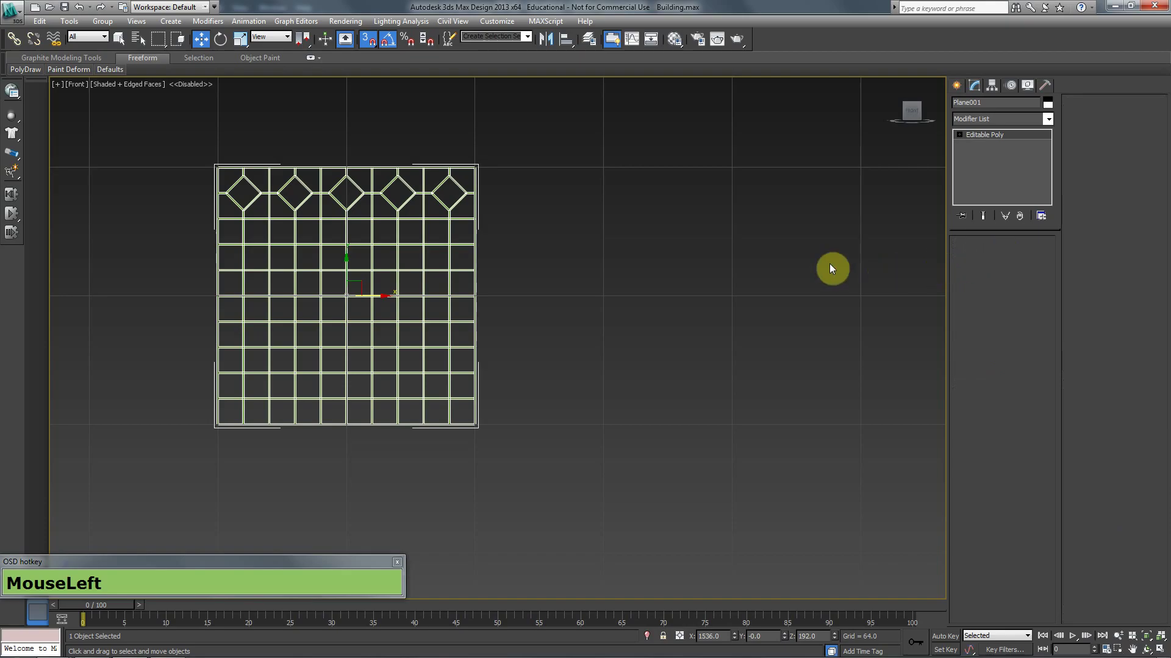
pyautogui.moveTo(471, 292)
pyautogui.mouseDown(button='middle')
pyautogui.moveTo(672, 259)
pyautogui.moveTo(692, 231)
pyautogui.mouseUp(button='middle')
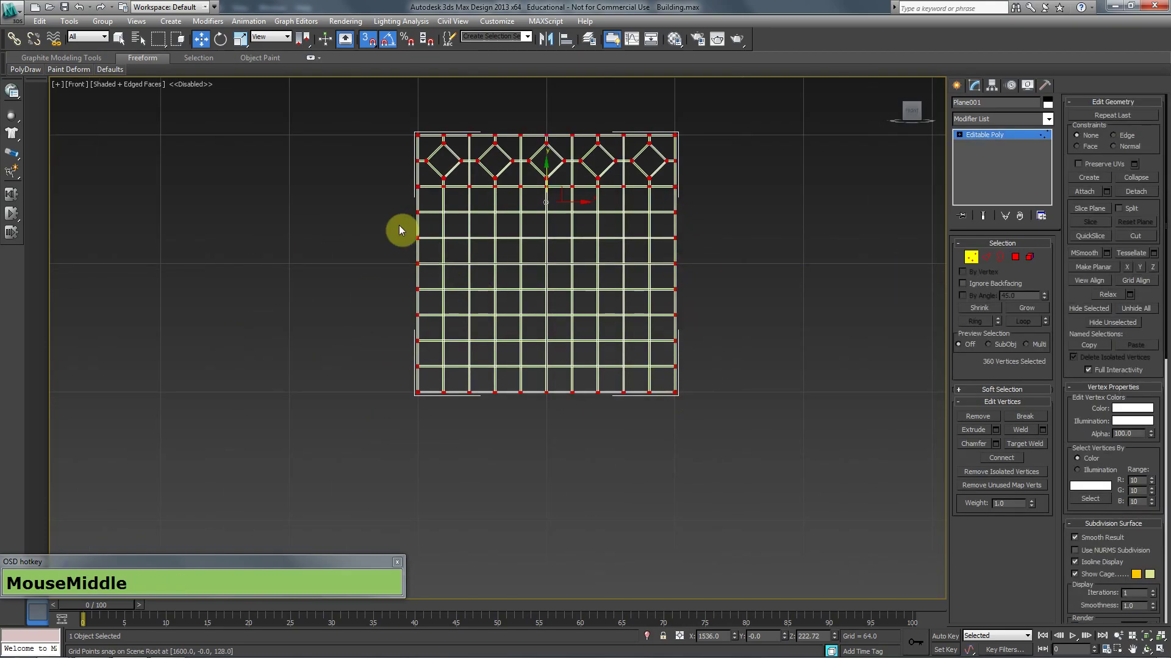
pyautogui.click(971, 258)
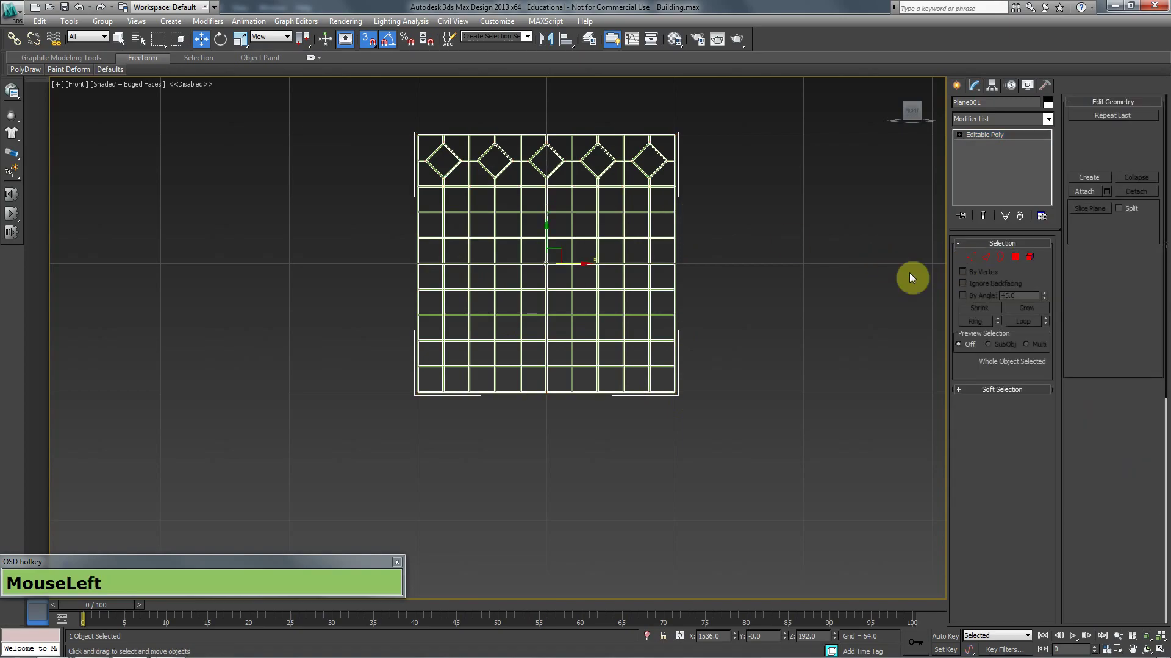
# Step: Undo the attachments and the moves of both bar objects back to their separate positions
pyautogui.hotkey('ctrl', 'z')
pyautogui.hotkey('ctrl', 'z')
pyautogui.hotkey('ctrl', 'z')
pyautogui.hotkey('ctrl', 'z')
pyautogui.hotkey('ctrl', 'z')
pyautogui.hotkey('ctrl', 'z')
pyautogui.hotkey('ctrl', 'z')
pyautogui.hotkey('ctrl', 'z')
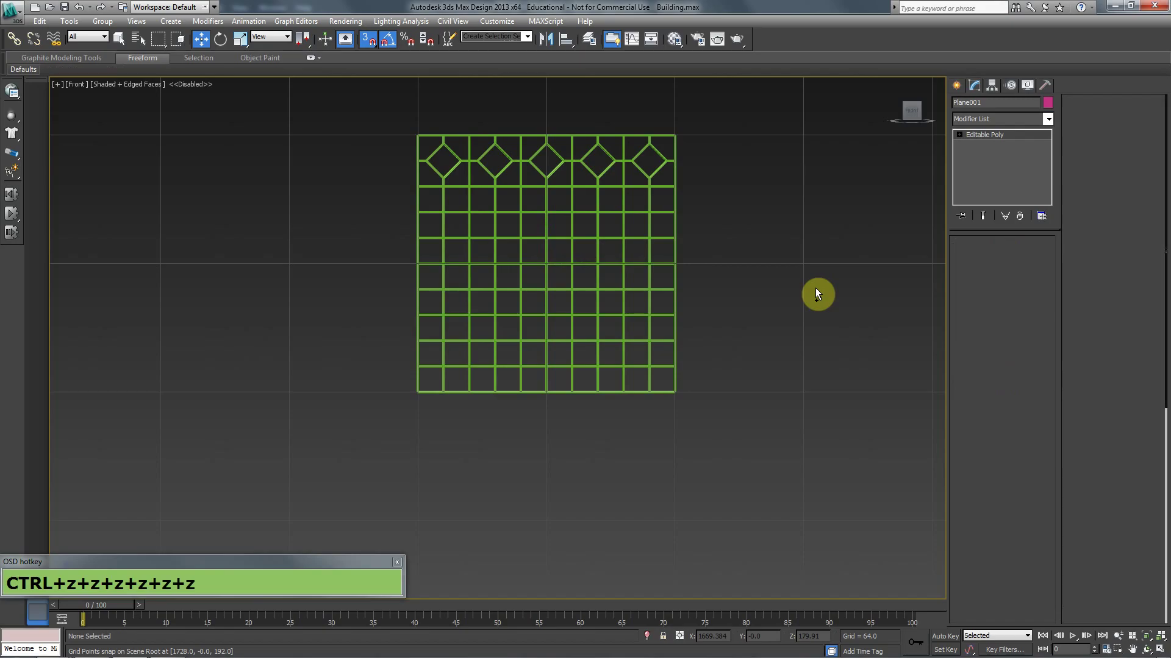
pyautogui.hotkey('ctrl', 'z')
pyautogui.hotkey('ctrl', 'z')
# Step: Inspect the vertices of the vertical-bar object and the horizontal-bar object in vertex editing
pyautogui.moveTo(775, 312); pyautogui.dragTo(383, 325, button='middle')
pyautogui.scroll(-2, 383, 326)
pyautogui.moveTo(710, 342); pyautogui.dragTo(632, 293, button='middle')
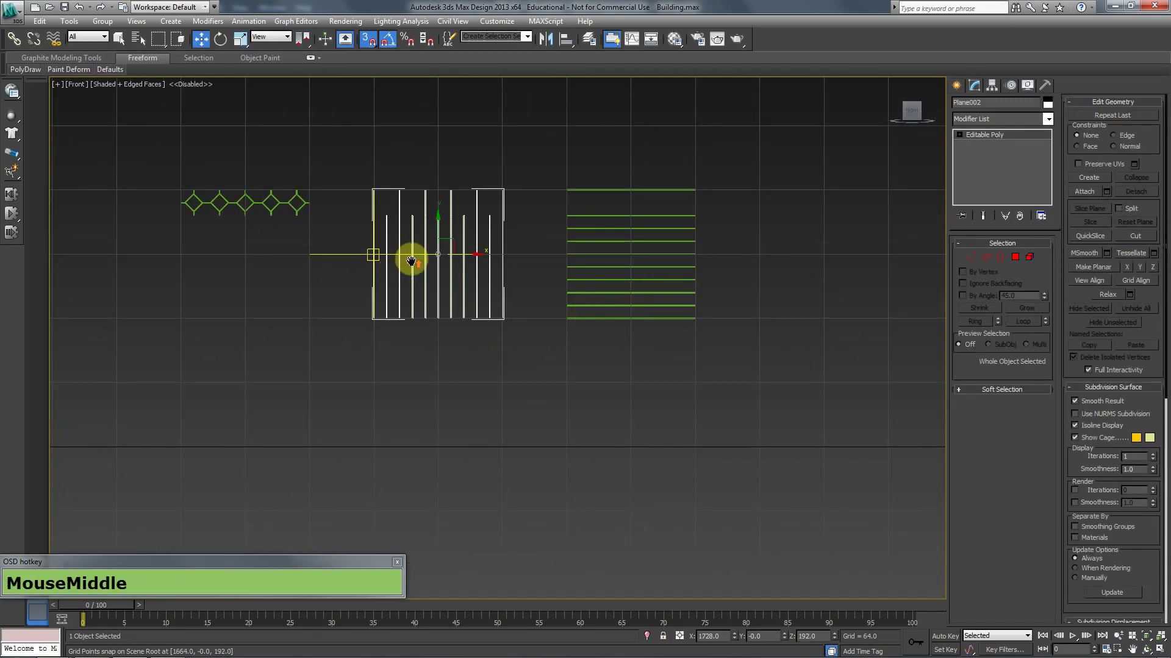
pyautogui.scroll(2, 553, 261)
pyautogui.press('1')
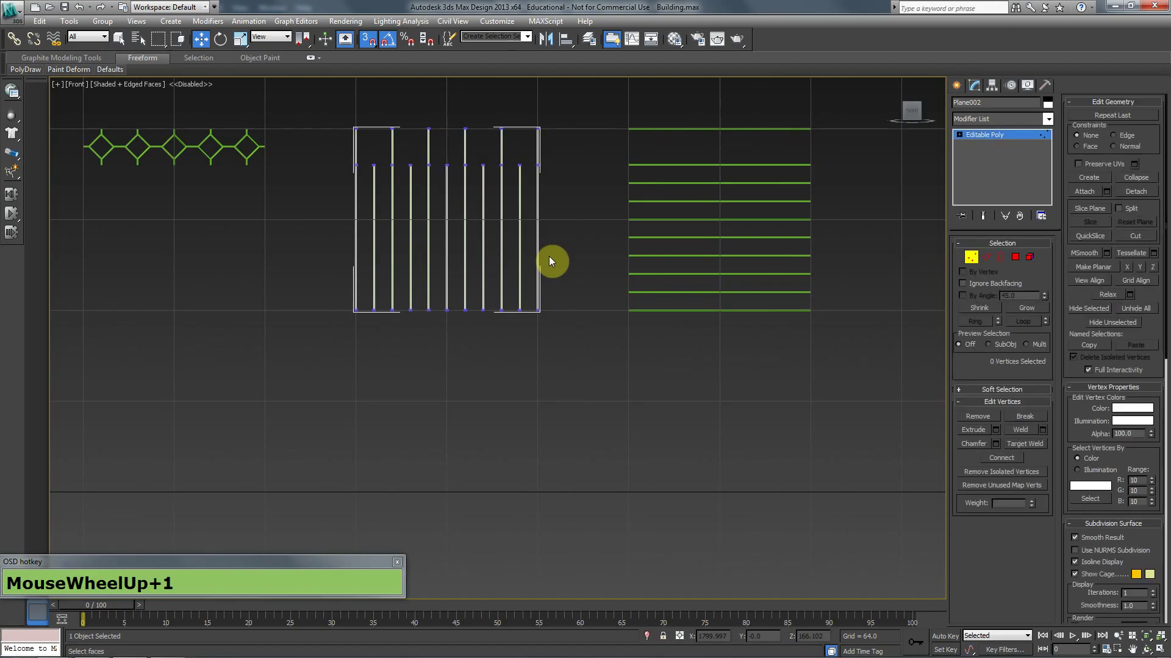
pyautogui.click(972, 256)
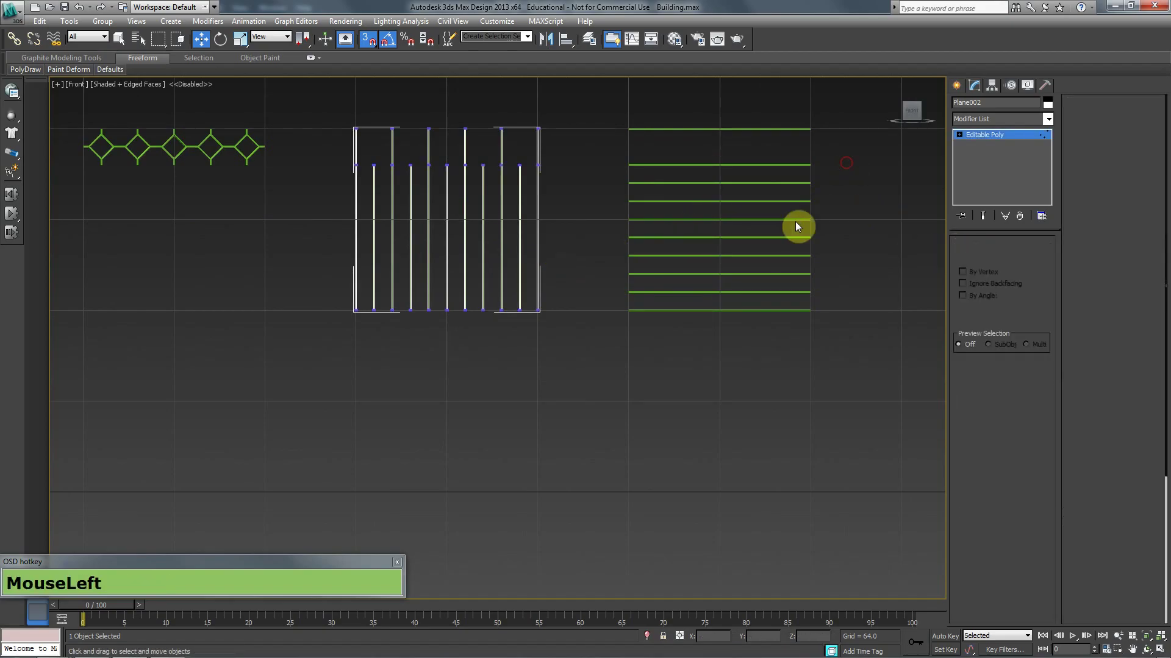
pyautogui.click(796, 224)
pyautogui.press('1')
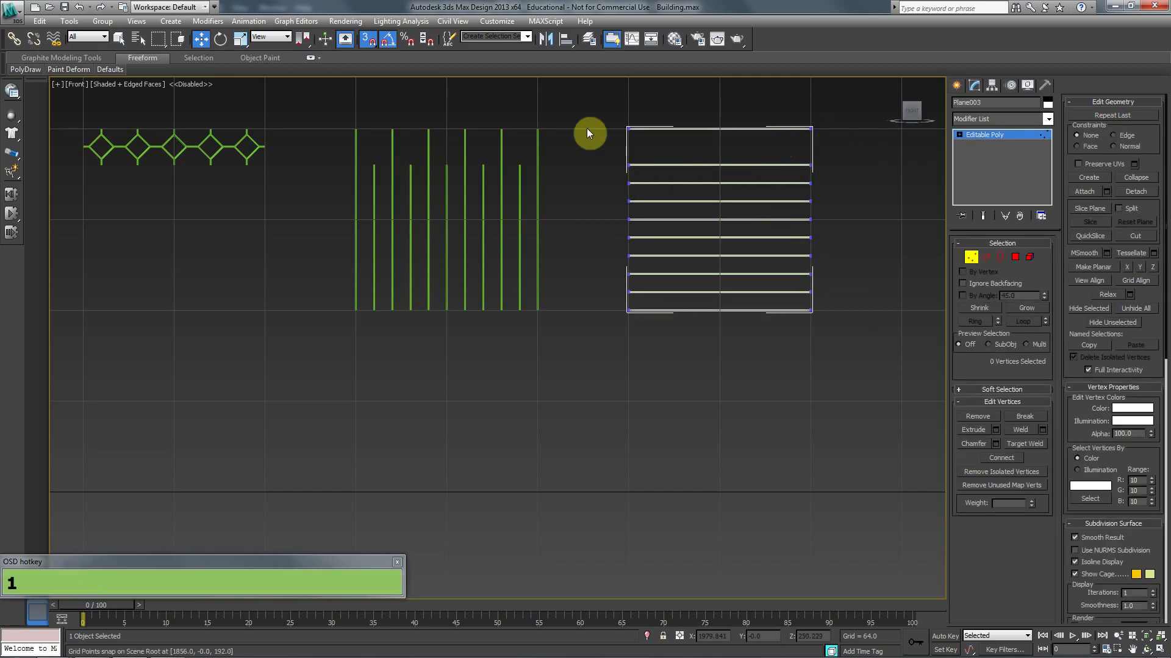
pyautogui.click(972, 258)
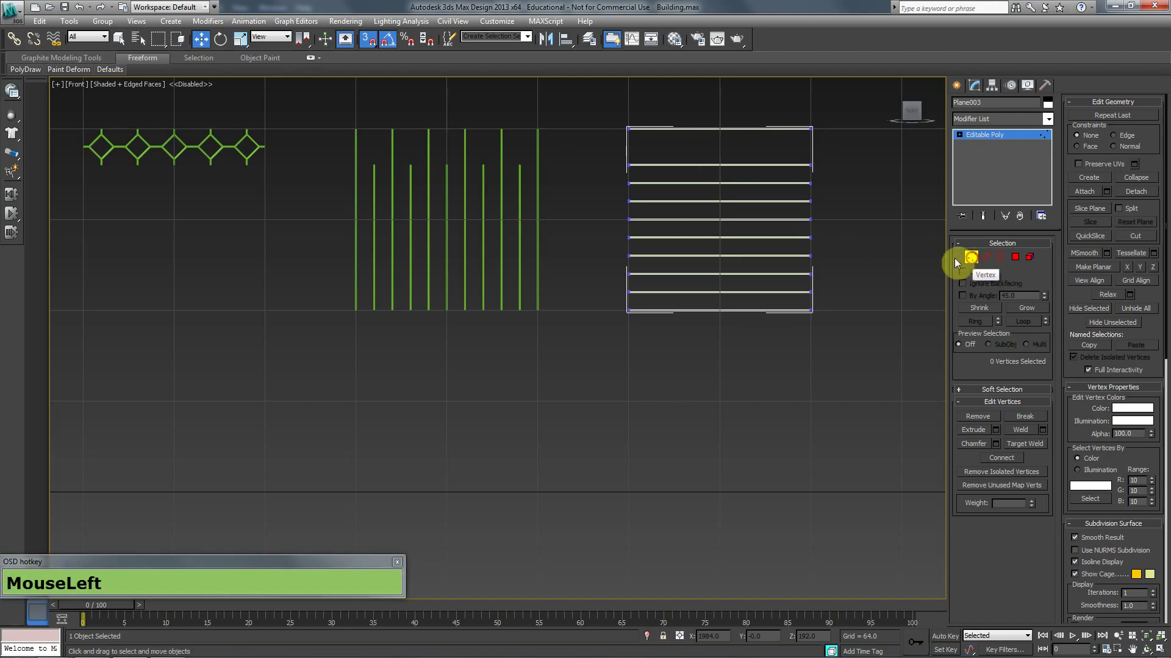
# Step: Move the horizontal bars and vertical bars along X onto the diamond row, aligning all three objects as one grille
pyautogui.press('w')
pyautogui.moveTo(732, 219); pyautogui.dragTo(439, 219)
pyautogui.moveTo(598, 118); pyautogui.dragTo(408, 273)
pyautogui.moveTo(473, 217); pyautogui.dragTo(175, 227)
pyautogui.moveTo(175, 227); pyautogui.dragTo(575, 287, button='middle')
pyautogui.scroll(4, 722, 220)
pyautogui.click(668, 244)
pyautogui.moveTo(668, 243); pyautogui.dragTo(634, 174, button='middle')
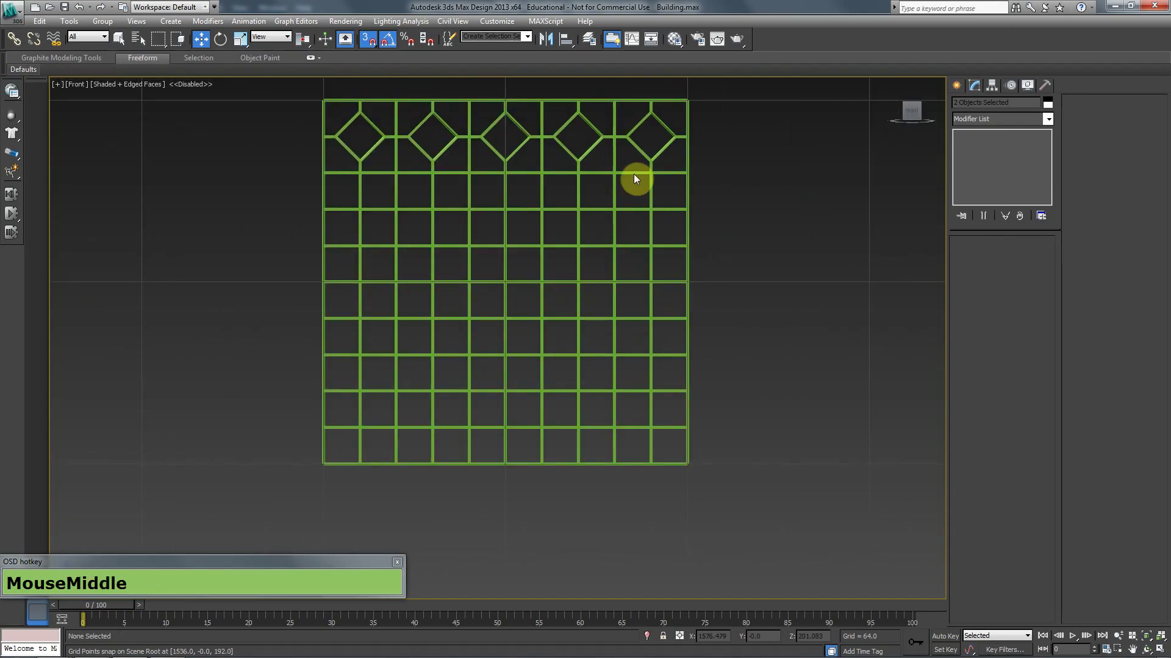
# Step: Attach the vertical bars and the horizontal bars to the diamond-row object
pyautogui.click(660, 154)
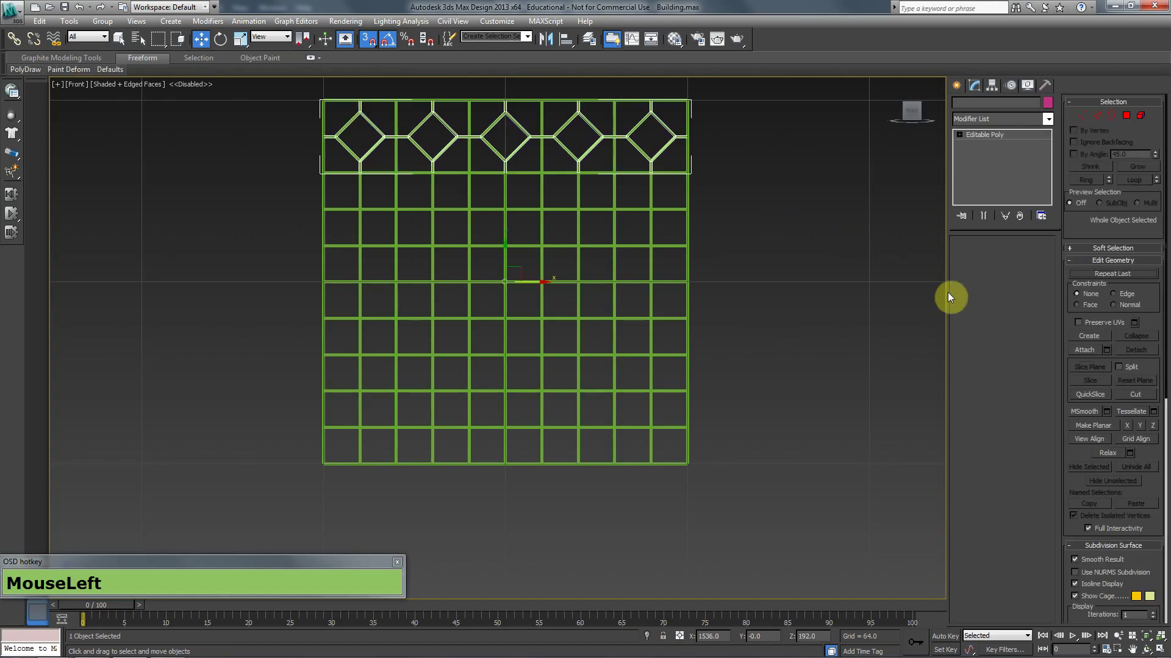
pyautogui.click(1083, 194)
pyautogui.click(616, 191)
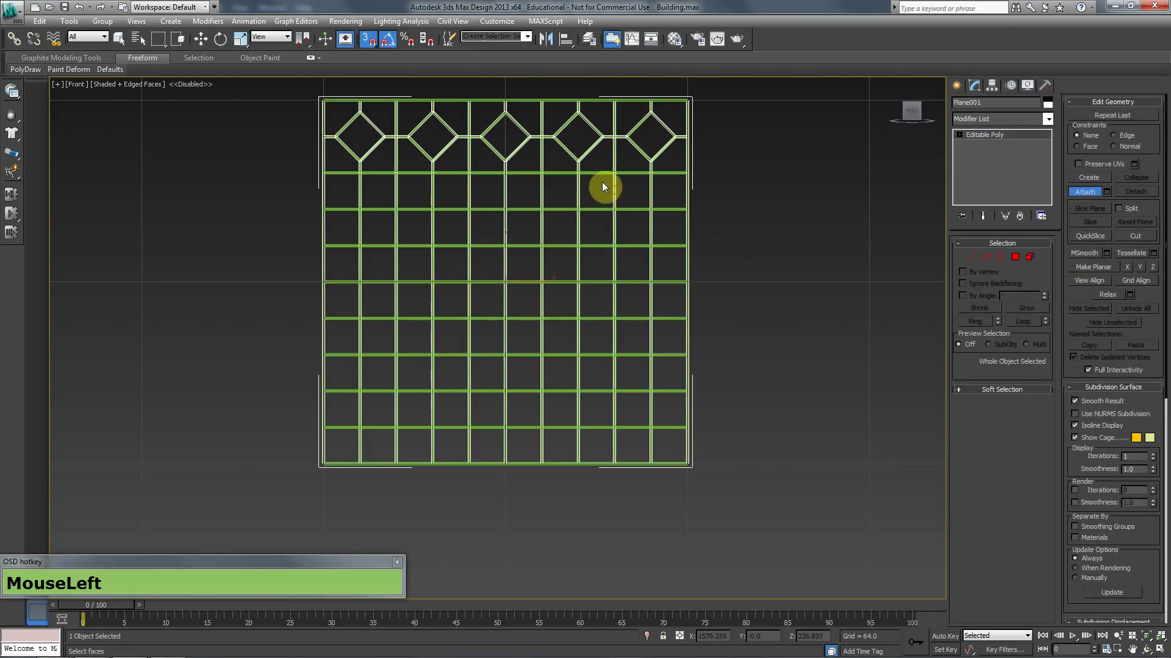
pyautogui.click(598, 174)
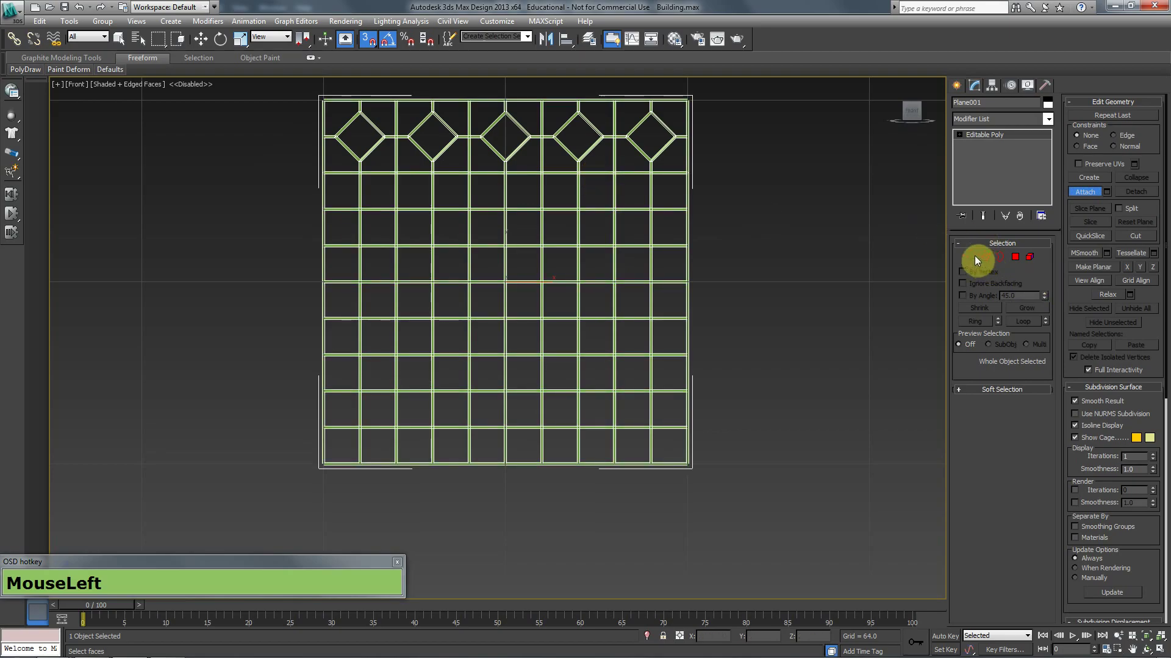
# Step: Finish attaching and select all elements of the combined grille to check its polygon count
pyautogui.click(1070, 194)
pyautogui.moveTo(677, 316); pyautogui.dragTo(679, 311, button='middle')
pyautogui.scroll(-2, 731, 115)
pyautogui.click(696, 139)
pyautogui.moveTo(348, 480); pyautogui.dragTo(304, 510)
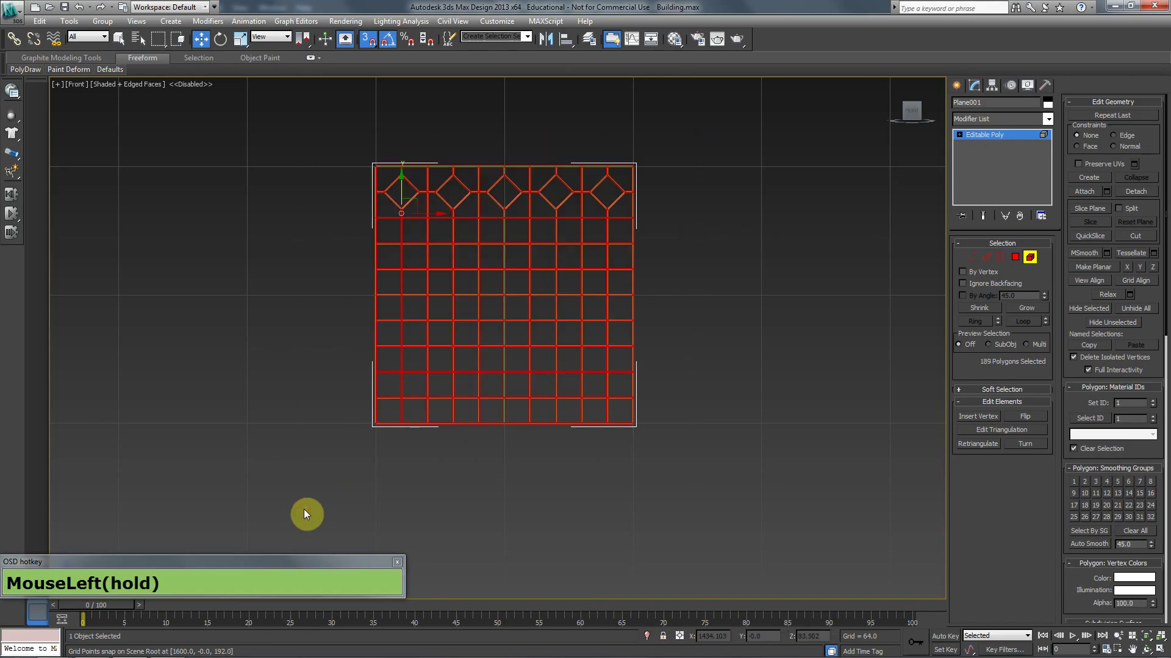
# Step: Switch to the WordPad notes and add the heading "Old:" above the P=720 and V=1440 lines
pyautogui.click(166, 650)
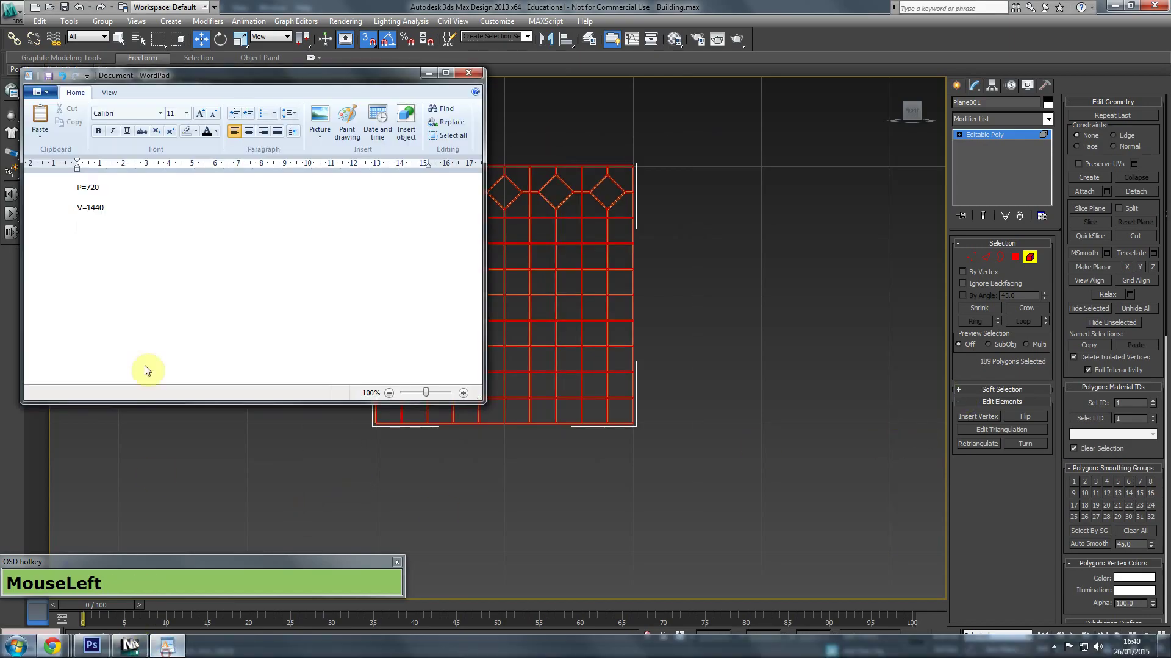
pyautogui.press('Return')
pyautogui.press('Up')
pyautogui.press('Up')
pyautogui.press('Return')
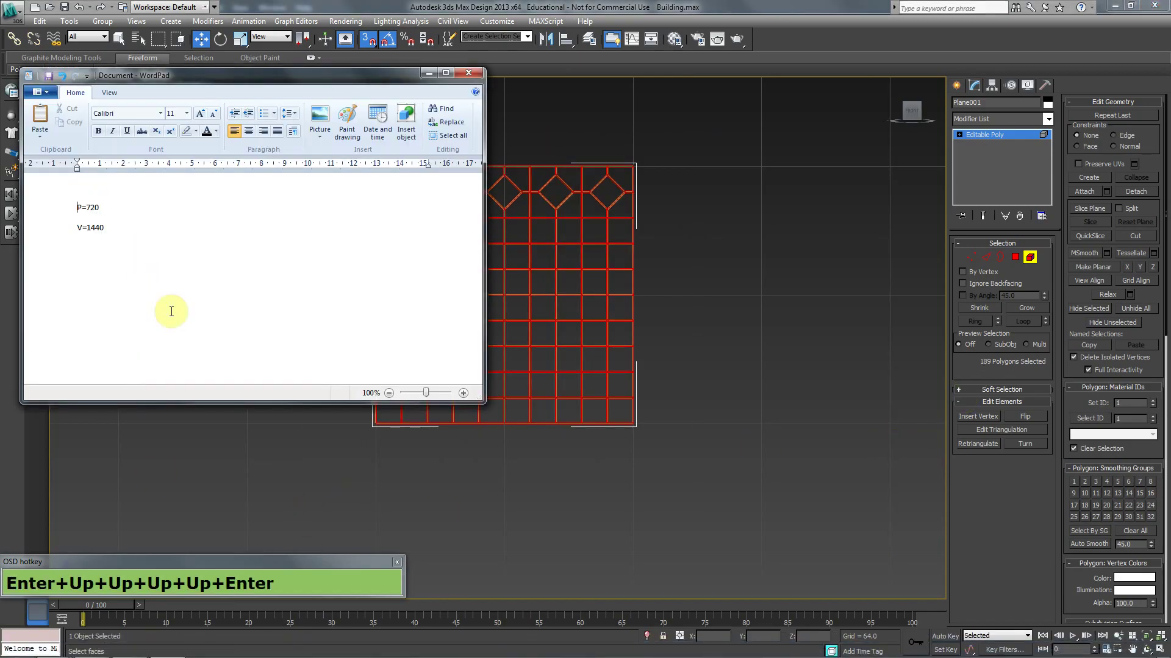
pyautogui.write('Old')
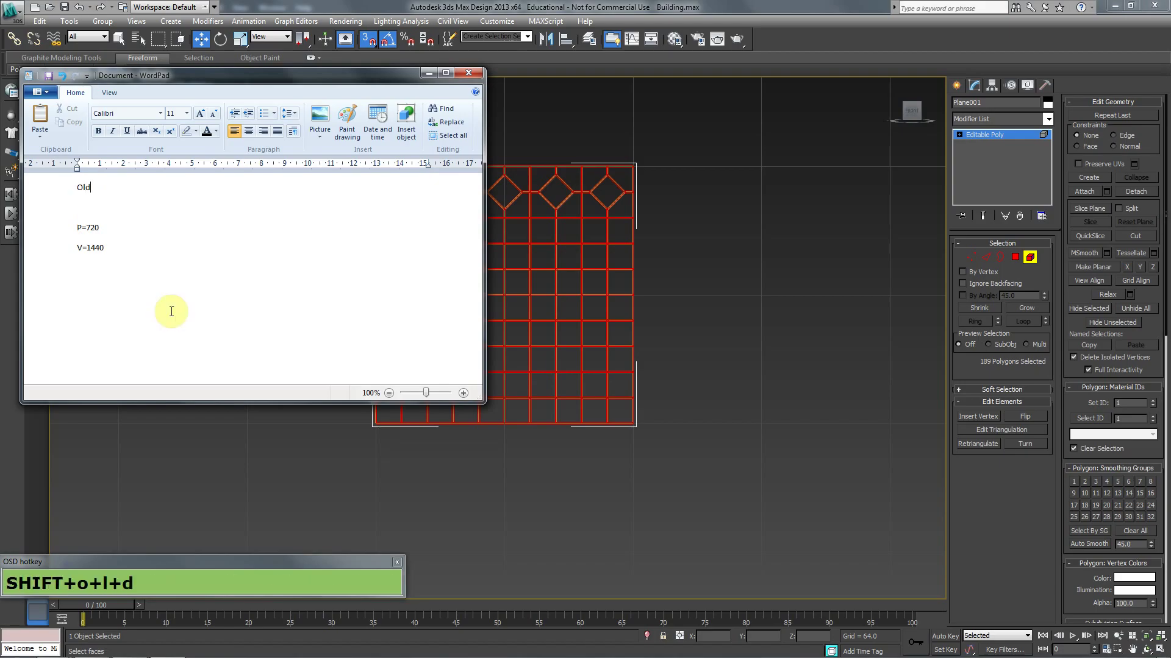
pyautogui.press('Down')
pyautogui.press('Down')
pyautogui.press('Up')
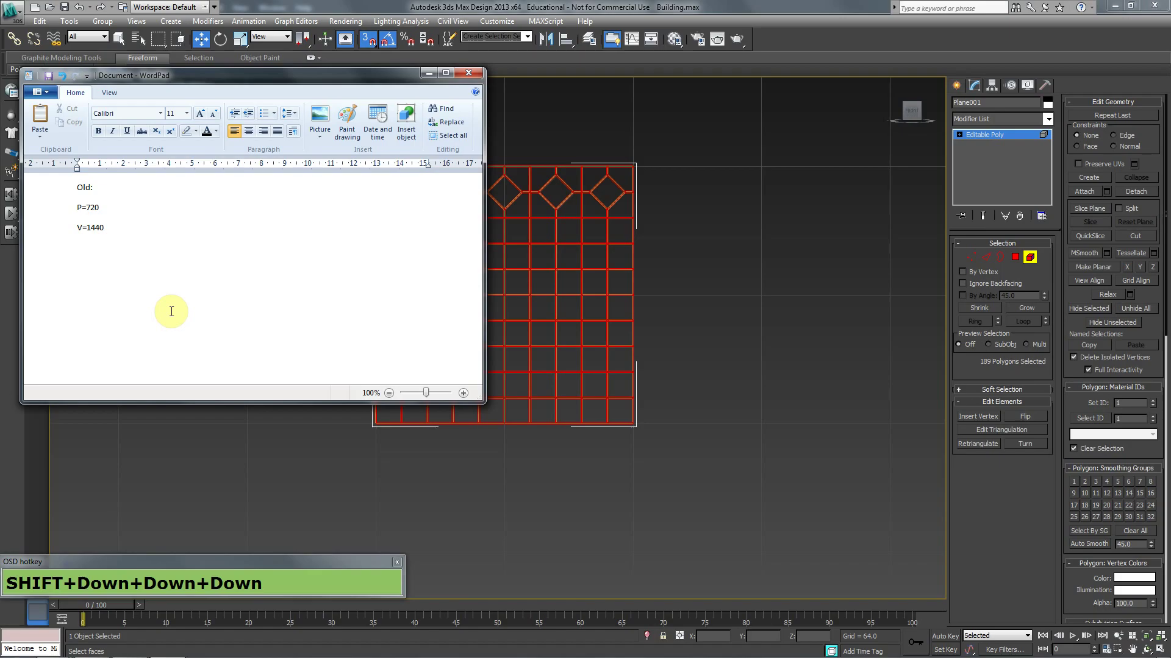
# Step: Add the heading "New:" below the old counts, with a P=189 line and the start of a V line
pyautogui.write('New:')
pyautogui.hotkey('shift', 'Return')
pyautogui.write('P=189')
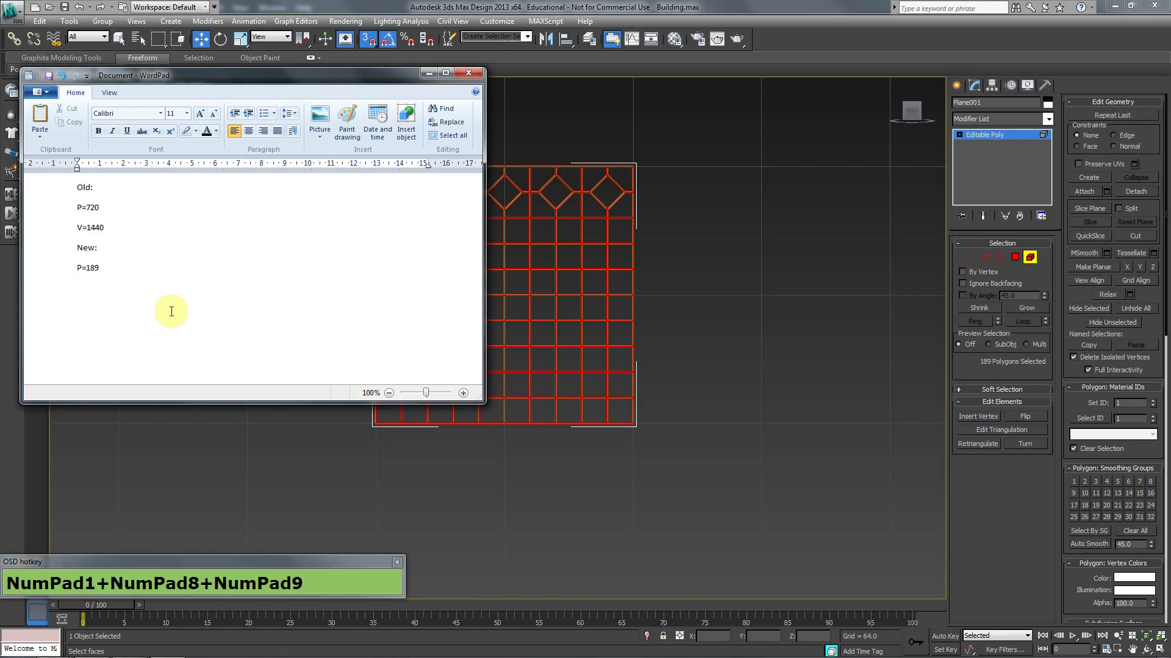
pyautogui.hotkey('shift', 'Return')
pyautogui.write('V')
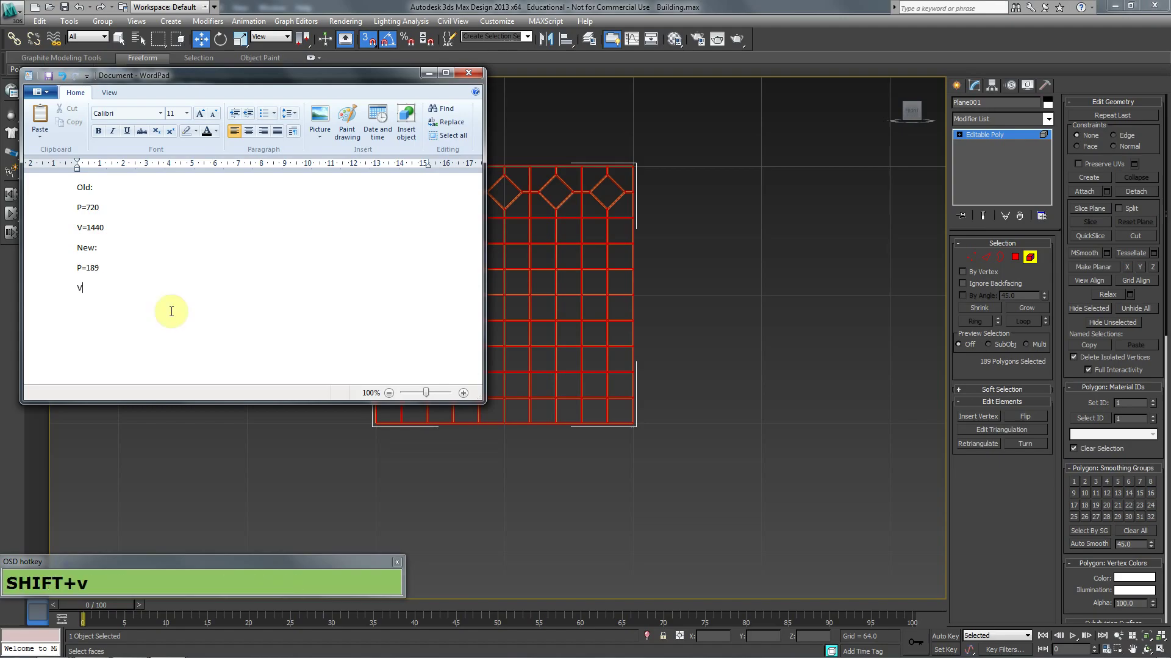
# Step: Select all vertices of the grille in 3ds Max to read their count, and complete the WordPad line as V=360
pyautogui.hotkey('alt', 'Tab')
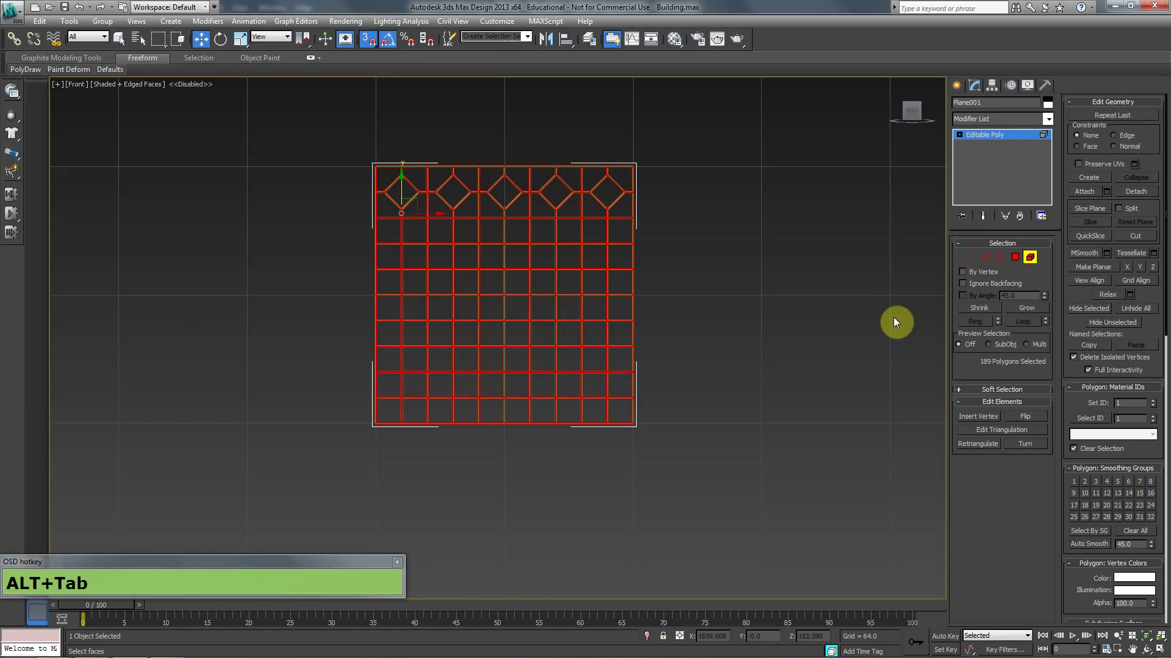
pyautogui.keyDown('ctrl'); pyautogui.click(972, 256); pyautogui.keyUp('ctrl')
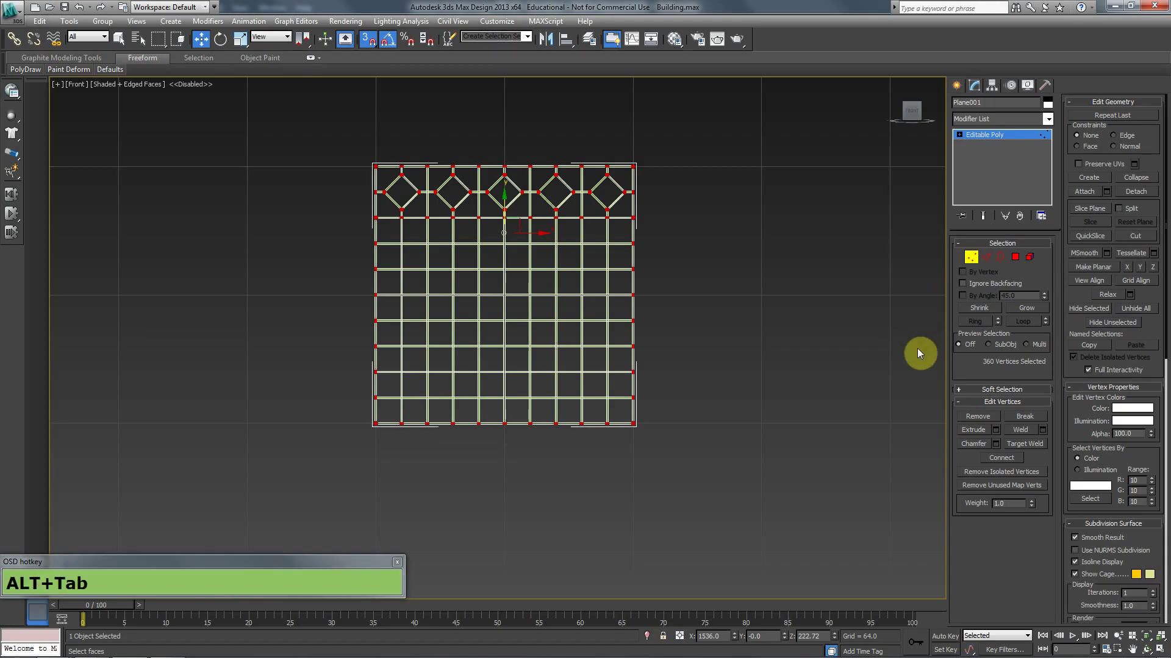
pyautogui.hotkey('alt', 'Tab')
pyautogui.write('360')
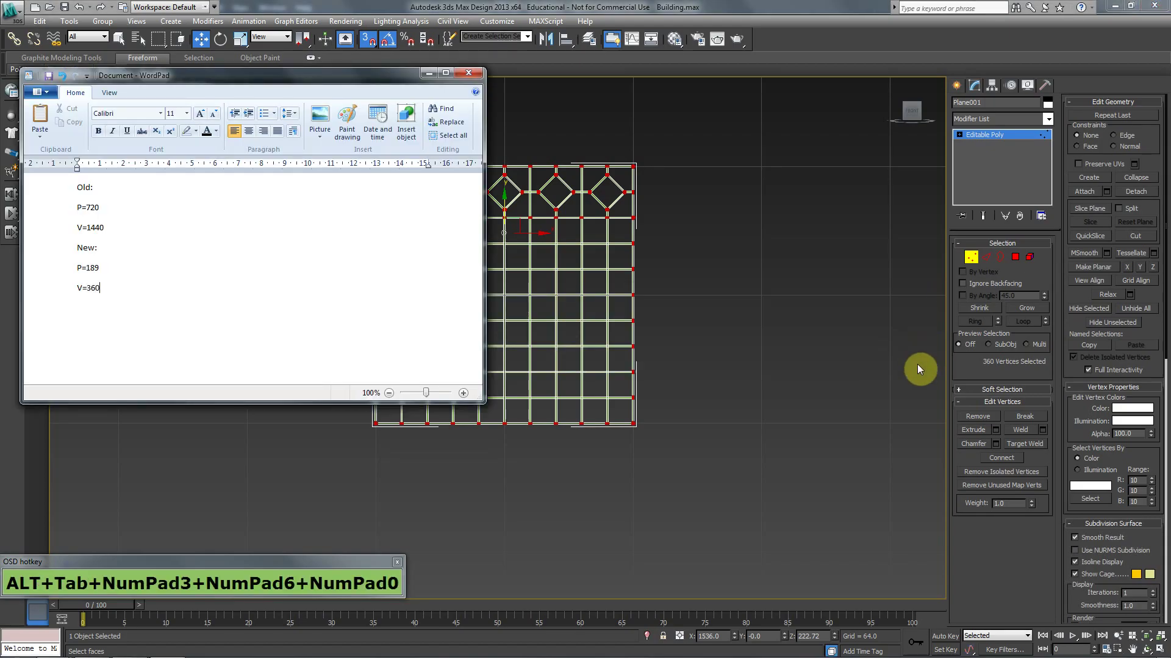
# Step: Open Calculator and divide the old vertex count by the new one, 1440 / 360
pyautogui.click(16, 645)
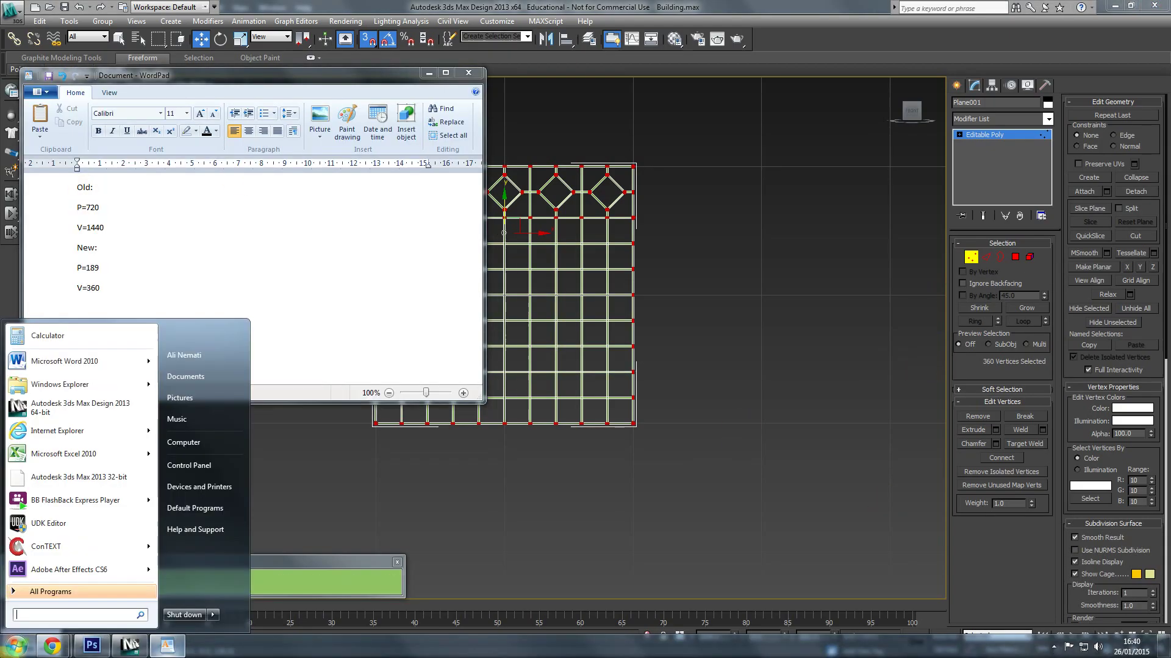
pyautogui.click(89, 342)
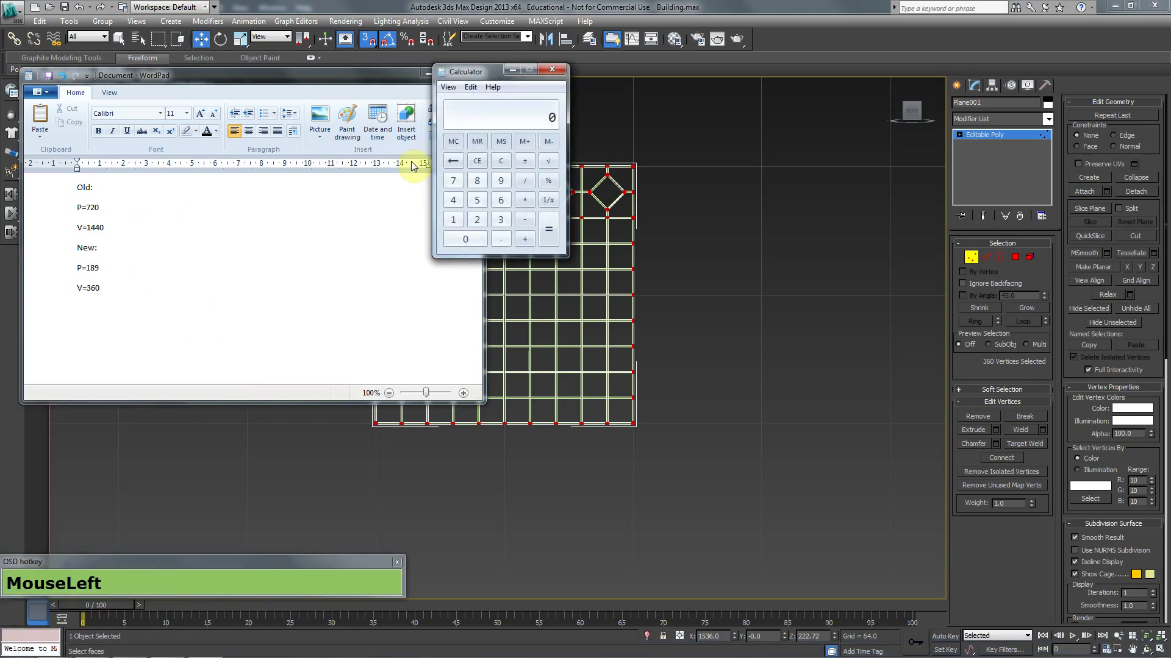
pyautogui.write('1440')
pyautogui.press('KP_Divide')
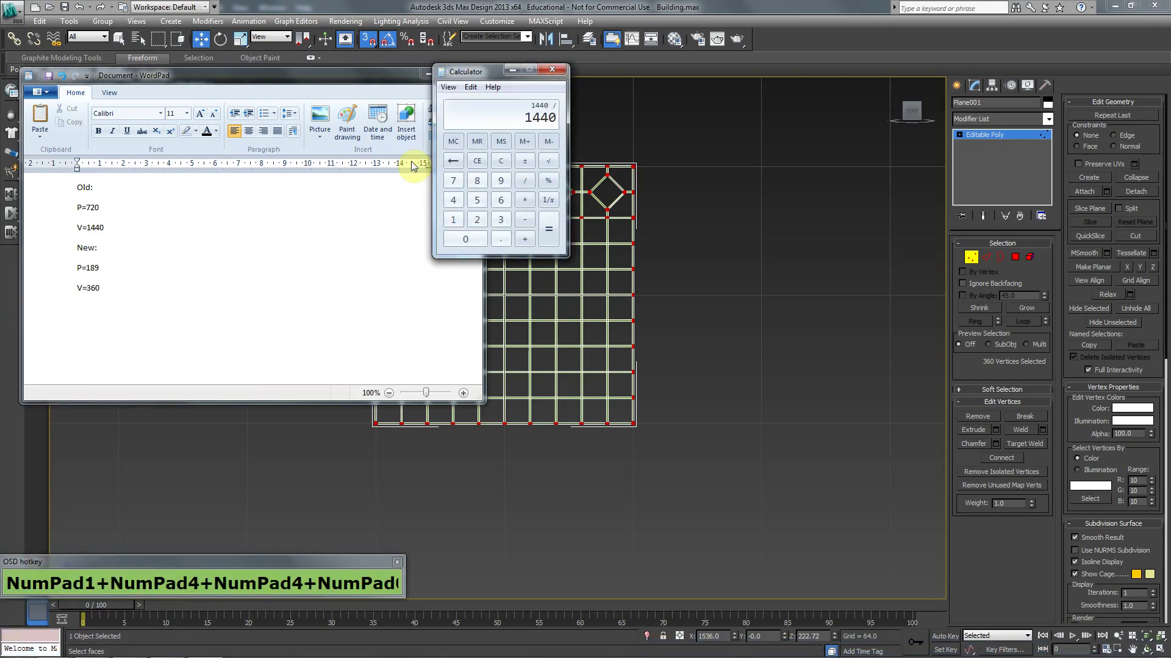
pyautogui.write('360')
pyautogui.press('KP_Enter')
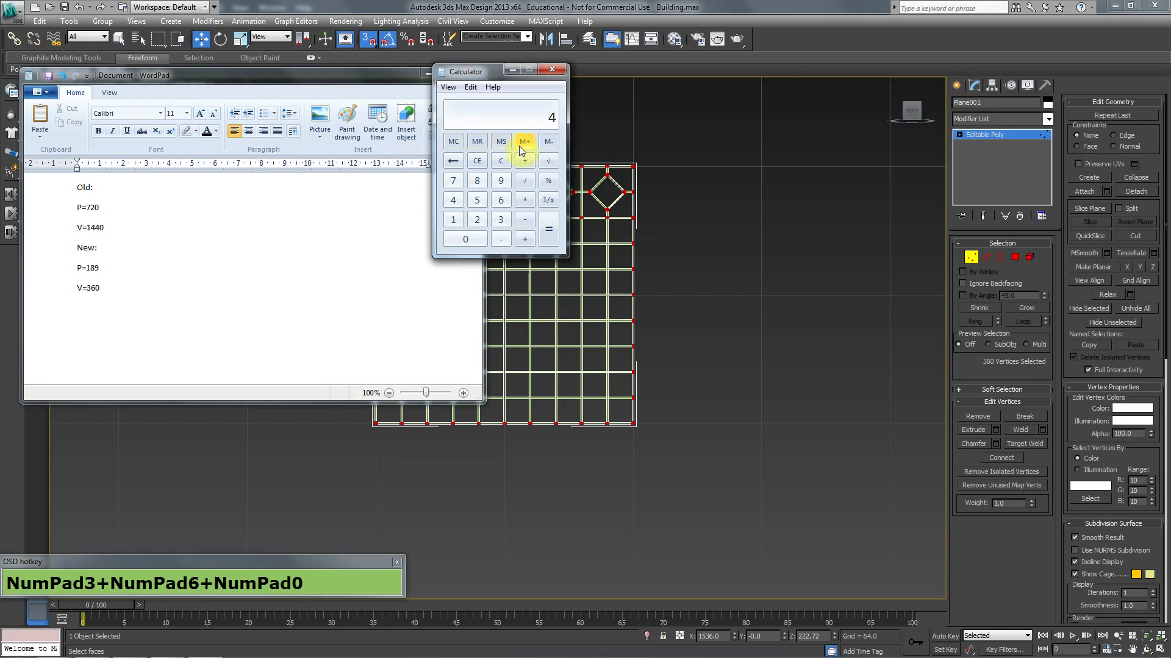
# Step: Clear the calculation, divide the old polygon count by the new one, 720 / 189, and close Calculator
pyautogui.press('Escape')
pyautogui.press('Escape')
pyautogui.press('Escape')
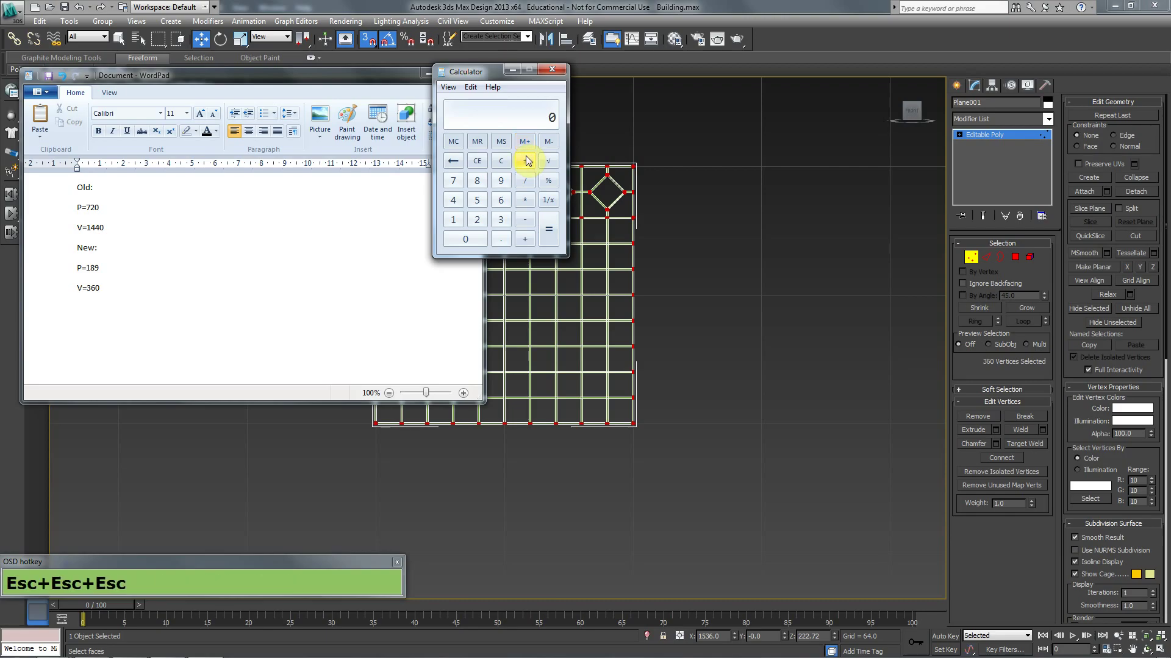
pyautogui.write('720 / ')
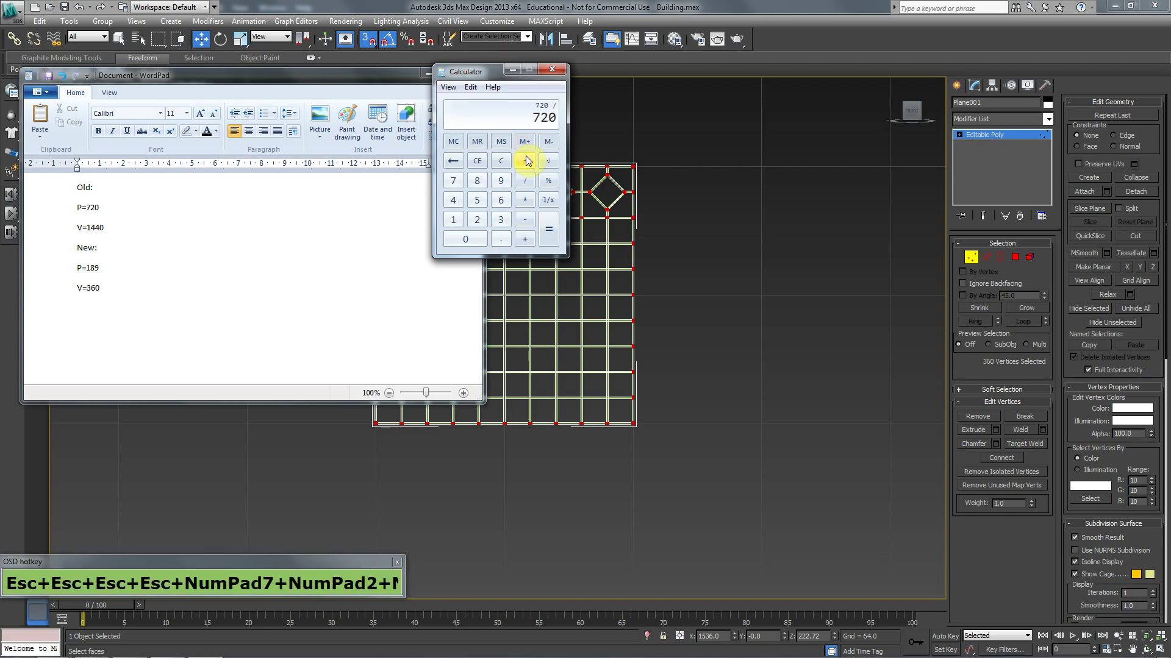
pyautogui.write('189')
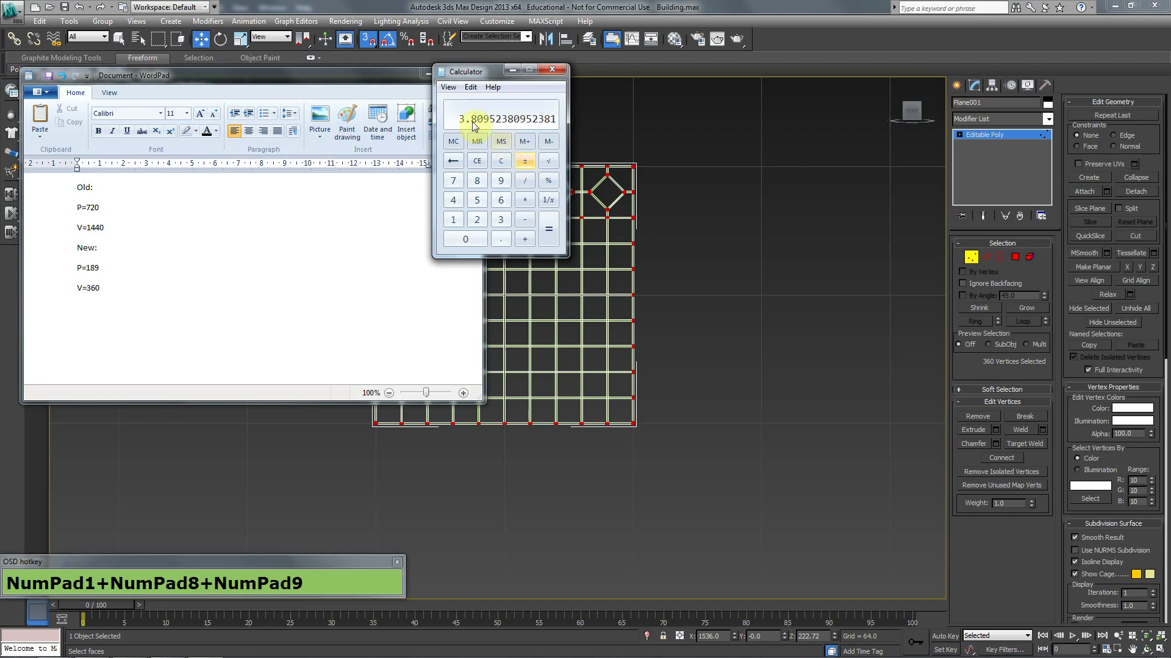
pyautogui.click(555, 69)
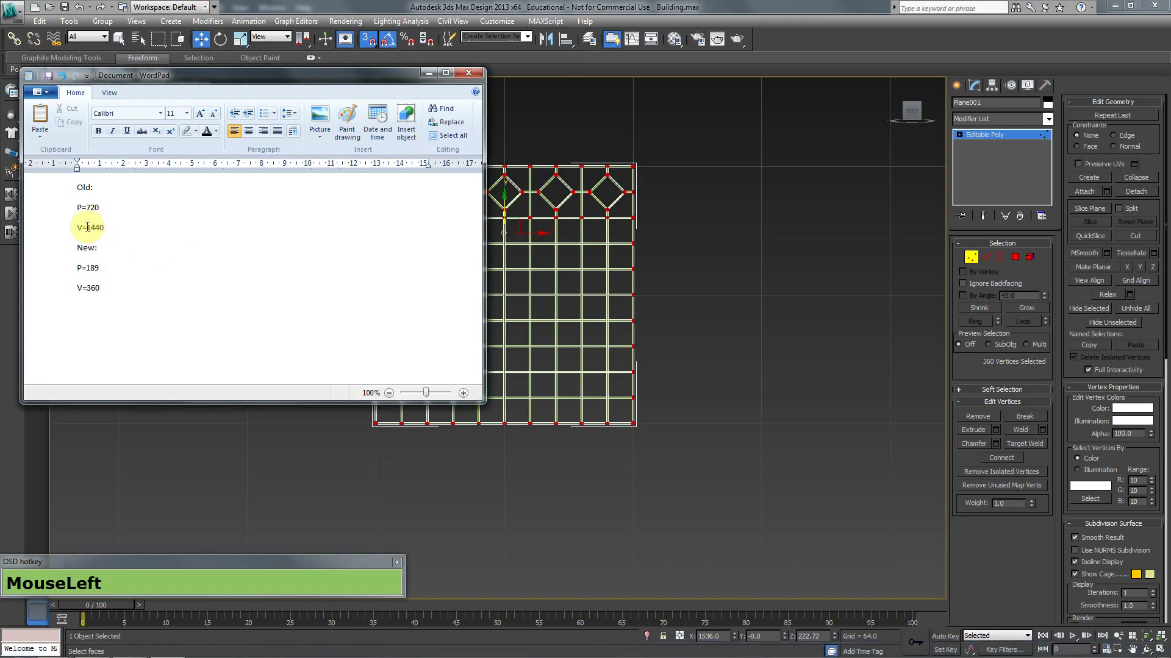
# Step: Highlight the new and old vertex counts in the notes, and close WordPad without saving the document
pyautogui.click(102, 299)
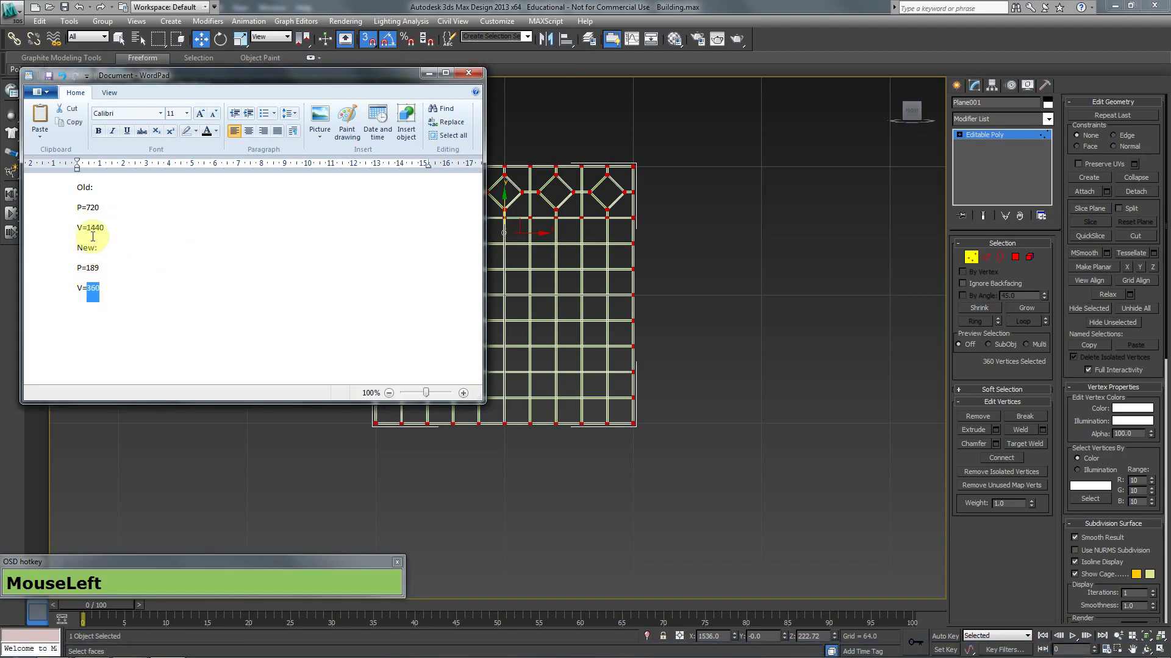
pyautogui.moveTo(87, 229); pyautogui.dragTo(118, 236)
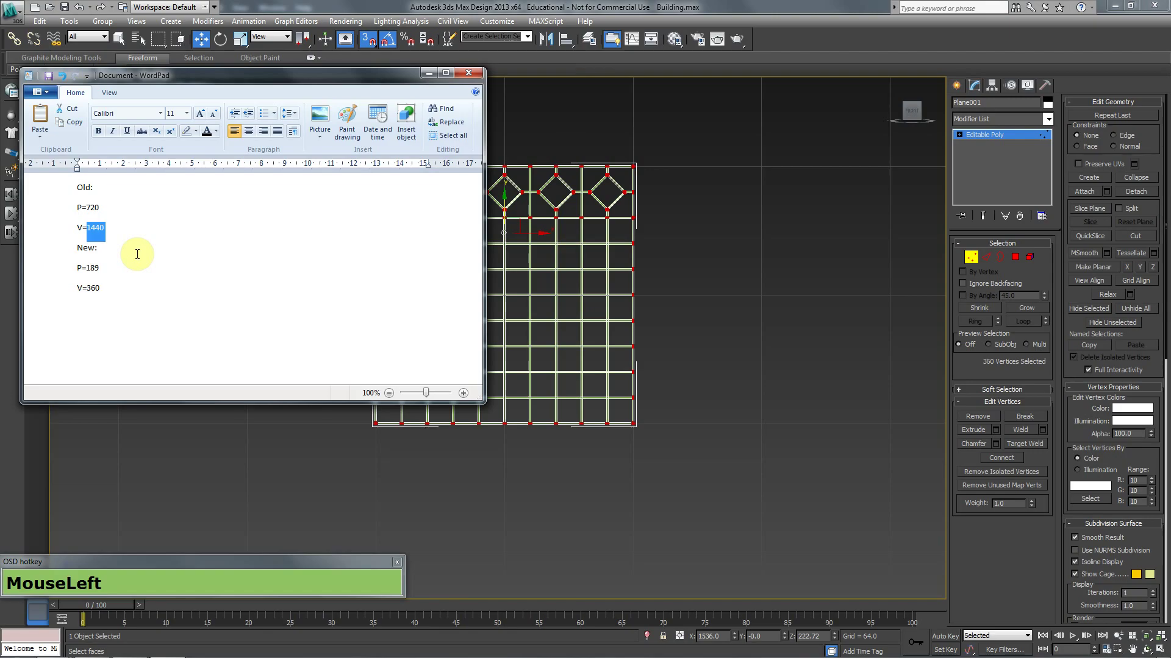
pyautogui.click(308, 313)
pyautogui.click(473, 77)
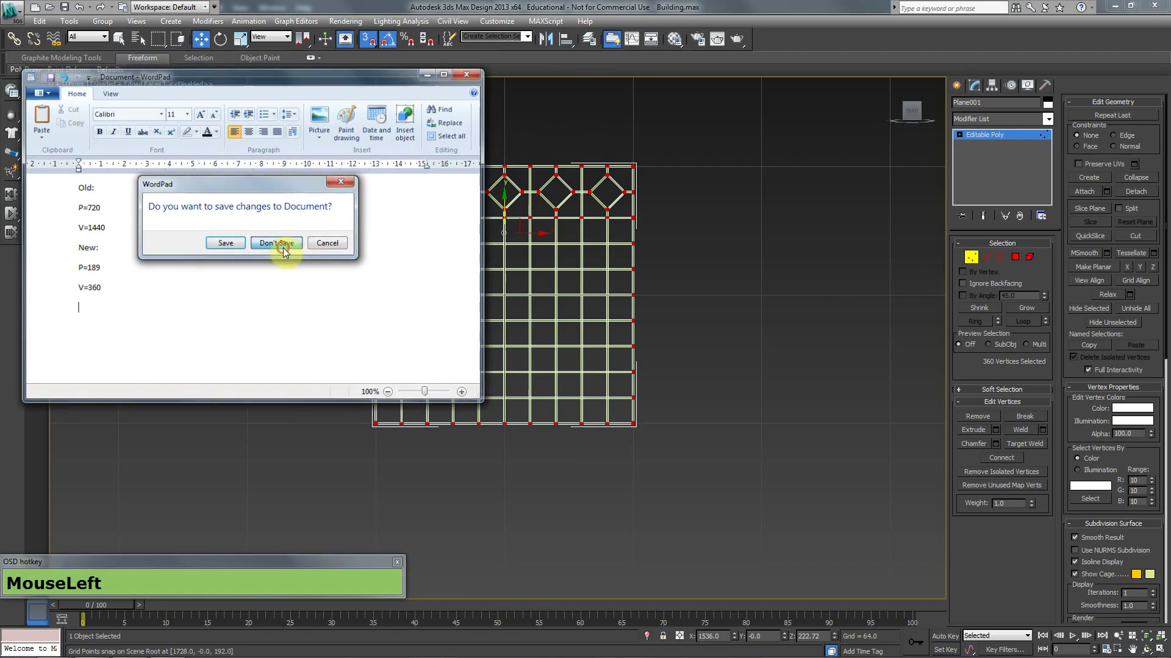
pyautogui.click(282, 243)
# Step: Finish vertex editing on the new grille and open the wall's window object for editing at Element level
pyautogui.click(971, 258)
pyautogui.scroll(-7, 449, 379)
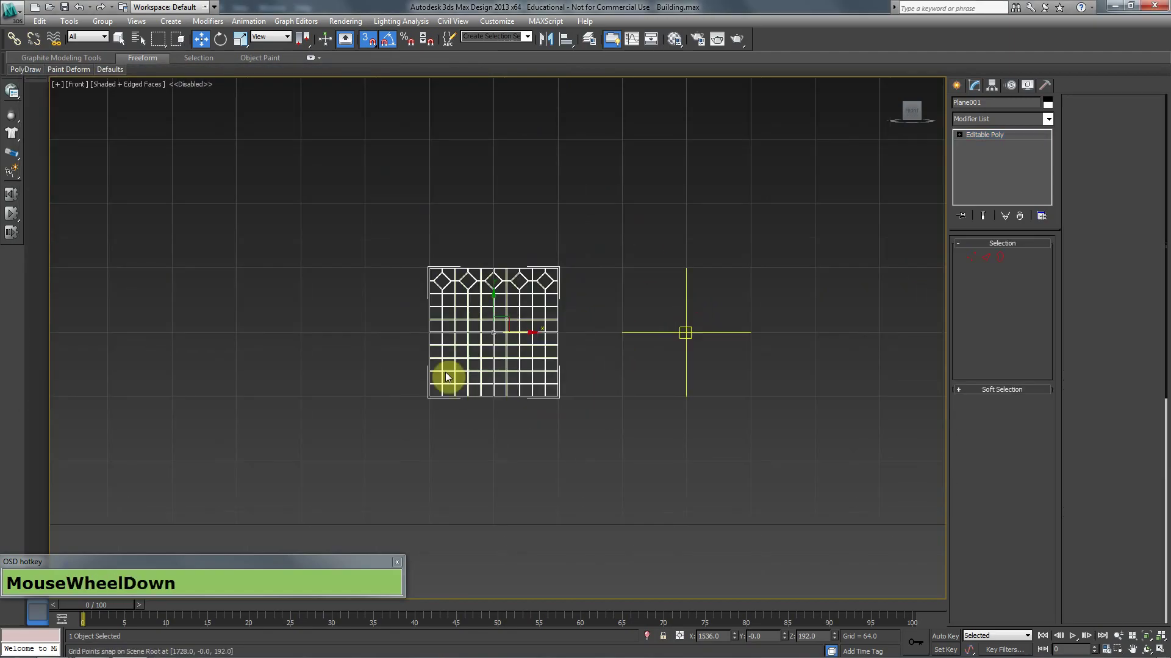
pyautogui.scroll(2, 610, 402)
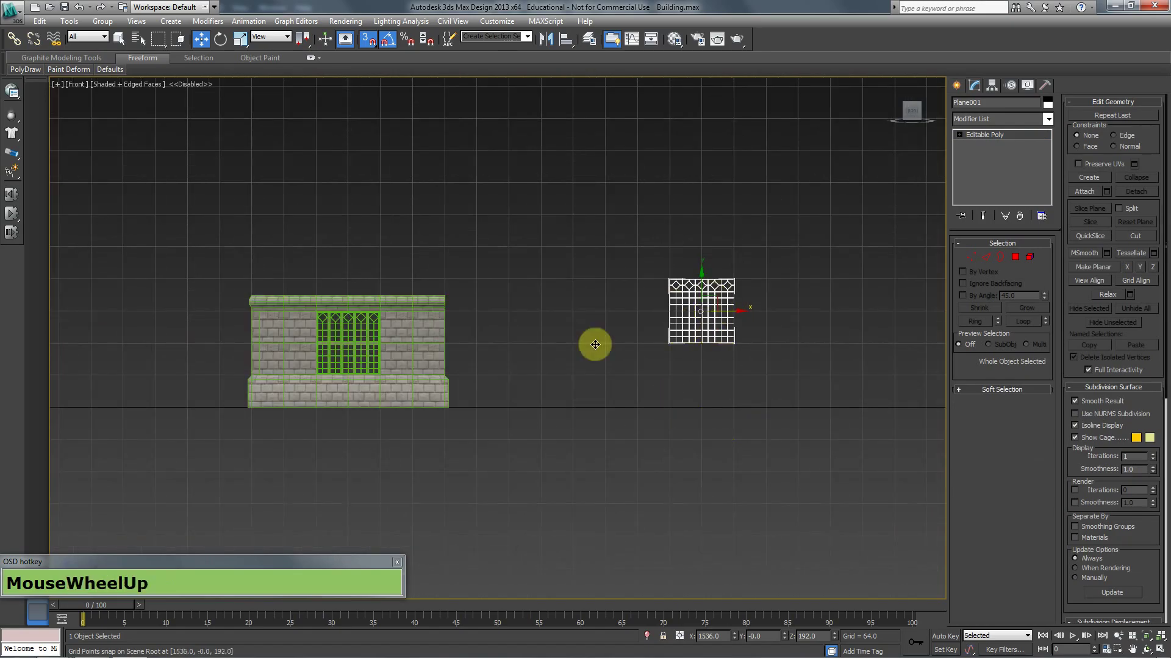
pyautogui.scroll(2, 489, 379)
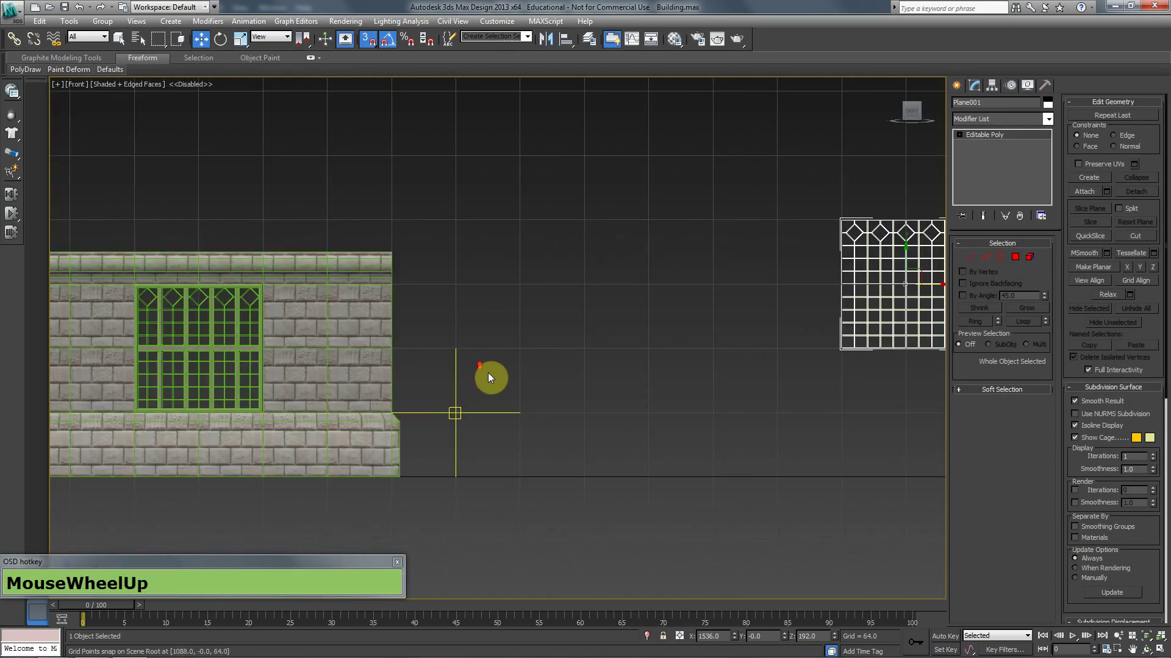
pyautogui.click(249, 327)
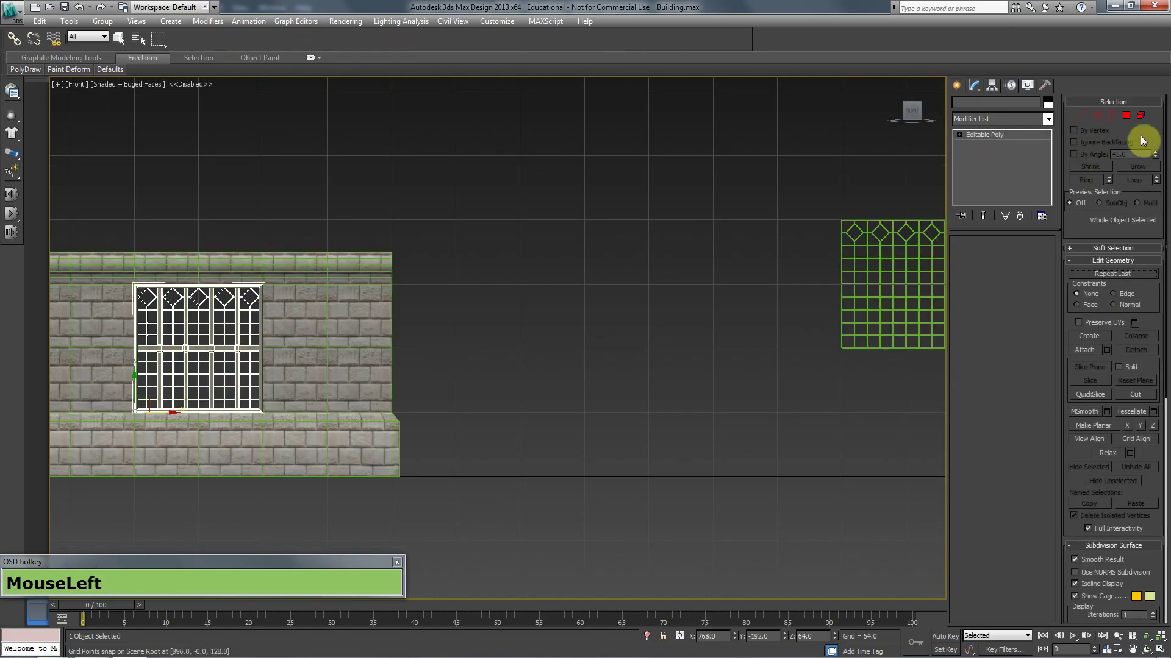
pyautogui.click(1031, 254)
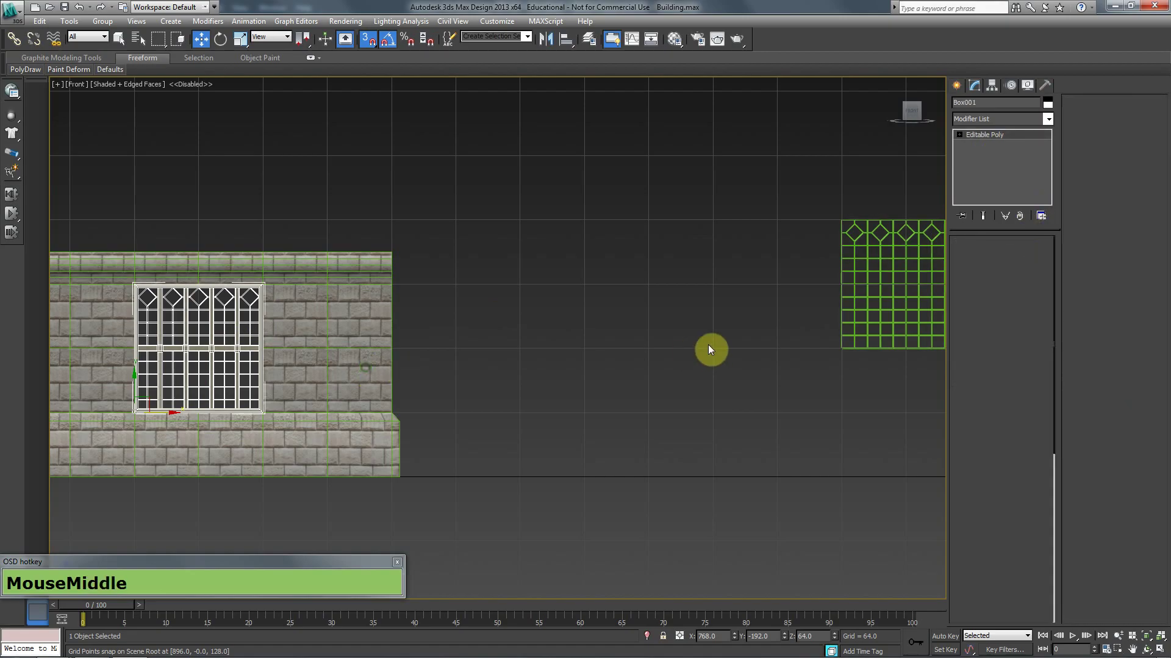
# Step: Select all elements of the wall's window, exclude the frame from the selection, delete the old grille, and leave Element level
pyautogui.moveTo(546, 351); pyautogui.dragTo(445, 357, button='middle')
pyautogui.click(50, 518)
pyautogui.hotkey('ctrl', 'a')
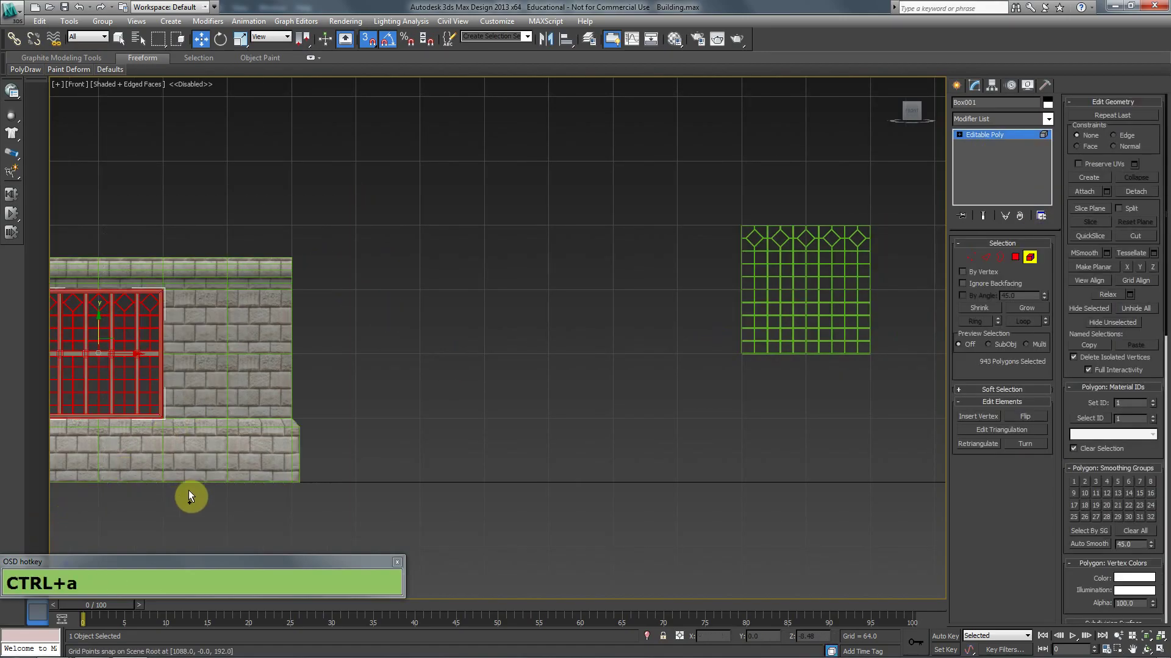
pyautogui.moveTo(209, 433); pyautogui.dragTo(583, 405, button='middle')
pyautogui.scroll(3, 583, 405)
pyautogui.keyDown('alt'); pyautogui.click(404, 331); pyautogui.keyUp('alt')
pyautogui.press('Delete')
pyautogui.scroll(-5, 568, 372)
pyautogui.click(1028, 259)
# Step: Select the new grille and move it in the front view into the wall's window opening, at X 832 and Z 128
pyautogui.scroll(-3, 765, 367)
pyautogui.click(934, 294)
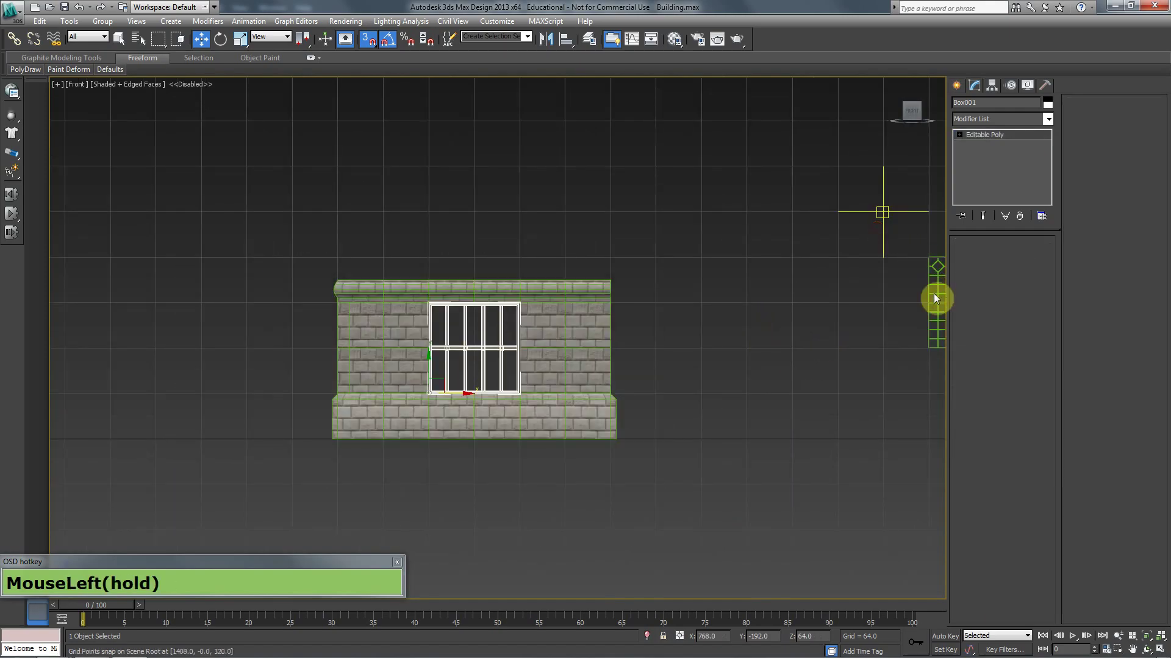
pyautogui.moveTo(810, 320); pyautogui.dragTo(658, 312, button='middle')
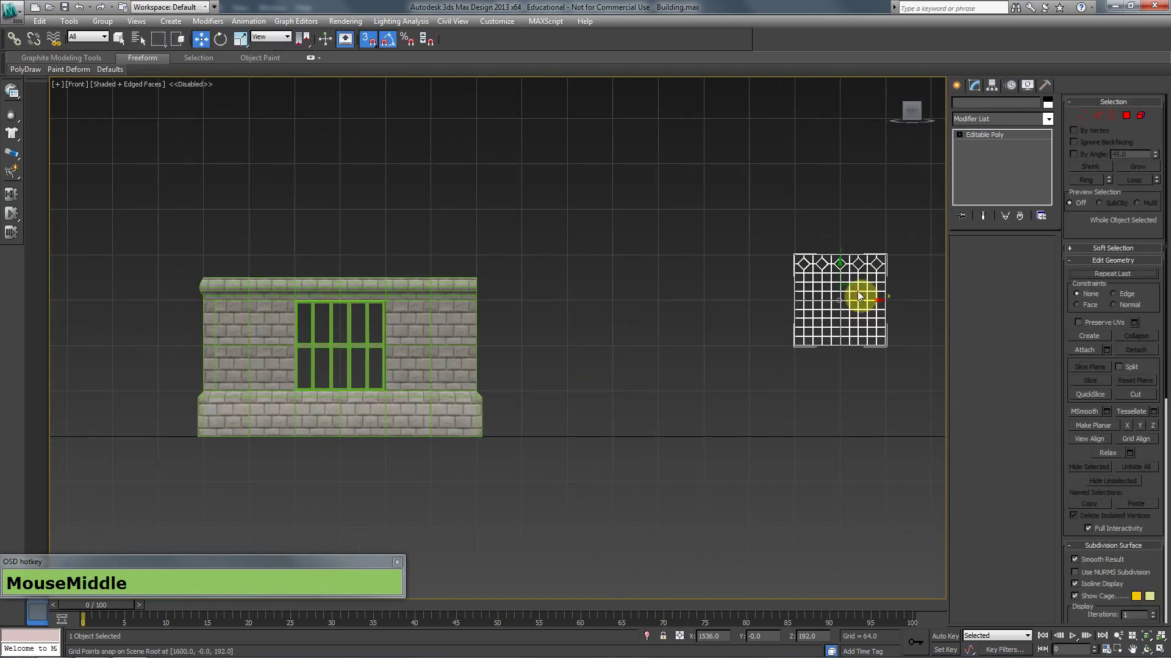
pyautogui.moveTo(844, 283); pyautogui.dragTo(339, 348)
pyautogui.scroll(4, 340, 348)
# Step: In the top view, move the new grille with snapping to the depth of the wall, at Y -192
pyautogui.press('t')
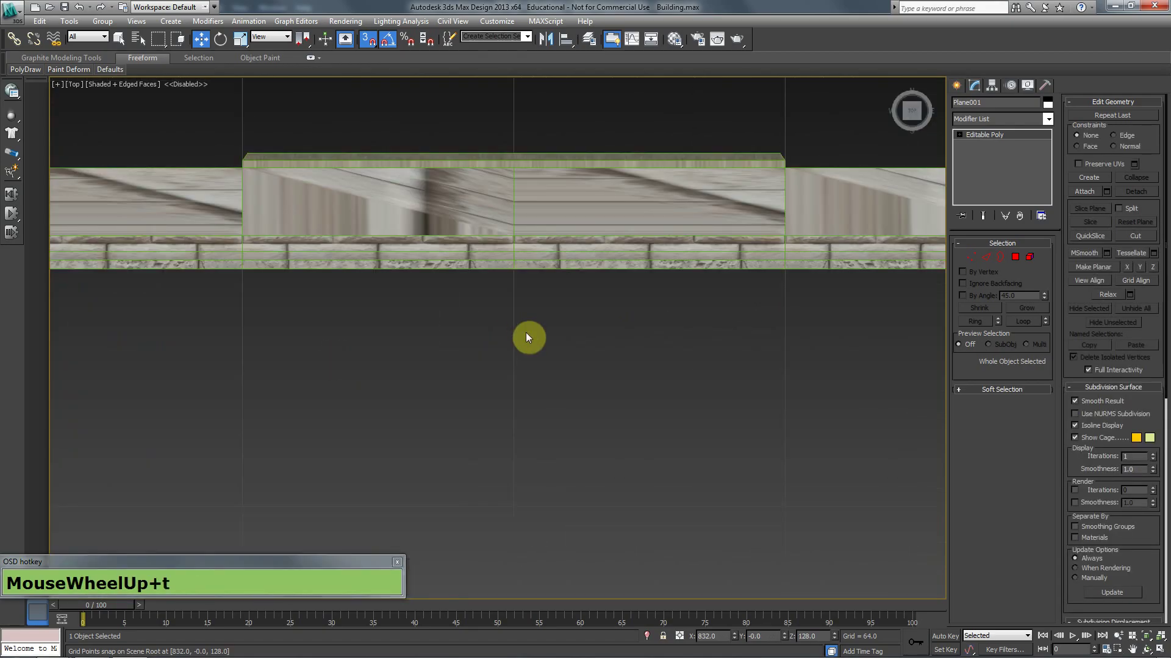
pyautogui.moveTo(526, 331); pyautogui.dragTo(528, 327, button='middle')
pyautogui.scroll(-7, 528, 329)
pyautogui.scroll(2, 498, 255)
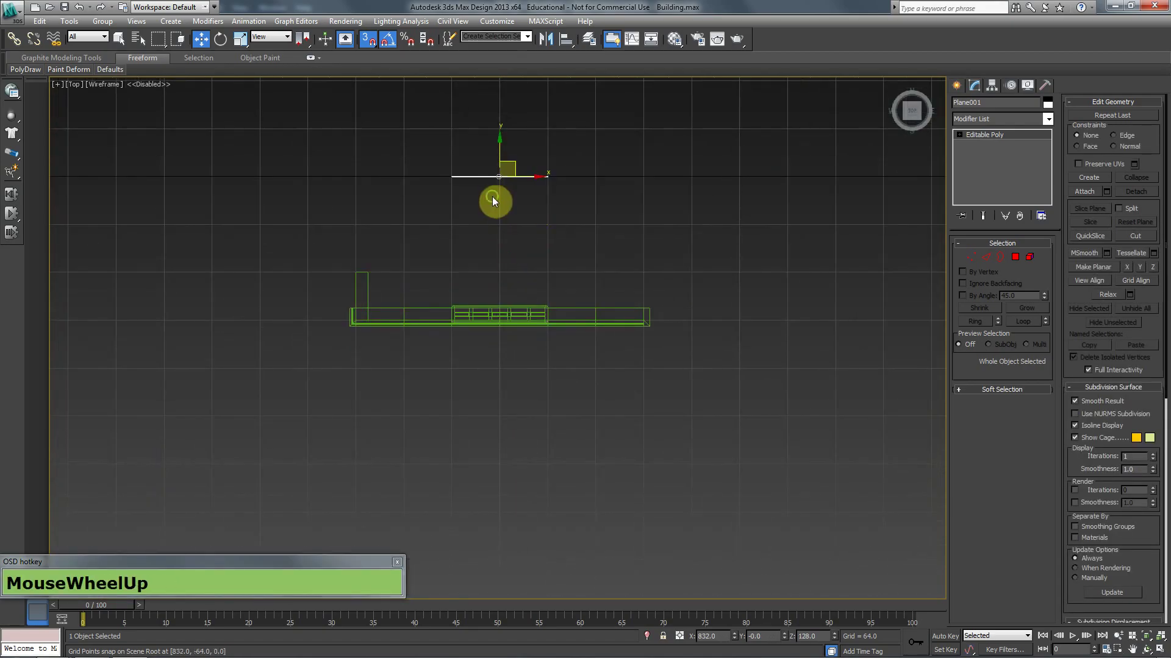
pyautogui.moveTo(497, 162); pyautogui.dragTo(494, 203, button='middle')
pyautogui.moveTo(494, 208); pyautogui.dragTo(497, 366)
pyautogui.scroll(1, 498, 366)
# Step: Turn off snapping and move the grille slightly back into the window frame, to a Y position of about -184
pyautogui.scroll(8, 497, 367)
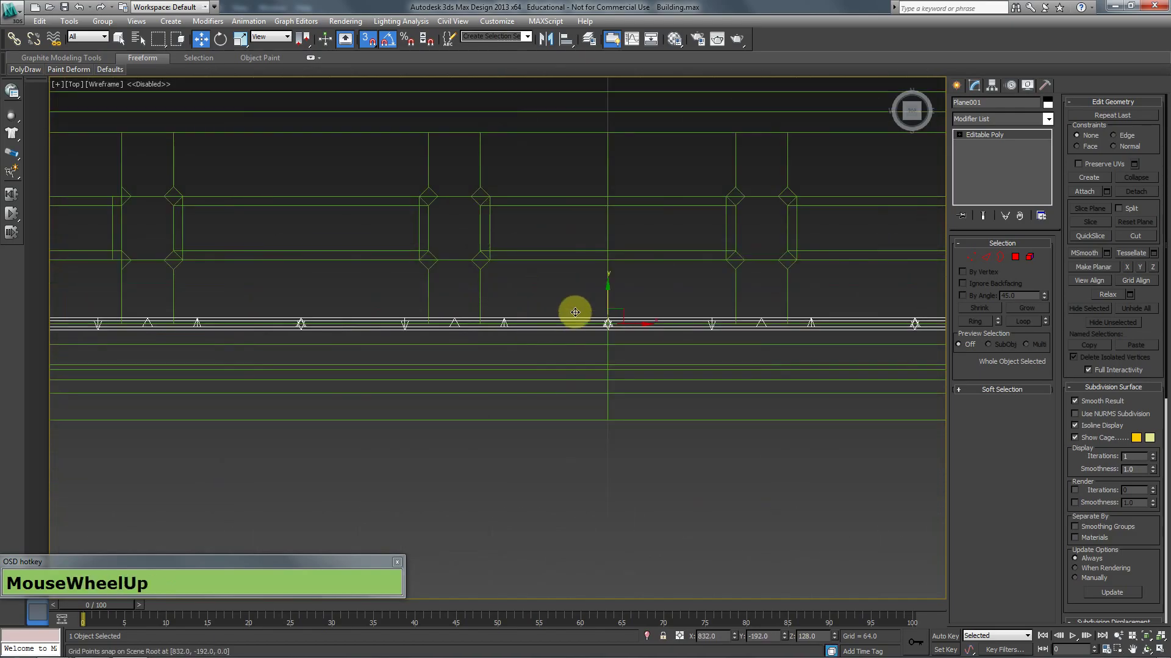
pyautogui.press('s')
pyautogui.moveTo(610, 297); pyautogui.dragTo(612, 204)
# Step: Change to the shaded perspective view, and switch to the browser to examine the window in the mansion reference photo
pyautogui.press('p')
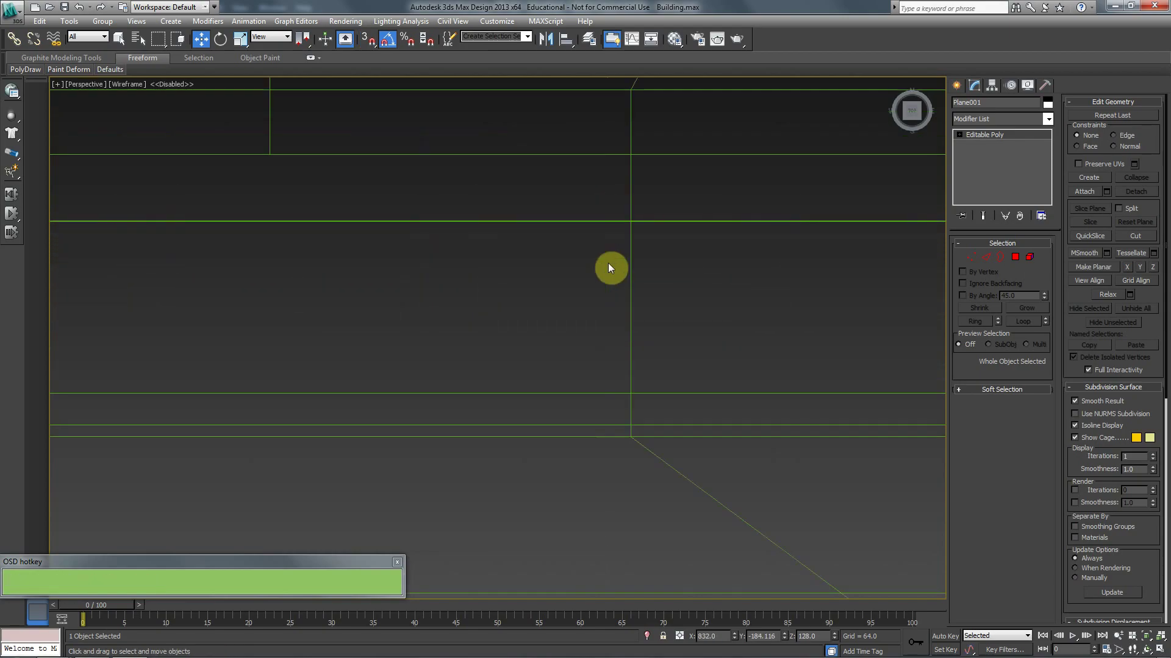
pyautogui.hotkey('alt', 'F3')
pyautogui.hotkey('alt', 'Tab')
pyautogui.hotkey('alt', 'Tab')
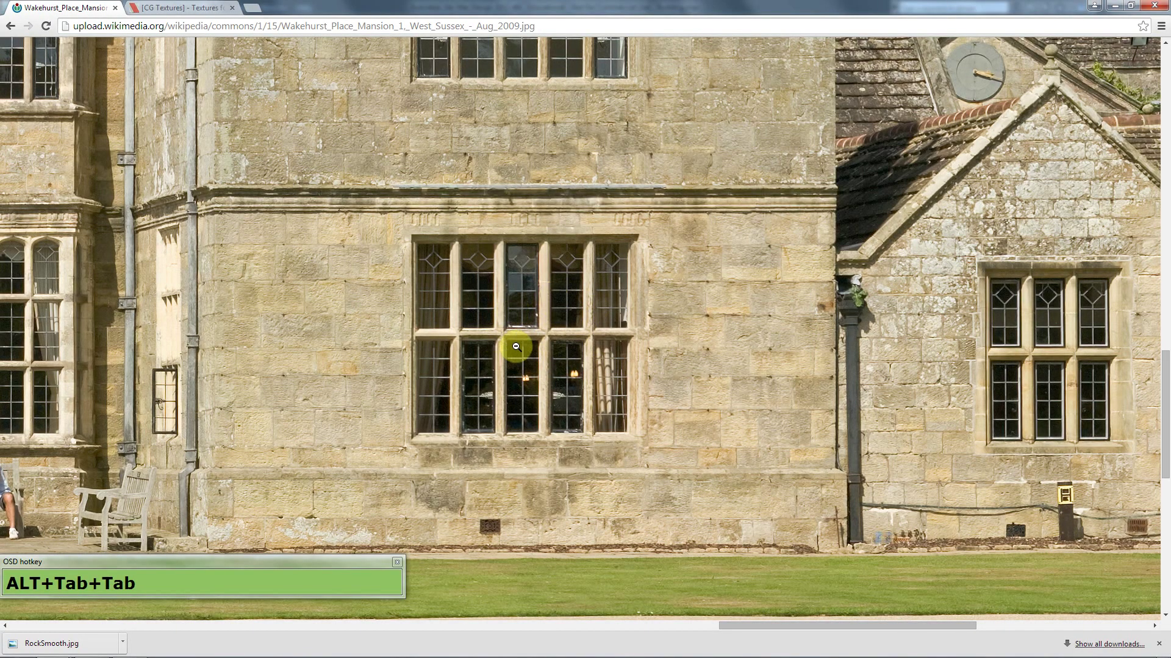
pyautogui.hotkey('alt', 'Tab')
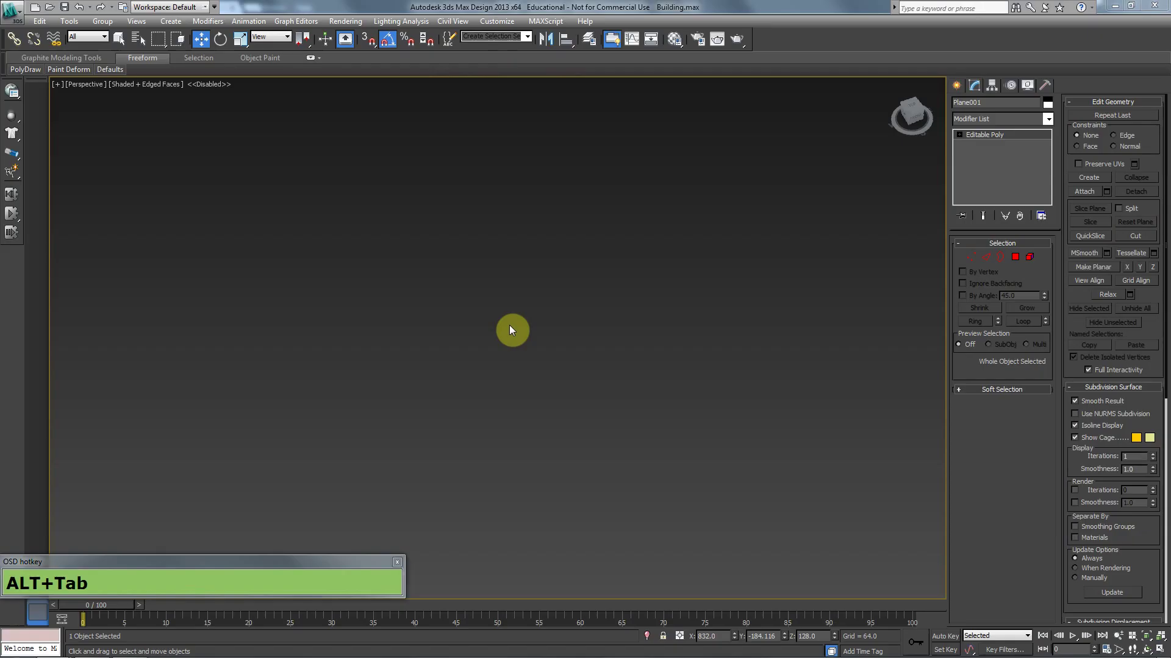
# Step: Select the window frame in 3ds Max and attach the new grille to it as one object
pyautogui.press('z')
pyautogui.scroll(-5, 495, 348)
pyautogui.keyDown('alt'); pyautogui.moveTo(512, 353); pyautogui.dragTo(961, 300, button='middle'); pyautogui.keyUp('alt')
pyautogui.scroll(4, 547, 334)
pyautogui.keyDown('alt'); pyautogui.moveTo(650, 353); pyautogui.dragTo(646, 317, button='middle'); pyautogui.keyUp('alt')
pyautogui.click(647, 318)
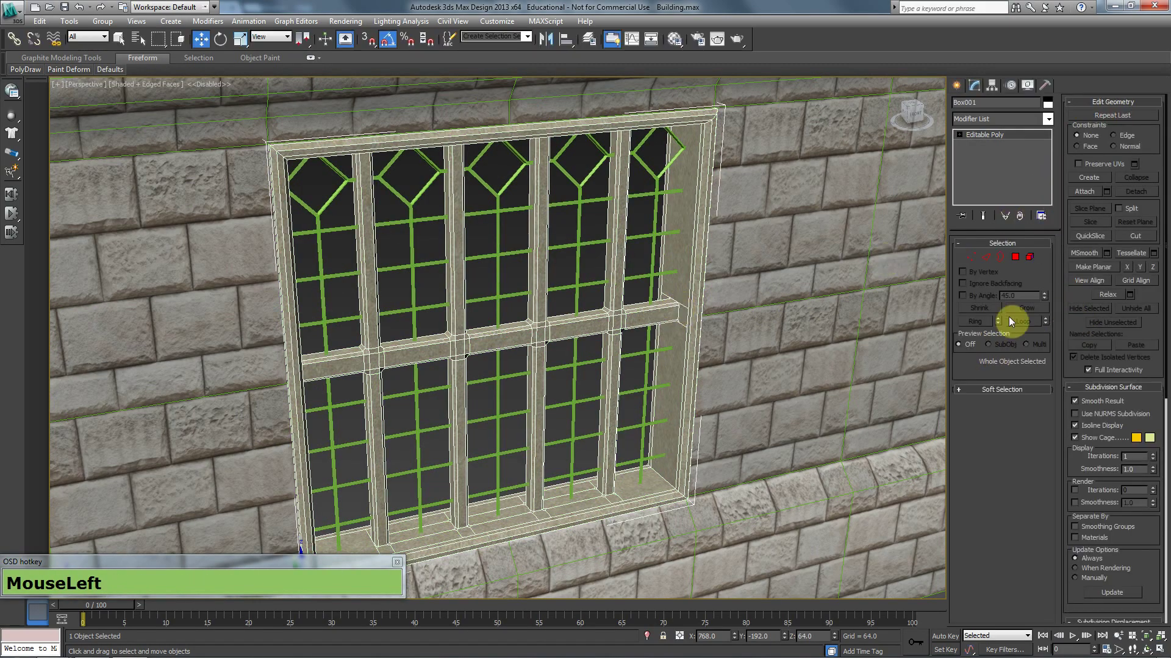
pyautogui.click(1085, 192)
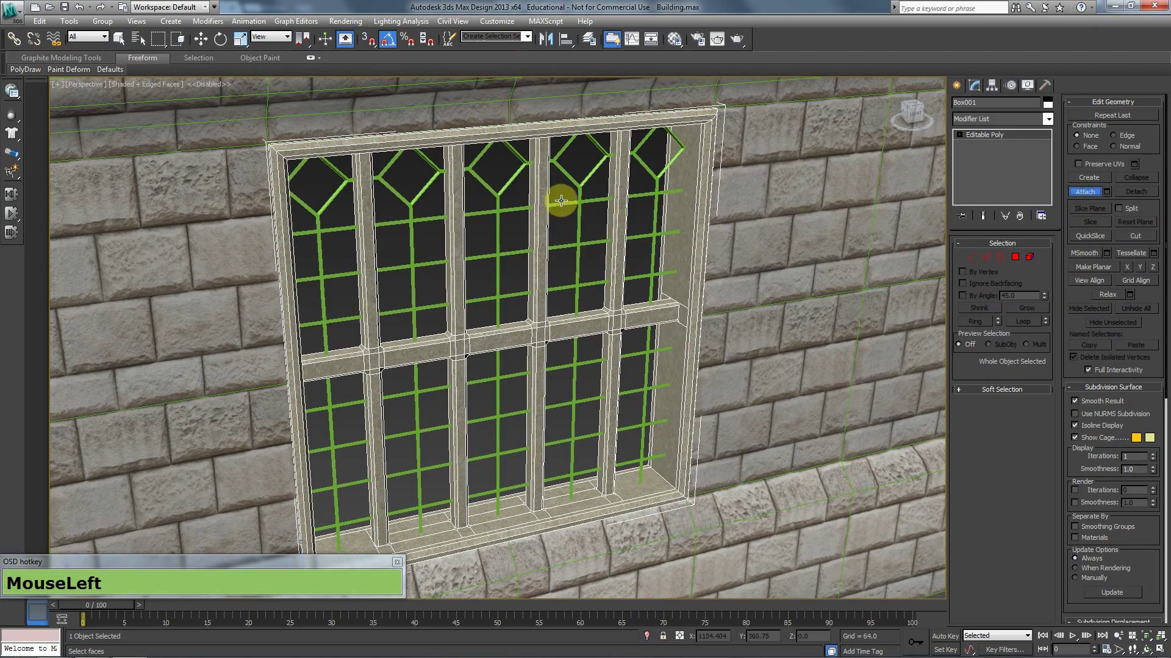
pyautogui.click(575, 200)
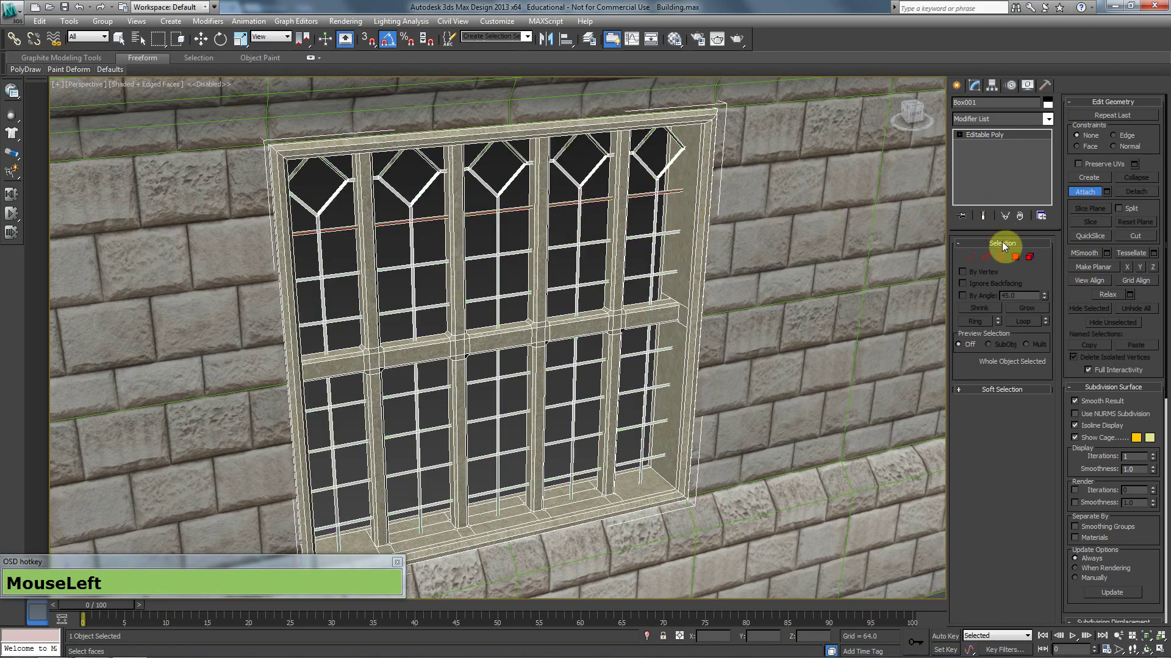
pyautogui.click(1081, 190)
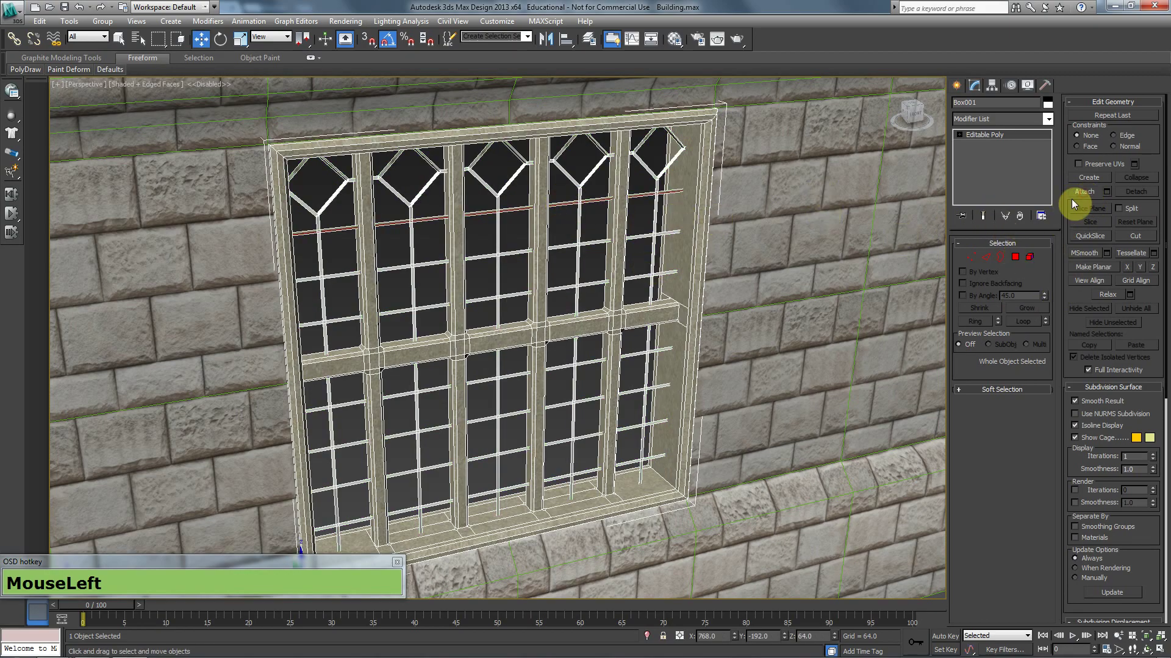
# Step: Add an Unwrap UVW modifier to the window and open the UV Editor
pyautogui.click(985, 116)
pyautogui.press('u')
pyautogui.press('n')
pyautogui.press('w')
pyautogui.press('Return')
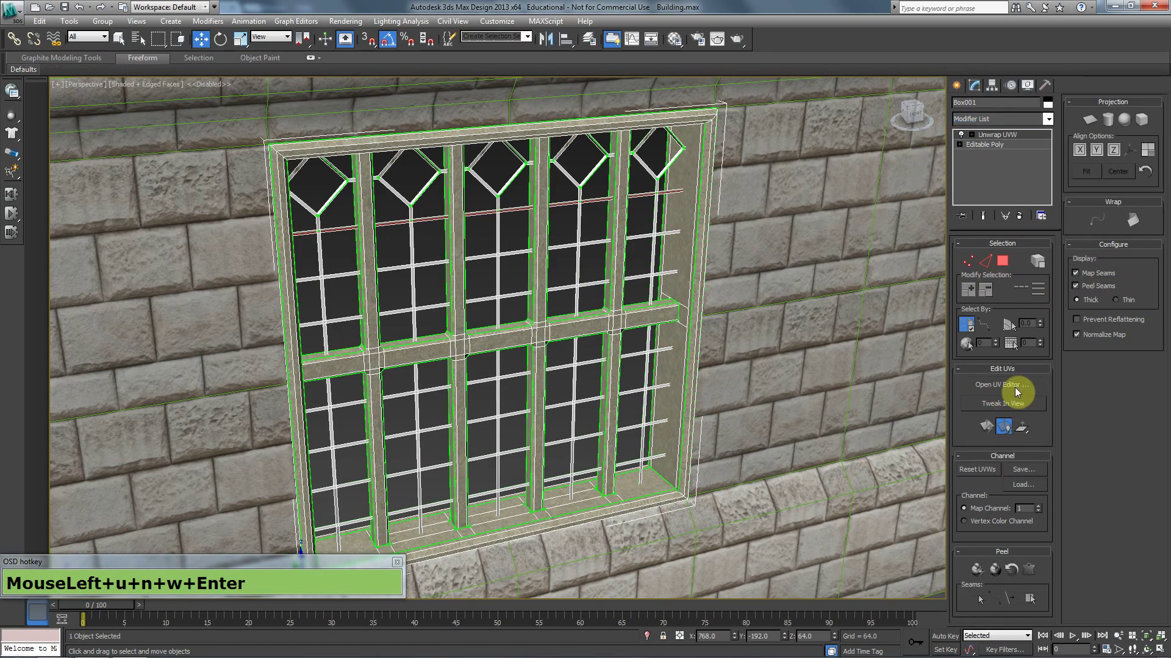
pyautogui.click(1016, 386)
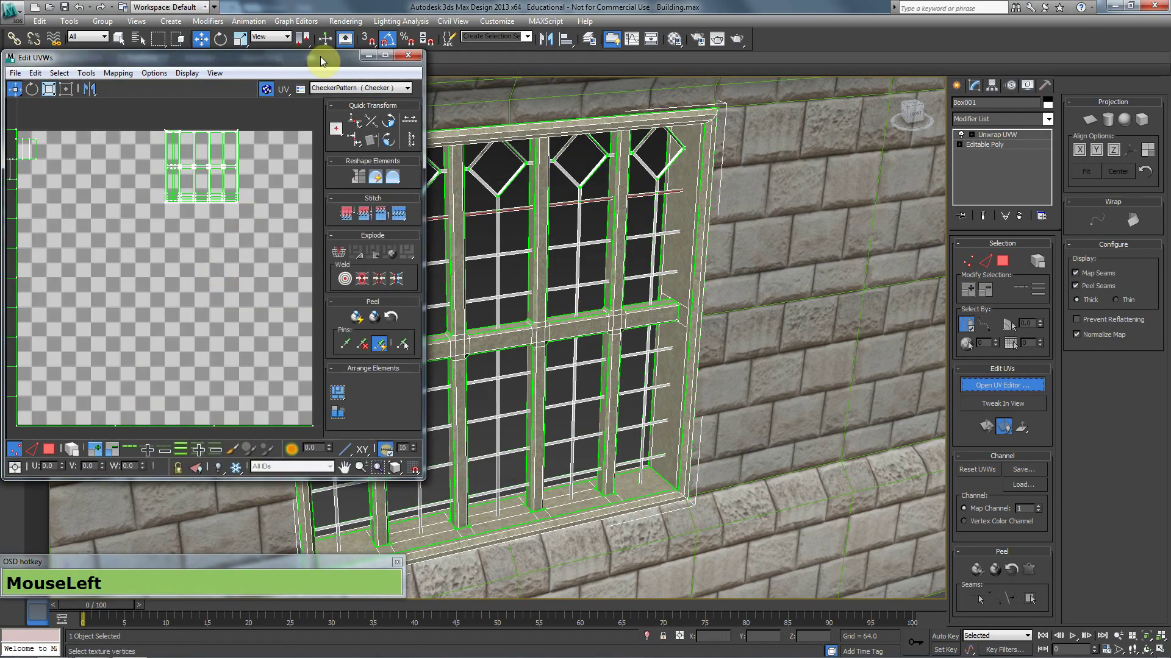
# Step: Display the BuildingTexturer01 map behind the UVs and place the UV Editor window so the model stays accessible
pyautogui.click(347, 90)
pyautogui.click(365, 109)
pyautogui.click(319, 59)
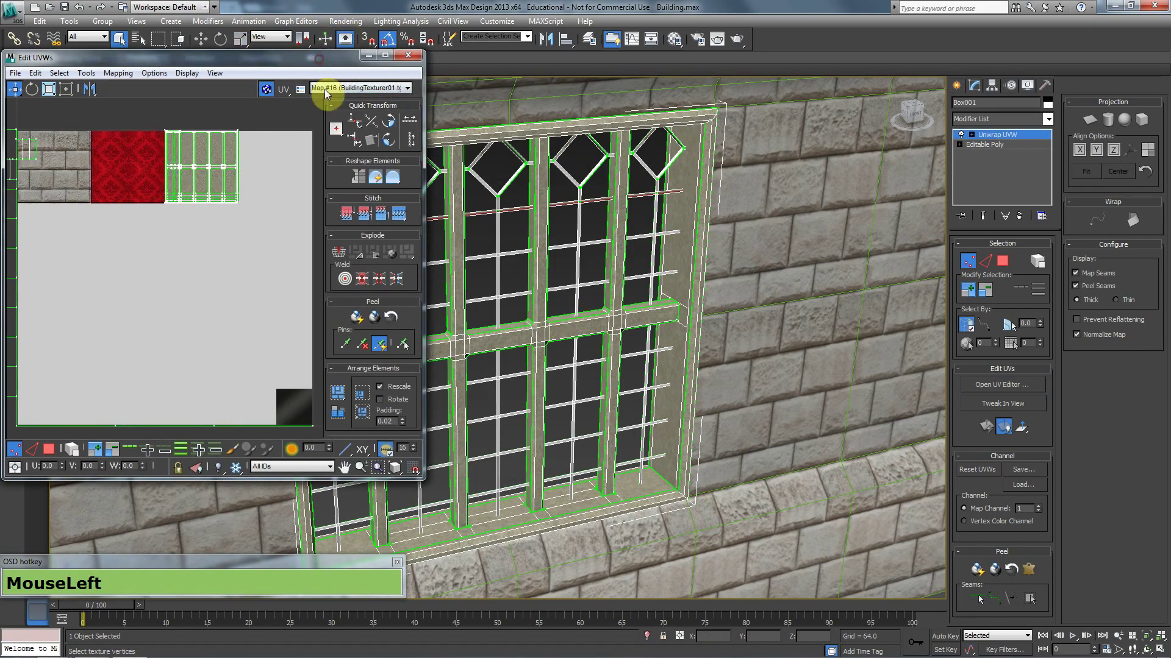
pyautogui.scroll(-6, 315, 190)
pyautogui.scroll(3, 321, 257)
pyautogui.moveTo(322, 257); pyautogui.dragTo(401, 261, button='middle')
pyautogui.click(859, 4)
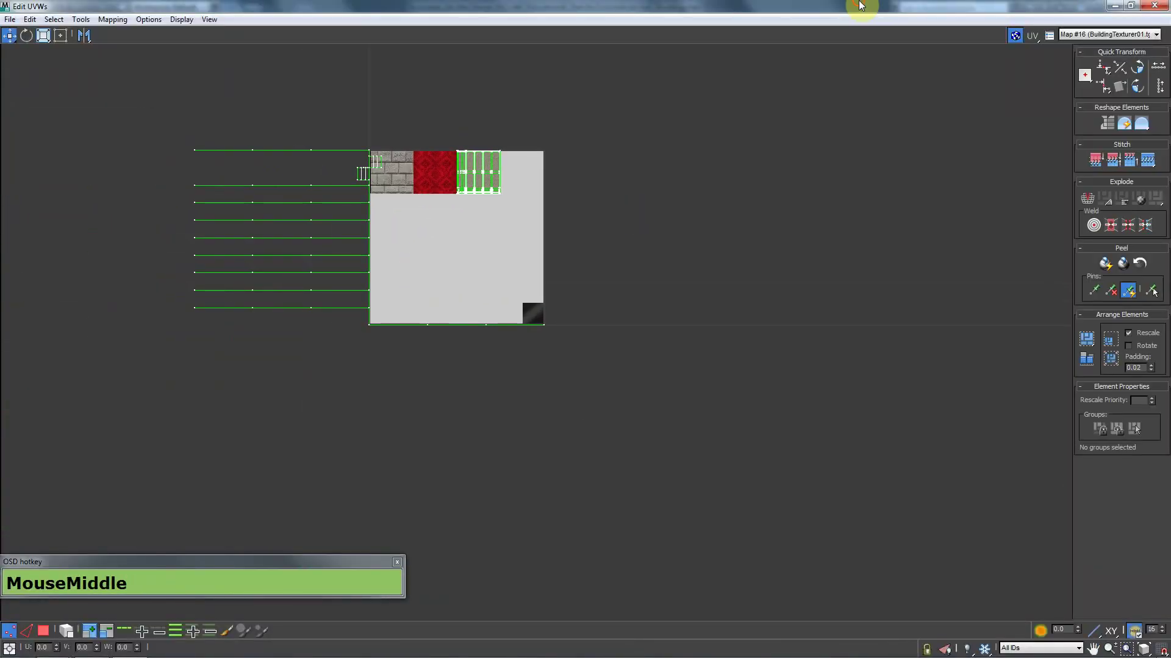
pyautogui.doubleClick(858, 2)
pyautogui.moveTo(823, 14); pyautogui.dragTo(207, 138)
pyautogui.moveTo(792, 230); pyautogui.dragTo(854, 218, button='middle')
pyautogui.scroll(-5, 854, 219)
# Step: Select all UV polygons with Ignore Backfacing off, and subtract the window frame's polygons so only the grille stays selected
pyautogui.click(1002, 263)
pyautogui.click(966, 325)
pyautogui.keyDown('alt'); pyautogui.moveTo(778, 369); pyautogui.dragTo(753, 346, button='middle'); pyautogui.keyUp('alt')
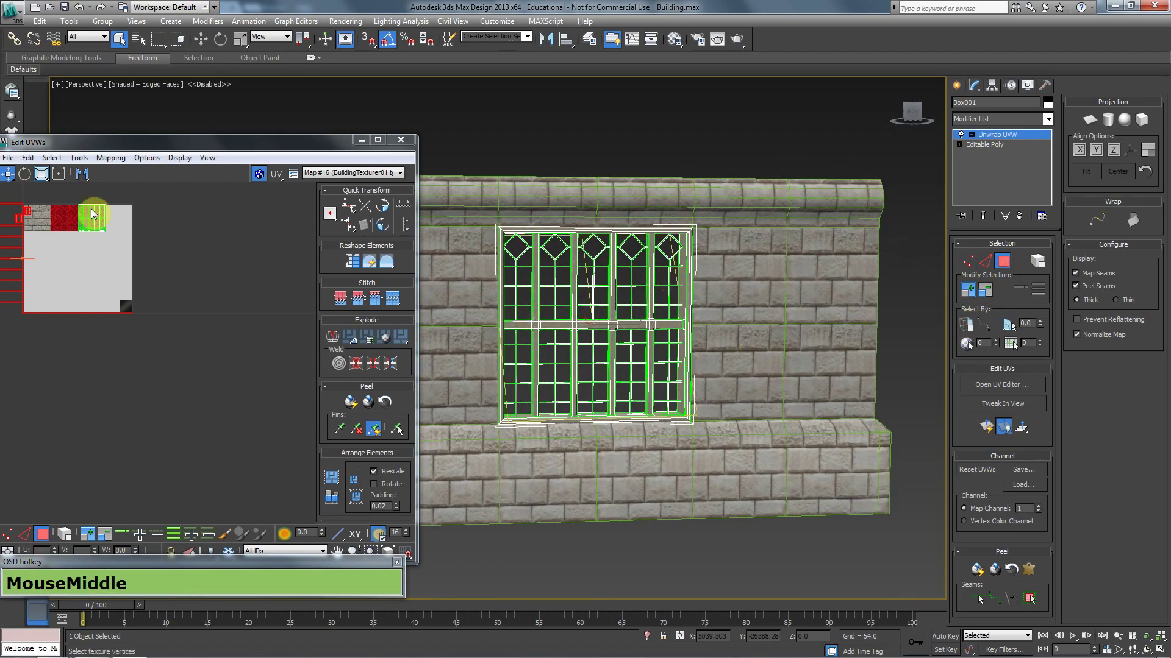
pyautogui.moveTo(259, 144); pyautogui.dragTo(494, 119)
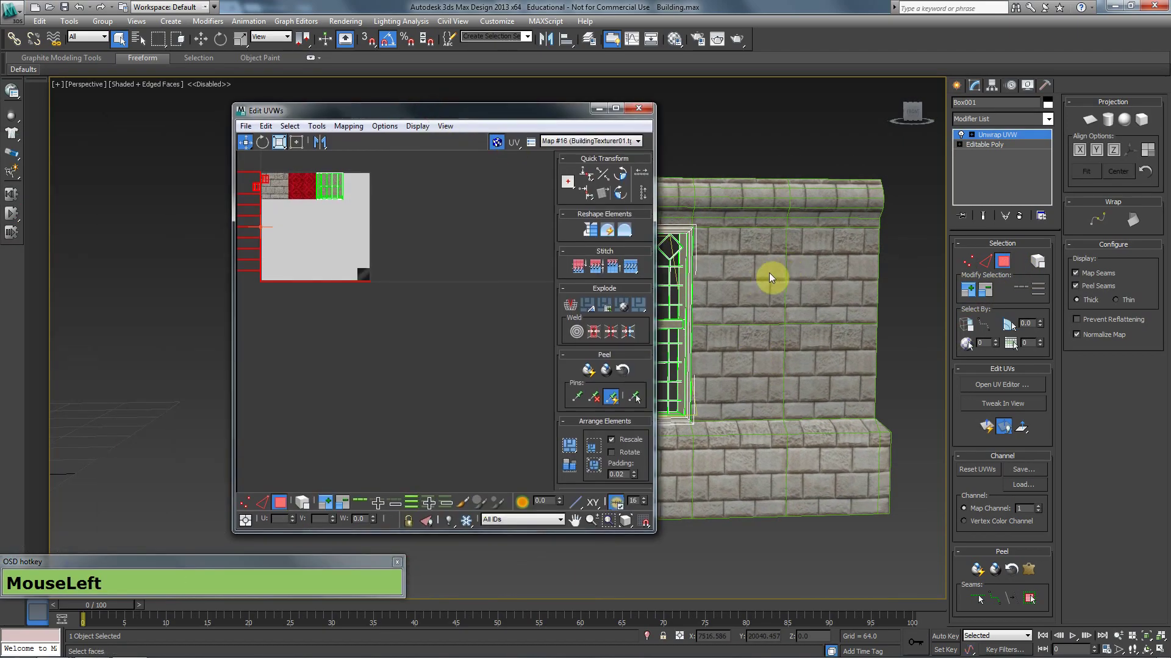
pyautogui.hotkey('ctrl', 'a')
pyautogui.moveTo(272, 340); pyautogui.dragTo(413, 345, button='middle')
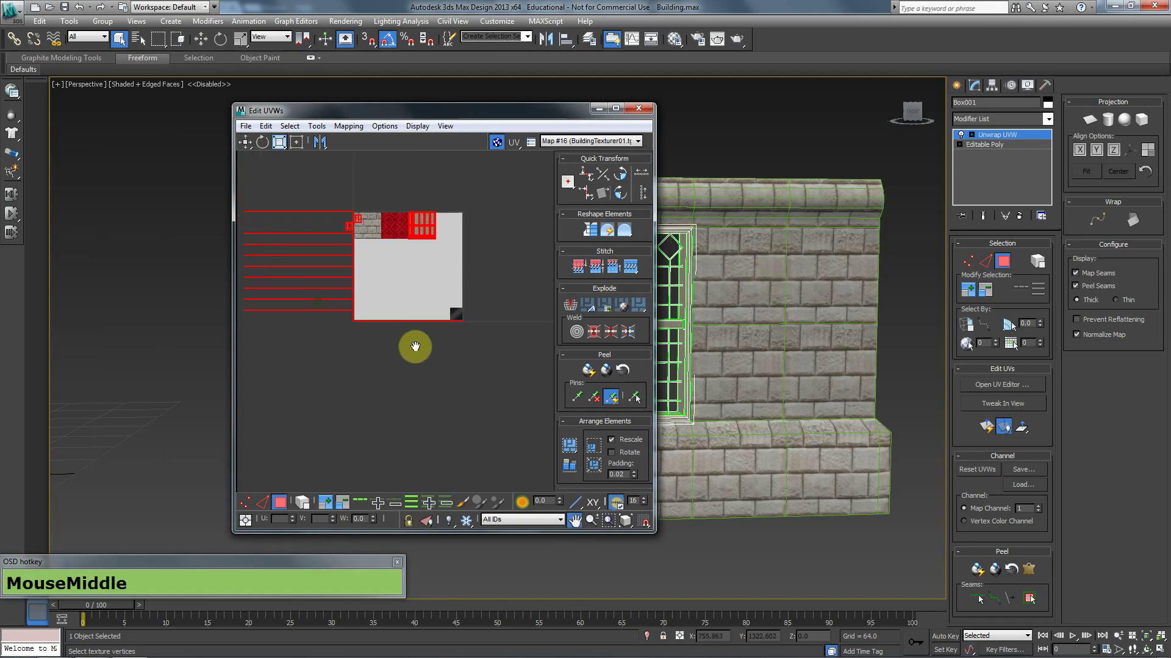
pyautogui.scroll(2, 444, 248)
pyautogui.moveTo(445, 248); pyautogui.dragTo(446, 354, button='middle')
pyautogui.keyDown('alt'); pyautogui.click(466, 270); pyautogui.keyUp('alt')
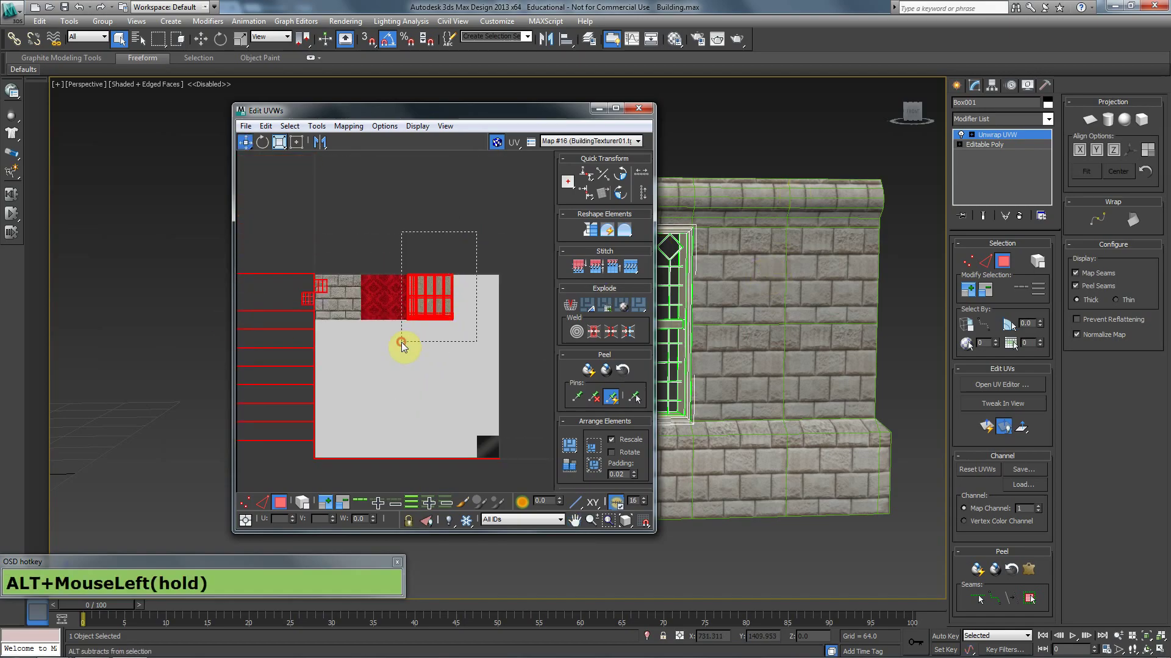
pyautogui.keyDown('alt'); pyautogui.moveTo(402, 346); pyautogui.dragTo(402, 344); pyautogui.keyUp('alt')
# Step: Examine which window polygons are selected by toggling selected-face shading and wireframe, and decline resaving the auto-backup file
pyautogui.moveTo(737, 319); pyautogui.dragTo(961, 322, button='middle')
pyautogui.press('F2')
pyautogui.scroll(2, 769, 304)
pyautogui.press('F2')
pyautogui.moveTo(808, 316); pyautogui.dragTo(775, 320, button='middle')
pyautogui.press('F2')
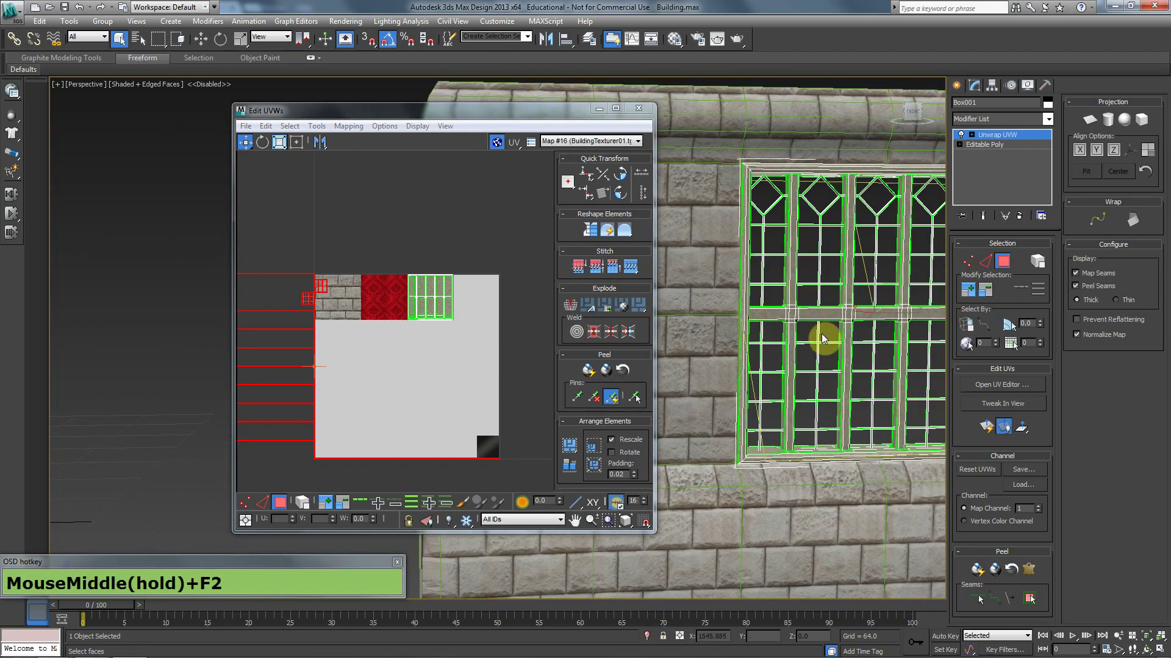
pyautogui.moveTo(842, 293); pyautogui.dragTo(740, 323, button='middle')
pyautogui.press('F3')
pyautogui.press('F3')
pyautogui.press('F2')
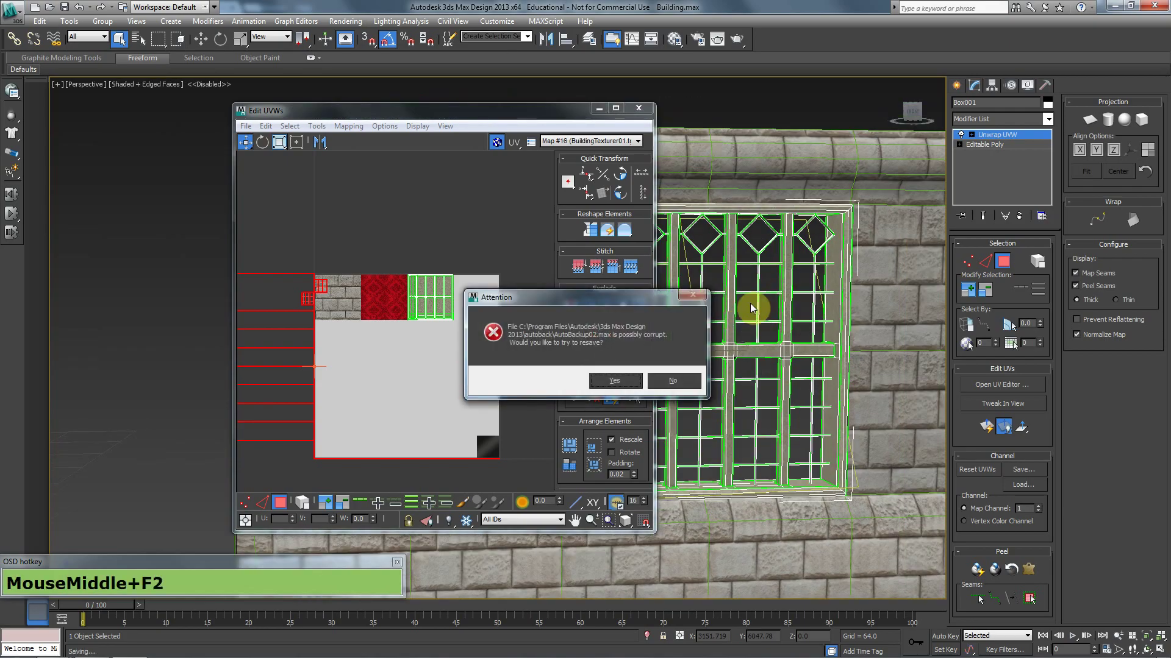
pyautogui.click(682, 380)
# Step: Inspect the selected grille bars up close, moving the UV Editor clear of the window
pyautogui.scroll(4, 788, 291)
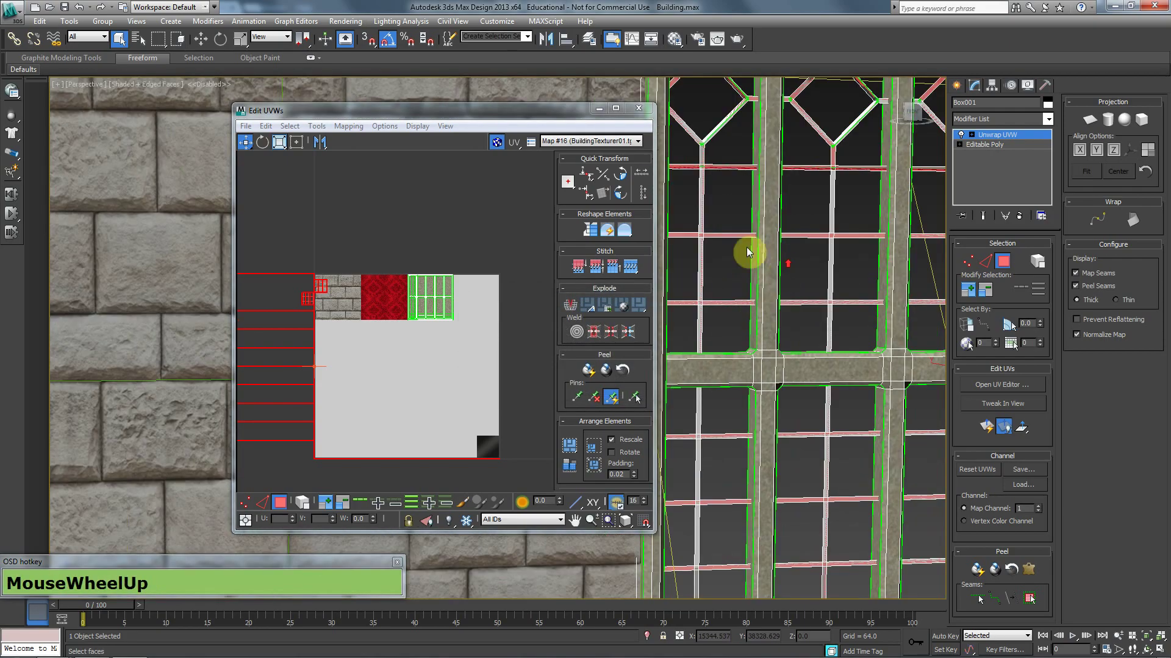
pyautogui.moveTo(580, 110); pyautogui.dragTo(292, 124)
pyautogui.scroll(-3, 750, 248)
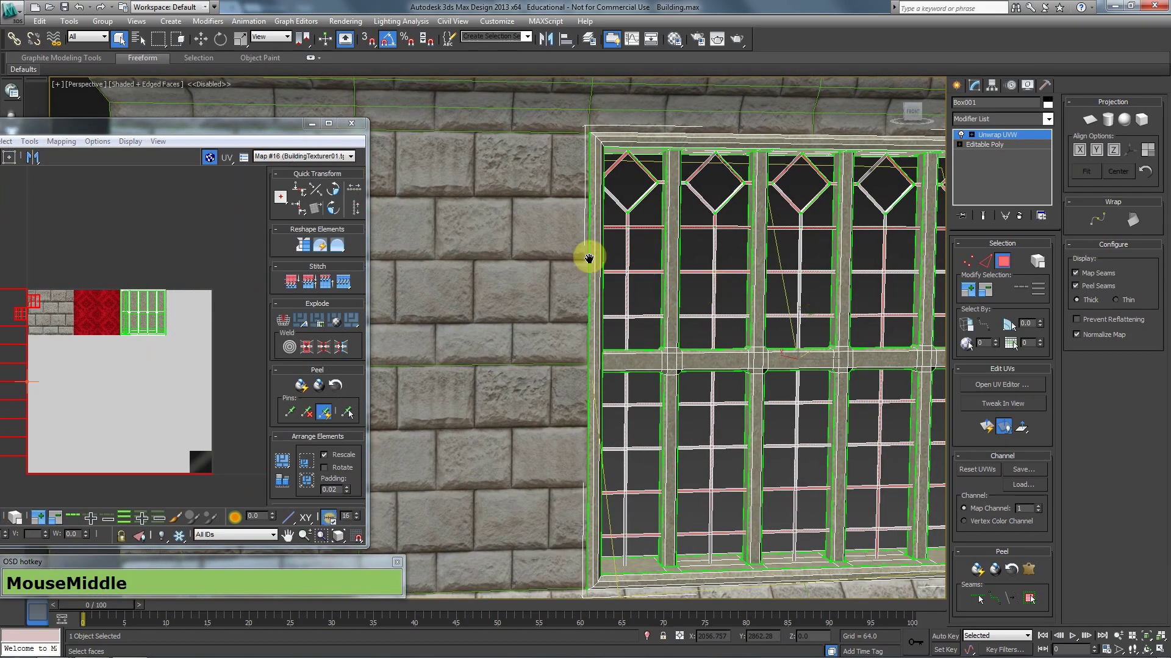
pyautogui.moveTo(589, 259); pyautogui.dragTo(664, 261, button='middle')
pyautogui.moveTo(254, 128); pyautogui.dragTo(450, 0)
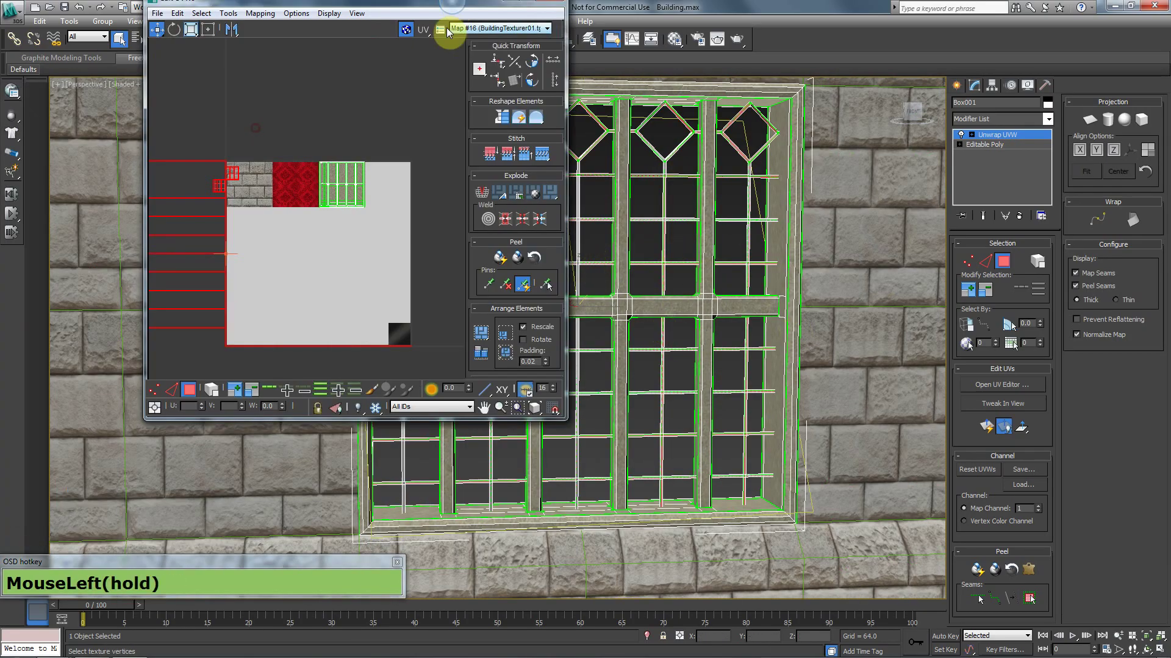
pyautogui.scroll(-3, 347, 183)
pyautogui.moveTo(644, 3); pyautogui.dragTo(309, 76)
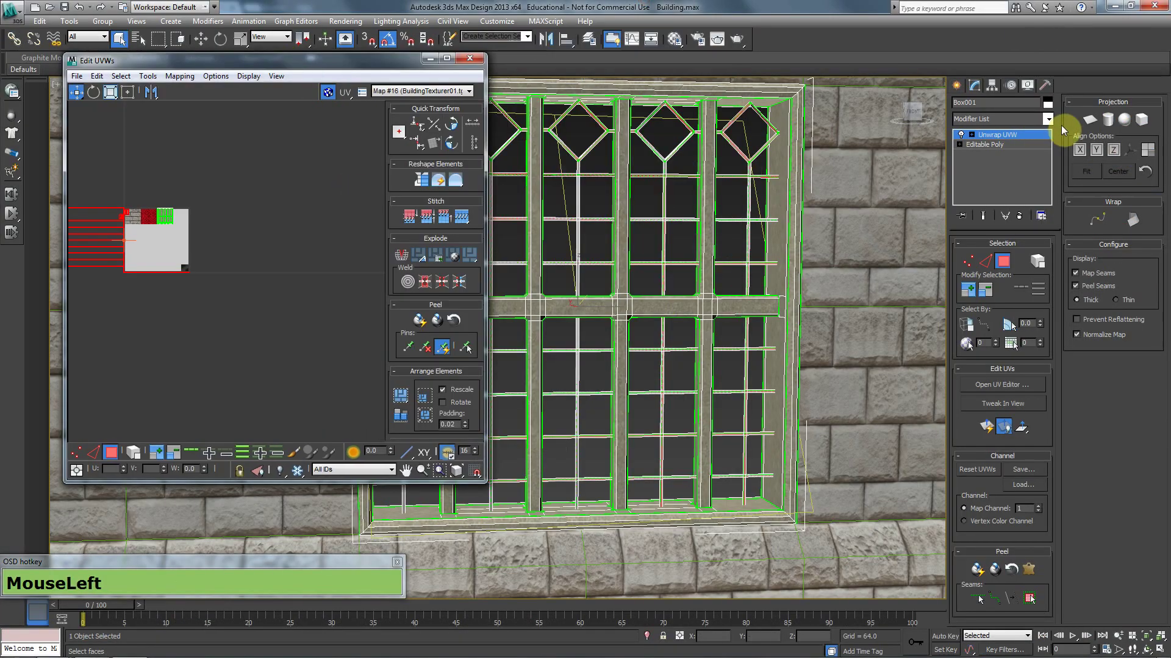
# Step: Apply a planar map to the selected grille polygons, trying the Y and X alignments and settling on Z
pyautogui.click(1089, 122)
pyautogui.click(1097, 150)
pyautogui.click(1079, 150)
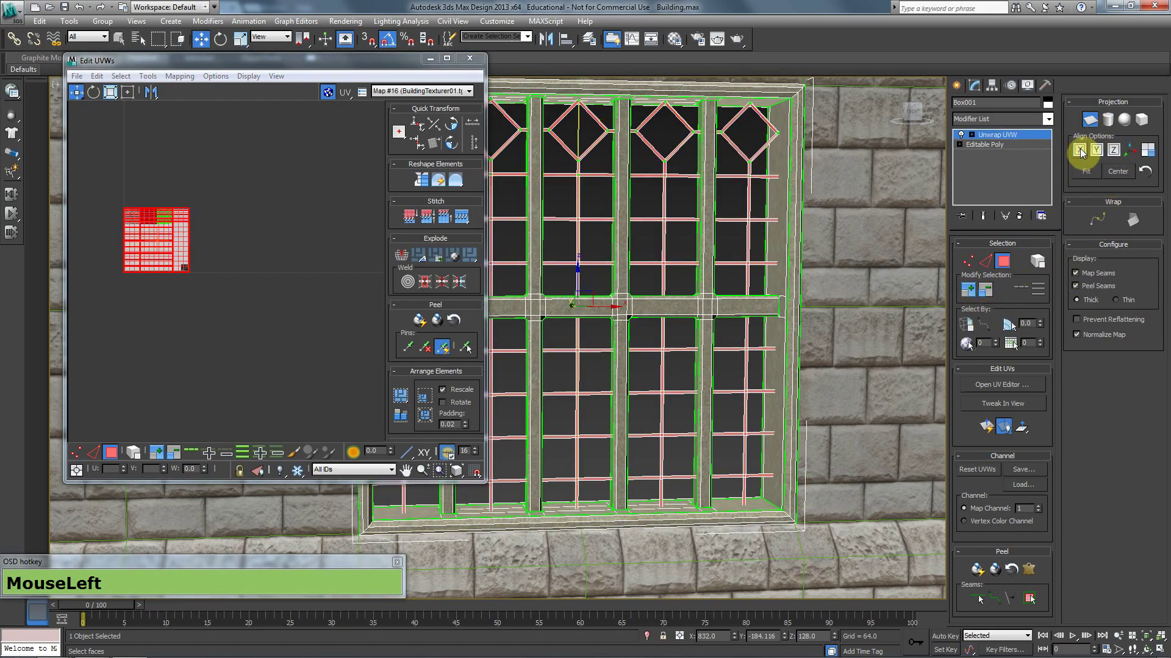
pyautogui.click(1112, 151)
pyautogui.moveTo(610, 333); pyautogui.dragTo(726, 331, button='middle')
pyautogui.scroll(1, 140, 262)
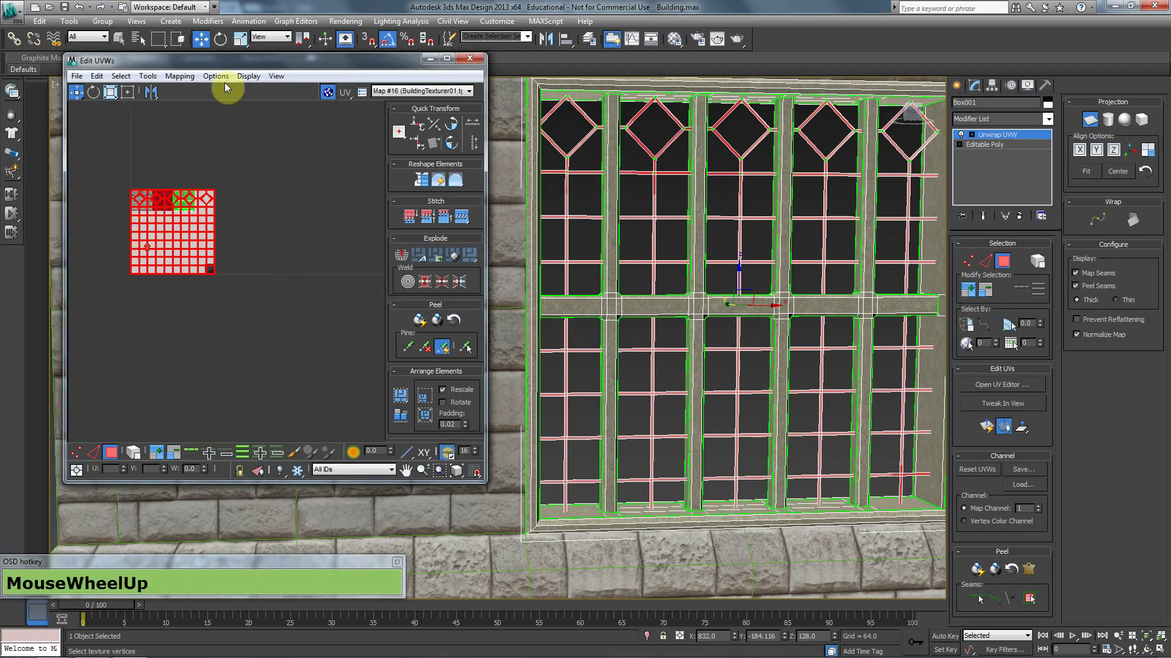
# Step: Exit the planar projection and shrink the grille's UVs with percent-snapped Freeform scaling onto the dark square in the texture's lower-right corner
pyautogui.click(407, 40)
pyautogui.scroll(2, 275, 183)
pyautogui.moveTo(275, 183); pyautogui.dragTo(366, 188, button='middle')
pyautogui.moveTo(206, 122); pyautogui.dragTo(141, 94, button='middle')
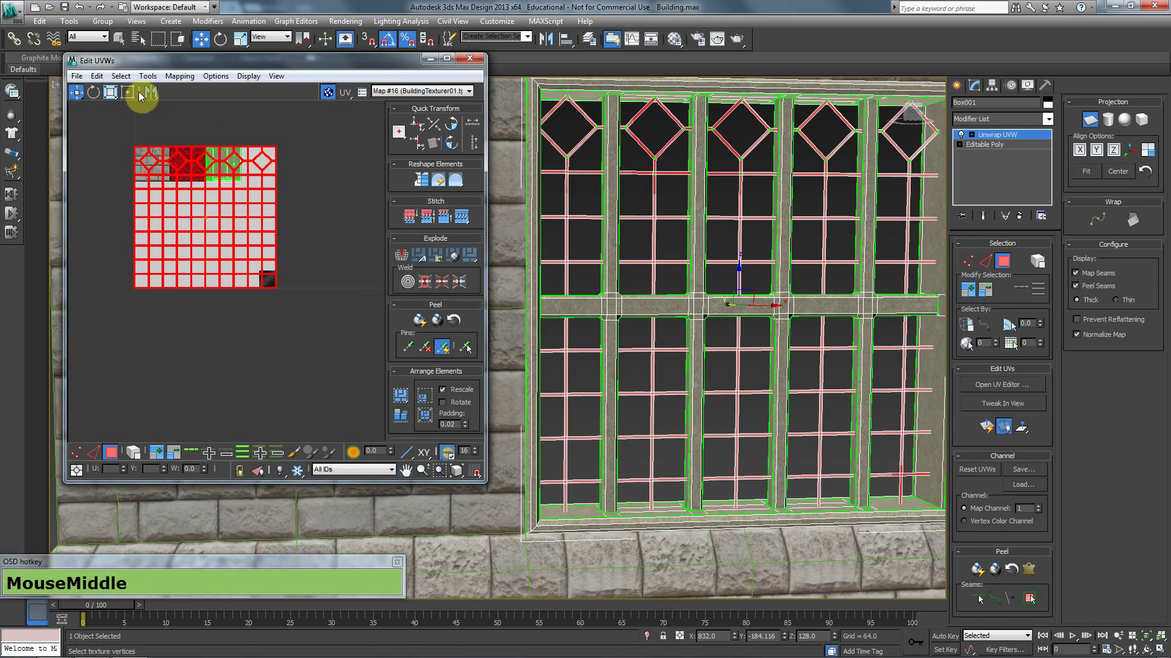
pyautogui.click(127, 92)
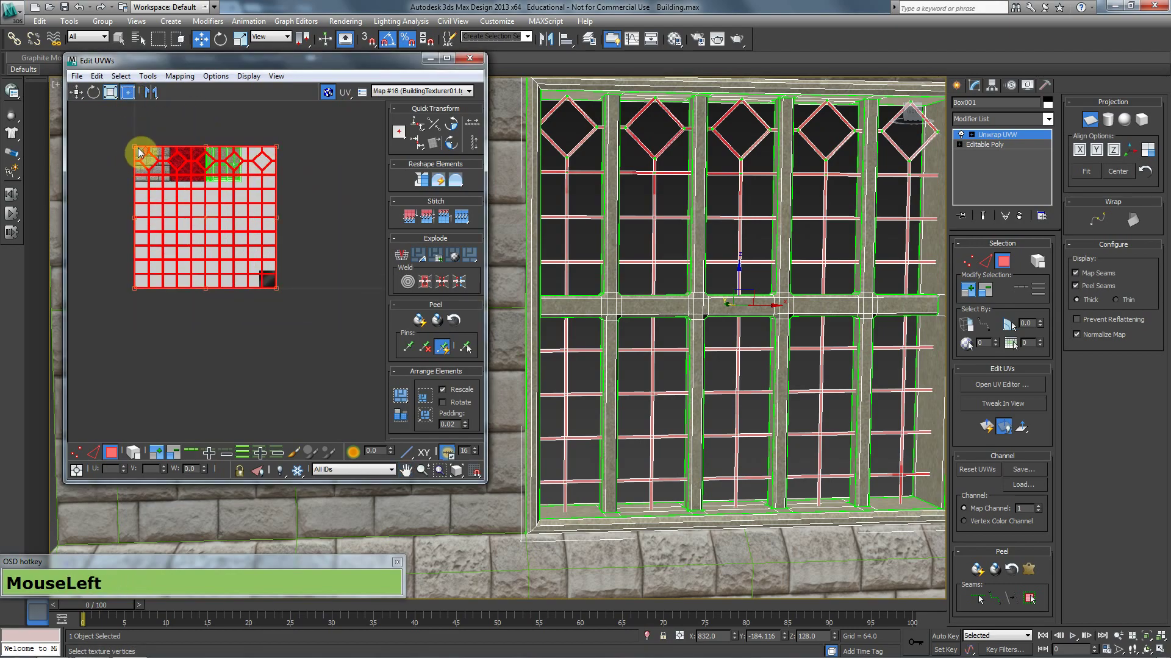
pyautogui.scroll(2, 139, 153)
pyautogui.click(122, 137)
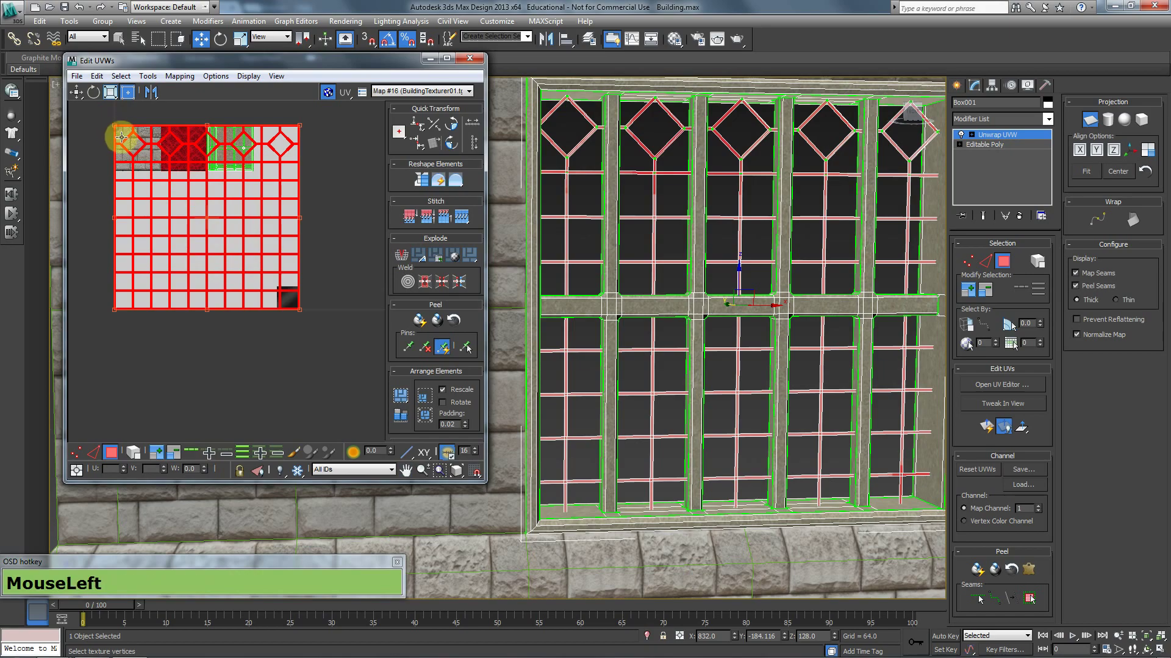
pyautogui.moveTo(145, 154); pyautogui.dragTo(116, 130)
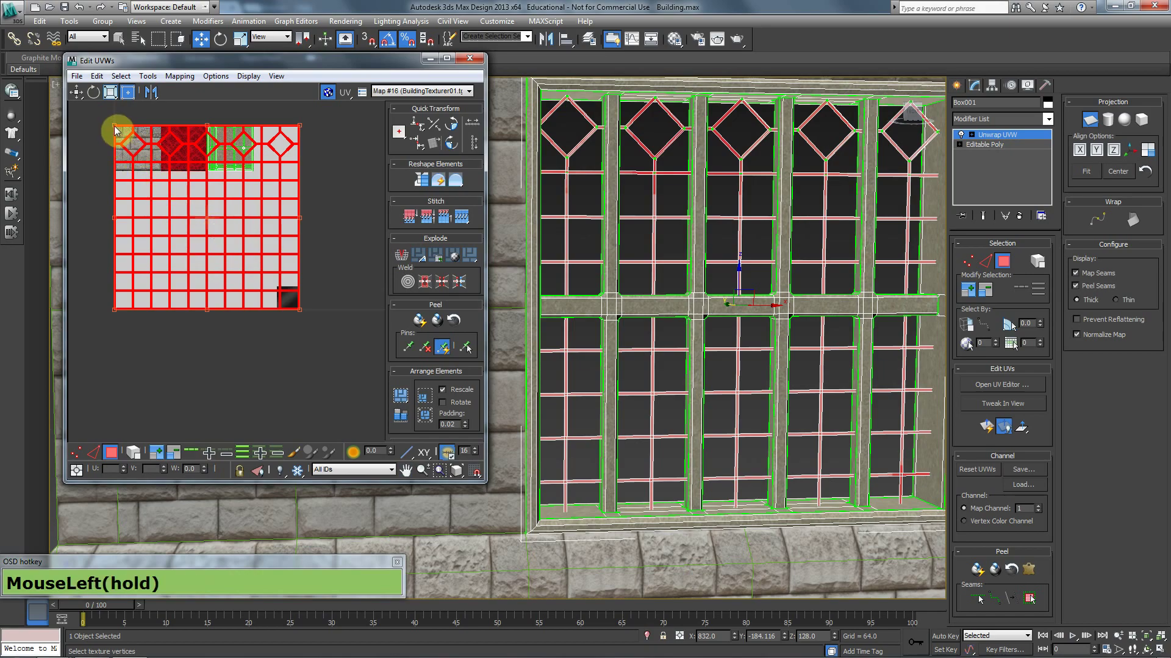
pyautogui.click(1089, 121)
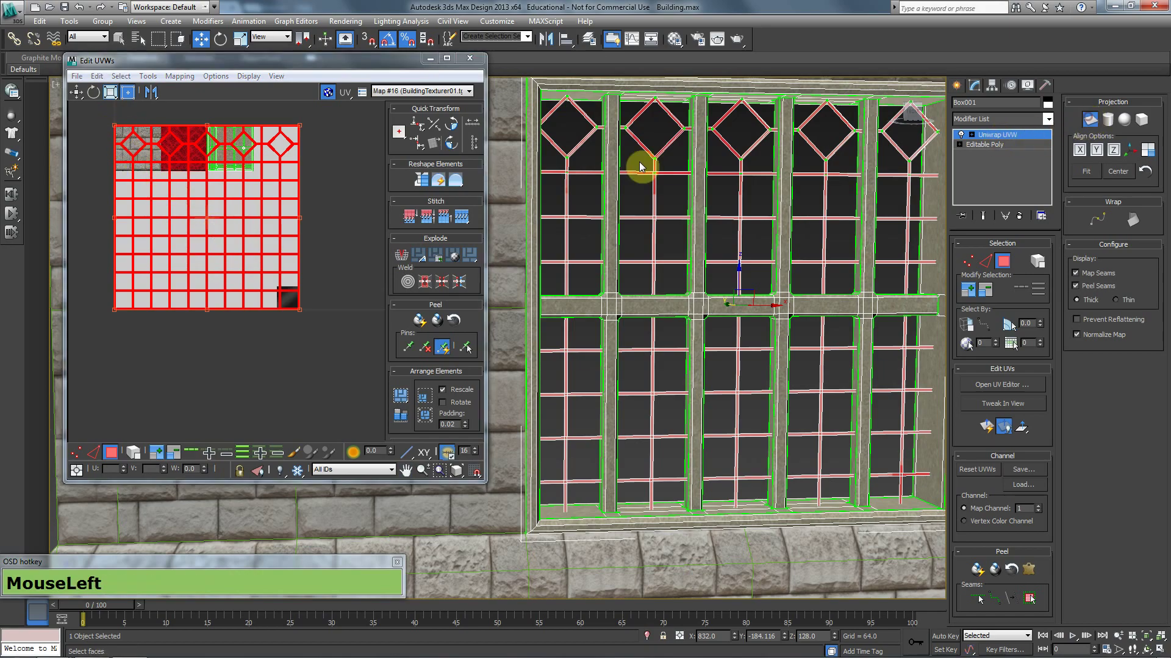
pyautogui.click(190, 177)
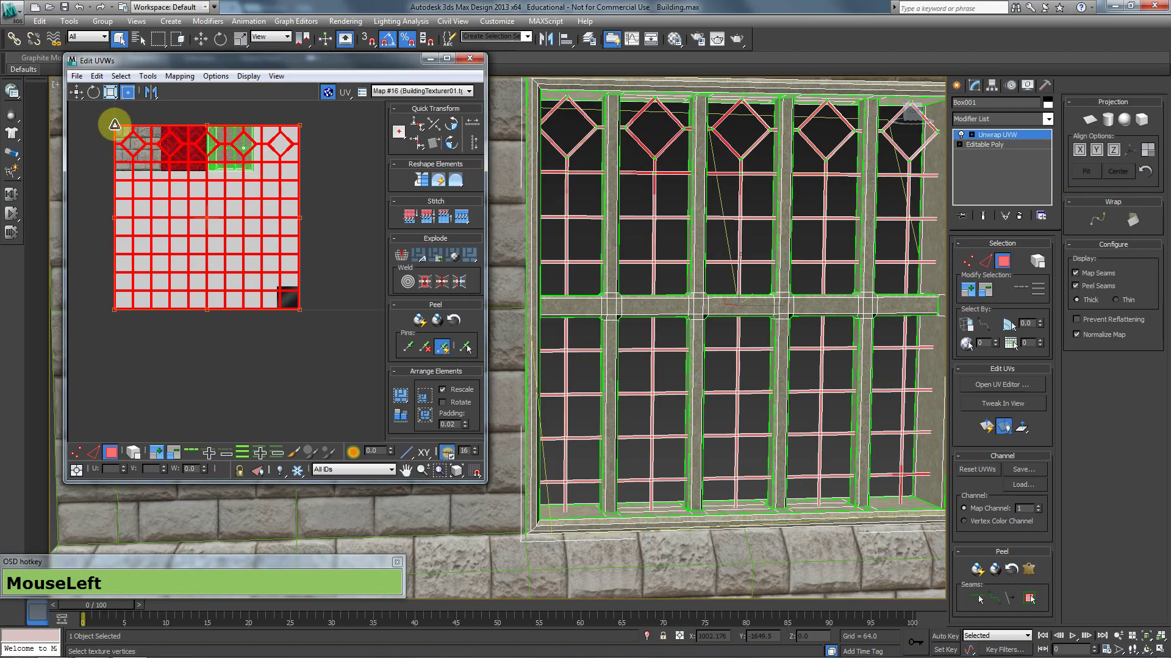
pyautogui.moveTo(156, 173); pyautogui.dragTo(277, 286)
# Step: Turn percent snap off and scale the grille's UVs slightly inward about their centre, just inside the dark square's edges
pyautogui.scroll(5, 327, 313)
pyautogui.scroll(2, 203, 259)
pyautogui.moveTo(201, 259); pyautogui.dragTo(206, 259, button='middle')
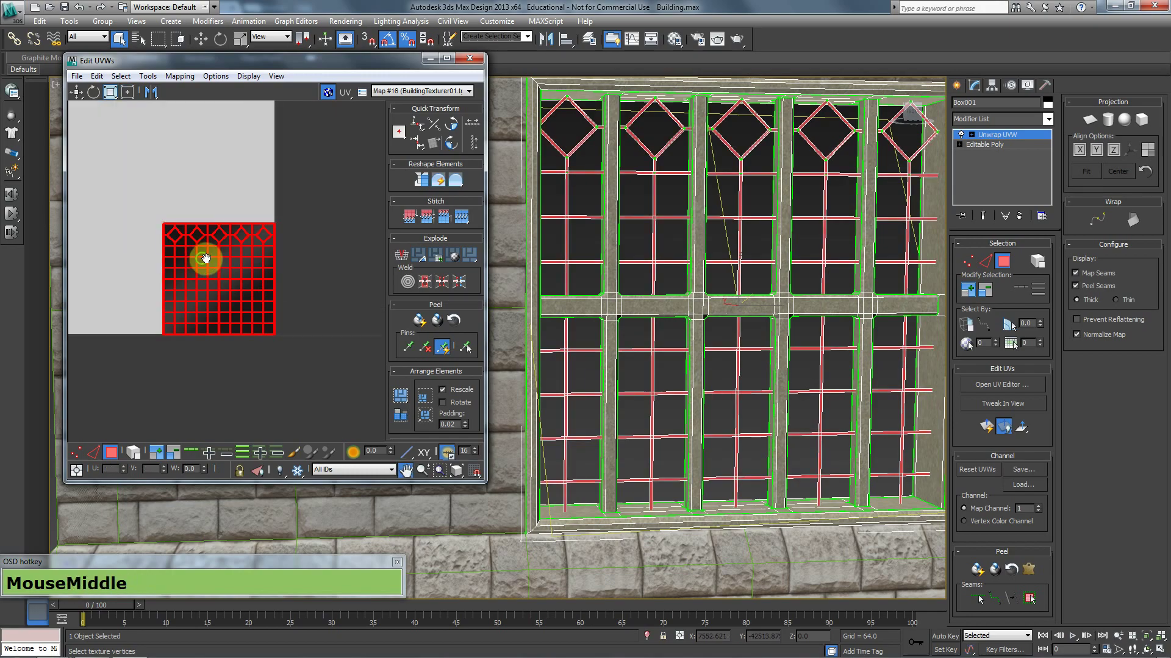
pyautogui.scroll(2, 172, 247)
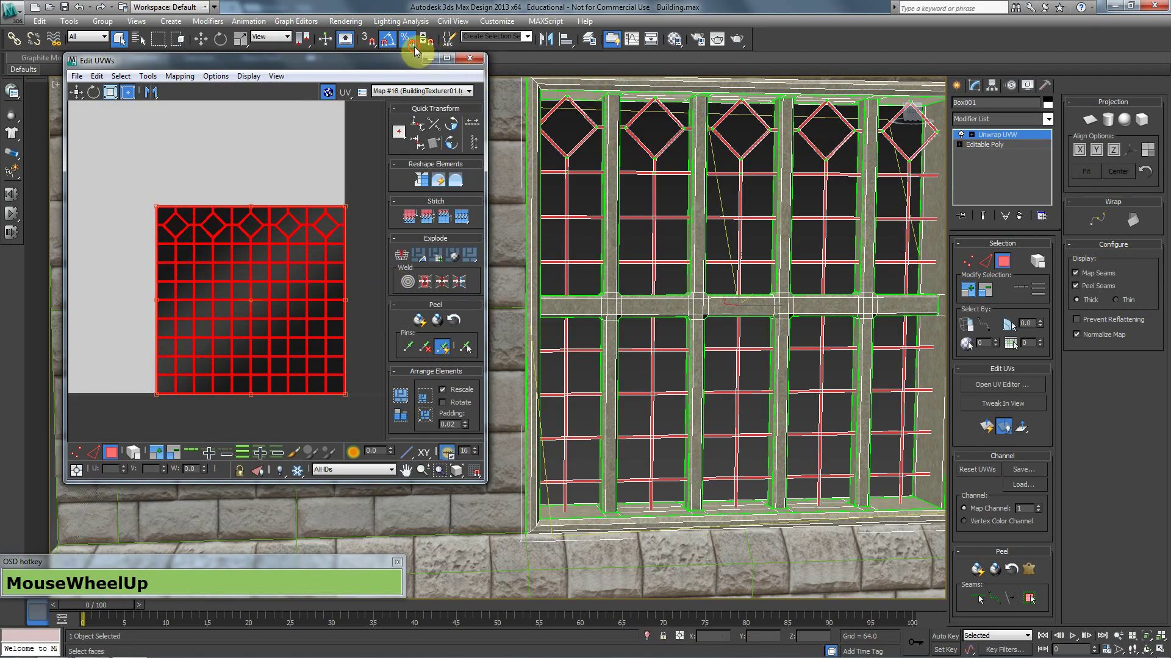
pyautogui.hotkey('ctrl', 'alt')
pyautogui.keyDown('ctrl'); pyautogui.keyDown('alt'); pyautogui.moveTo(158, 208); pyautogui.dragTo(171, 220); pyautogui.keyUp('alt'); pyautogui.keyUp('ctrl')
# Step: Convert the unwrapped window to an Editable Poly, hide the edge lines, and check the textured grille against the wall
pyautogui.rightClick(693, 352)
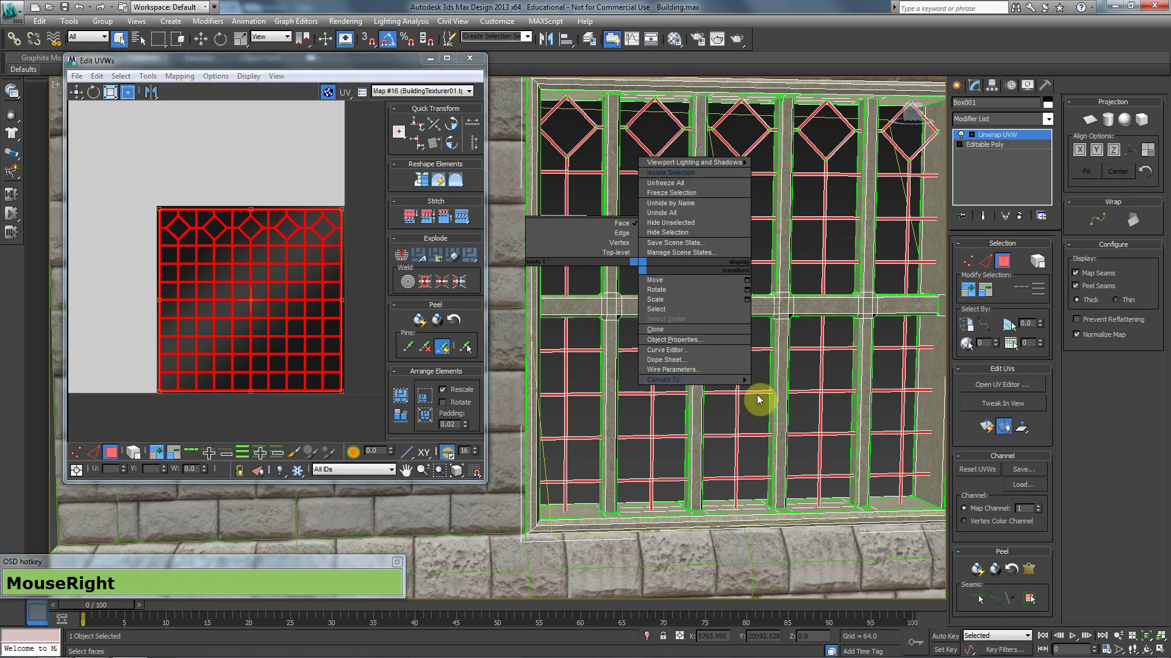
pyautogui.click(778, 393)
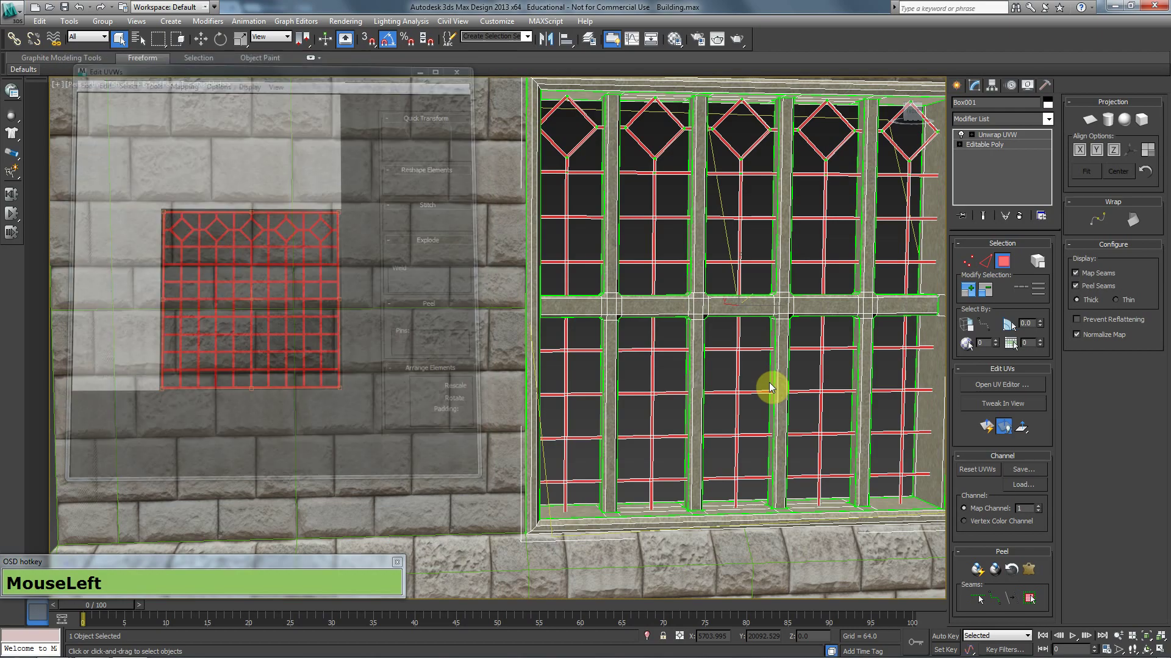
pyautogui.press('F4')
pyautogui.moveTo(742, 347); pyautogui.dragTo(627, 358, button='middle')
pyautogui.scroll(-3, 617, 364)
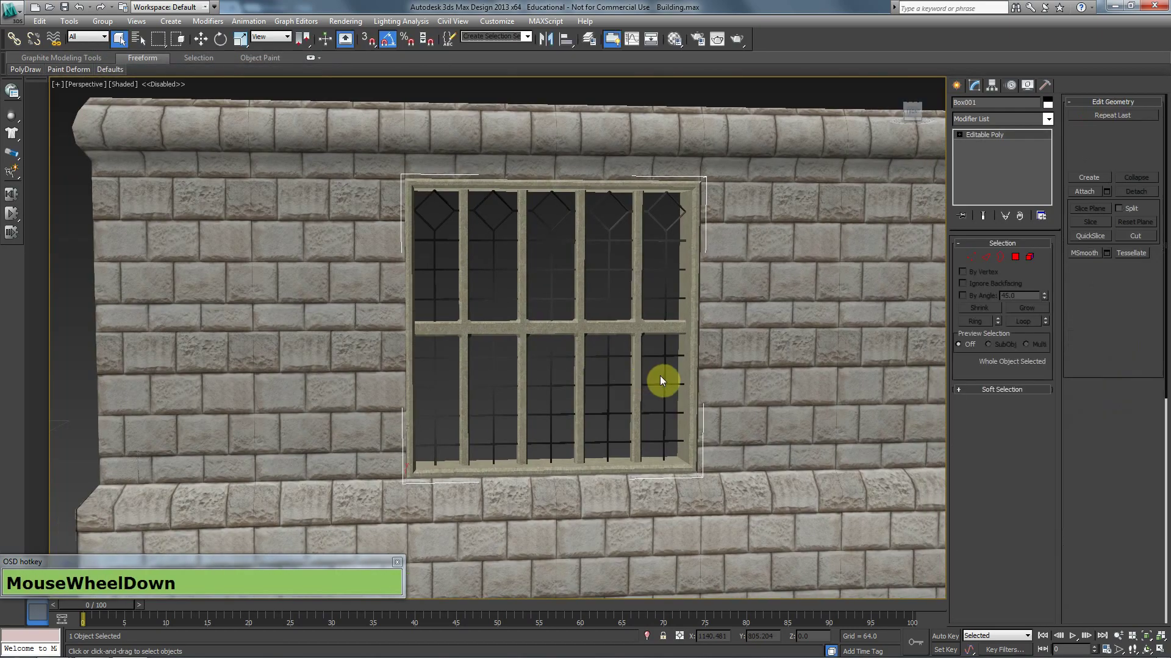
# Step: Inspect the window frame and the surrounding stone wall from several angles, briefly checking the wireframe display
pyautogui.keyDown('alt'); pyautogui.moveTo(610, 401); pyautogui.dragTo(474, 381, button='middle'); pyautogui.keyUp('alt')
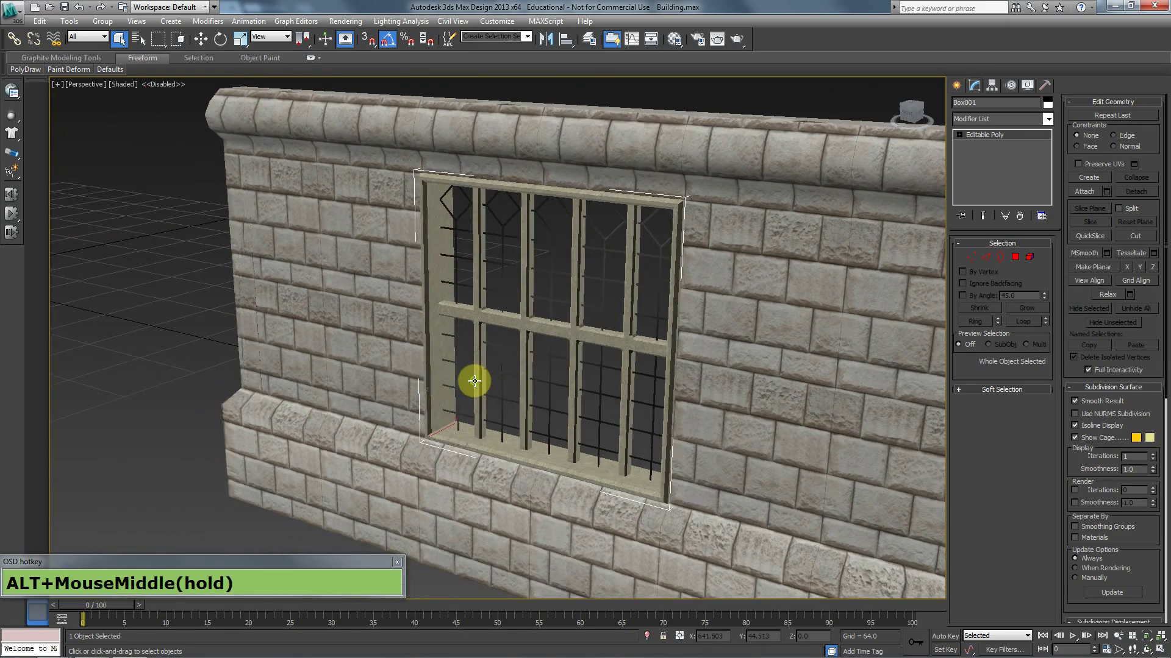
pyautogui.scroll(3, 551, 376)
pyautogui.moveTo(551, 375); pyautogui.dragTo(596, 359, button='middle')
pyautogui.scroll(-3, 596, 358)
pyautogui.keyDown('alt'); pyautogui.moveTo(525, 366); pyautogui.dragTo(548, 375, button='middle'); pyautogui.keyUp('alt')
pyautogui.press('F3')
pyautogui.press('F3')
pyautogui.scroll(-5, 547, 372)
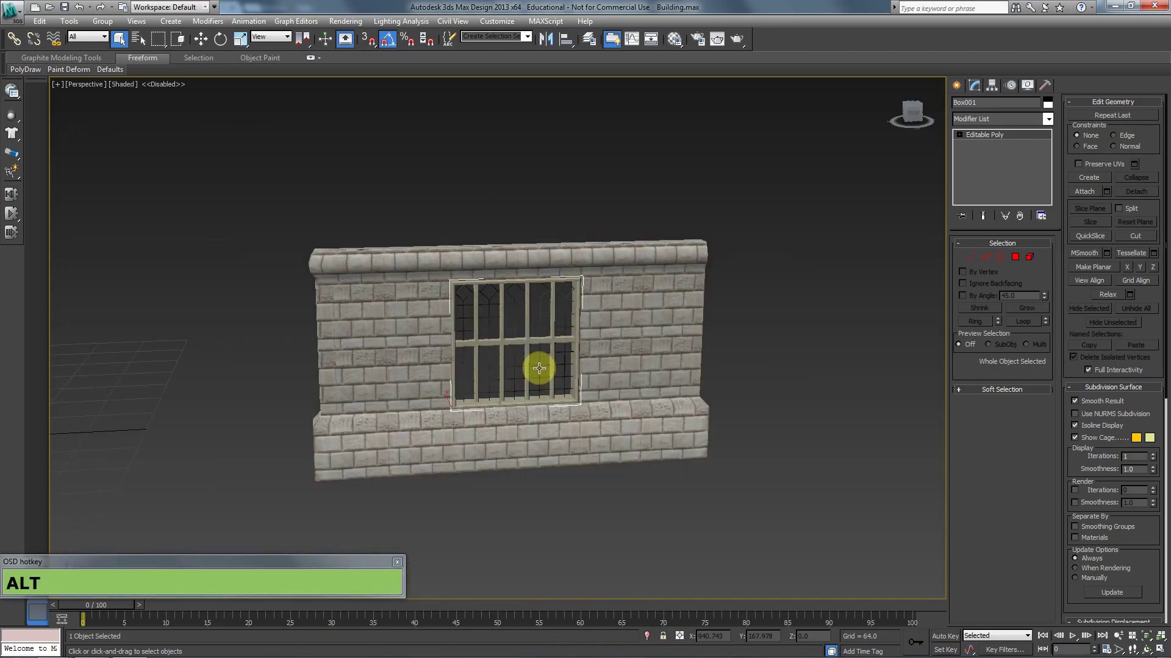
# Step: Switch to the browser and examine the wall proportions and ledges around the five-pane windows in the mansion reference photo
pyautogui.hotkey('alt', 'Tab')
pyautogui.scroll(5, 433, 323)
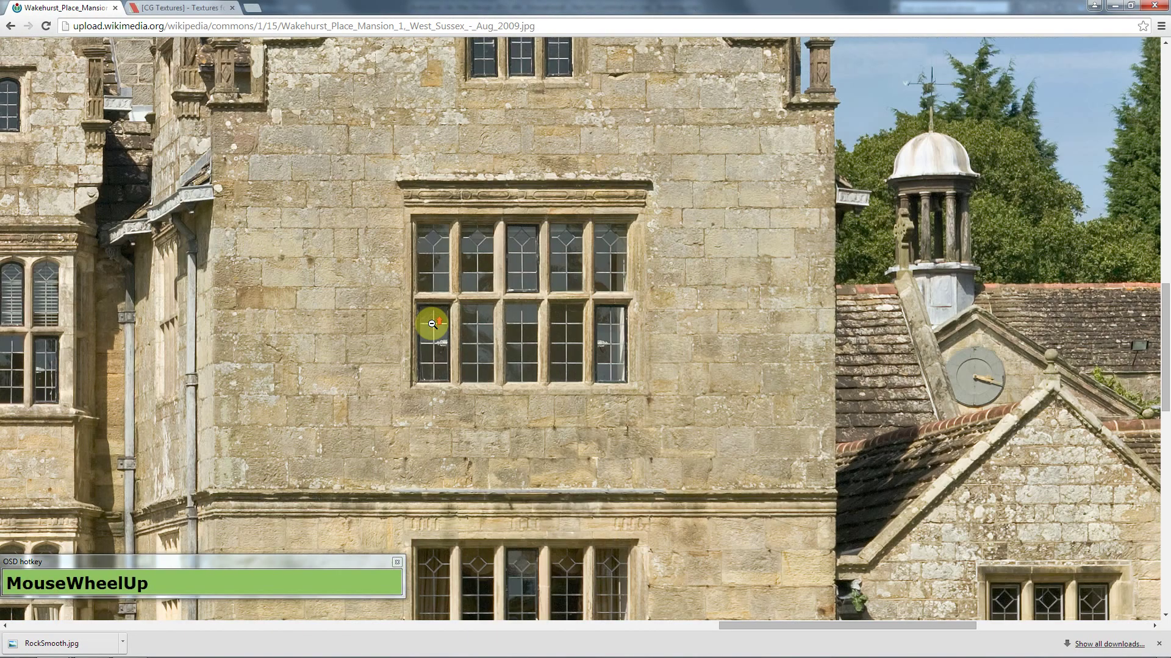
pyautogui.scroll(1, 432, 323)
pyautogui.scroll(-9, 253, 424)
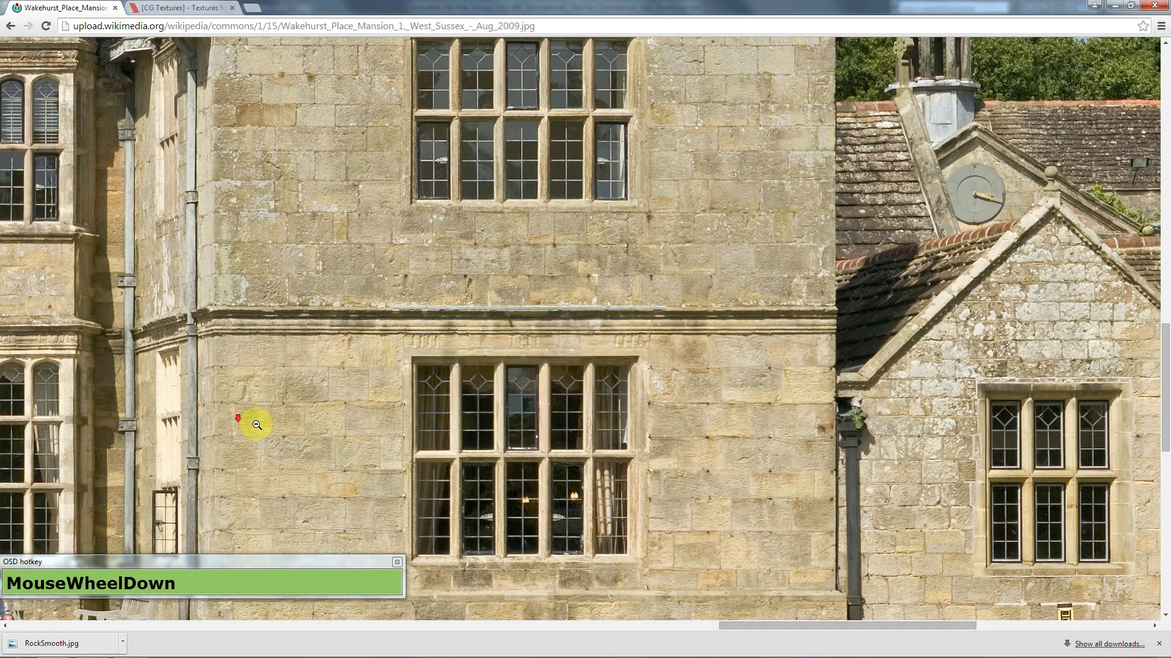
pyautogui.scroll(4, 225, 382)
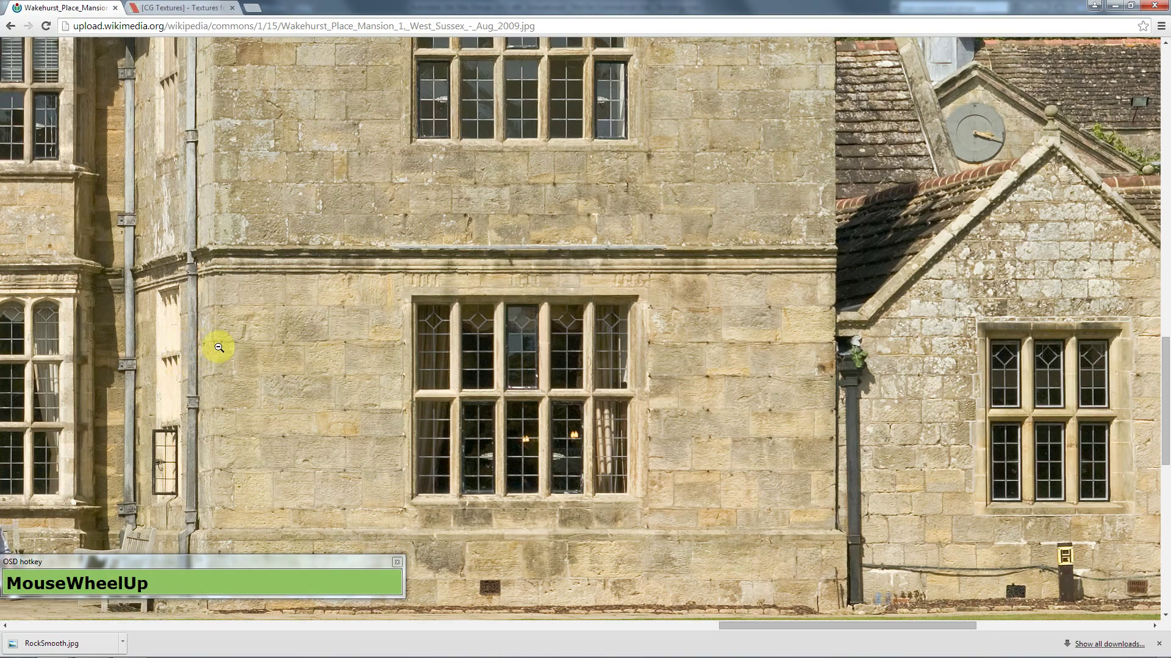
pyautogui.hotkey('alt', 'Tab')
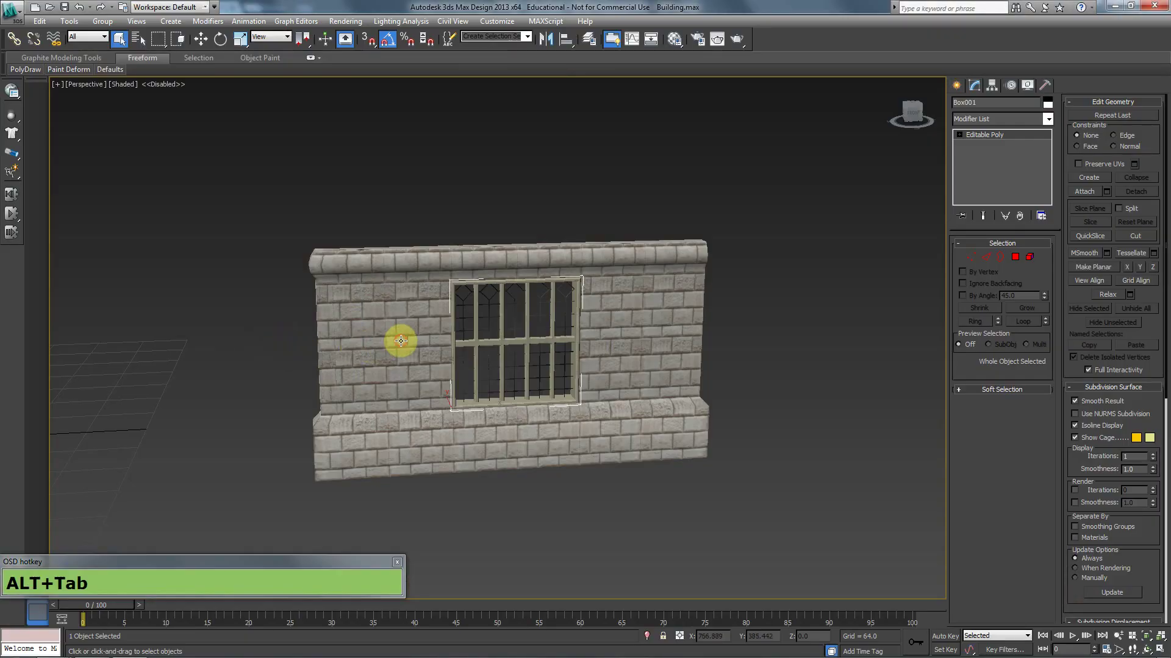
# Step: In 3ds Max, select the wall's end piece and inspect how it meets the corner in the Left, Front and Perspective views
pyautogui.click(358, 376)
pyautogui.press('w')
pyautogui.keyDown('alt'); pyautogui.moveTo(358, 376); pyautogui.dragTo(319, 330, button='middle'); pyautogui.keyUp('alt')
pyautogui.scroll(5, 303, 334)
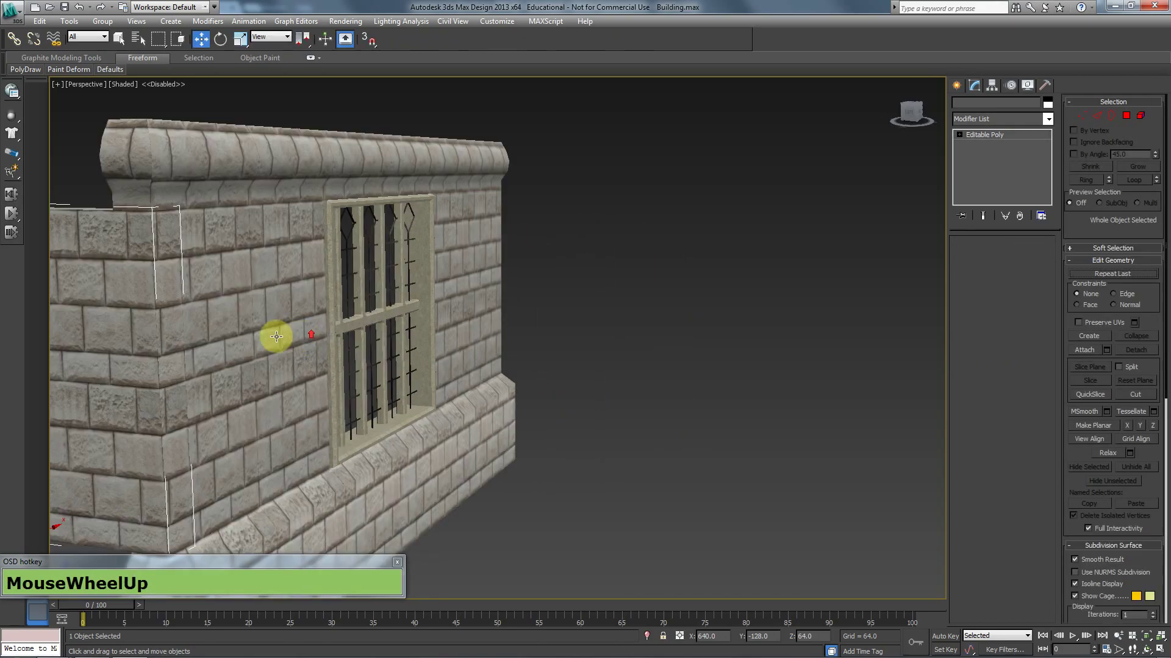
pyautogui.moveTo(204, 355); pyautogui.dragTo(643, 371, button='middle')
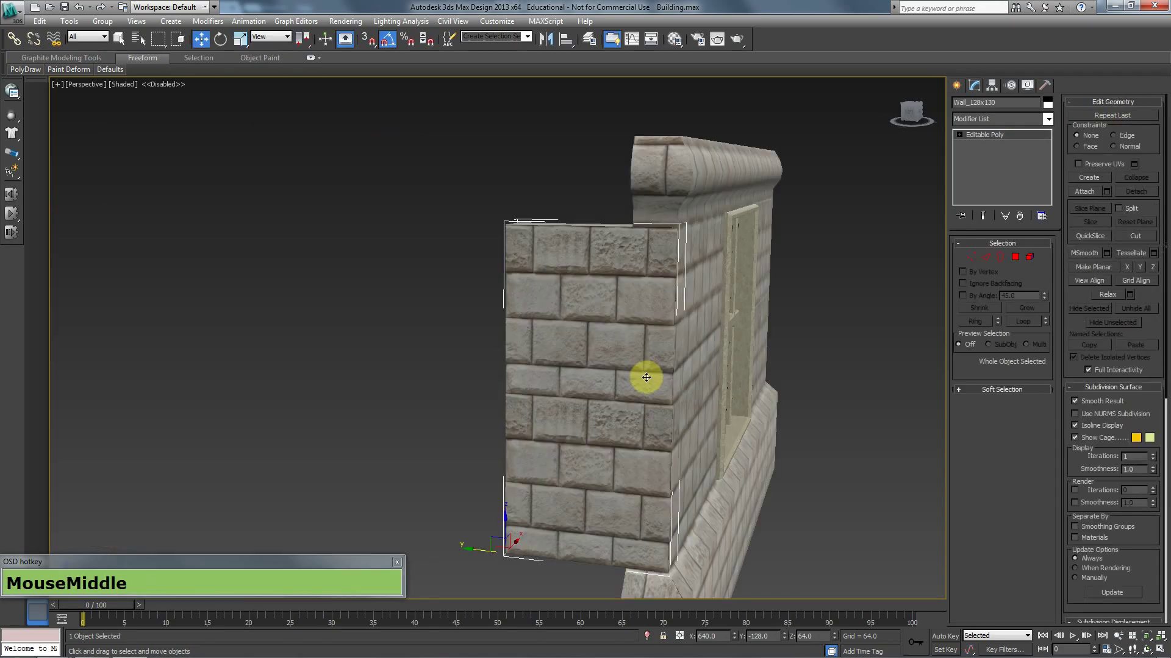
pyautogui.press('l')
pyautogui.scroll(-3, 646, 385)
pyautogui.scroll(-3, 549, 383)
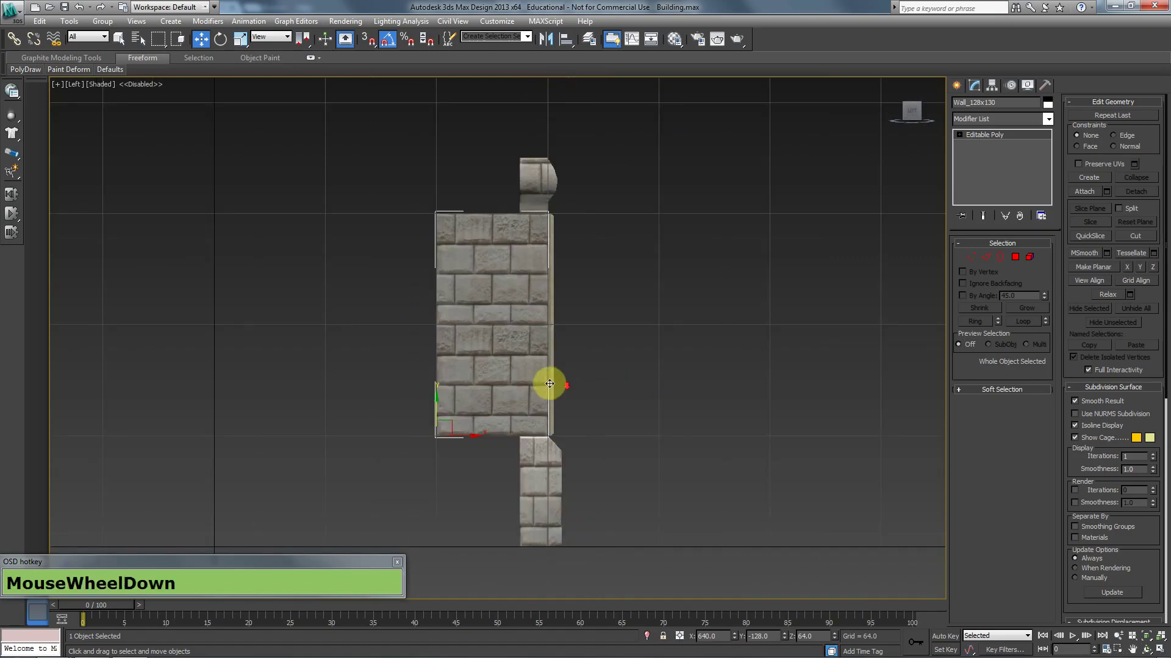
pyautogui.press('f')
pyautogui.moveTo(497, 394); pyautogui.dragTo(982, 313, button='middle')
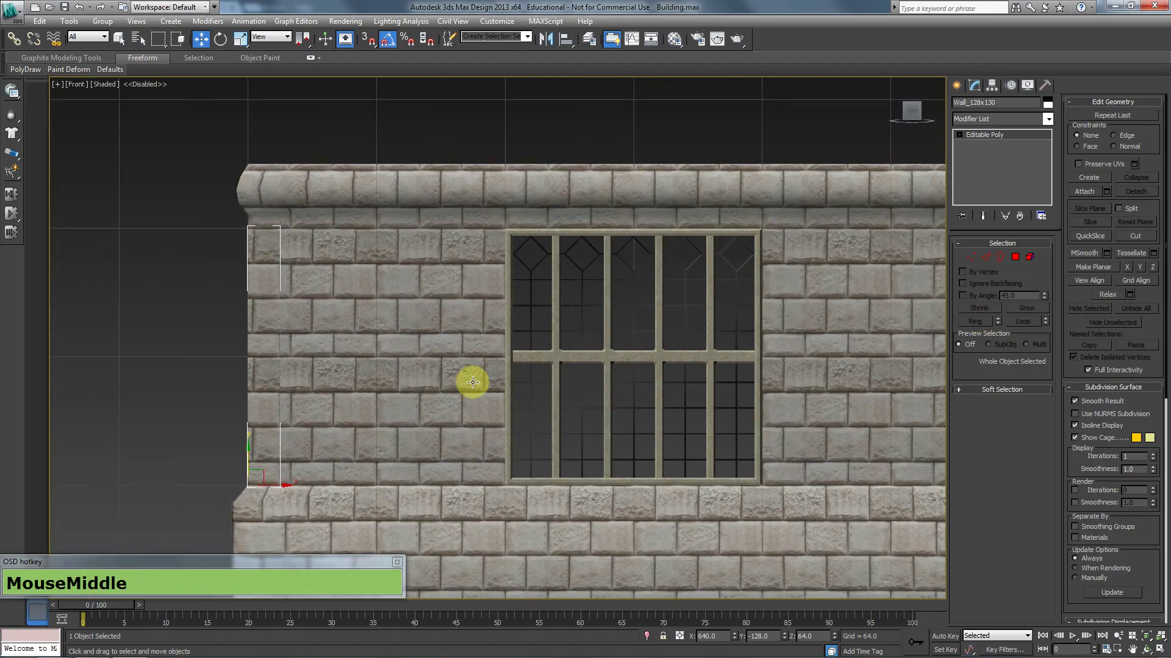
pyautogui.scroll(-3, 472, 382)
pyautogui.keyDown('alt'); pyautogui.moveTo(470, 387); pyautogui.dragTo(541, 434, button='middle'); pyautogui.keyUp('alt')
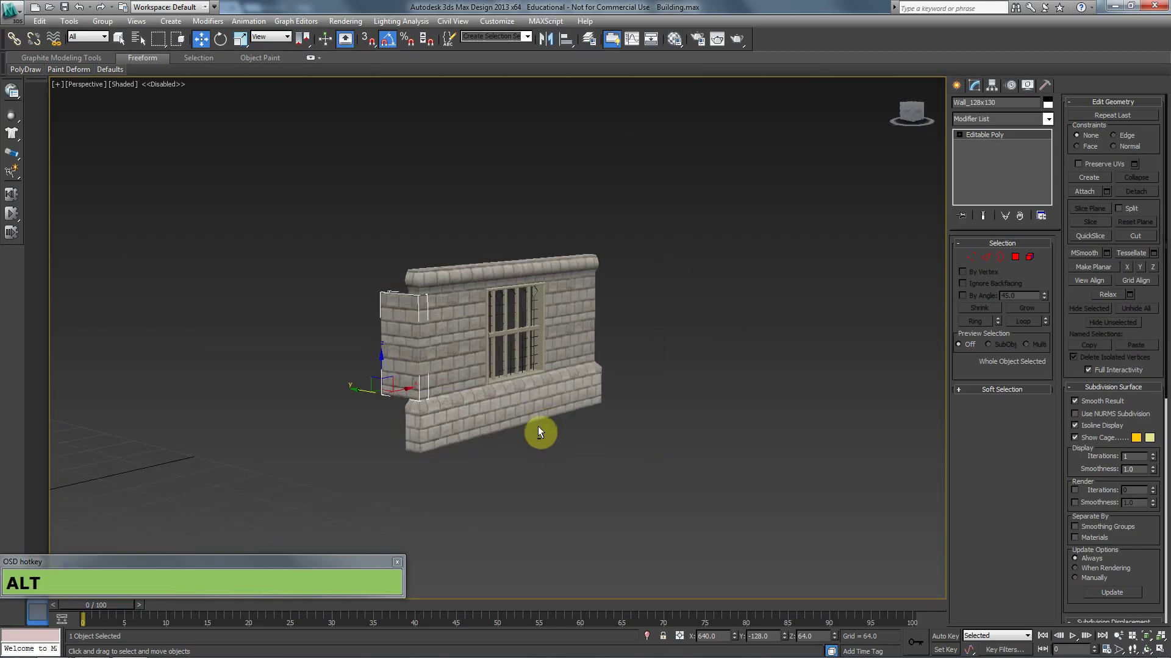
# Step: Switch to the browser and study the two-storey bay window and the adjoining facade in the mansion photo
pyautogui.hotkey('alt', 'Tab')
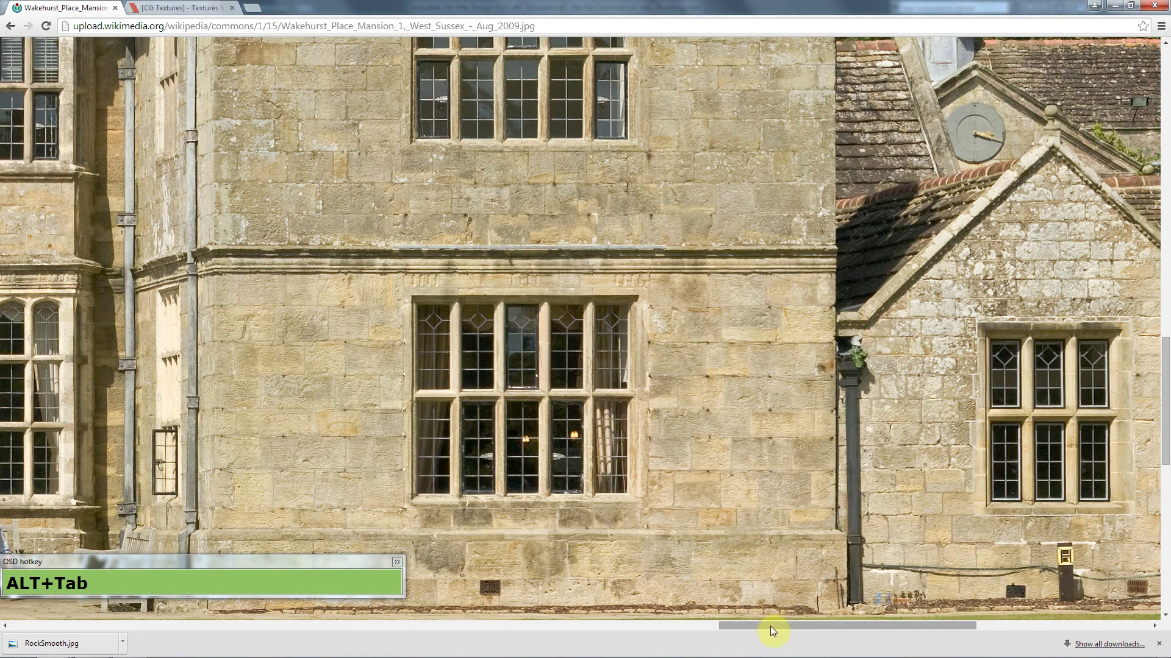
pyautogui.moveTo(766, 626); pyautogui.dragTo(579, 173)
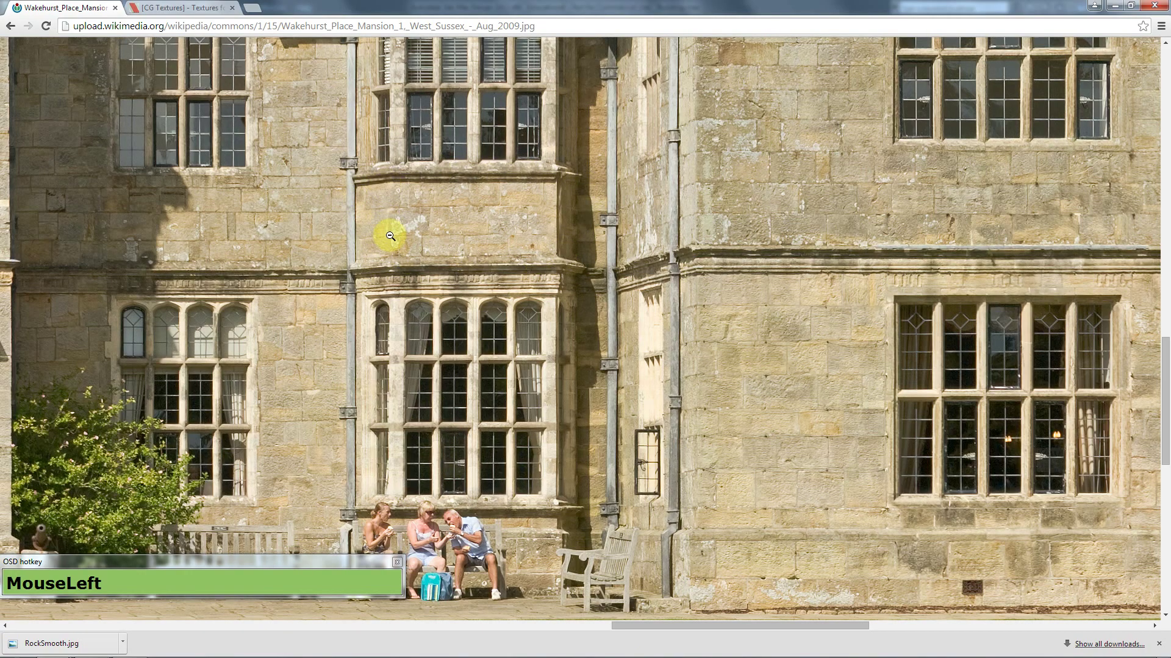
pyautogui.scroll(5, 401, 248)
pyautogui.scroll(-1, 402, 248)
pyautogui.scroll(-1, 409, 260)
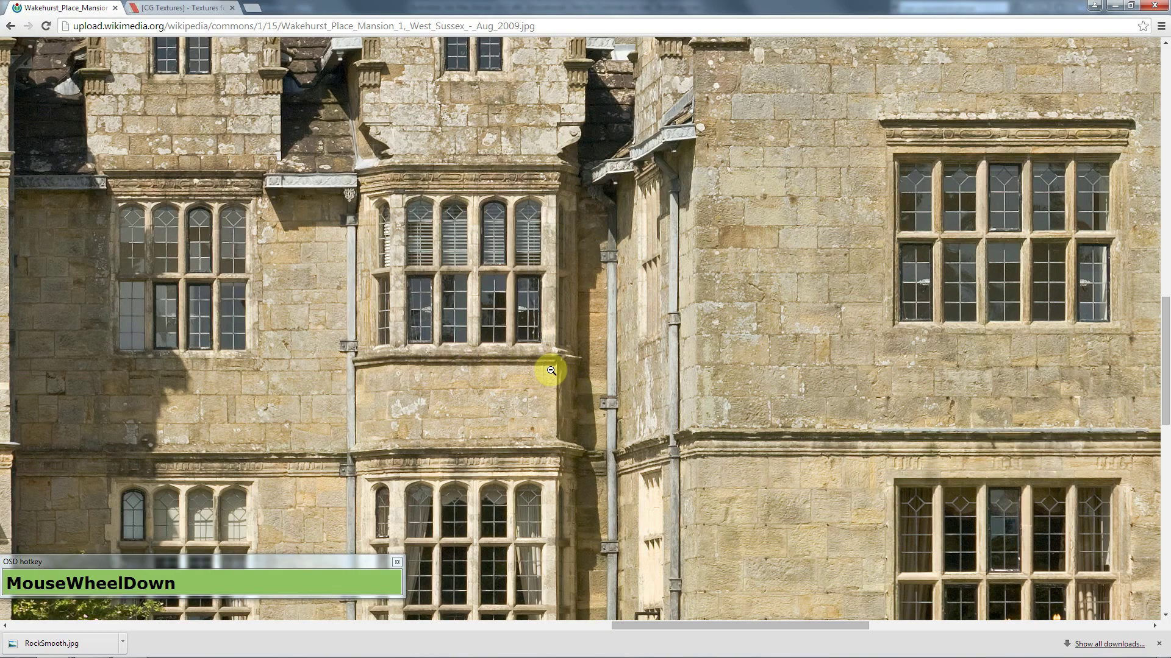
pyautogui.scroll(-3, 472, 365)
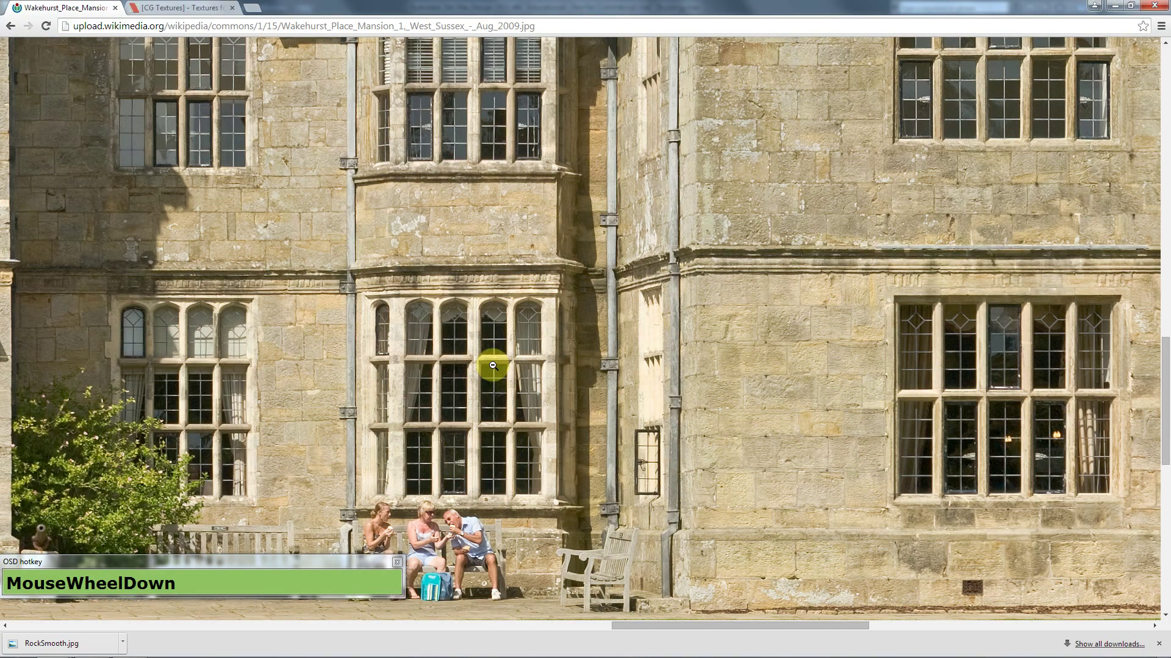
pyautogui.scroll(1, 493, 365)
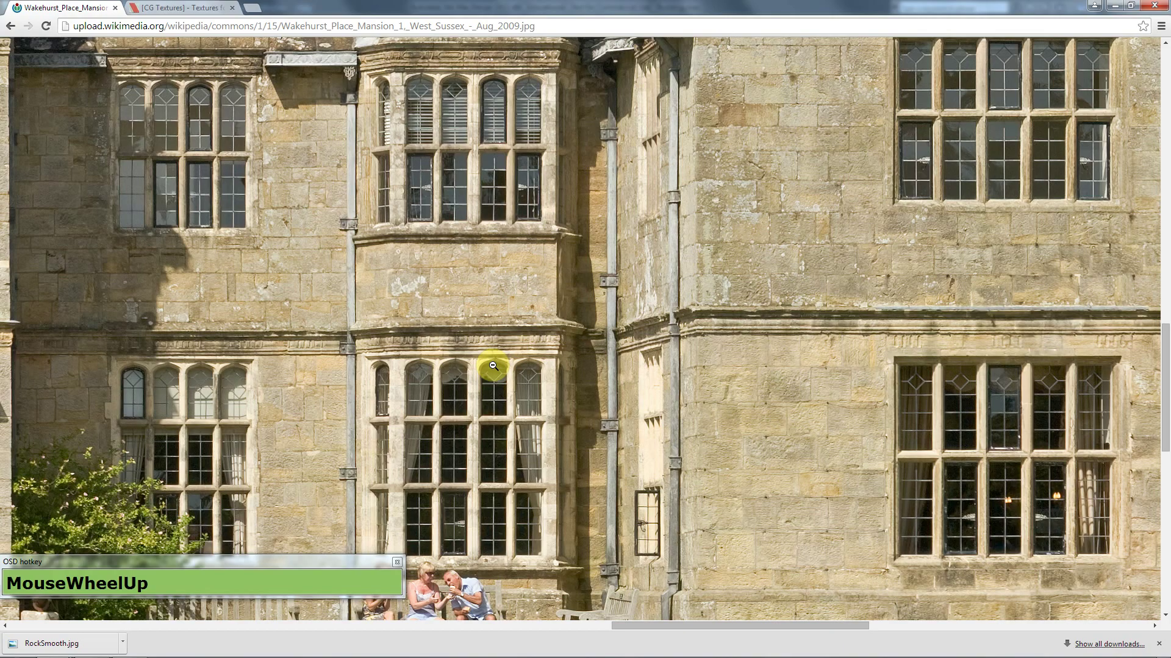
pyautogui.scroll(-1, 493, 365)
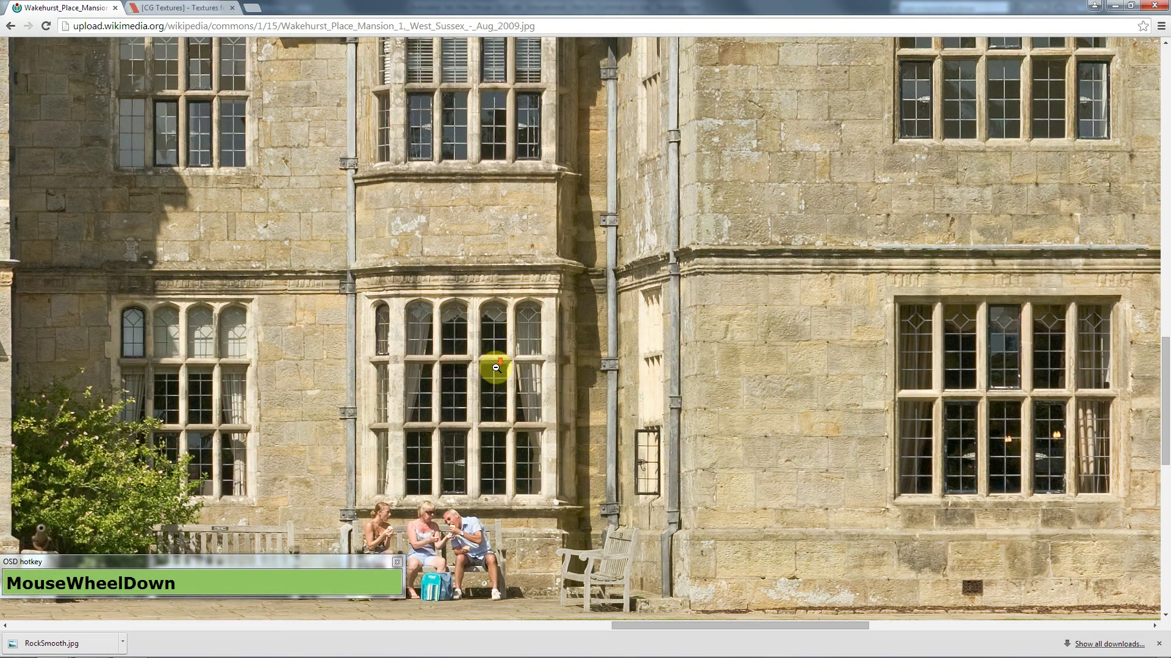
pyautogui.scroll(-2, 496, 369)
# Step: In 3ds Max, select the base wall piece beneath the window and compare it with the base course in the reference photo
pyautogui.hotkey('alt', 'Tab')
pyautogui.click(531, 420)
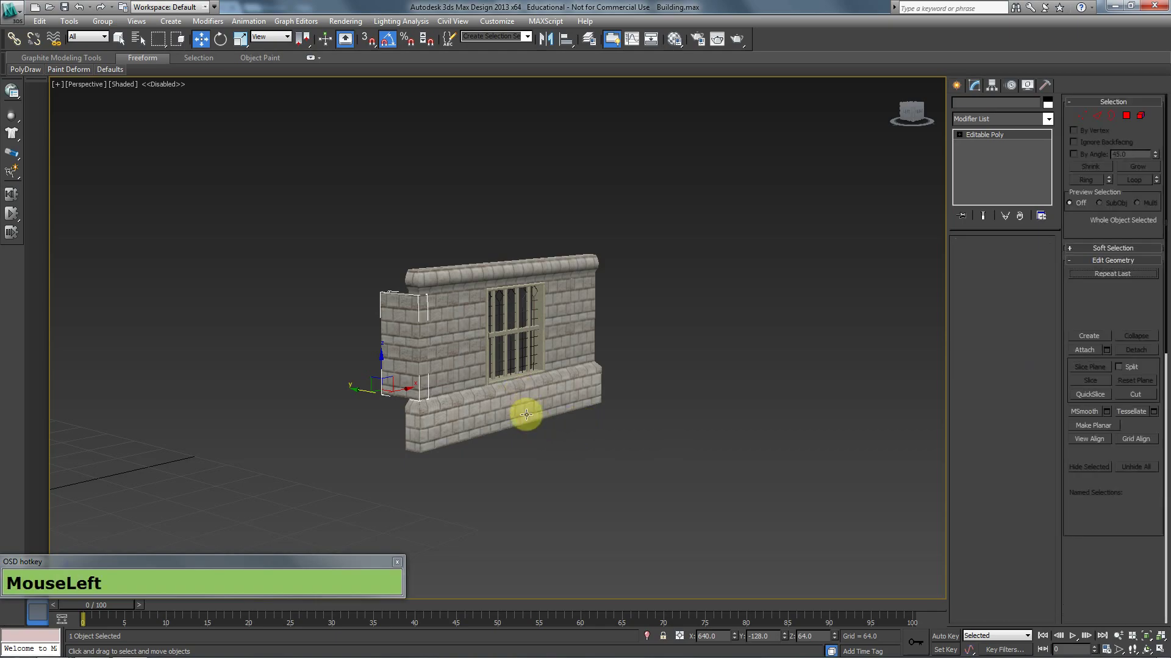
pyautogui.keyDown('alt'); pyautogui.moveTo(491, 419); pyautogui.dragTo(430, 455, button='middle'); pyautogui.keyUp('alt')
pyautogui.hotkey('alt', 'Tab')
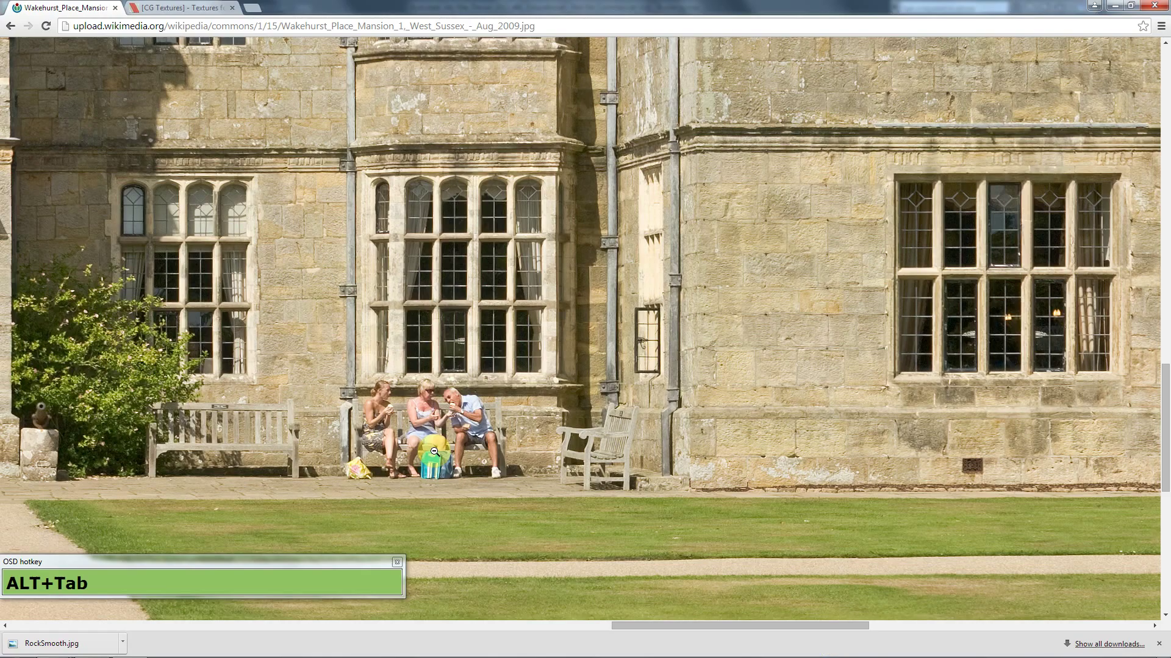
pyautogui.scroll(3, 557, 454)
pyautogui.keyDown('alt'); pyautogui.moveTo(488, 441); pyautogui.dragTo(508, 422, button='middle'); pyautogui.keyUp('alt')
pyautogui.scroll(3, 508, 422)
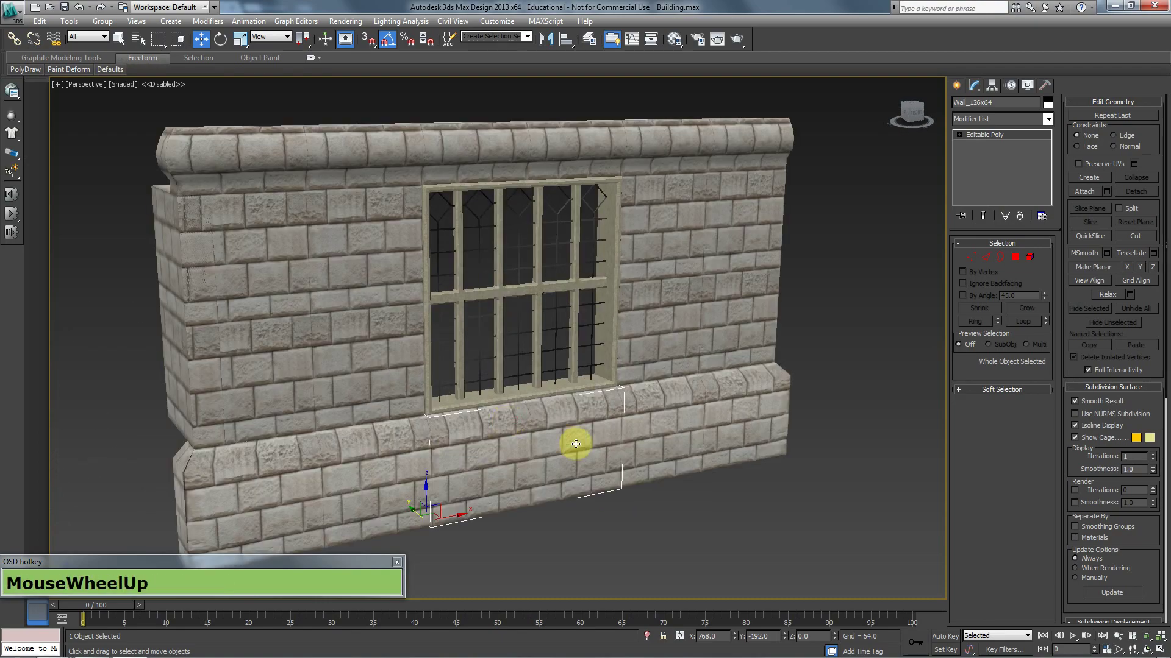
pyautogui.moveTo(582, 435); pyautogui.dragTo(597, 398, button='middle')
# Step: Switch to the browser and examine the mansion photo's facade from ground to gable, including the upper-storey windows and wall heights
pyautogui.hotkey('alt', 'Tab')
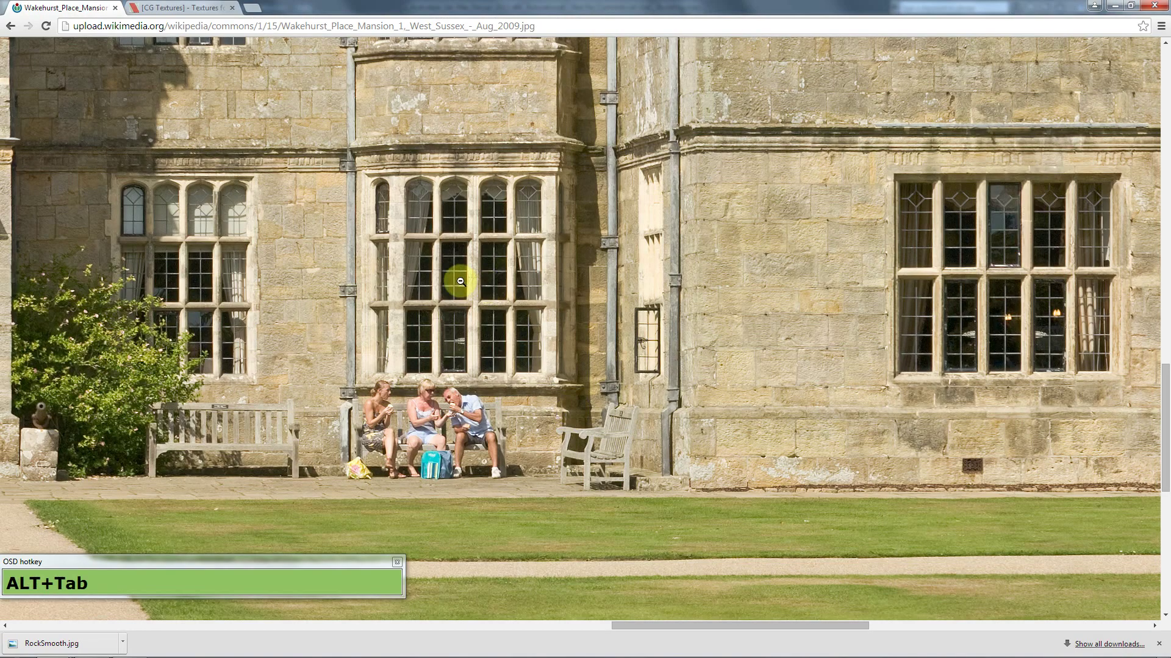
pyautogui.scroll(6, 416, 256)
pyautogui.scroll(-1, 421, 254)
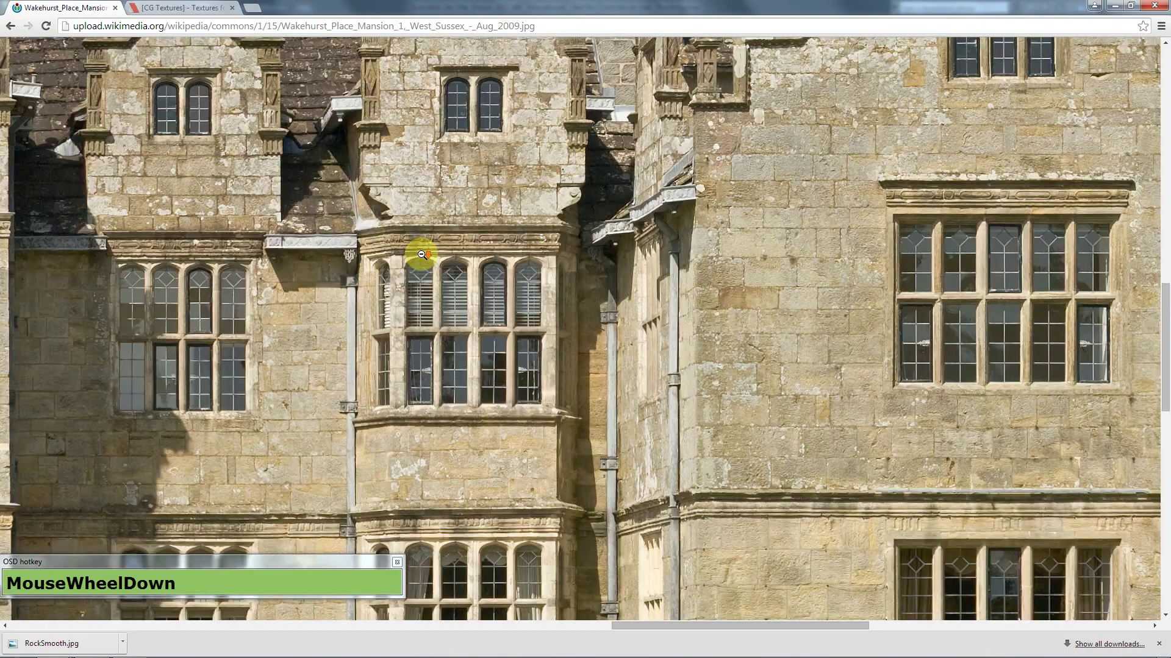
pyautogui.scroll(-9, 421, 255)
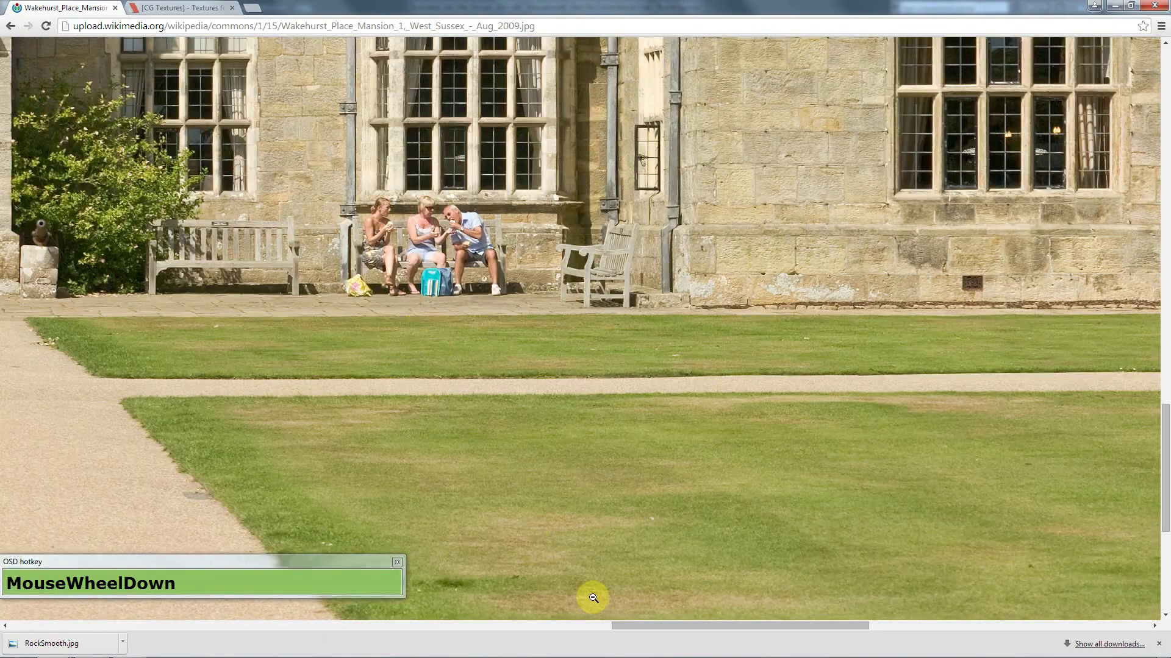
pyautogui.moveTo(648, 629)
pyautogui.mouseDown()
pyautogui.moveTo(504, 624)
pyautogui.moveTo(636, 628)
pyautogui.mouseUp()
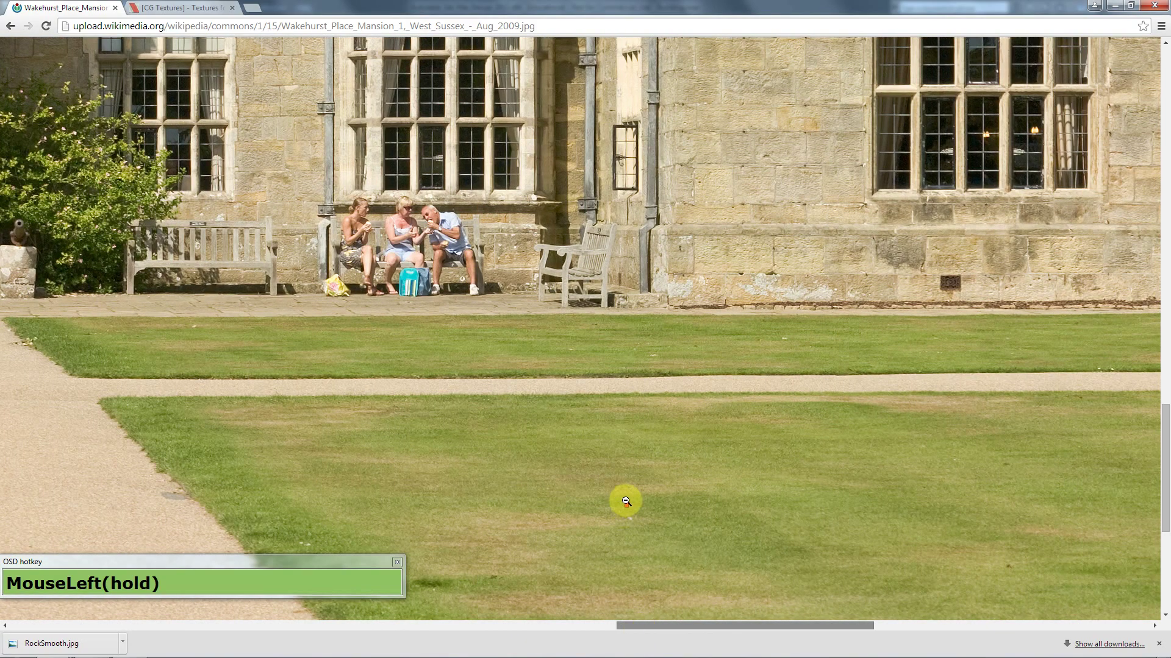
pyautogui.scroll(10, 597, 484)
pyautogui.scroll(-3, 481, 386)
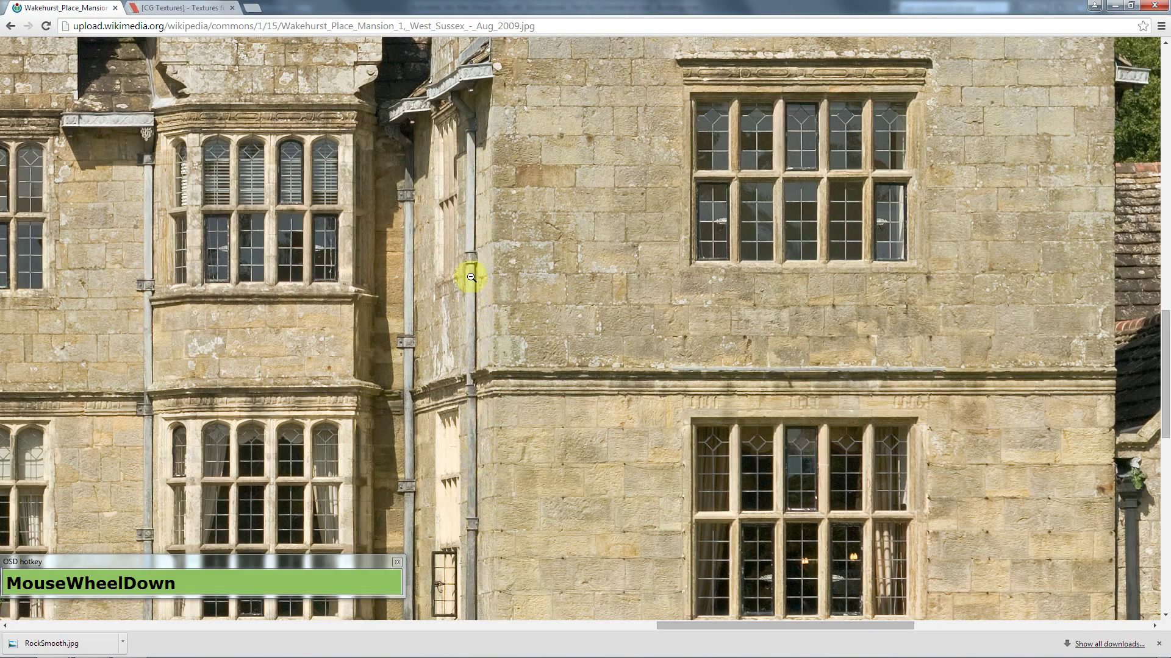
pyautogui.scroll(4, 513, 280)
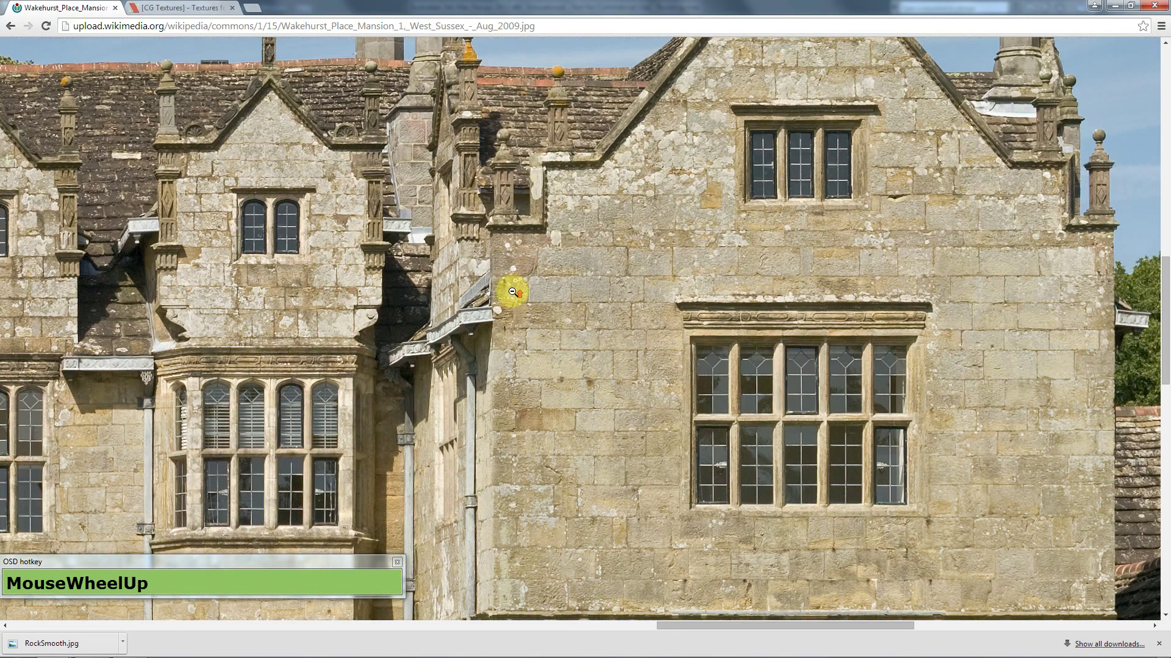
pyautogui.scroll(2, 513, 293)
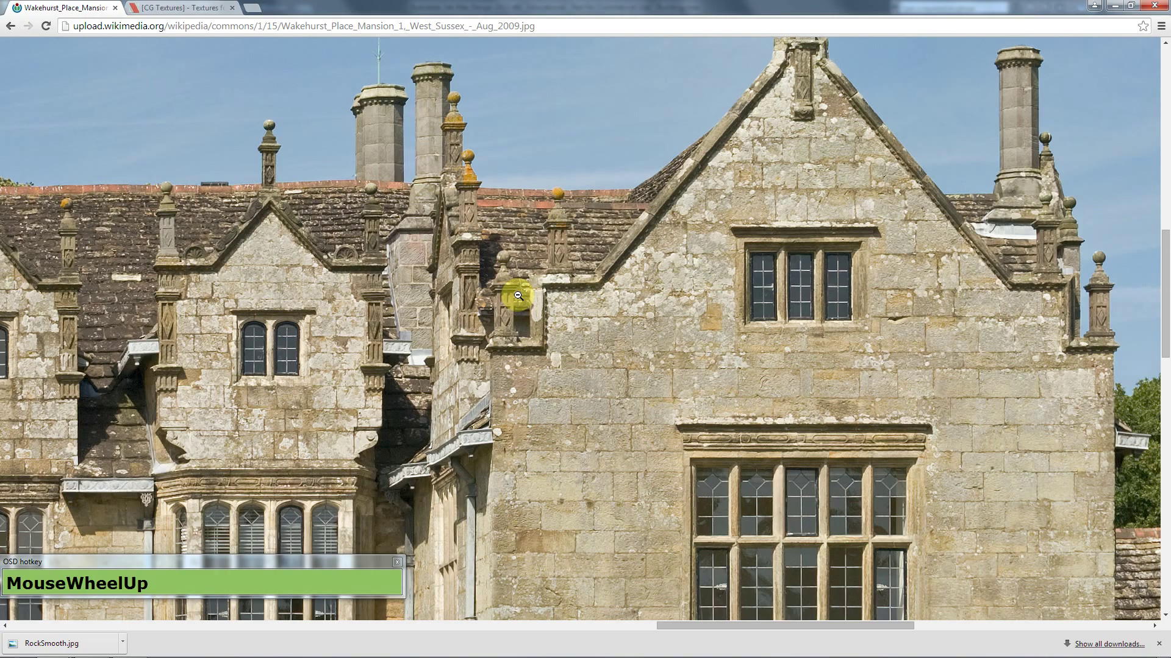
pyautogui.scroll(-4, 518, 296)
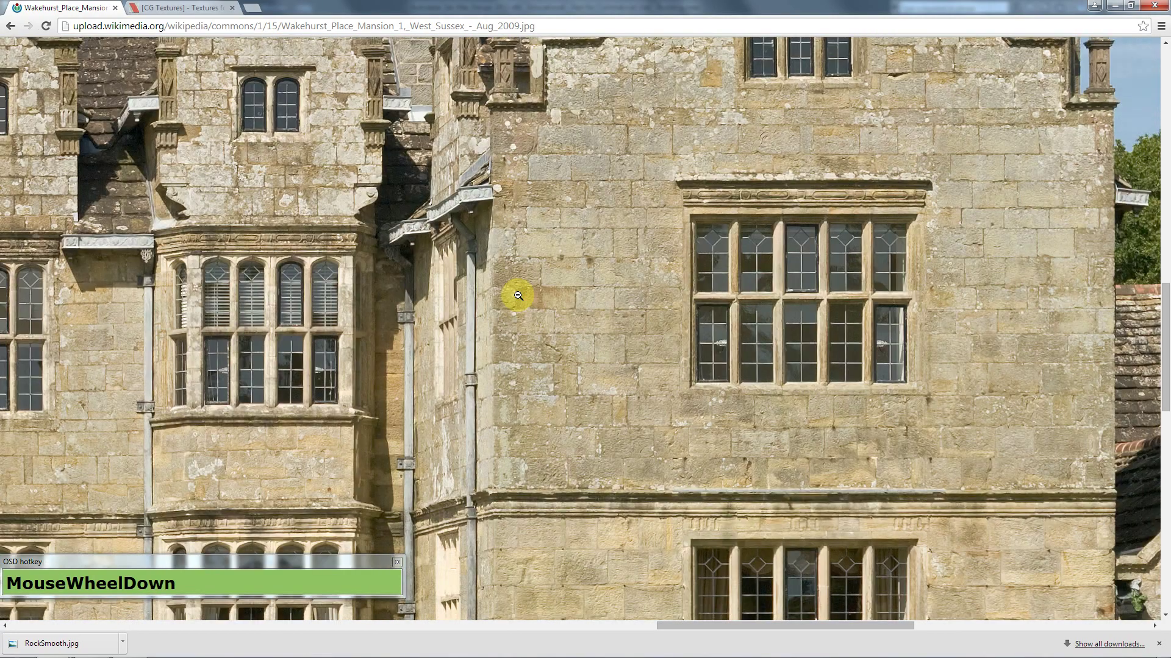
pyautogui.scroll(-1, 530, 275)
pyautogui.scroll(-2, 402, 285)
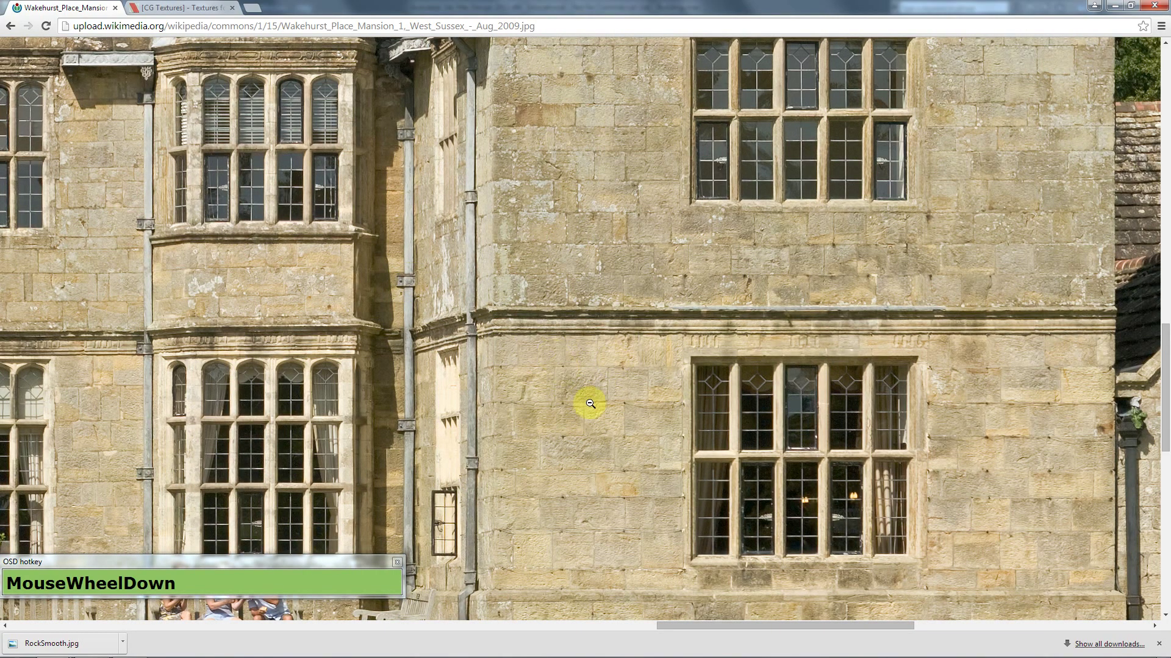
pyautogui.scroll(3, 701, 369)
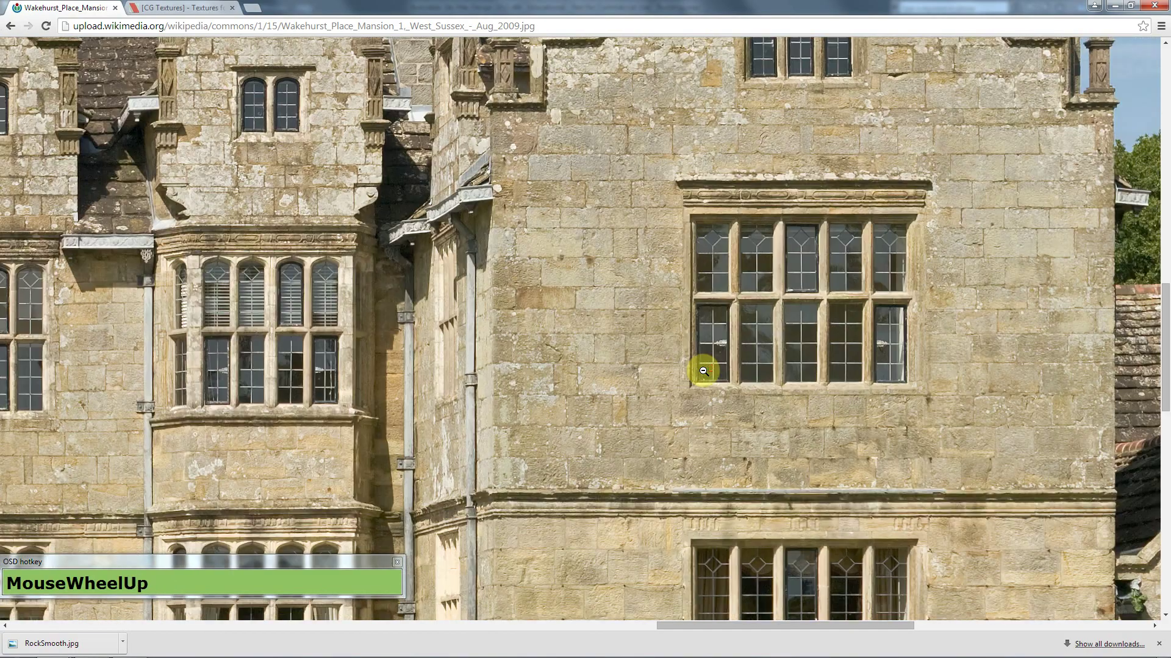
pyautogui.scroll(-1, 706, 369)
pyautogui.moveTo(675, 631); pyautogui.dragTo(740, 631)
# Step: Switch to 3ds Max, select the front wall section to the left of the window and show it in the Front view
pyautogui.hotkey('alt', 'Tab')
pyautogui.scroll(-3, 523, 430)
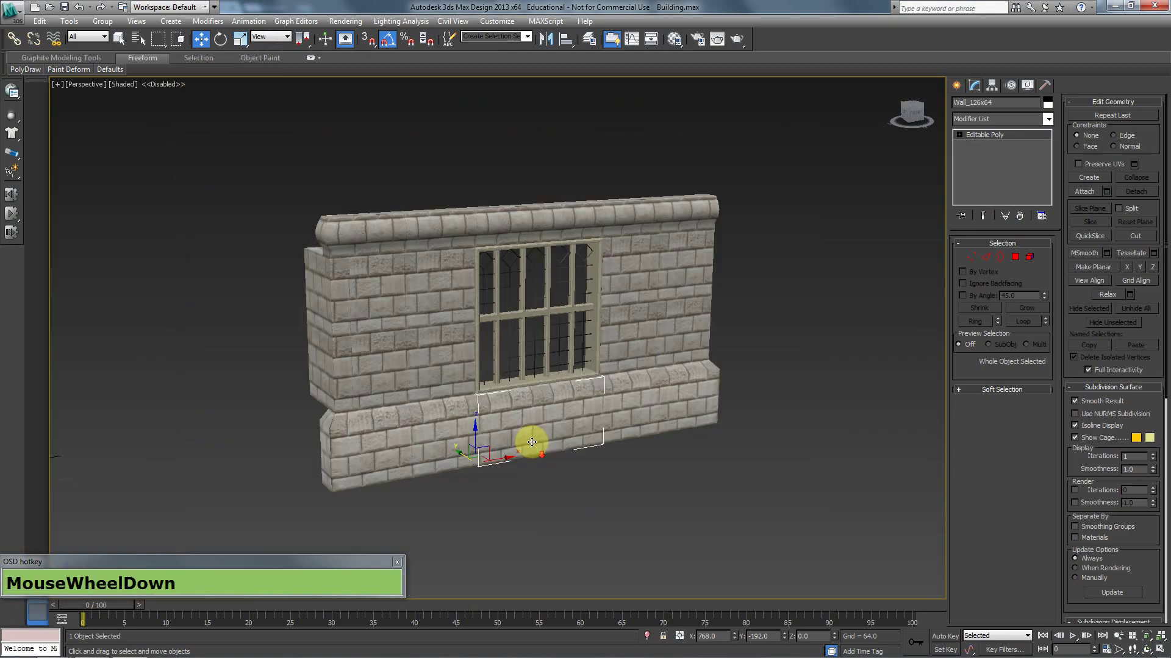
pyautogui.click(437, 333)
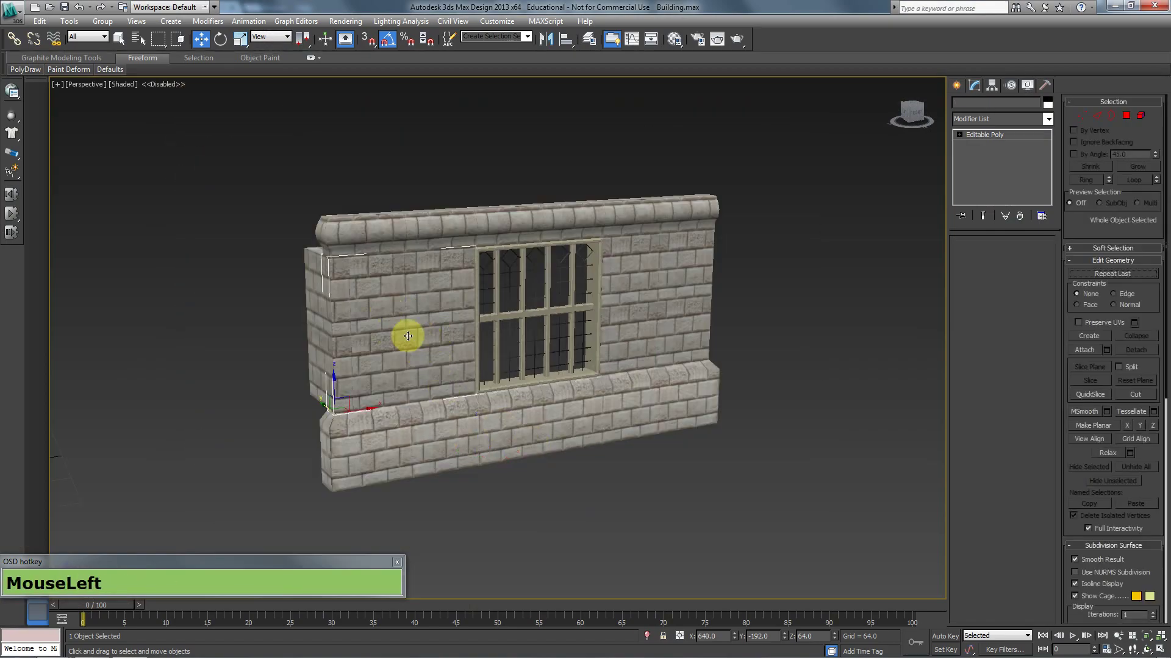
pyautogui.press('f')
pyautogui.scroll(-2, 417, 315)
# Step: Try to clone the selected wall section straight up above the cornice
pyautogui.keyDown('shift'); pyautogui.moveTo(324, 415); pyautogui.dragTo(324, 198); pyautogui.keyUp('shift')
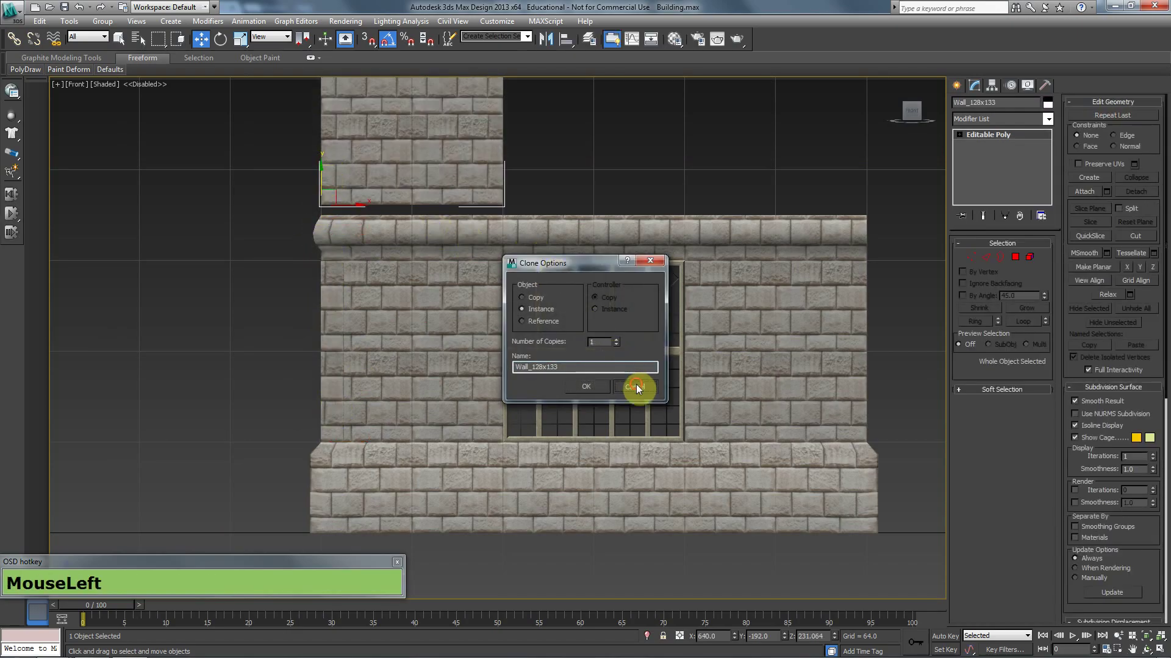
pyautogui.click(635, 387)
# Step: Set the home grid spacing to 32 in the grid and snap settings
pyautogui.rightClick(373, 39)
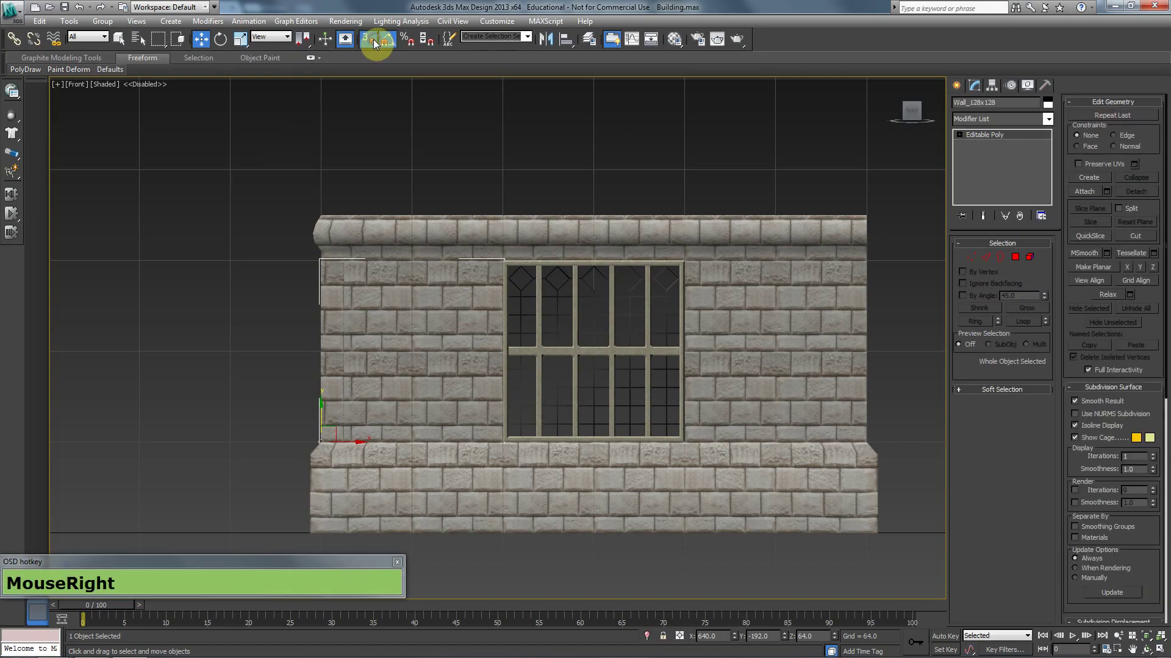
pyautogui.click(592, 269)
pyautogui.click(625, 291)
pyautogui.write('32')
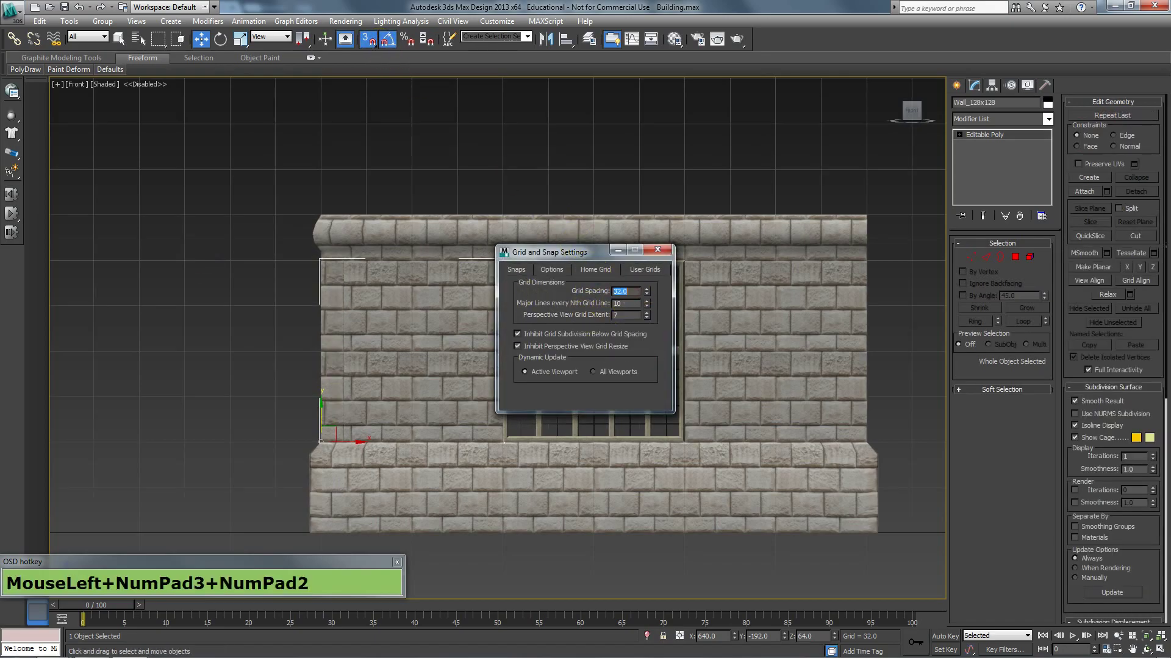
# Step: Clone the selected wall section straight up onto the top edge of the cornice as one instance
pyautogui.click(657, 249)
pyautogui.moveTo(320, 414)
pyautogui.keyDown('shift'); pyautogui.mouseDown()
pyautogui.moveTo(335, 198)
pyautogui.moveTo(319, 217)
pyautogui.moveTo(321, 206)
pyautogui.mouseUp(); pyautogui.keyUp('shift')
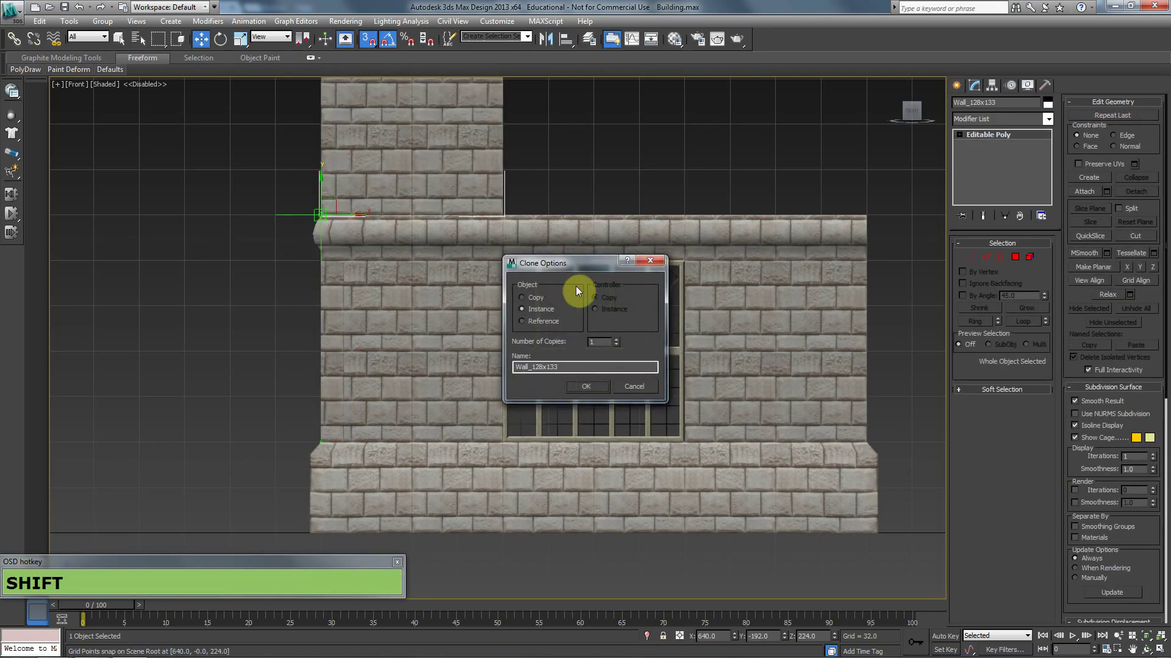
pyautogui.click(586, 387)
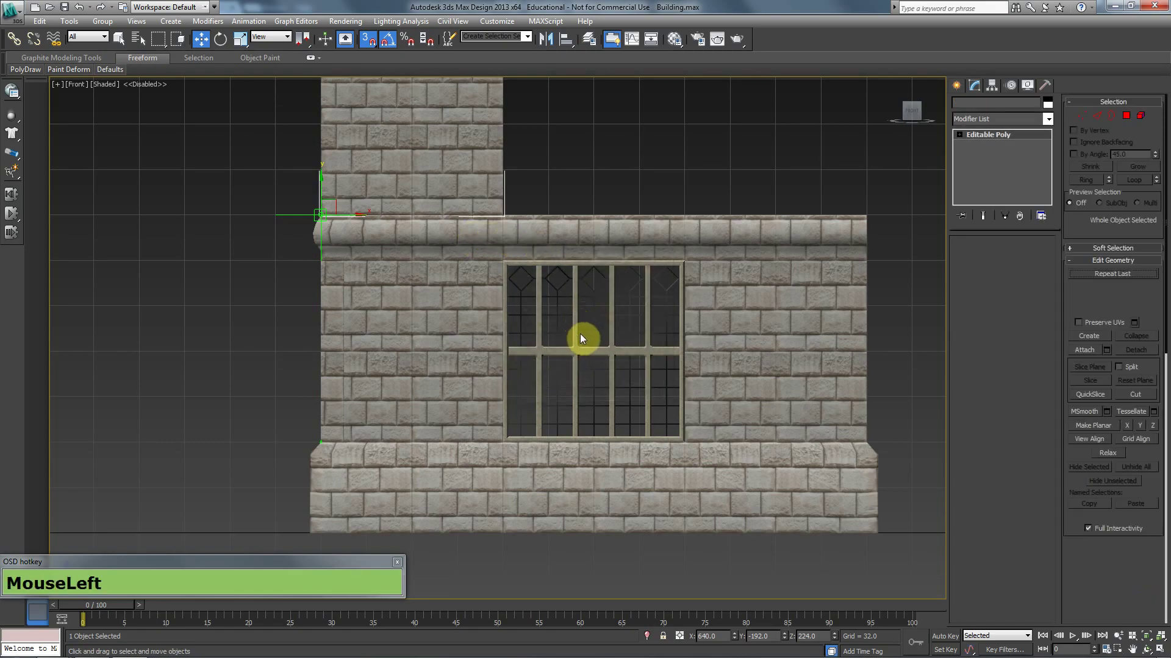
# Step: Clone the window straight up above the cornice, beside the raised wall section, as one instance
pyautogui.press('F3')
pyautogui.click(582, 340)
pyautogui.press('F3')
pyautogui.hotkey('alt', 'Tab')
pyautogui.hotkey('alt', 'Tab')
pyautogui.scroll(-3, 541, 328)
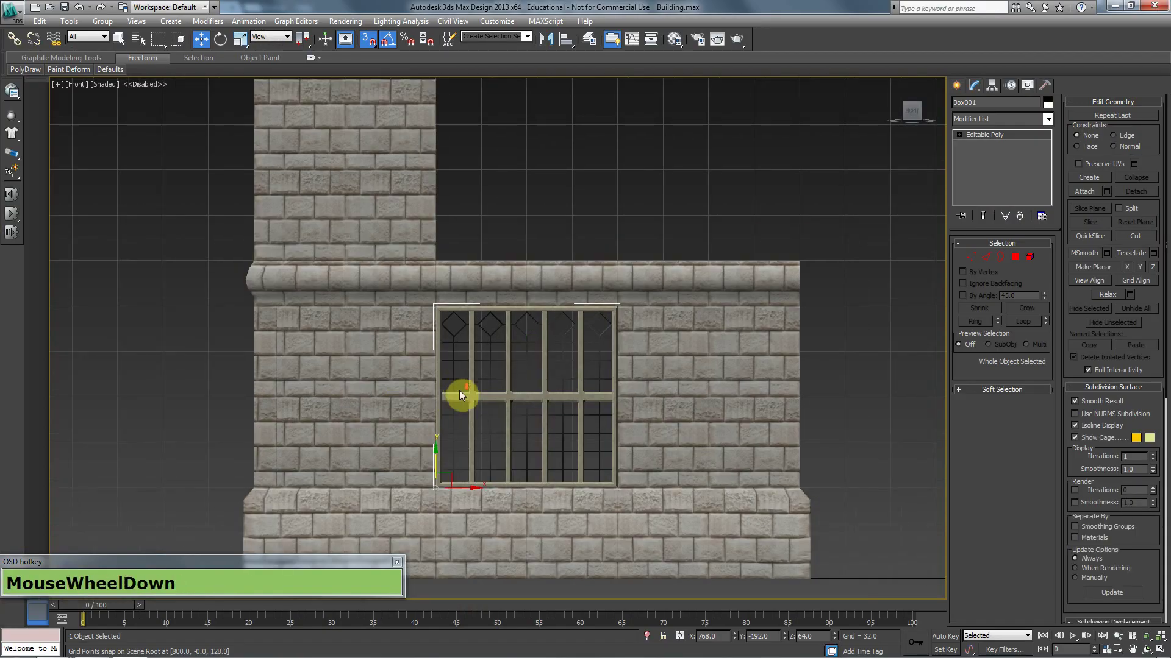
pyautogui.click(515, 373)
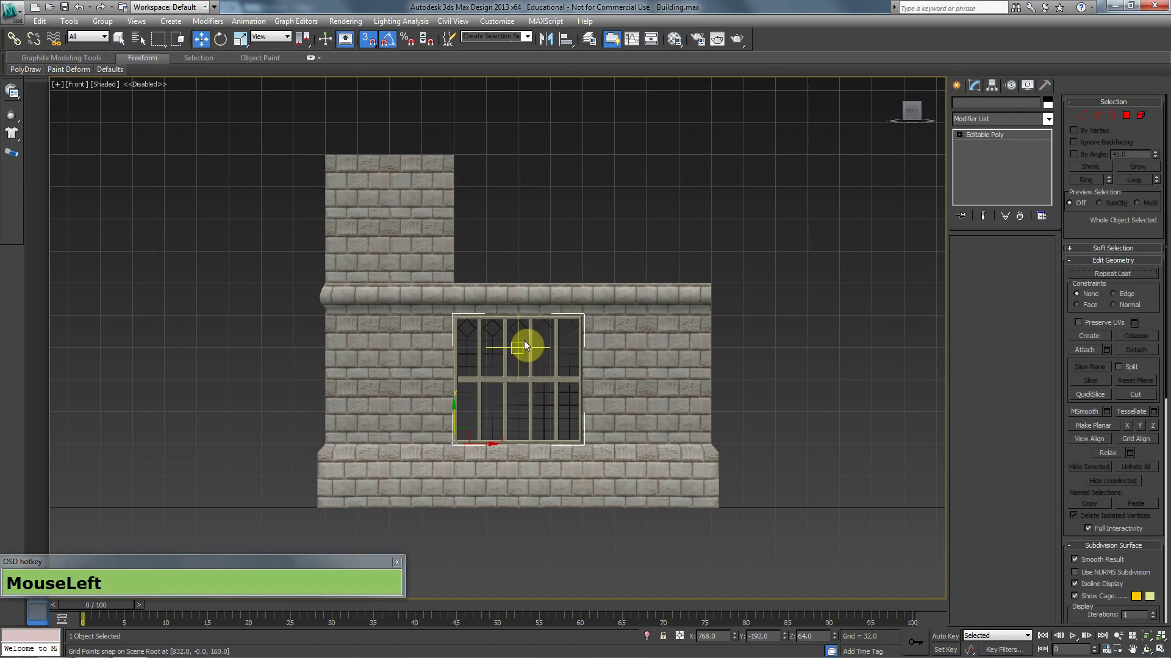
pyautogui.click(517, 381)
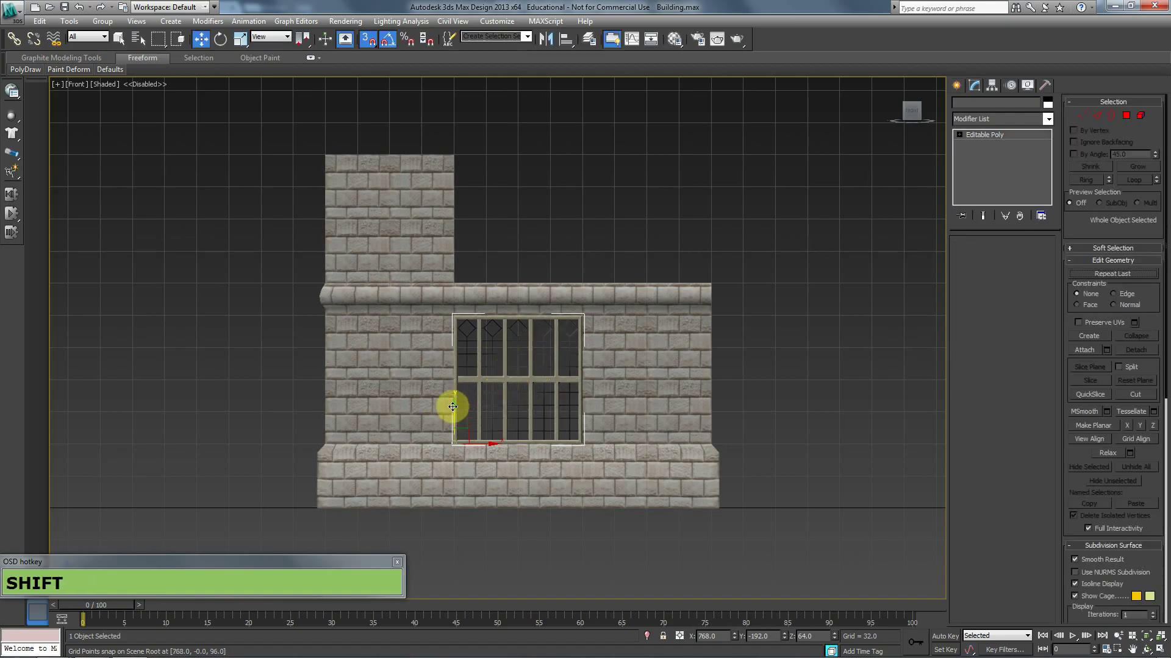
pyautogui.moveTo(451, 409)
pyautogui.keyDown('shift'); pyautogui.mouseDown()
pyautogui.moveTo(465, 272)
pyautogui.moveTo(456, 279)
pyautogui.mouseUp(); pyautogui.keyUp('shift')
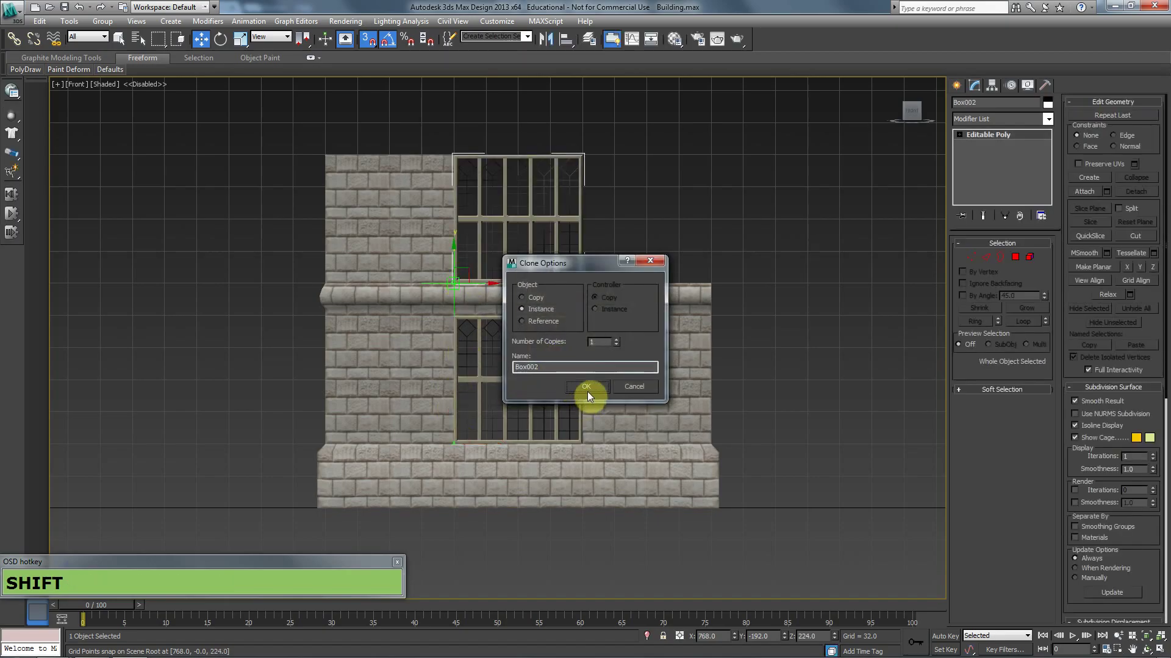
pyautogui.click(586, 386)
# Step: Inspect the raised wall section and window in perspective and compare them with the upper storey in the mansion photo
pyautogui.press('p')
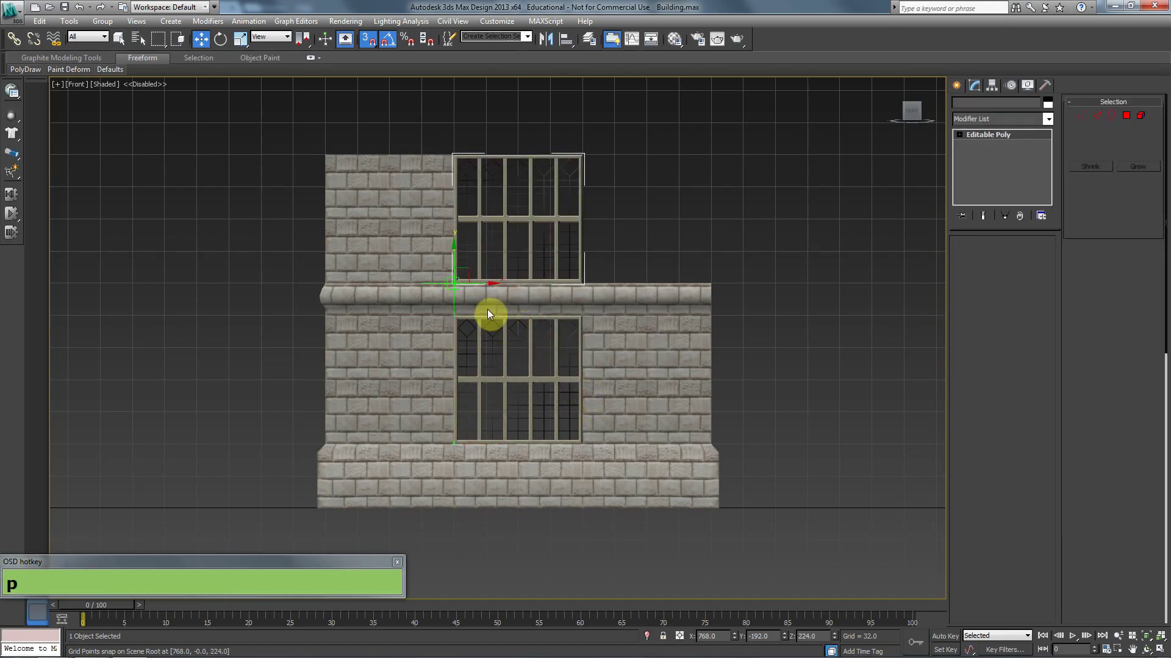
pyautogui.keyDown('alt'); pyautogui.moveTo(449, 335); pyautogui.dragTo(454, 278, button='middle'); pyautogui.keyUp('alt')
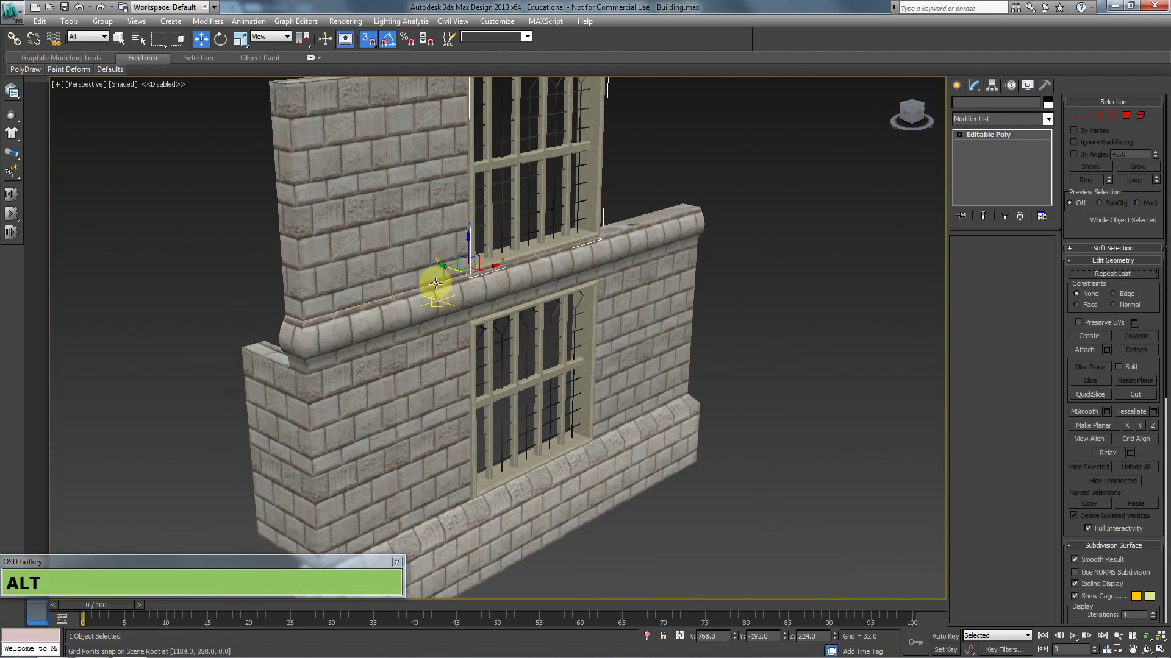
pyautogui.hotkey('alt', 'Tab')
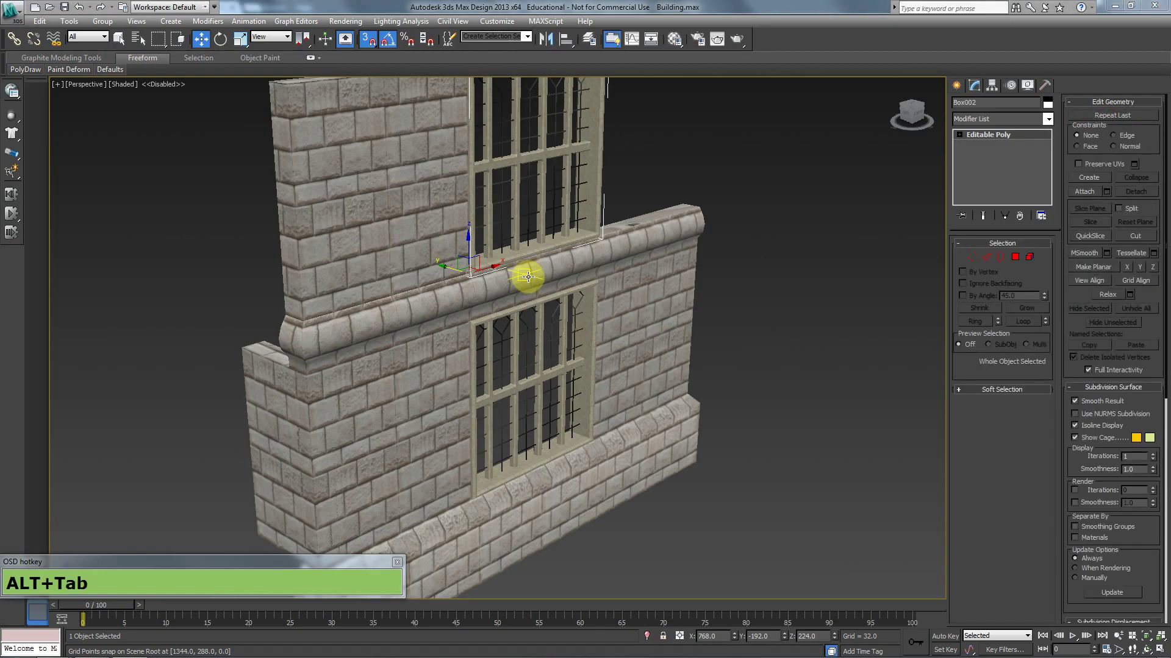
pyautogui.hotkey('alt', 'Tab')
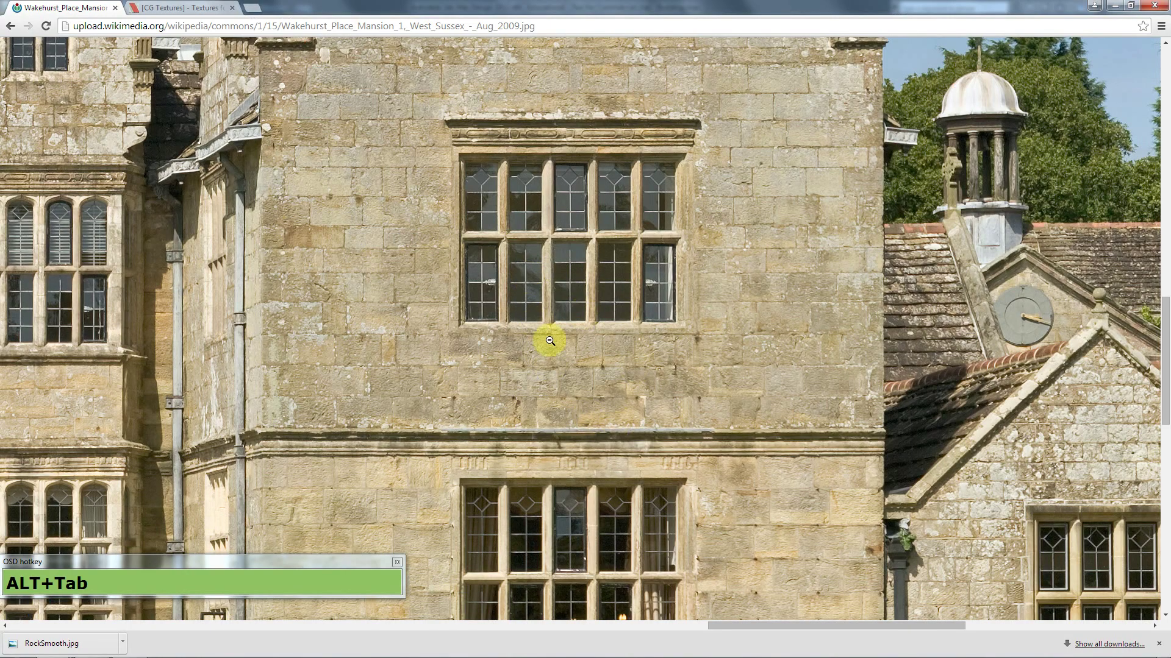
pyautogui.hotkey('alt', 'Tab')
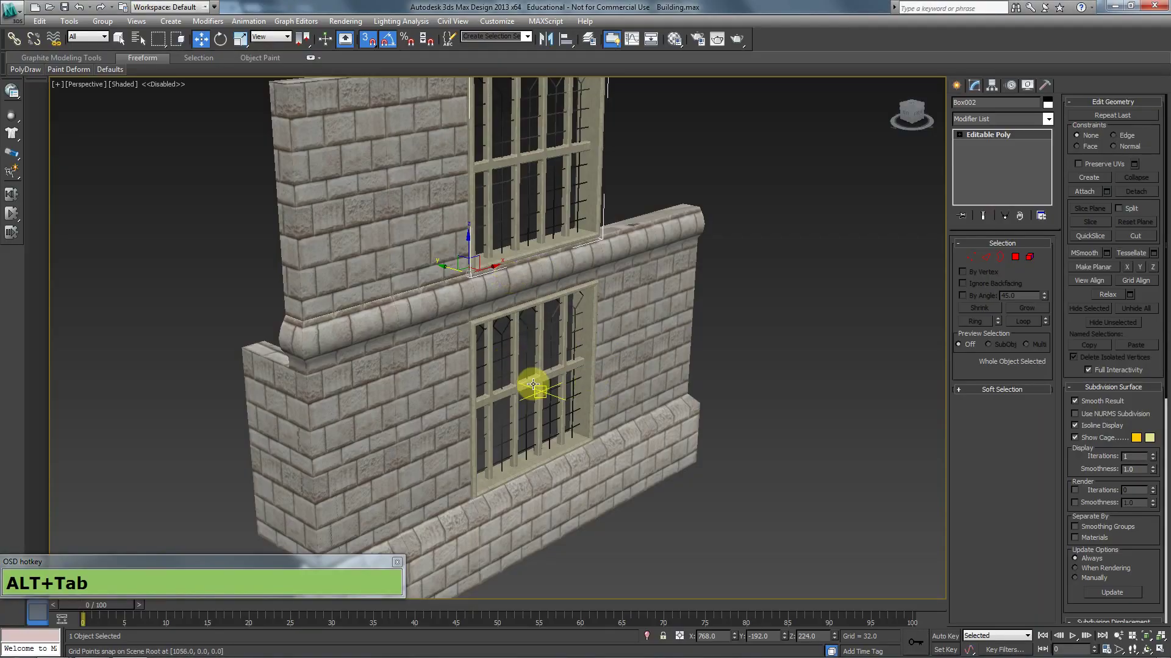
# Step: Delete the cloned wall section and window above the cornice
pyautogui.scroll(-4, 524, 390)
pyautogui.keyDown('alt'); pyautogui.moveTo(518, 392); pyautogui.dragTo(441, 390, button='middle'); pyautogui.keyUp('alt')
pyautogui.scroll(4, 441, 390)
pyautogui.scroll(-3, 437, 392)
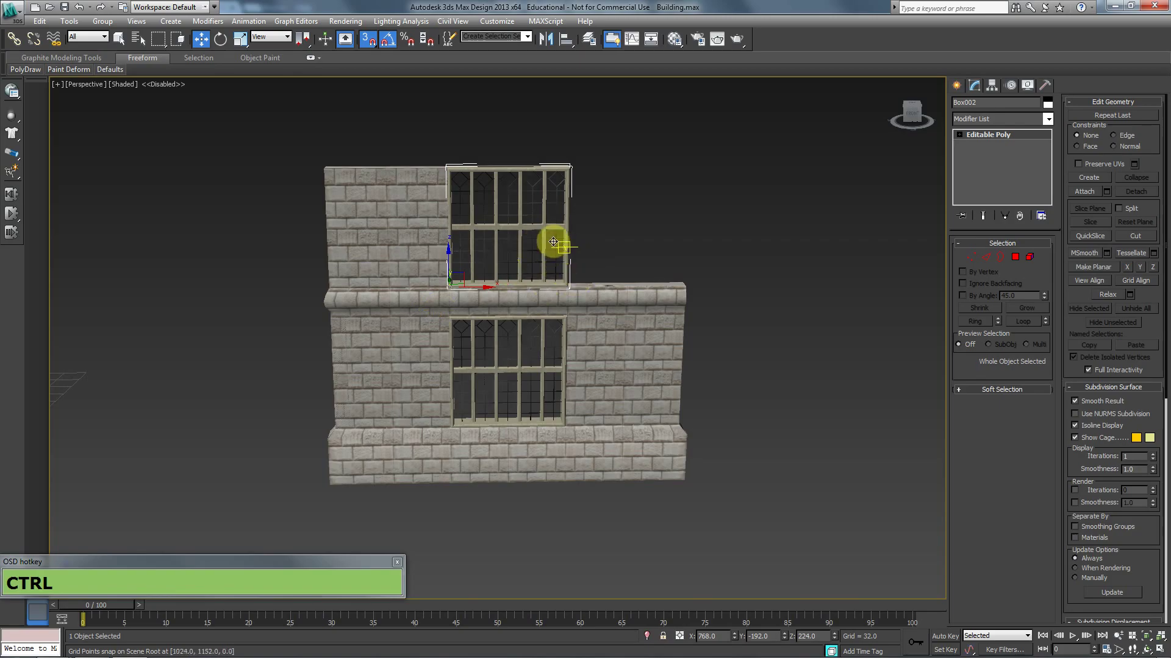
pyautogui.click(400, 228)
pyautogui.press('Delete')
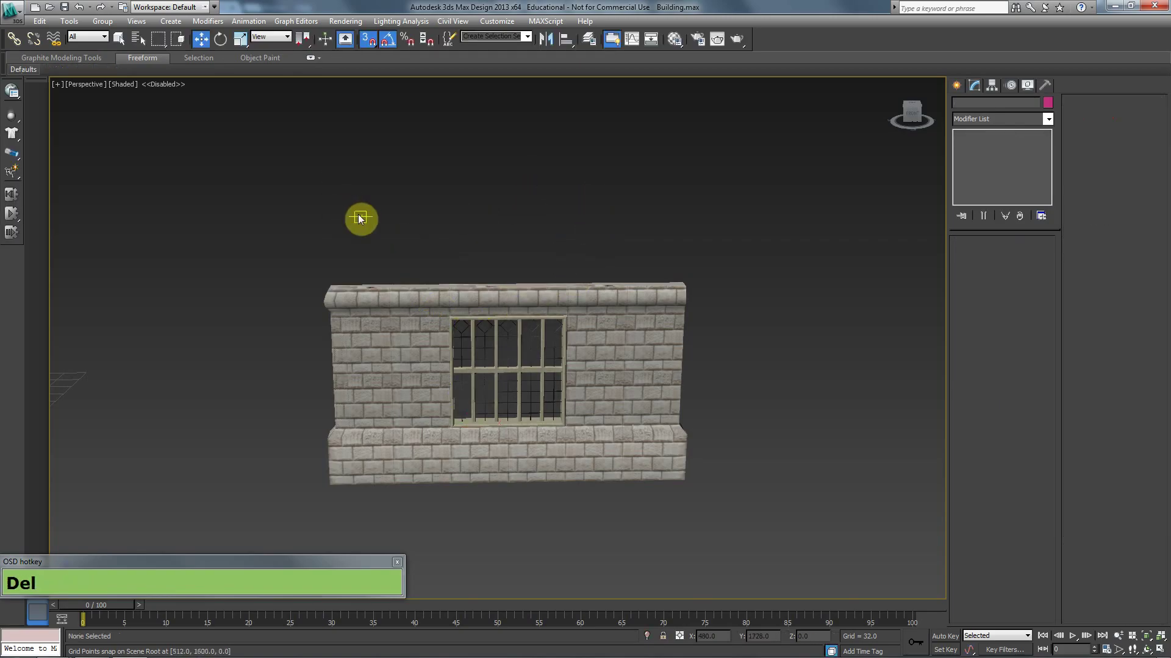
# Step: Select all ten ground-storey pieces in the Front view and clone them straight up onto the cornice as instances, using the pivot point as transform centre
pyautogui.press('f')
pyautogui.middleClick(597, 411)
pyautogui.click(737, 306)
pyautogui.moveTo(272, 548); pyautogui.dragTo(247, 546)
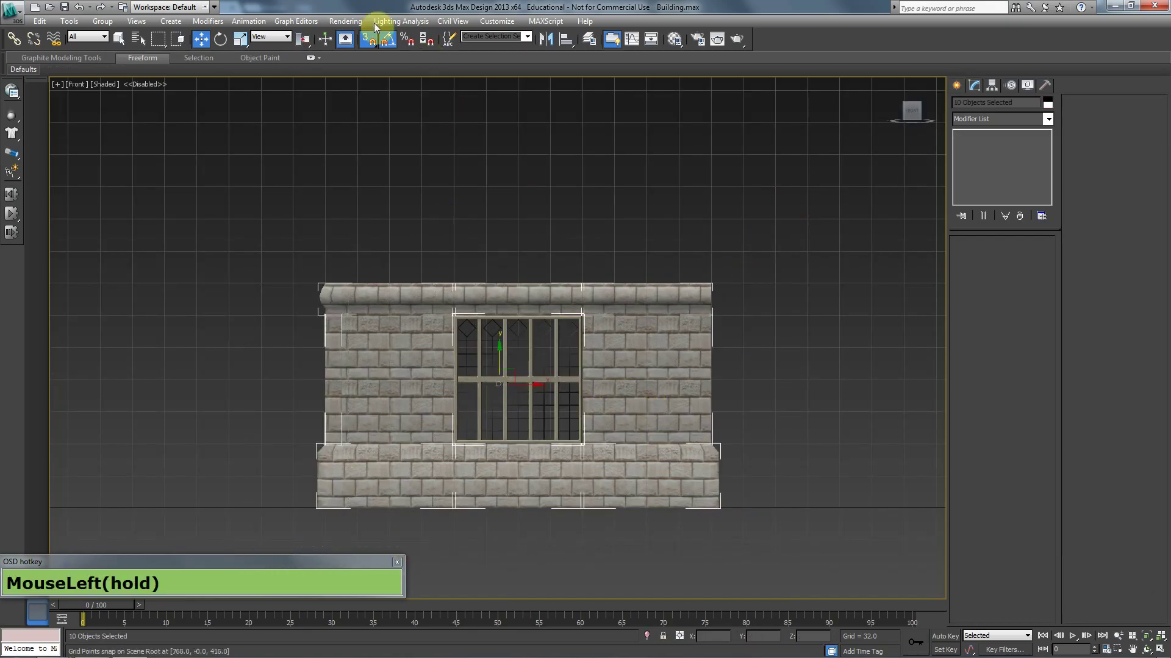
pyautogui.moveTo(301, 42); pyautogui.dragTo(302, 61)
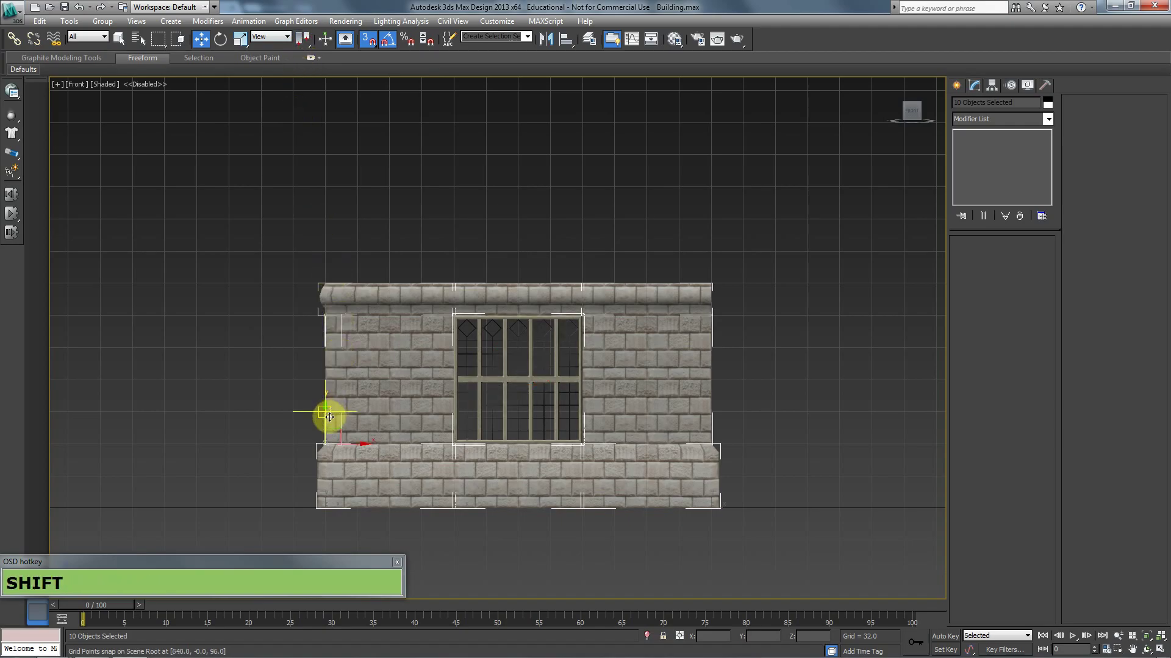
pyautogui.moveTo(325, 424)
pyautogui.keyDown('shift'); pyautogui.mouseDown()
pyautogui.moveTo(342, 199)
pyautogui.moveTo(331, 221)
pyautogui.mouseUp(); pyautogui.keyUp('shift')
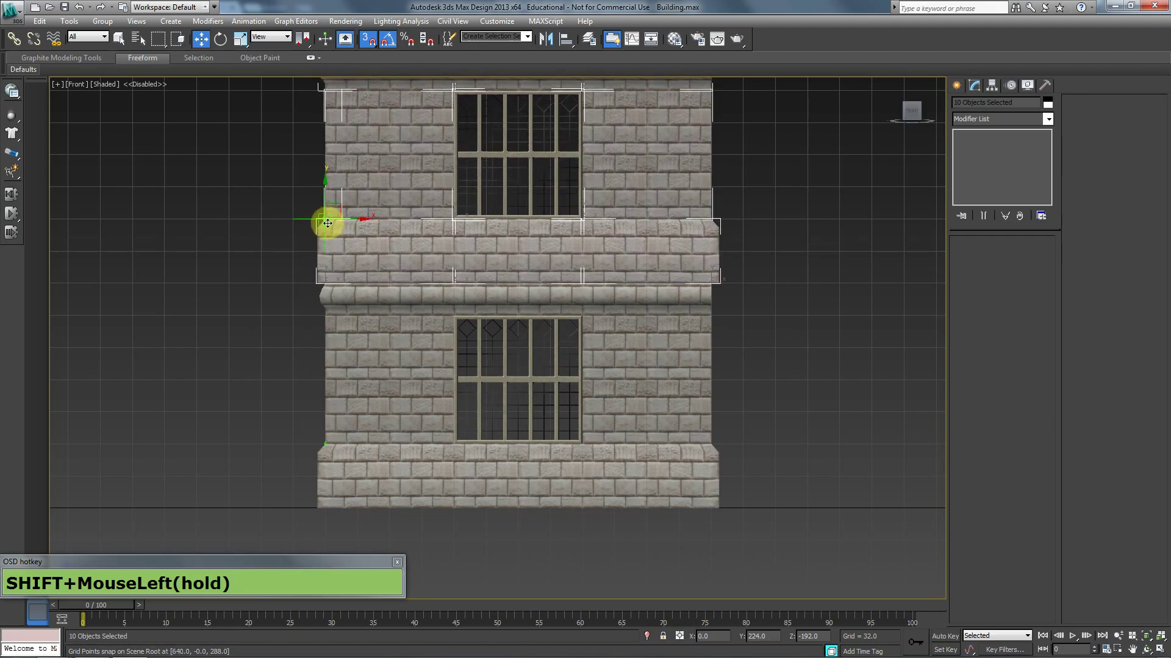
pyautogui.keyDown('shift'); pyautogui.moveTo(328, 223); pyautogui.dragTo(326, 226); pyautogui.keyUp('shift')
pyautogui.click(586, 387)
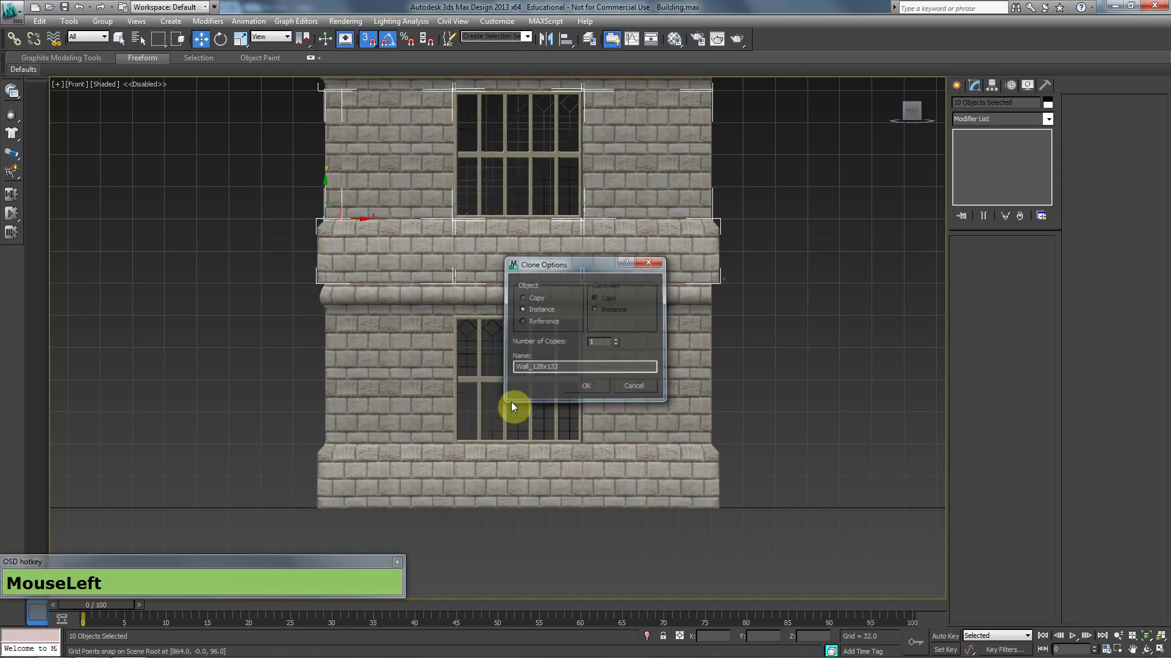
# Step: Examine the stacked two-storey wall in perspective with edged faces and the polygon statistics displayed
pyautogui.press('p')
pyautogui.scroll(-1, 429, 384)
pyautogui.scroll(-5, 429, 383)
pyautogui.click(632, 366)
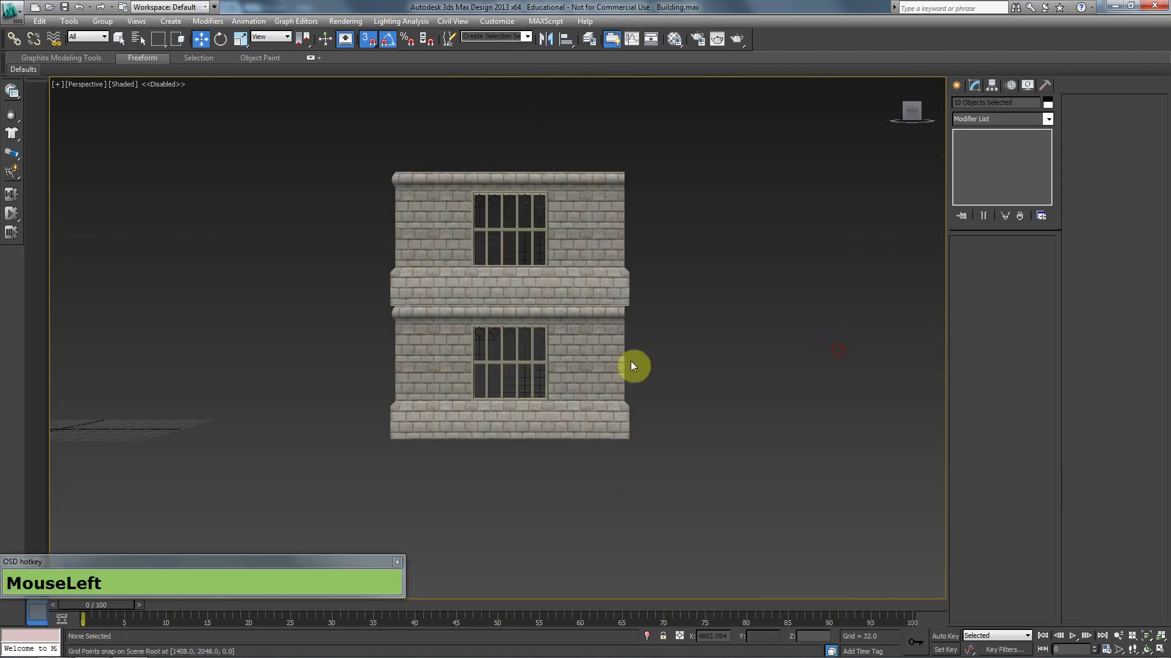
pyautogui.press('F4')
pyautogui.moveTo(378, 373)
pyautogui.keyDown('alt'); pyautogui.mouseDown(button='middle')
pyautogui.moveTo(381, 355)
pyautogui.moveTo(464, 366)
pyautogui.moveTo(384, 364)
pyautogui.mouseUp(button='middle'); pyautogui.keyUp('alt')
pyautogui.press('F4')
pyautogui.press('F4')
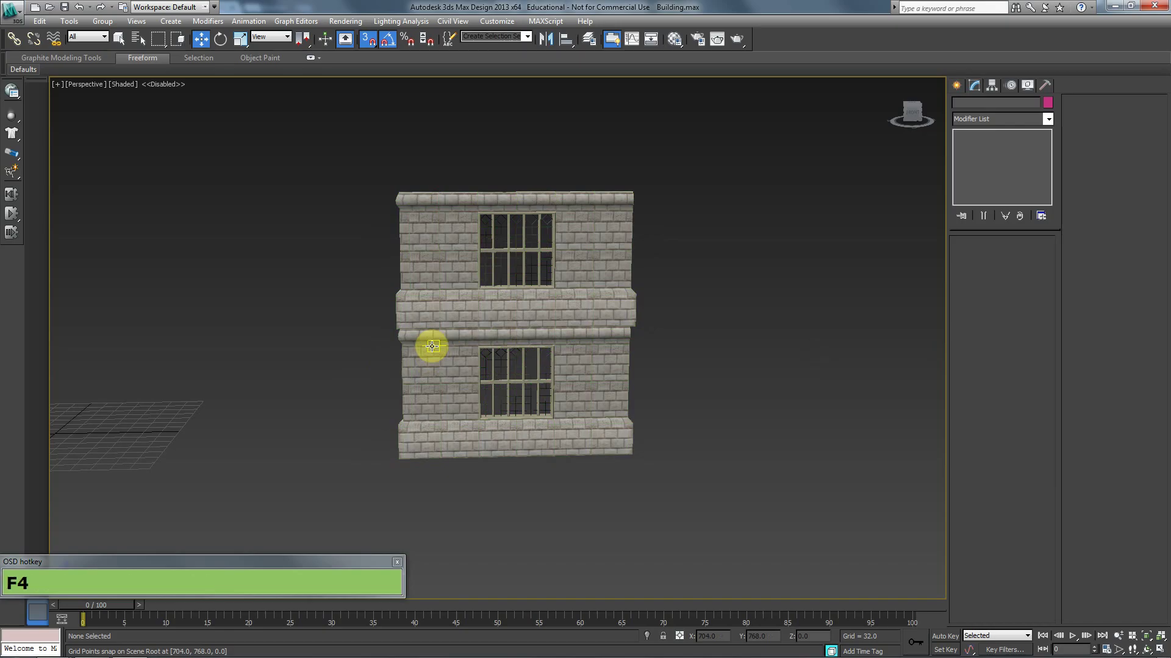
pyautogui.press('7')
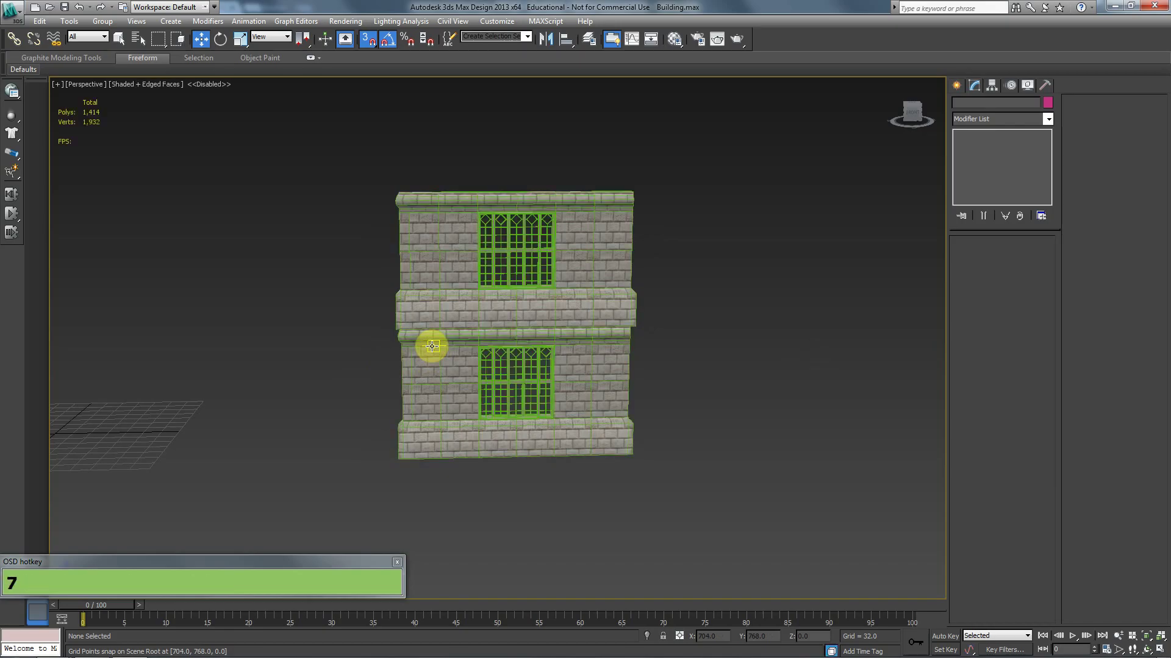
pyautogui.moveTo(422, 332)
pyautogui.keyDown('alt'); pyautogui.mouseDown(button='middle')
pyautogui.moveTo(345, 308)
pyautogui.moveTo(390, 303)
pyautogui.moveTo(358, 329)
pyautogui.moveTo(301, 284)
pyautogui.moveTo(405, 282)
pyautogui.mouseUp(button='middle'); pyautogui.keyUp('alt')
# Step: Examine the junction between the lower cornice and the upper storey's base from the side and from below without edged faces
pyautogui.click(374, 306)
pyautogui.scroll(2, 356, 329)
pyautogui.press('F4')
pyautogui.scroll(4, 313, 262)
pyautogui.moveTo(314, 262); pyautogui.dragTo(696, 314, button='middle')
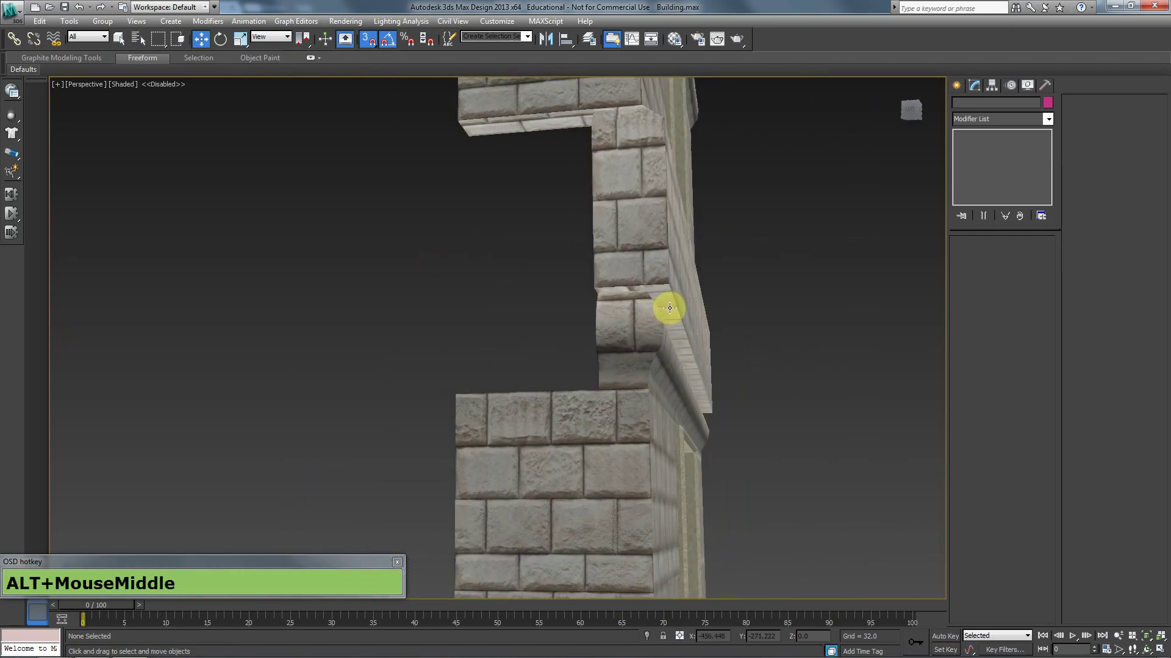
pyautogui.keyDown('alt'); pyautogui.moveTo(660, 326); pyautogui.dragTo(620, 343, button='middle'); pyautogui.keyUp('alt')
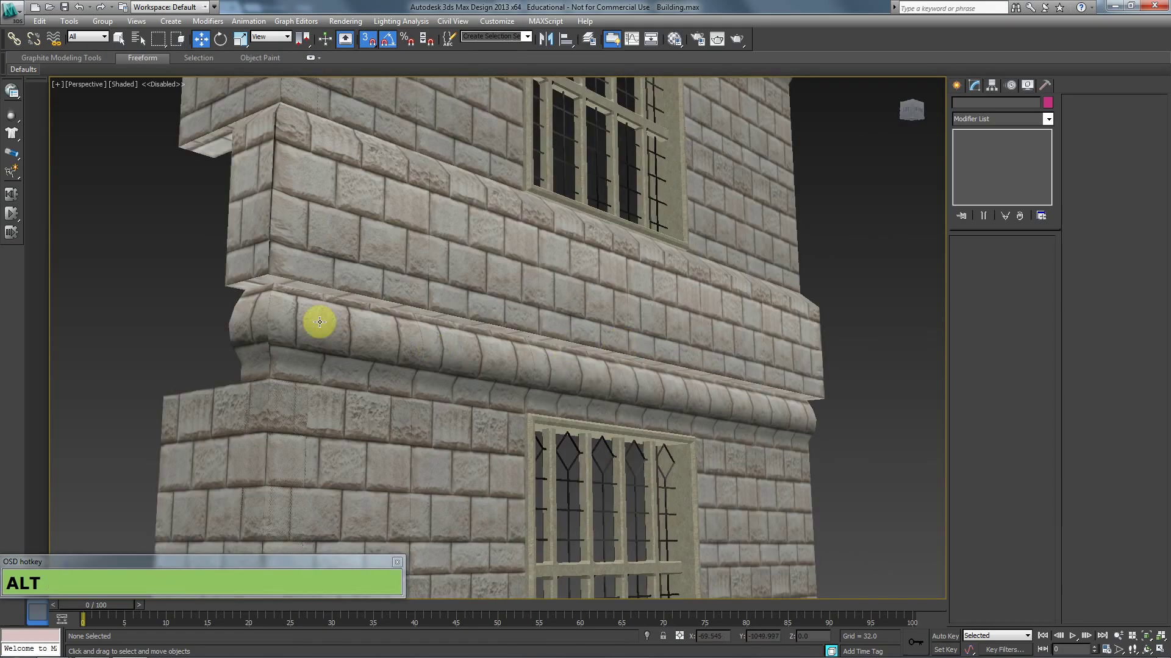
pyautogui.keyDown('alt'); pyautogui.moveTo(377, 303); pyautogui.dragTo(474, 319, button='middle'); pyautogui.keyUp('alt')
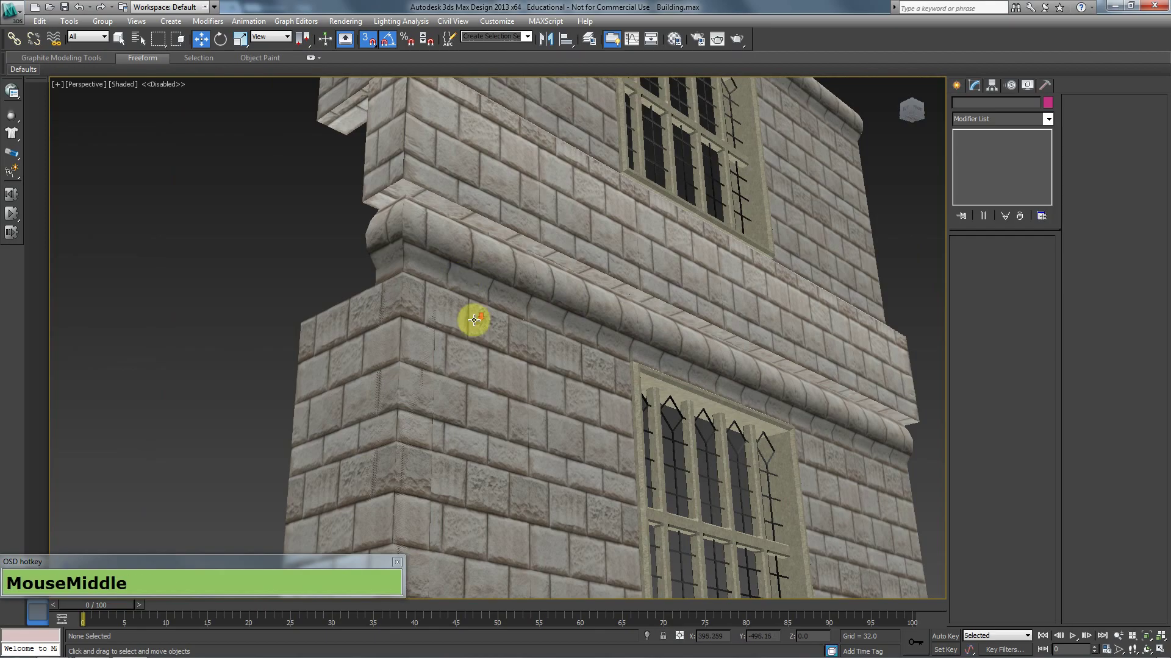
pyautogui.scroll(-5, 476, 385)
pyautogui.moveTo(476, 385); pyautogui.dragTo(485, 492, button='middle')
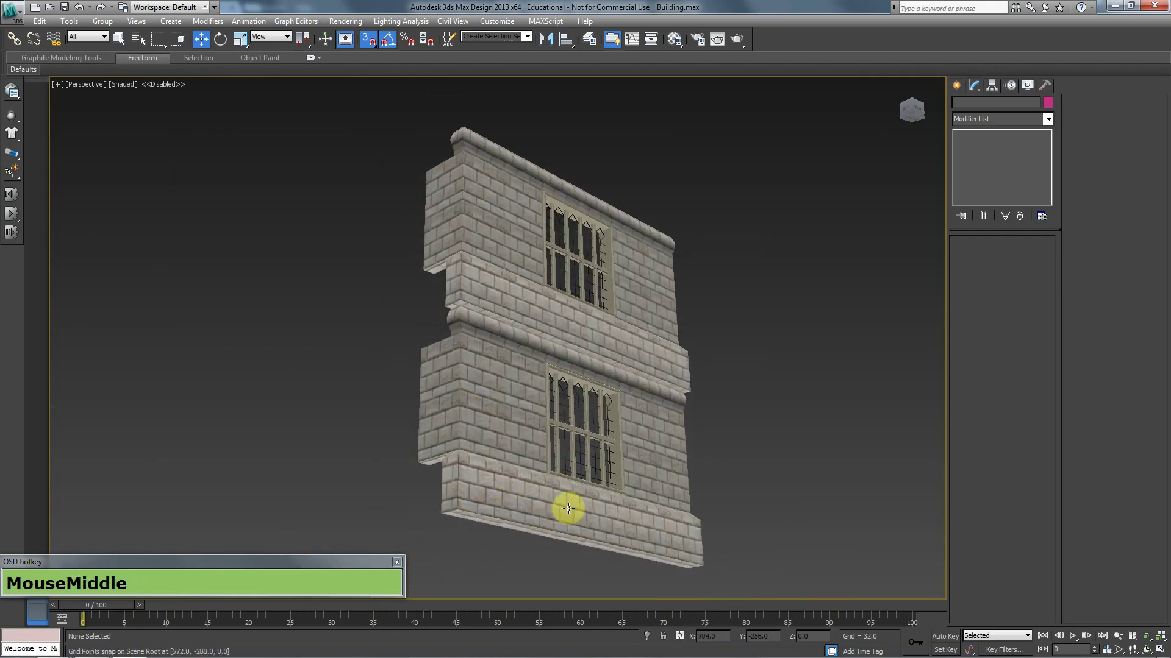
pyautogui.scroll(3, 442, 287)
# Step: Switch to the browser and examine the mansion's facade in the photo down to the plinth at ground level
pyautogui.hotkey('alt', 'Tab')
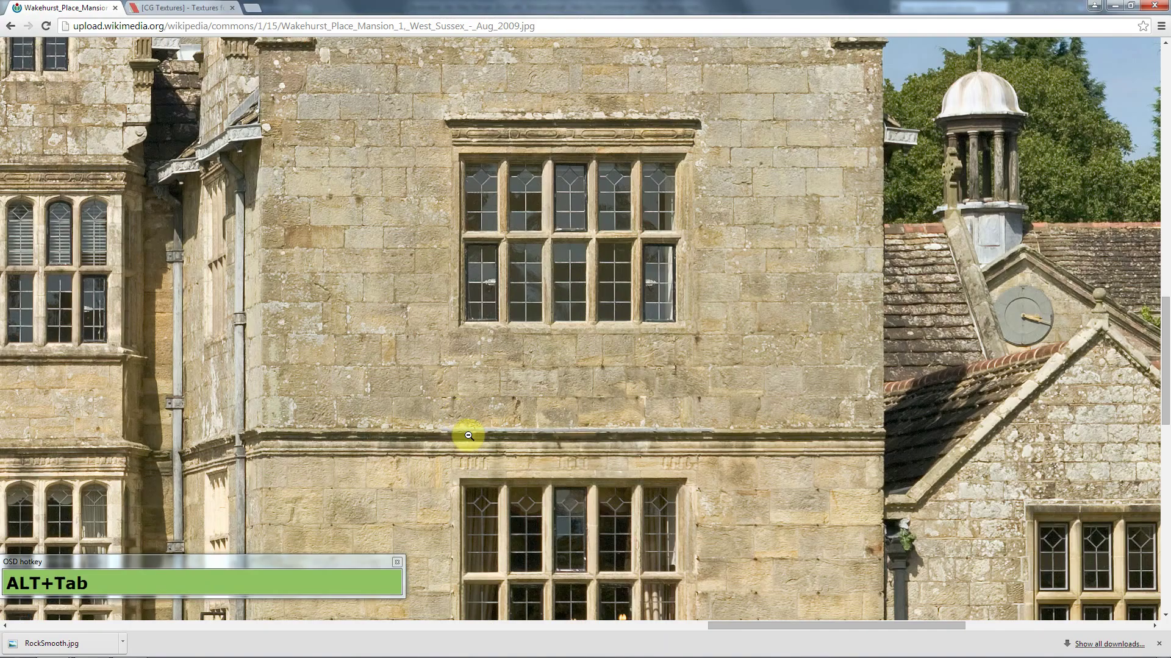
pyautogui.scroll(-5, 463, 466)
pyautogui.scroll(-4, 383, 208)
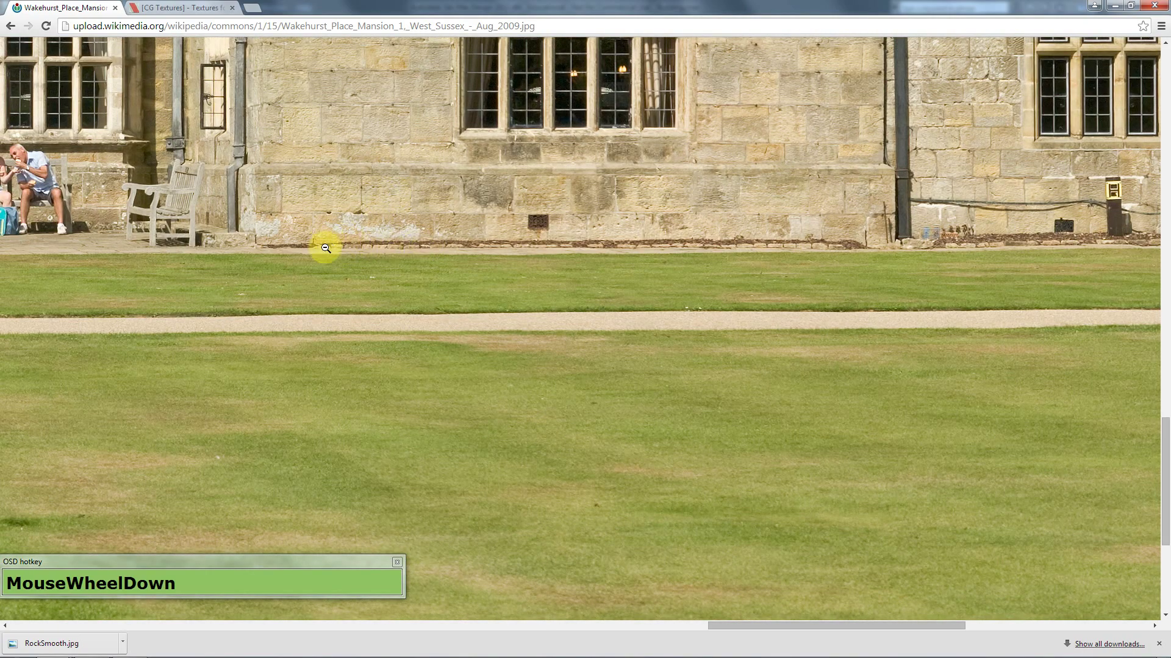
# Step: Switch back to 3ds Max and undo the cloning of the ten pieces into the upper storey
pyautogui.hotkey('alt', 'Tab')
pyautogui.keyDown('alt'); pyautogui.moveTo(381, 400); pyautogui.dragTo(410, 308, button='middle'); pyautogui.keyUp('alt')
pyautogui.hotkey('ctrl', 'z')
# Step: Turn off snapping, select the corner section of the plinth and display edged faces
pyautogui.click(514, 470)
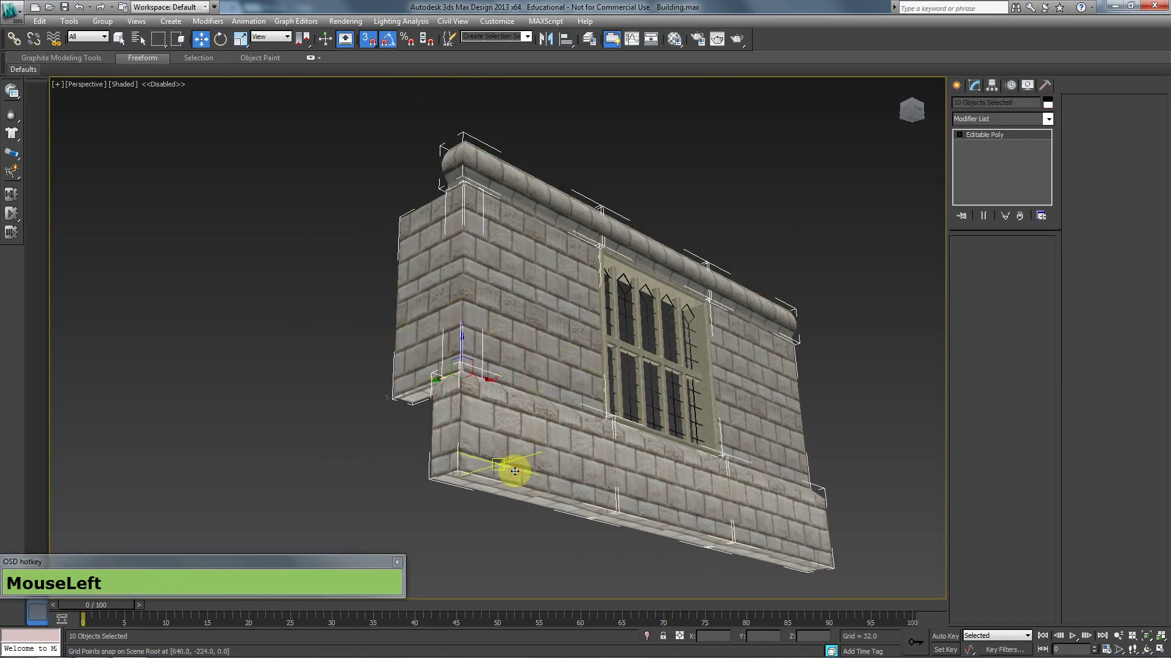
pyautogui.click(460, 550)
pyautogui.keyDown('alt'); pyautogui.moveTo(504, 552); pyautogui.dragTo(452, 291, button='middle'); pyautogui.keyUp('alt')
pyautogui.hotkey('alt', 's')
pyautogui.click(544, 392)
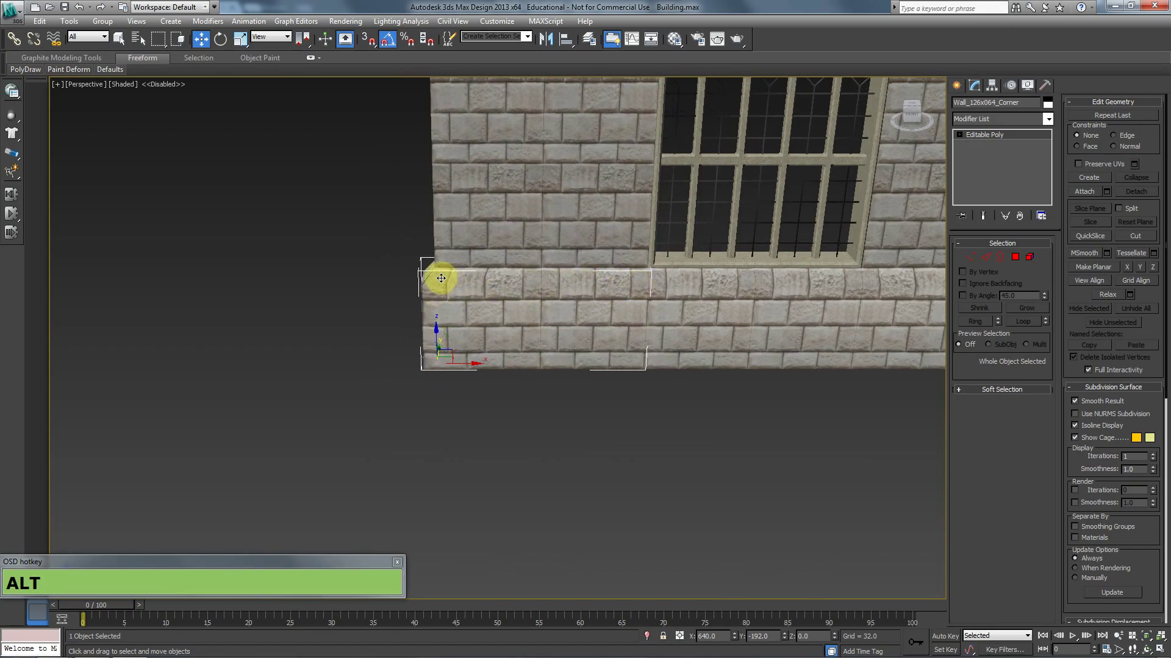
pyautogui.scroll(1, 472, 300)
pyautogui.scroll(2, 549, 320)
pyautogui.press('F4')
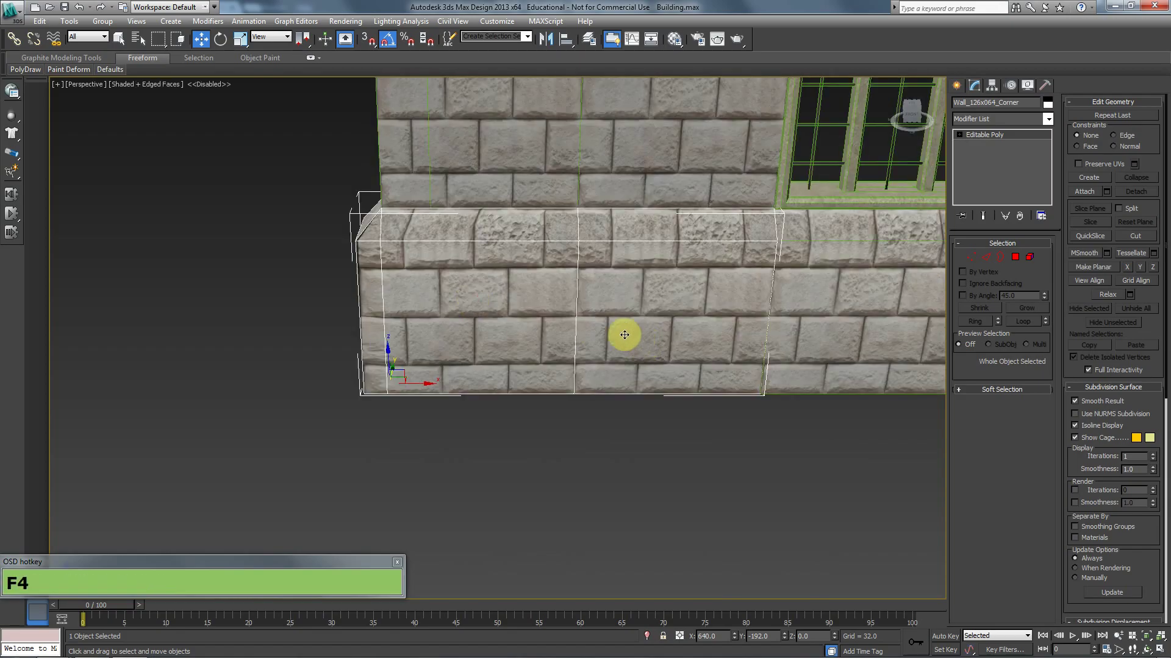
# Step: In the Front view, connect the plinth corner section's vertical edges with one segment and a slide of about -60, along the lowest mortar joint
pyautogui.press('f')
pyautogui.moveTo(591, 345); pyautogui.dragTo(598, 384, button='middle')
pyautogui.scroll(3, 597, 383)
pyautogui.scroll(2, 597, 383)
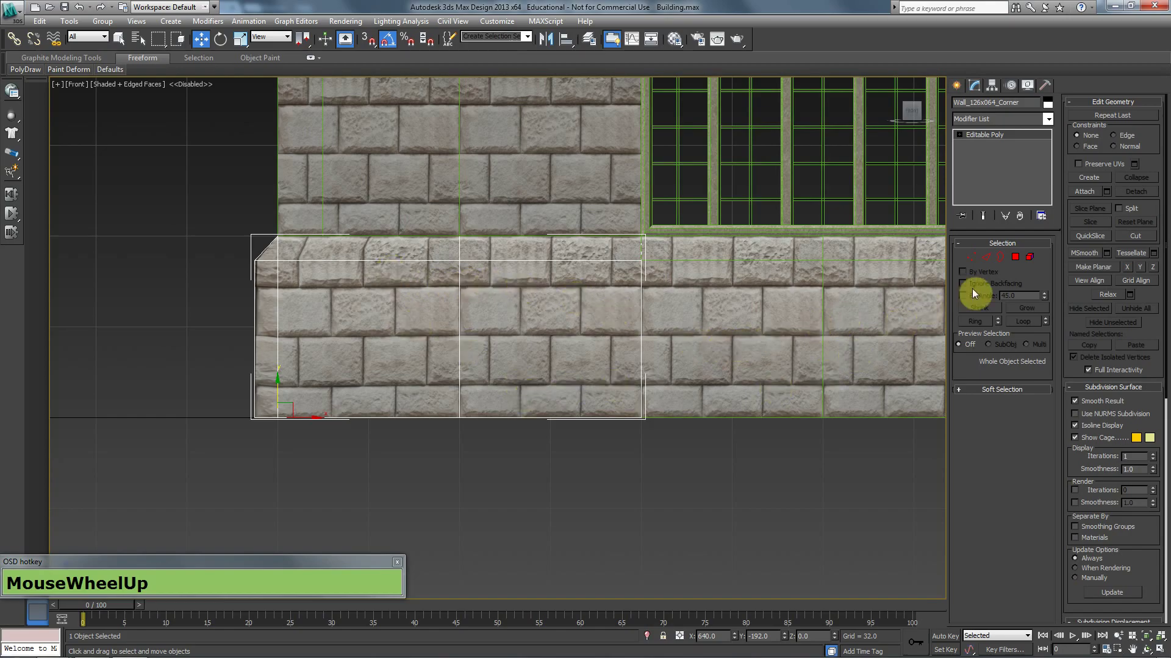
pyautogui.click(986, 260)
pyautogui.moveTo(184, 345); pyautogui.dragTo(820, 341)
pyautogui.click(1042, 474)
pyautogui.moveTo(504, 362)
pyautogui.mouseDown()
pyautogui.moveTo(504, 295)
pyautogui.moveTo(507, 372)
pyautogui.mouseUp()
pyautogui.rightClick(507, 371)
pyautogui.press('Escape')
pyautogui.hotkey('ctrl', 'z')
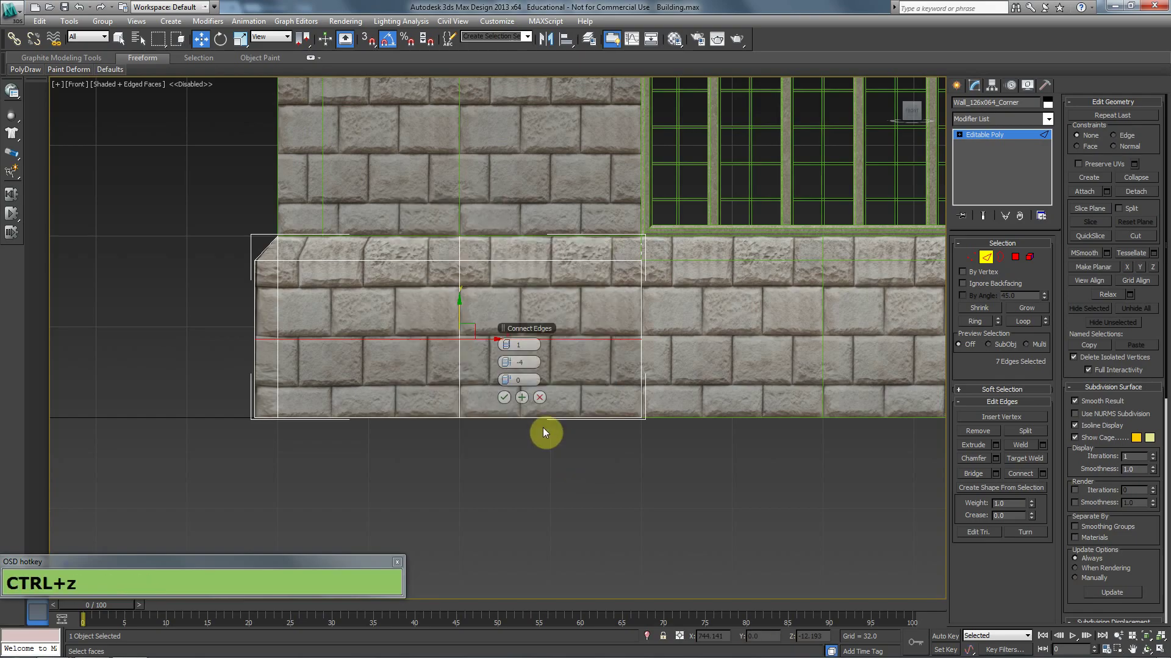
pyautogui.moveTo(483, 381); pyautogui.dragTo(362, 381)
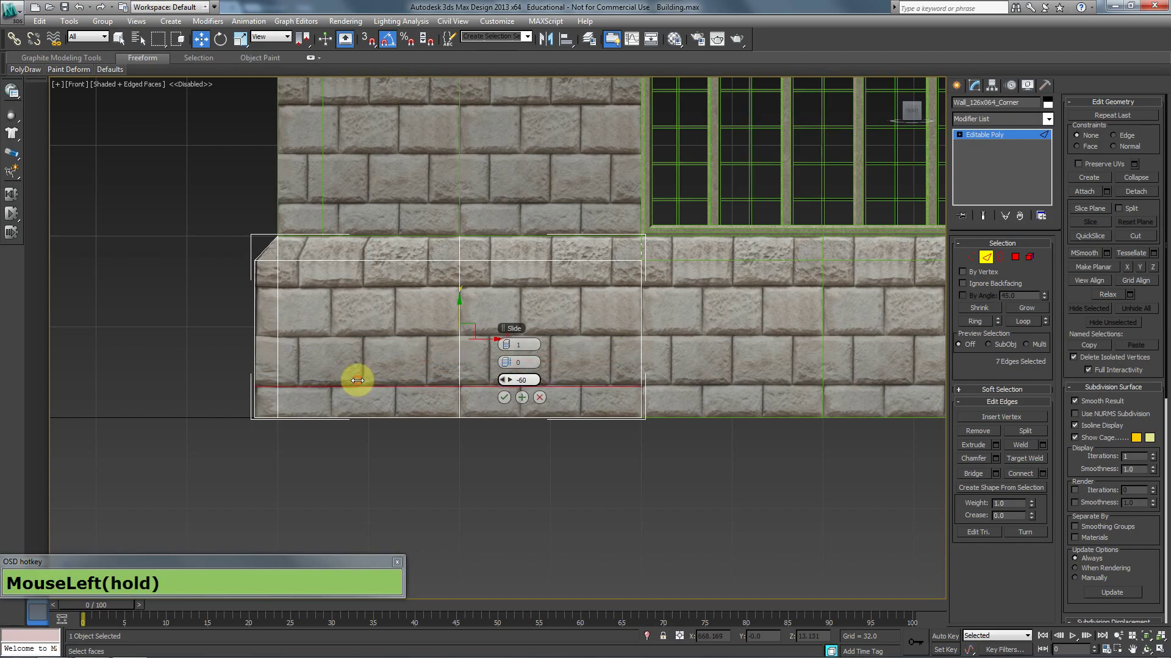
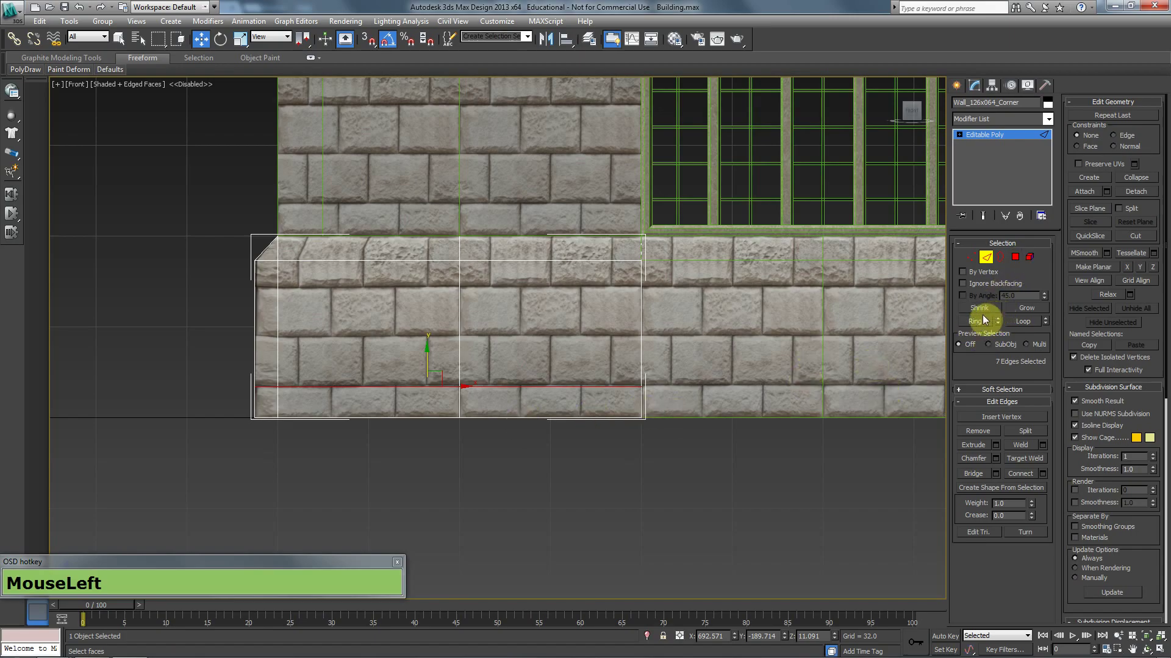
# Step: Inspect the new edge loop around the plinth's corner section in perspective
pyautogui.middleClick(406, 380)
pyautogui.press('p')
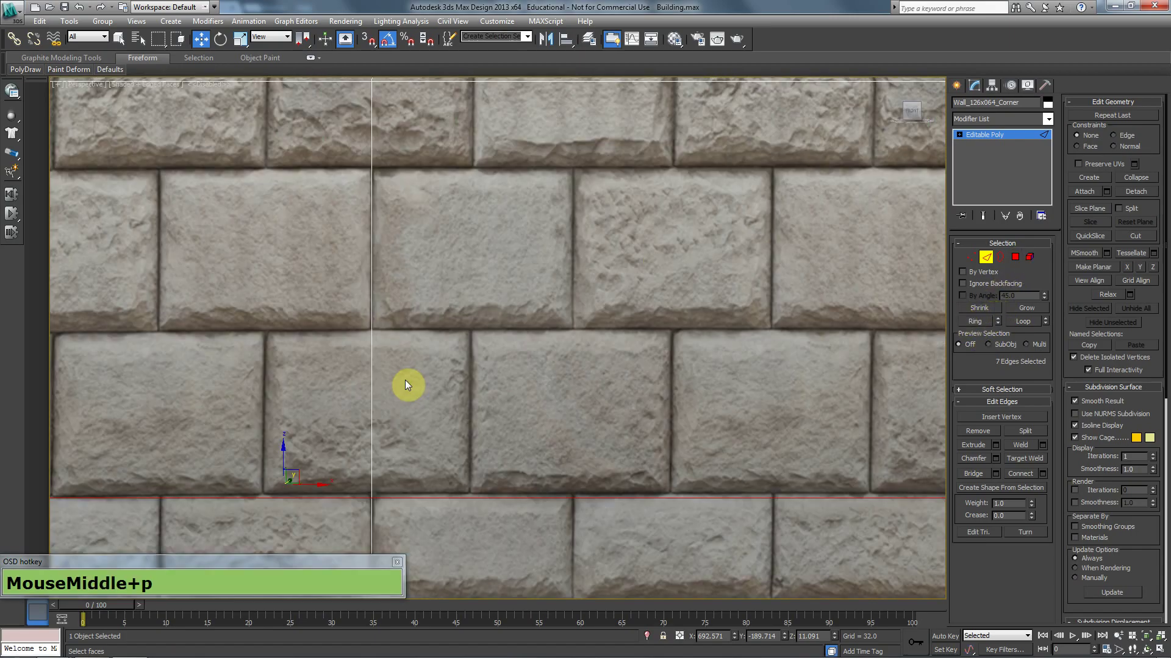
pyautogui.scroll(-8, 404, 379)
pyautogui.keyDown('alt'); pyautogui.moveTo(399, 398); pyautogui.dragTo(441, 419, button='middle'); pyautogui.keyUp('alt')
pyautogui.scroll(5, 444, 405)
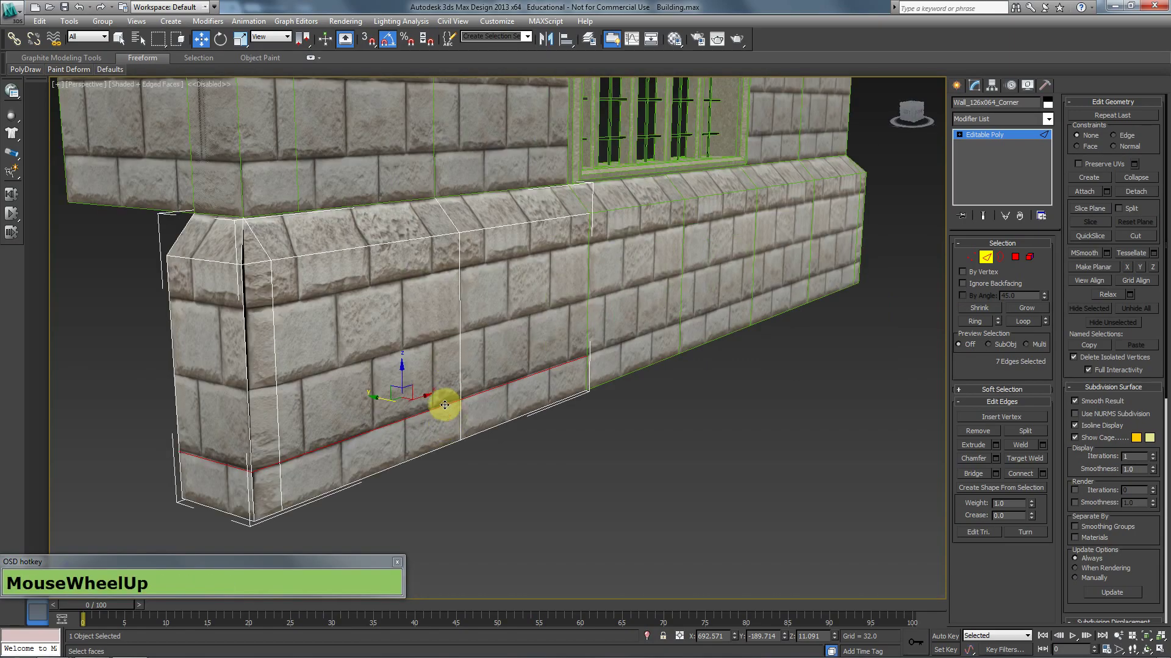
# Step: Isolate the plinth's corner section and display it as a wireframe in perspective
pyautogui.keyDown('alt'); pyautogui.moveTo(303, 421); pyautogui.dragTo(393, 409, button='middle'); pyautogui.keyUp('alt')
pyautogui.rightClick(506, 292)
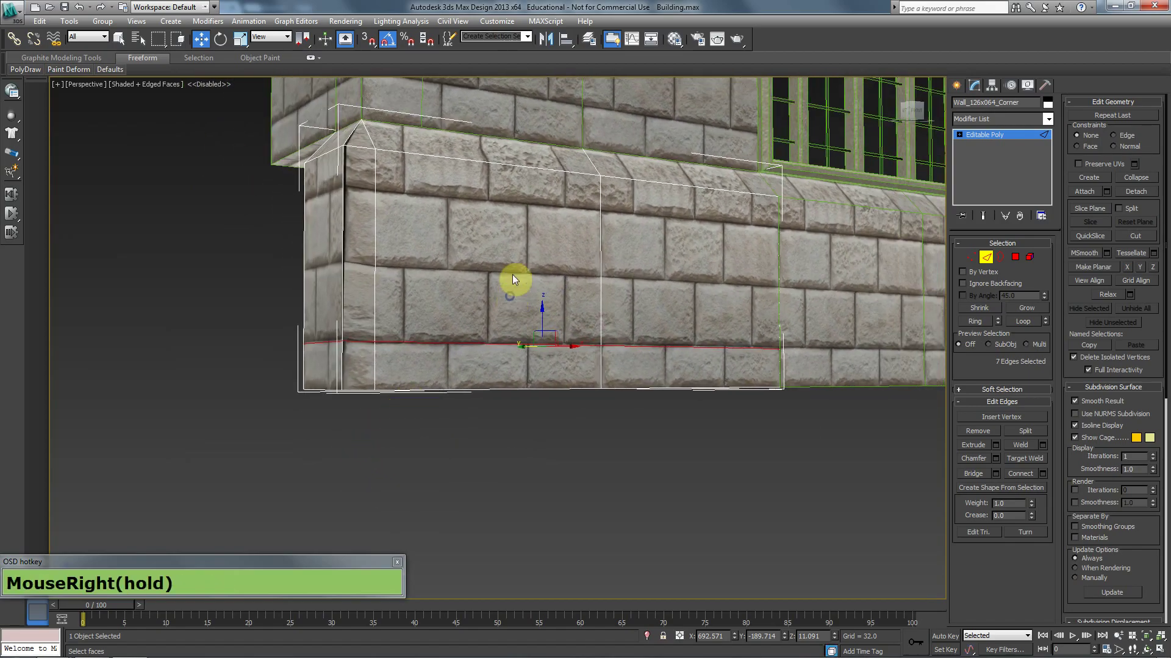
pyautogui.click(556, 199)
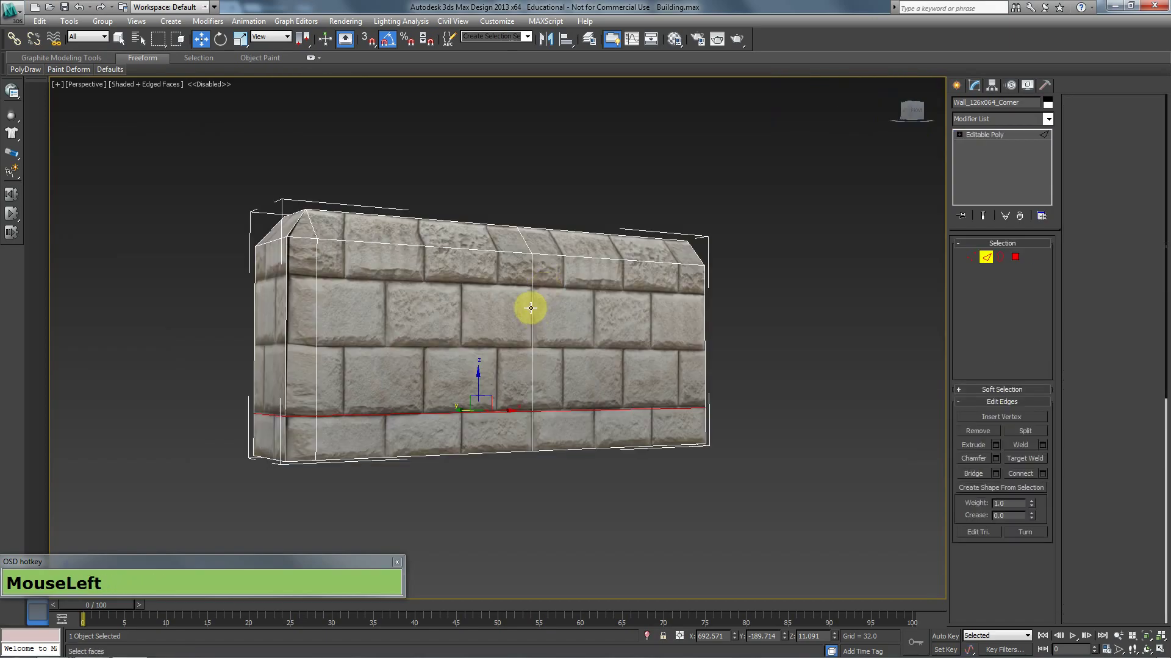
pyautogui.press('t')
pyautogui.press('F3')
pyautogui.scroll(-1, 481, 360)
pyautogui.press('z')
pyautogui.scroll(-3, 481, 360)
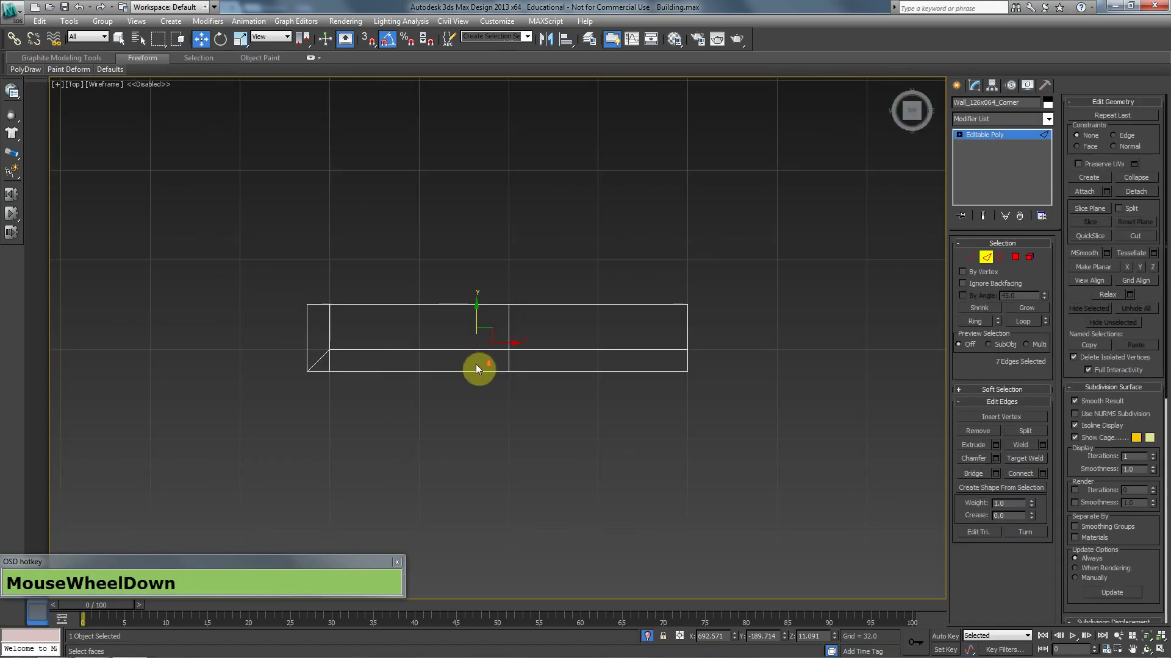
pyautogui.scroll(3, 498, 360)
pyautogui.scroll(-1, 581, 356)
pyautogui.keyDown('alt'); pyautogui.moveTo(504, 353); pyautogui.dragTo(552, 321, button='middle'); pyautogui.keyUp('alt')
# Step: Restrict snapping to vertices and move the bottom edge of the corner section's short end inward to X 640 in the Top view
pyautogui.click(385, 425)
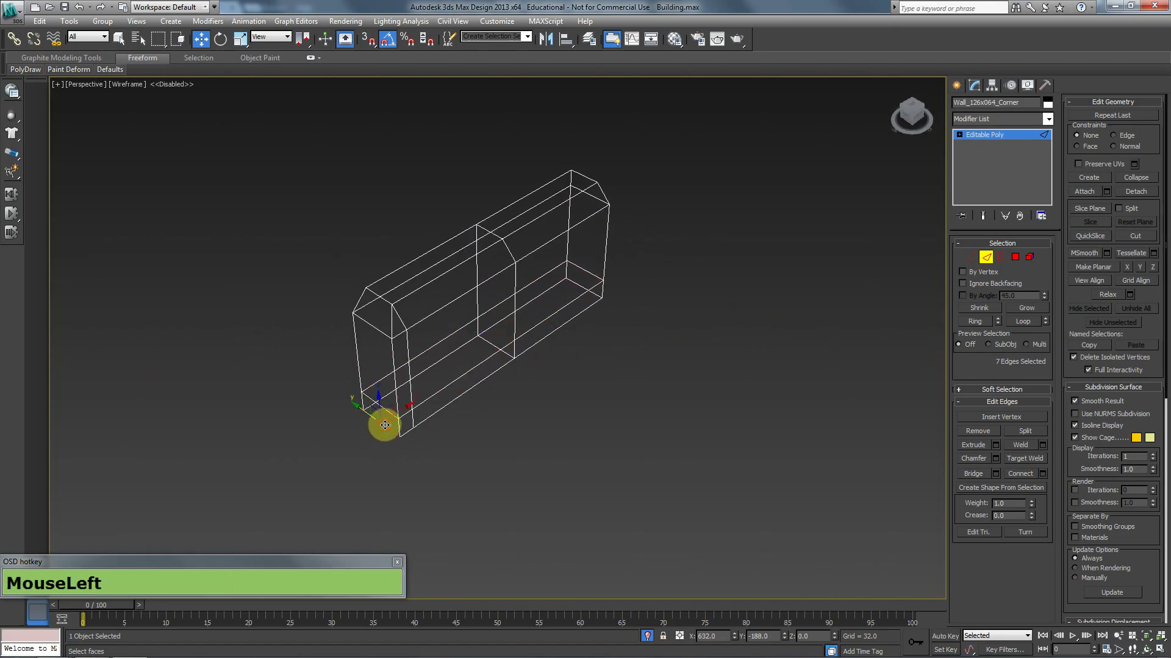
pyautogui.keyDown('ctrl'); pyautogui.click(436, 415); pyautogui.keyUp('ctrl')
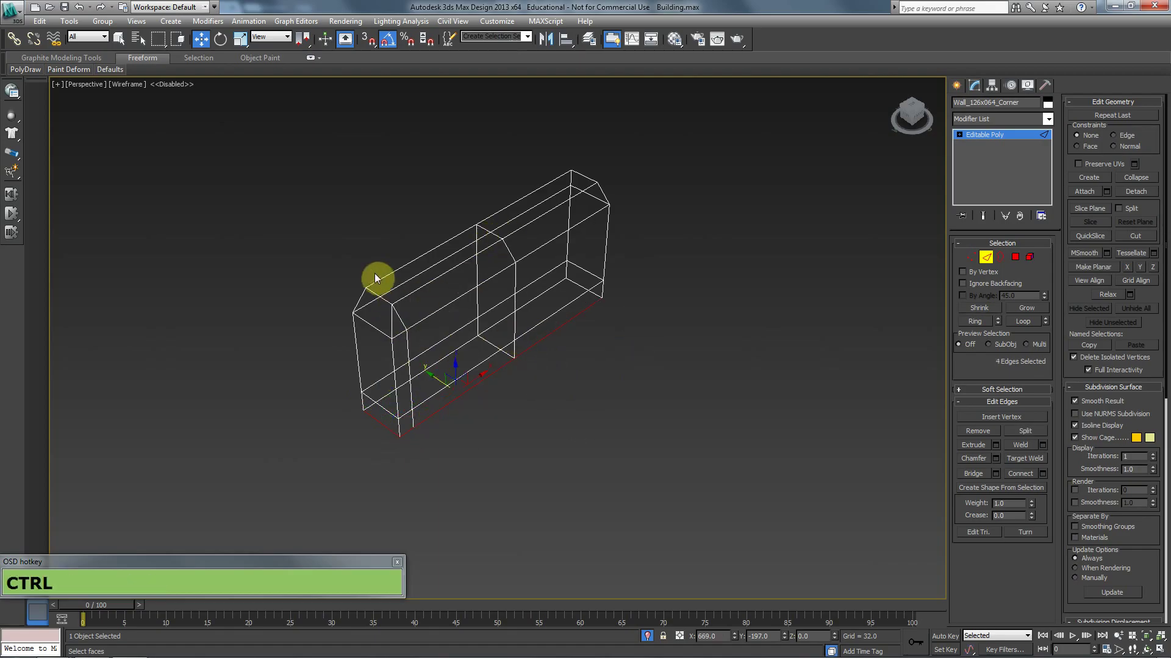
pyautogui.keyDown('alt'); pyautogui.moveTo(546, 388); pyautogui.dragTo(500, 349); pyautogui.keyUp('alt')
pyautogui.keyDown('alt'); pyautogui.moveTo(410, 422); pyautogui.dragTo(408, 421); pyautogui.keyUp('alt')
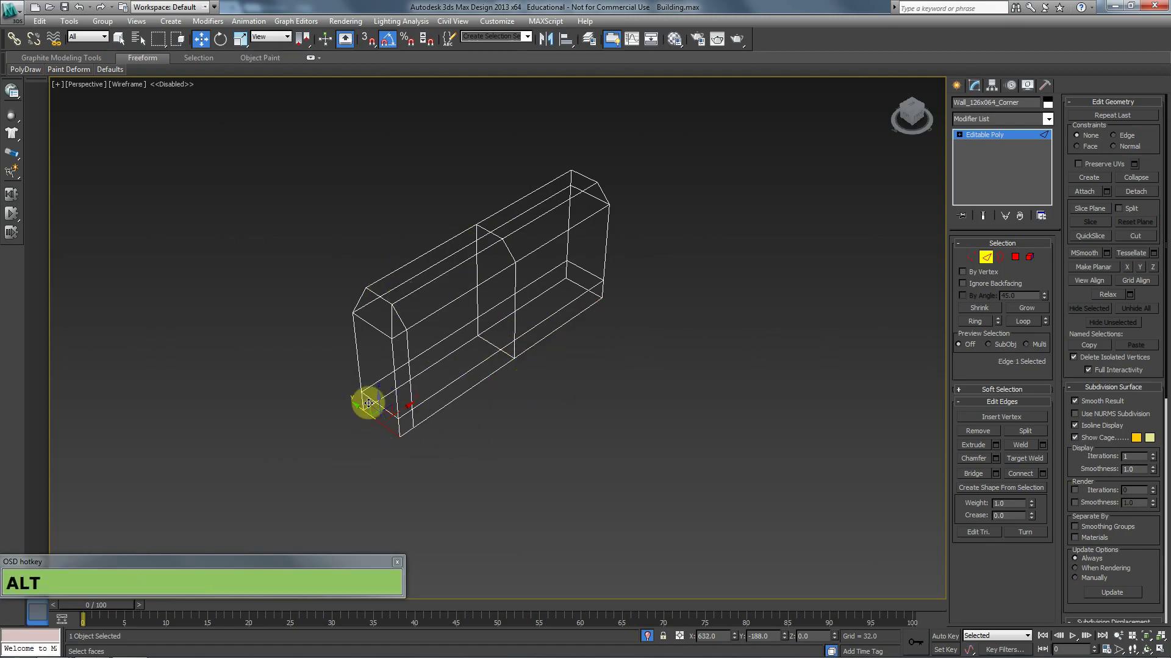
pyautogui.press('t')
pyautogui.moveTo(308, 397); pyautogui.dragTo(553, 369, button='middle')
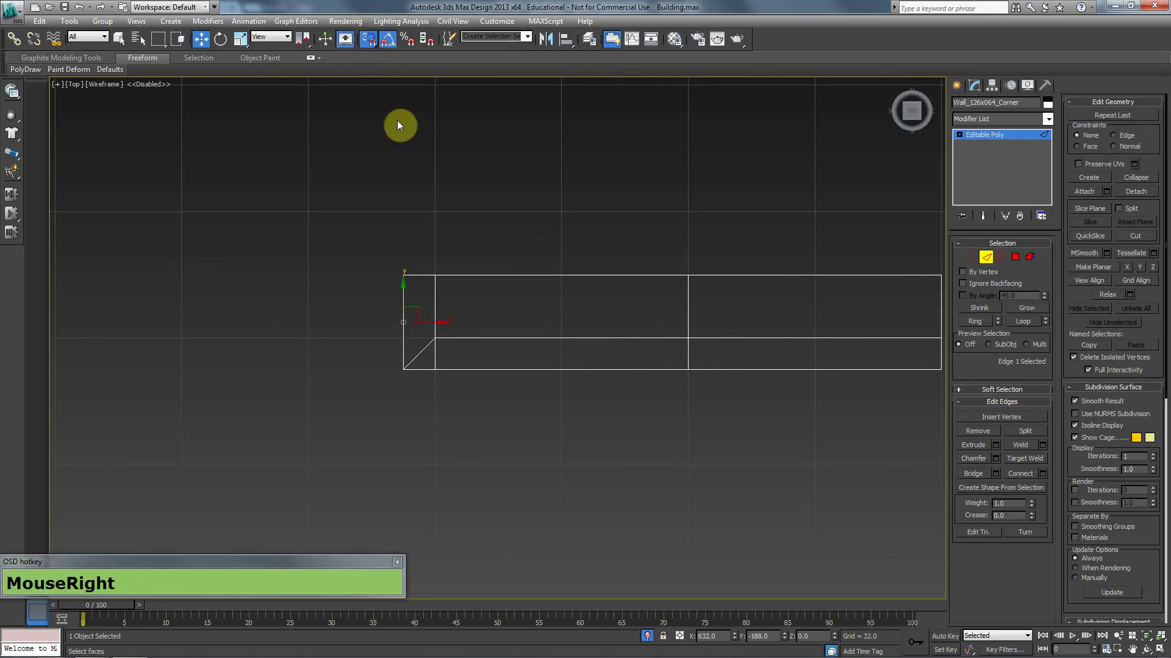
pyautogui.click(554, 334)
pyautogui.click(553, 299)
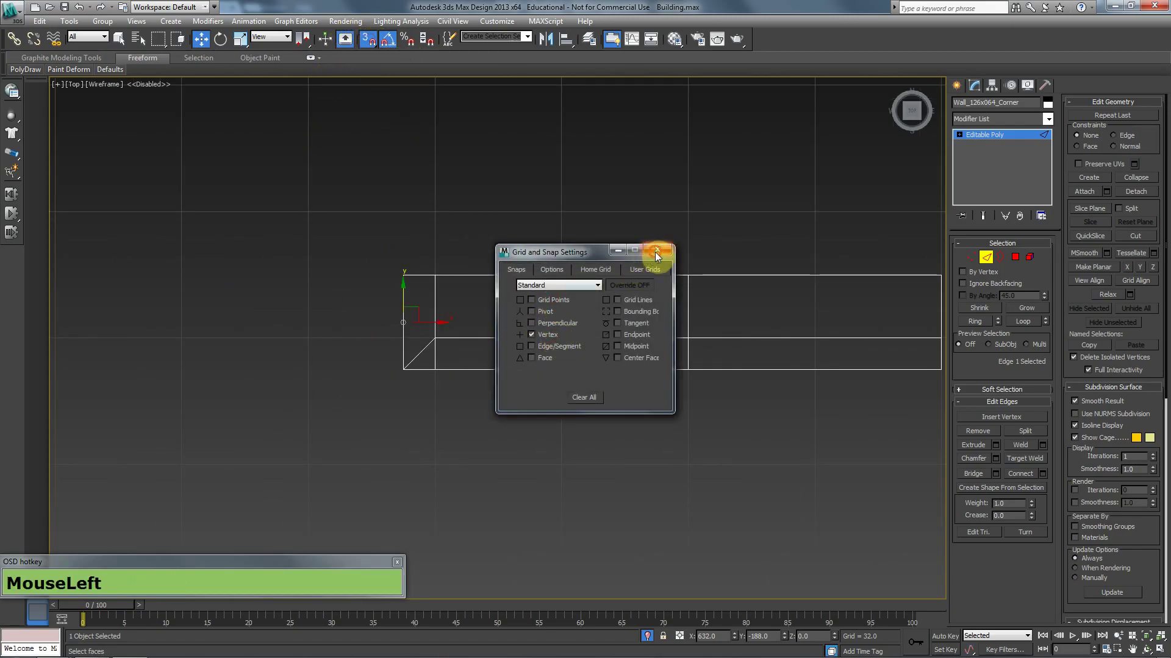
pyautogui.click(656, 252)
pyautogui.moveTo(428, 324)
pyautogui.mouseDown()
pyautogui.moveTo(445, 324)
pyautogui.moveTo(434, 327)
pyautogui.mouseUp()
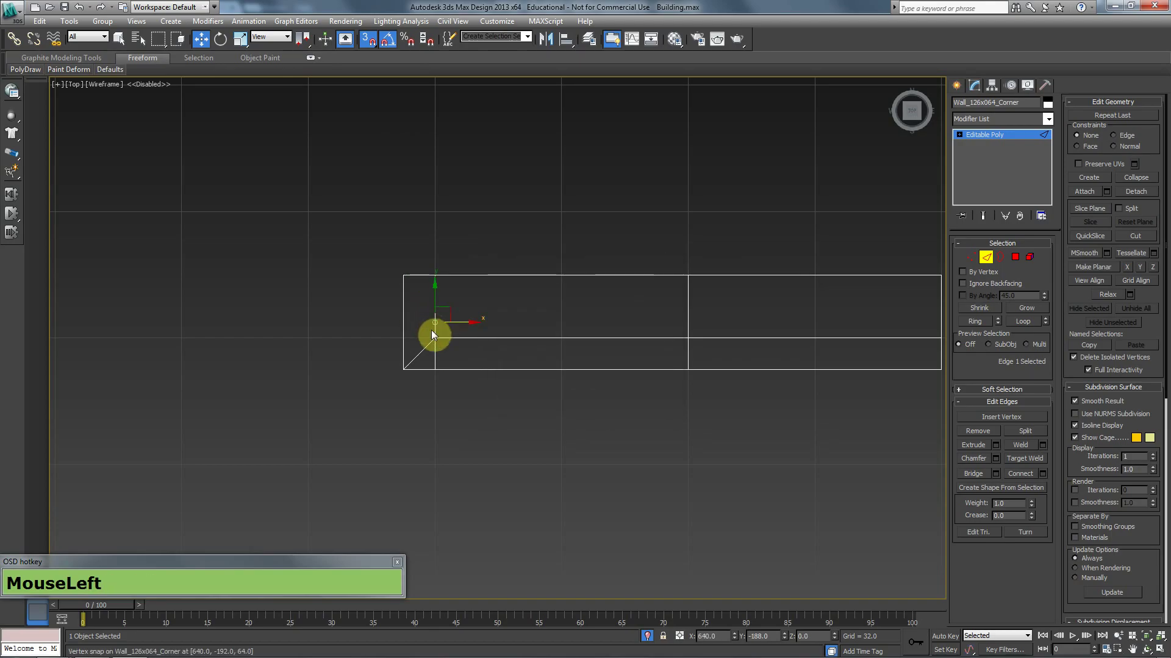
# Step: Select the two long bottom edges on the corner section's front and snap them inward to Y -192 in the Top view
pyautogui.press('F3')
pyautogui.scroll(-2, 408, 369)
pyautogui.moveTo(391, 386)
pyautogui.keyDown('alt'); pyautogui.mouseDown(button='middle')
pyautogui.moveTo(454, 334)
pyautogui.moveTo(486, 260)
pyautogui.moveTo(521, 263)
pyautogui.moveTo(438, 291)
pyautogui.moveTo(510, 318)
pyautogui.mouseUp(button='middle'); pyautogui.keyUp('alt')
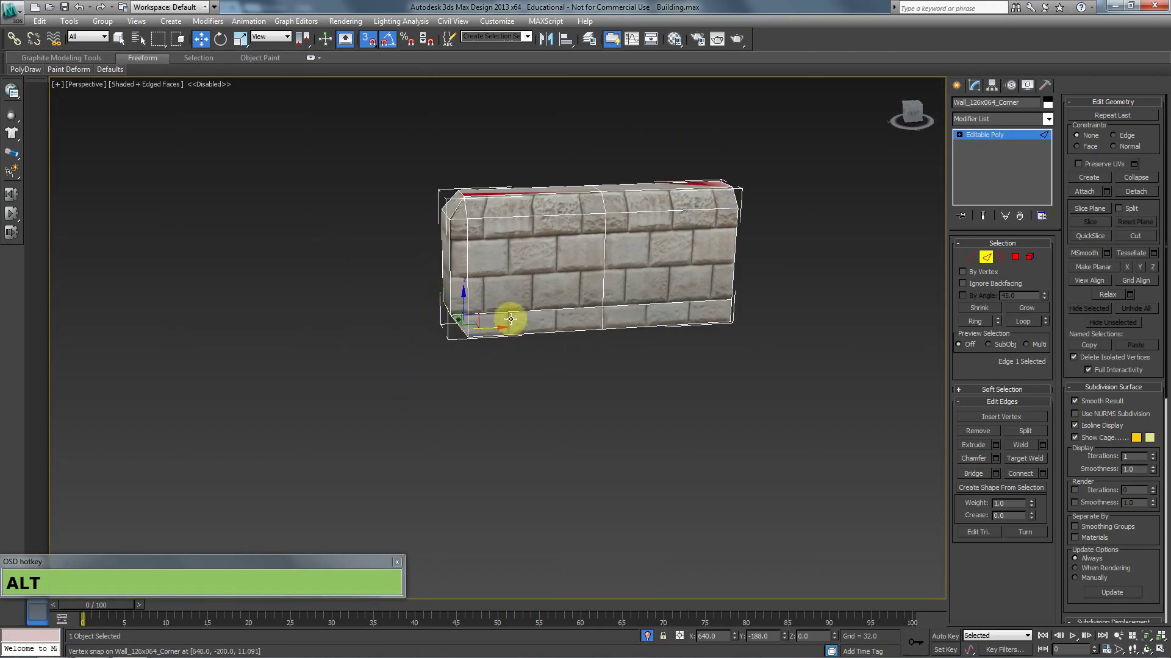
pyautogui.click(529, 334)
pyautogui.keyDown('ctrl'); pyautogui.click(650, 328); pyautogui.keyUp('ctrl')
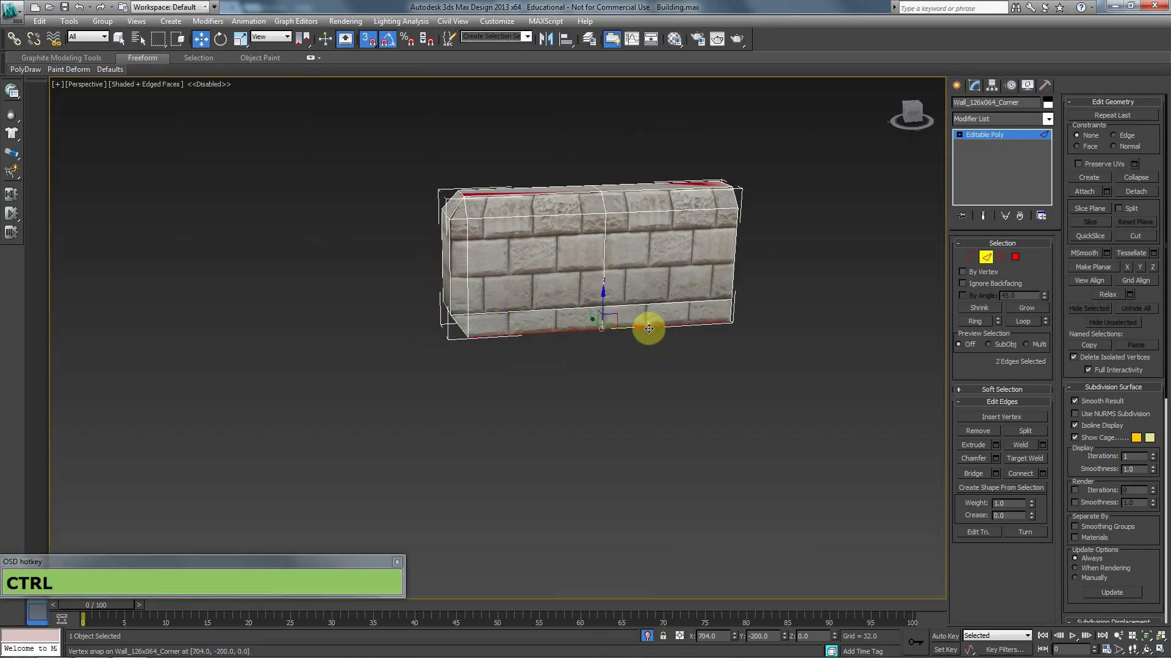
pyautogui.press('t')
pyautogui.press('F3')
pyautogui.moveTo(689, 339); pyautogui.dragTo(687, 338)
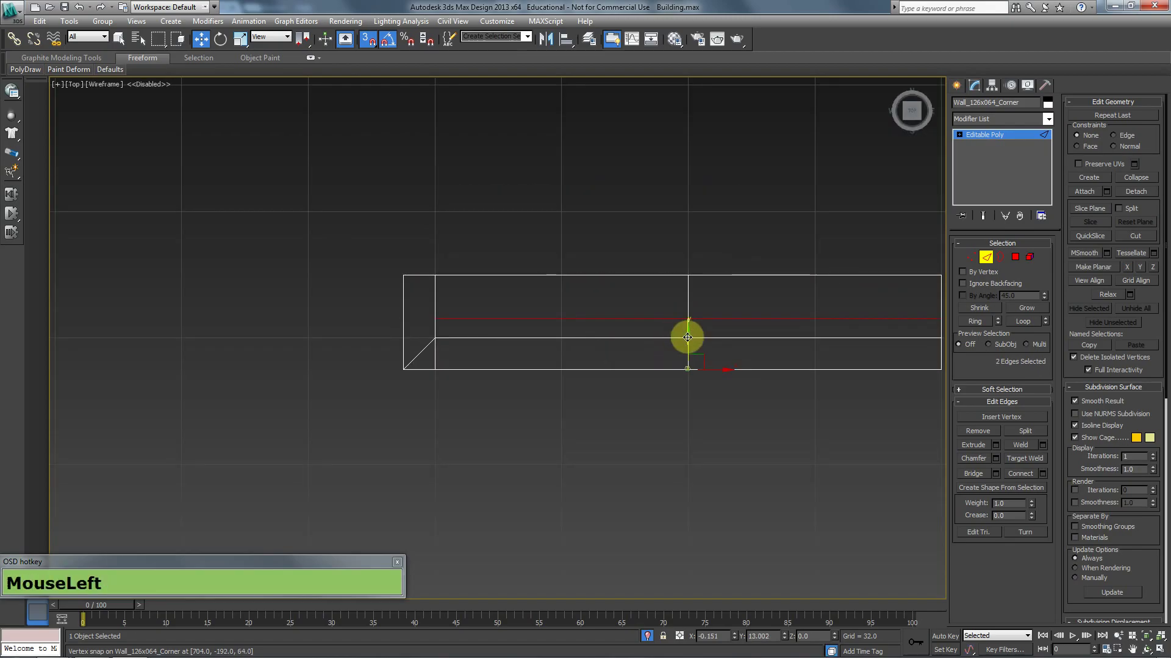
pyautogui.press('p')
pyautogui.press('F3')
pyautogui.keyDown('alt'); pyautogui.moveTo(582, 371); pyautogui.dragTo(619, 266, button='middle'); pyautogui.keyUp('alt')
# Step: Decline resaving the backup file and target-weld the separate bottom vertices at the plinth's corner
pyautogui.click(974, 257)
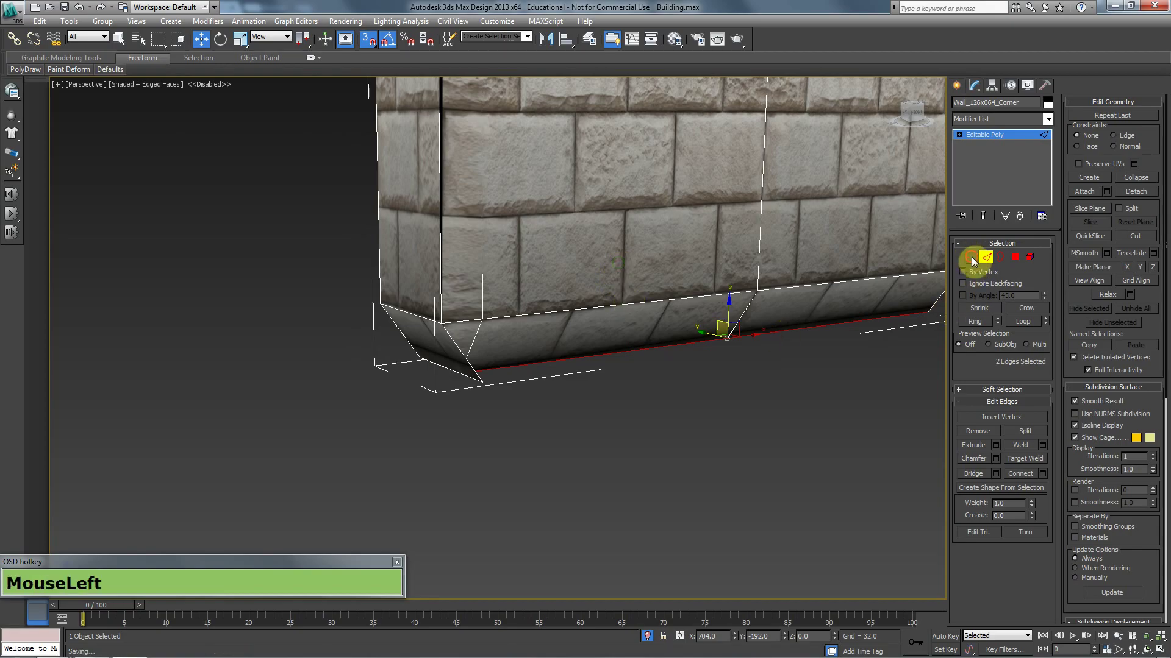
pyautogui.click(687, 383)
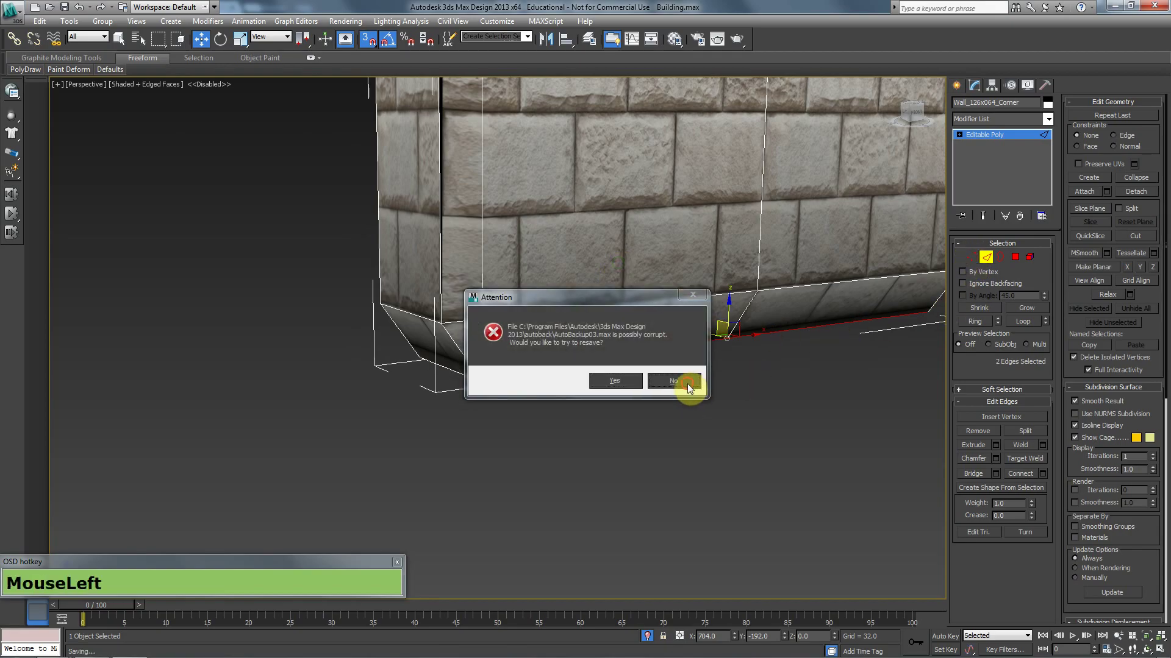
pyautogui.click(971, 259)
pyautogui.press('F3')
pyautogui.keyDown('alt'); pyautogui.moveTo(771, 312); pyautogui.dragTo(525, 418, button='middle'); pyautogui.keyUp('alt')
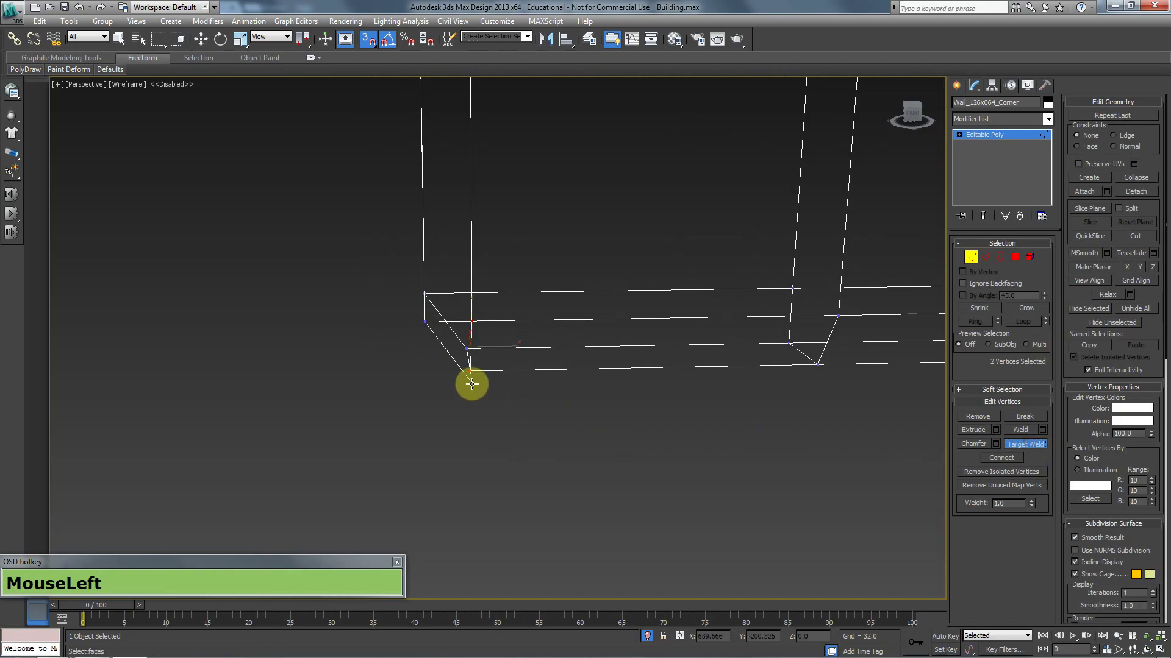
pyautogui.press('F3')
pyautogui.click(473, 377)
pyautogui.keyDown('alt'); pyautogui.moveTo(462, 385); pyautogui.dragTo(549, 417, button='middle'); pyautogui.keyUp('alt')
pyautogui.click(1027, 444)
pyautogui.keyDown('alt'); pyautogui.moveTo(761, 407); pyautogui.dragTo(693, 457, button='middle'); pyautogui.keyUp('alt')
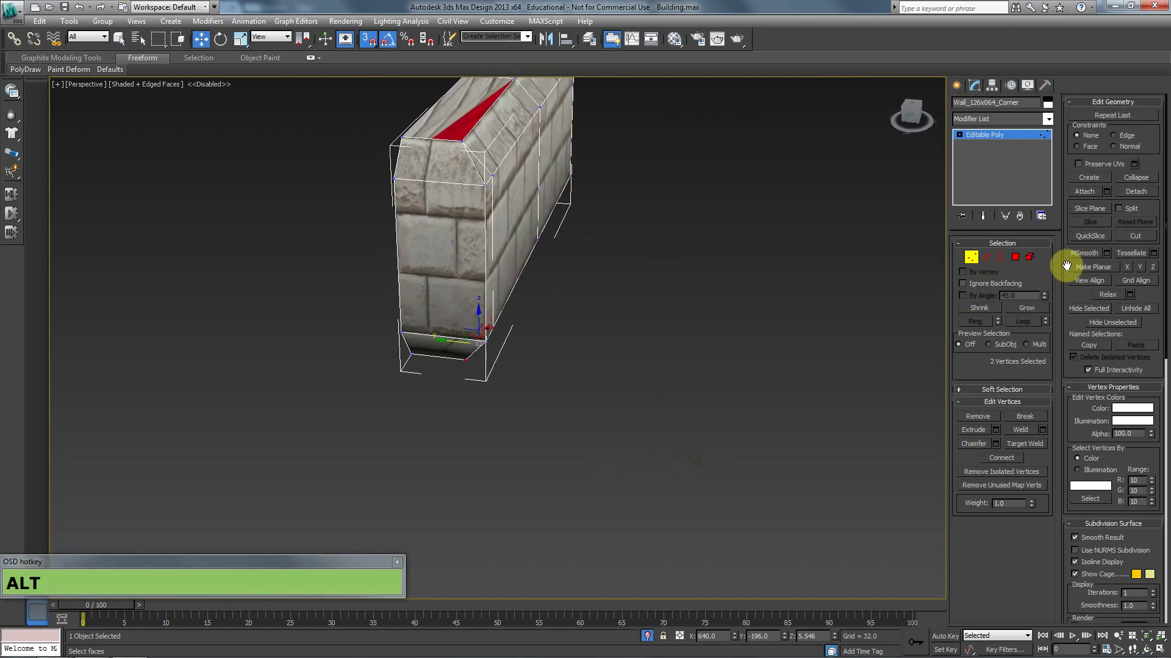
# Step: Exit isolation, turn off edged faces and inspect the corner section's undercut base in the building
pyautogui.click(970, 257)
pyautogui.keyDown('alt'); pyautogui.moveTo(732, 256); pyautogui.dragTo(570, 237, button='middle'); pyautogui.keyUp('alt')
pyautogui.scroll(-2, 570, 234)
pyautogui.rightClick(471, 222)
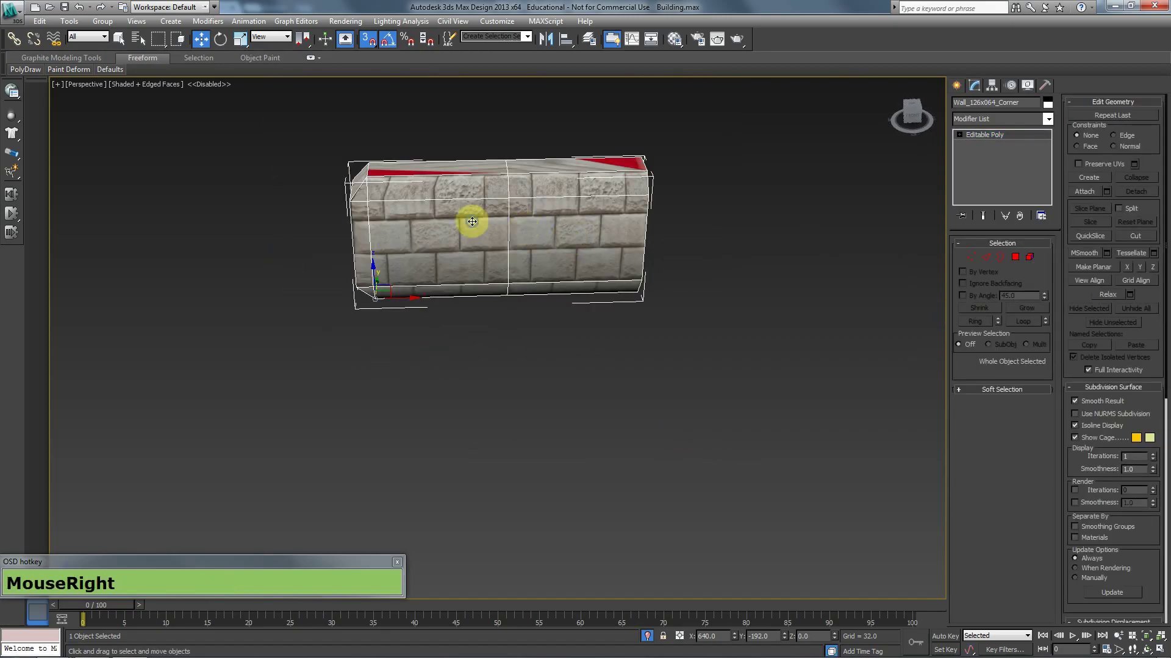
pyautogui.click(515, 124)
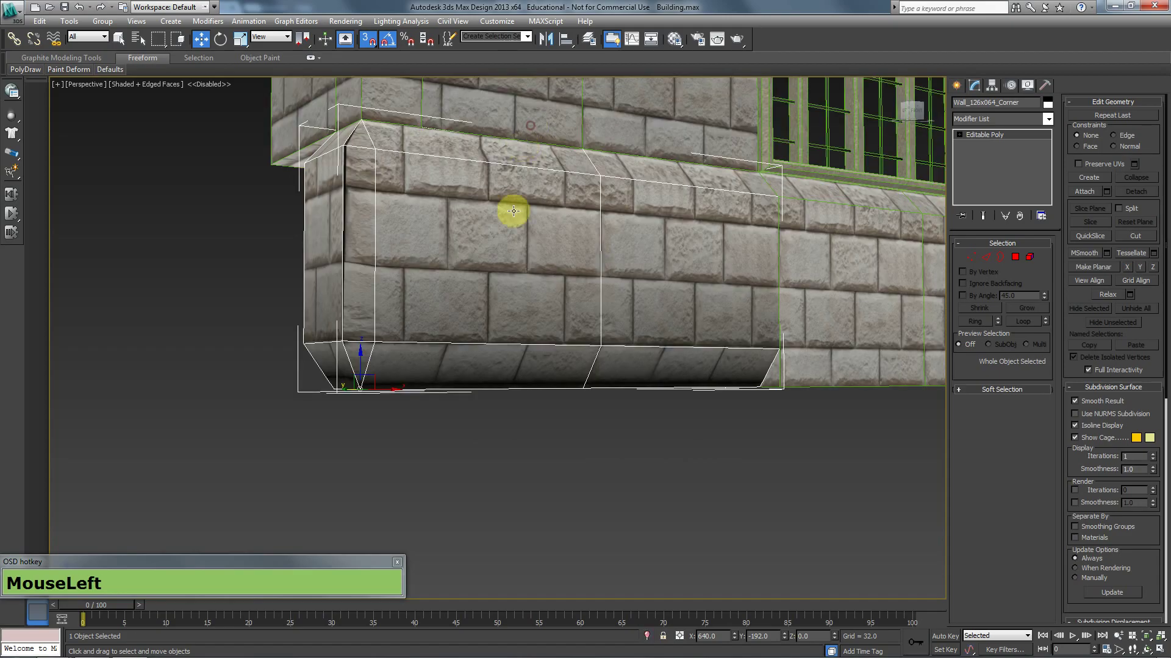
pyautogui.scroll(-2, 509, 423)
pyautogui.press('F4')
pyautogui.keyDown('alt'); pyautogui.moveTo(605, 384); pyautogui.dragTo(580, 326, button='middle'); pyautogui.keyUp('alt')
pyautogui.click(570, 332)
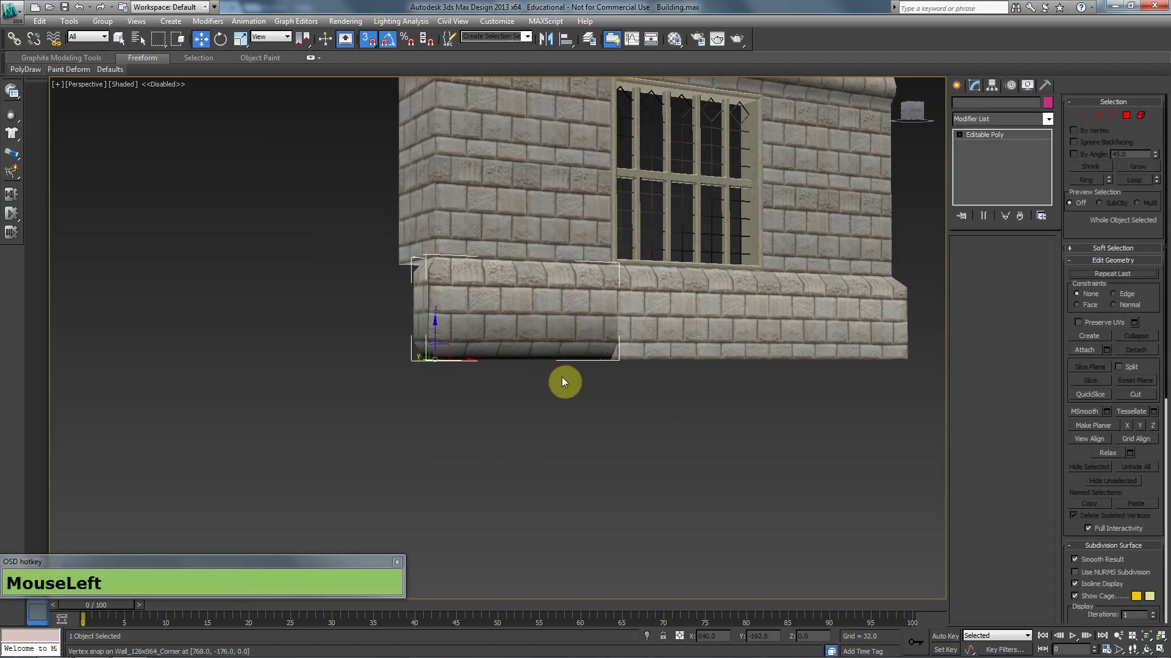
pyautogui.scroll(3, 507, 370)
pyautogui.click(994, 120)
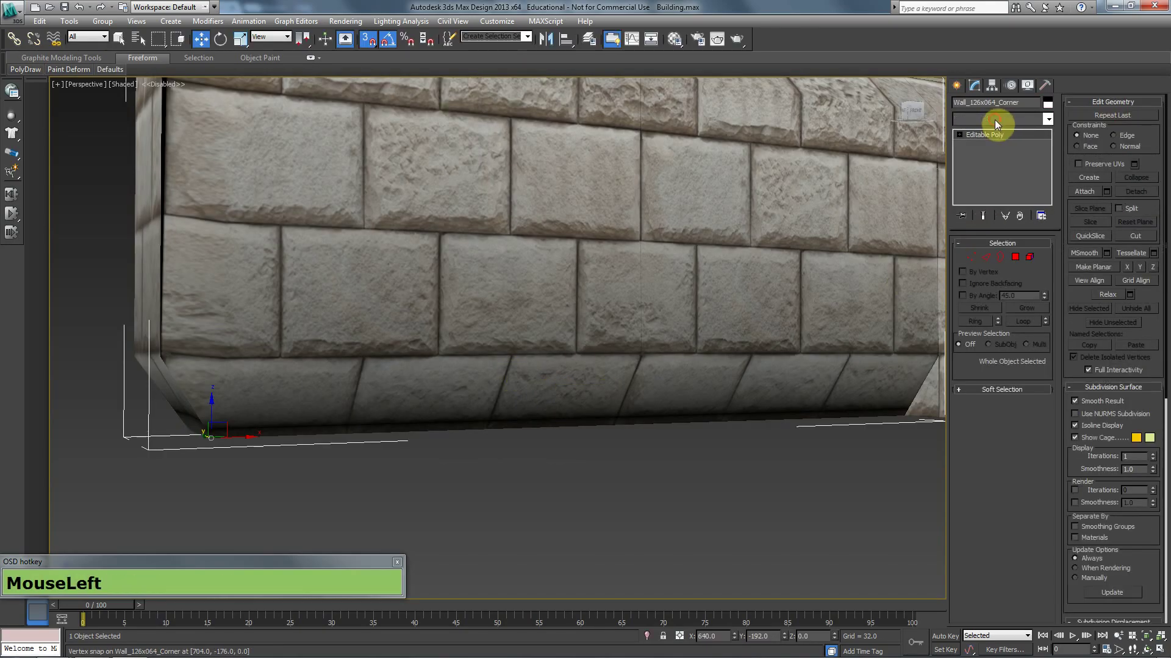
pyautogui.press('s')
pyautogui.press('m')
pyautogui.press('Escape')
pyautogui.press('Escape')
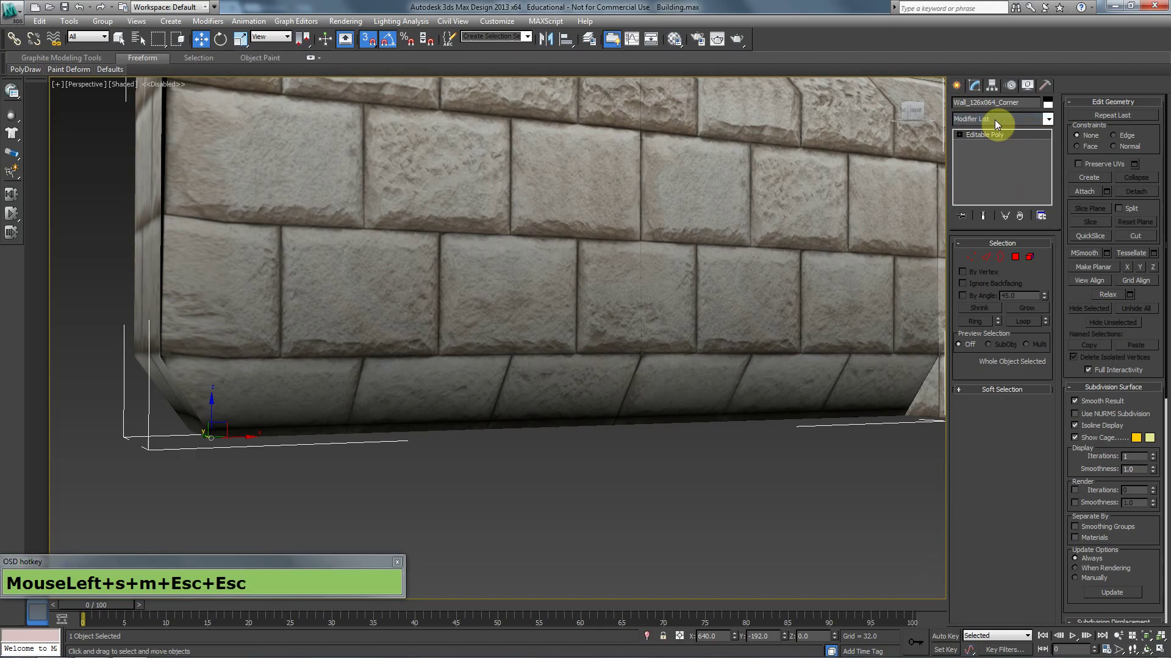
pyautogui.click(1044, 159)
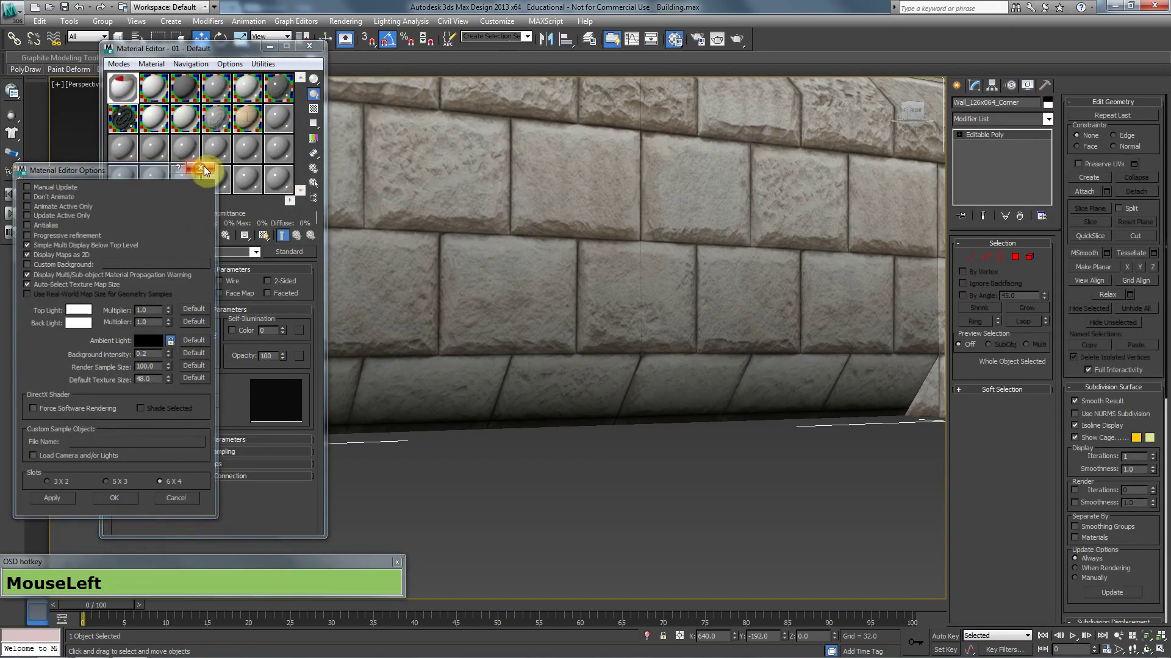
pyautogui.click(201, 166)
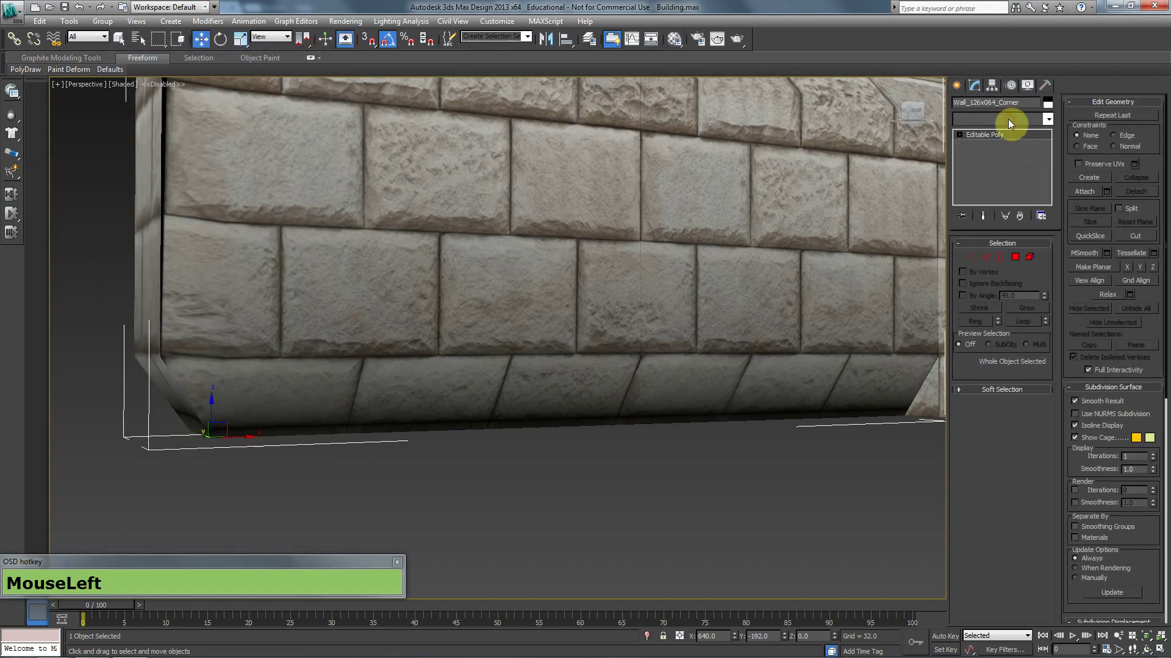
# Step: Apply a Smooth modifier to the plinth's corner section and convert it back to Editable Poly
pyautogui.click(1007, 119)
pyautogui.write('smo')
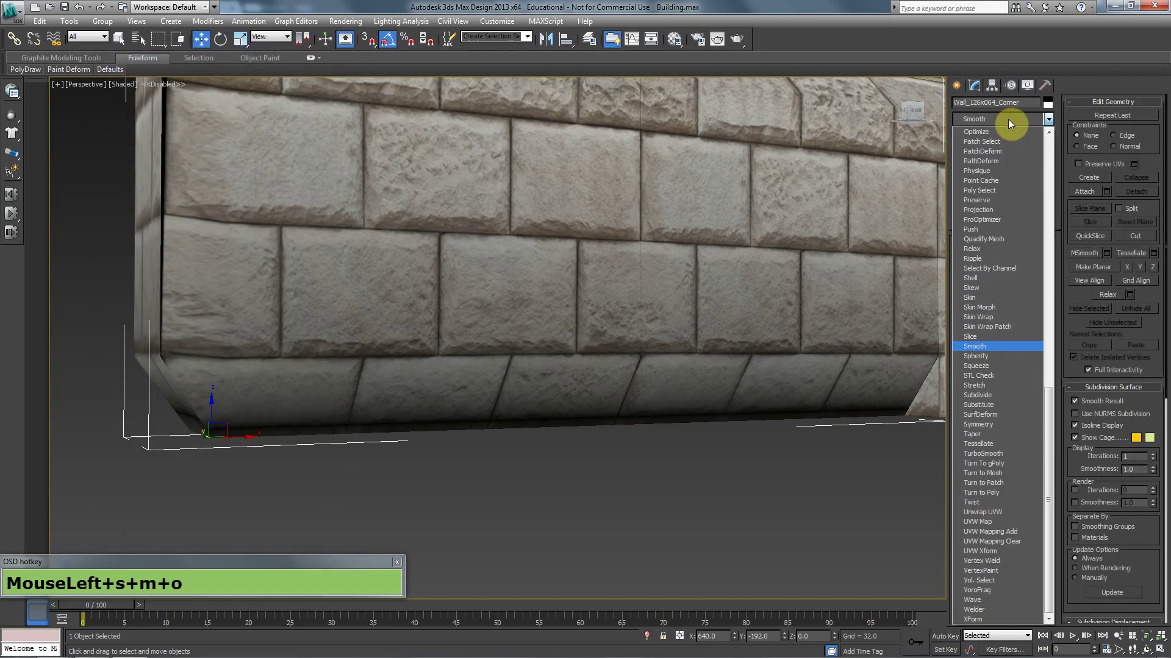
pyautogui.press('Return')
pyautogui.middleClick(475, 328)
pyautogui.keyDown('alt'); pyautogui.moveTo(476, 328); pyautogui.dragTo(516, 309, button='middle'); pyautogui.keyUp('alt')
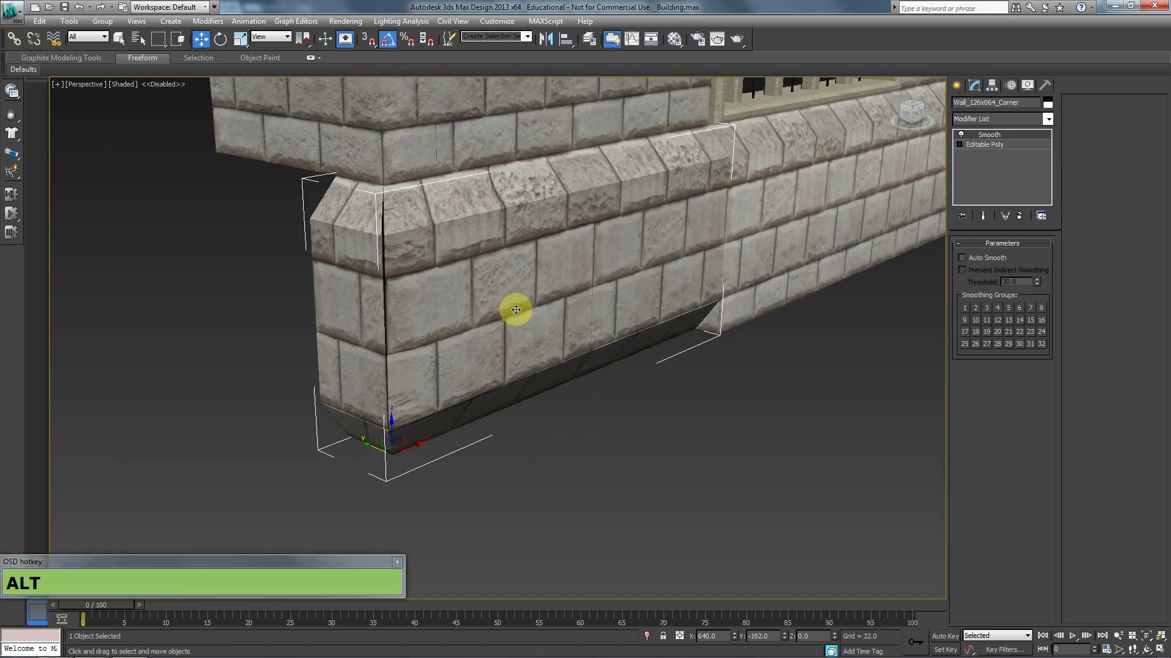
pyautogui.rightClick(536, 282)
pyautogui.moveTo(628, 392)
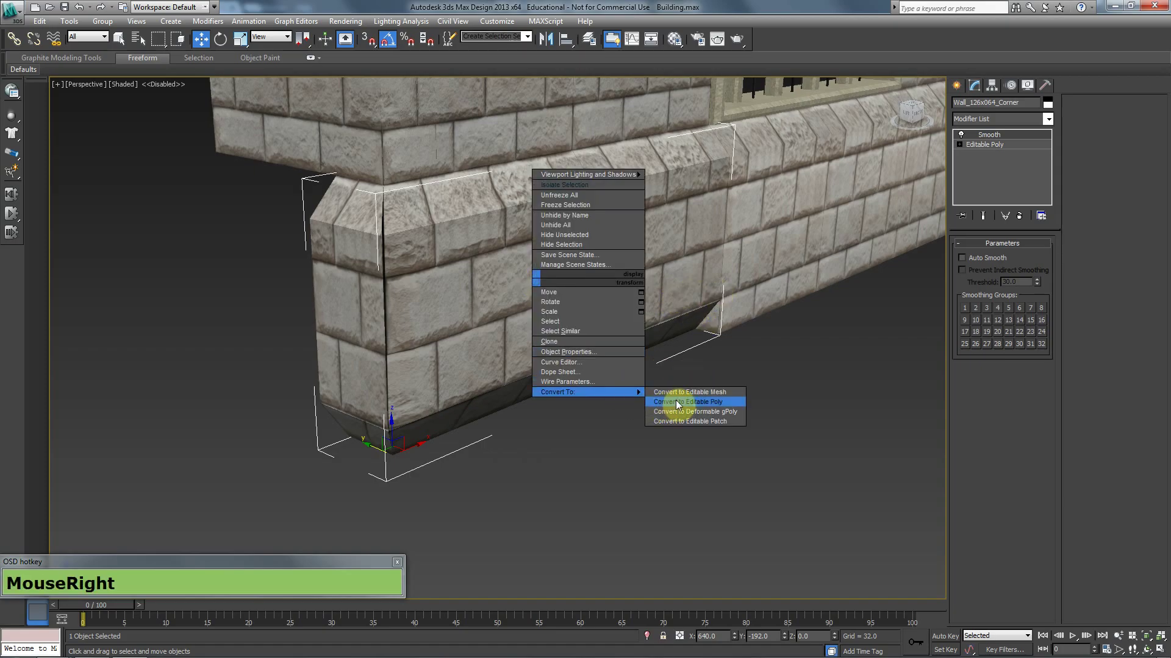
pyautogui.click(676, 402)
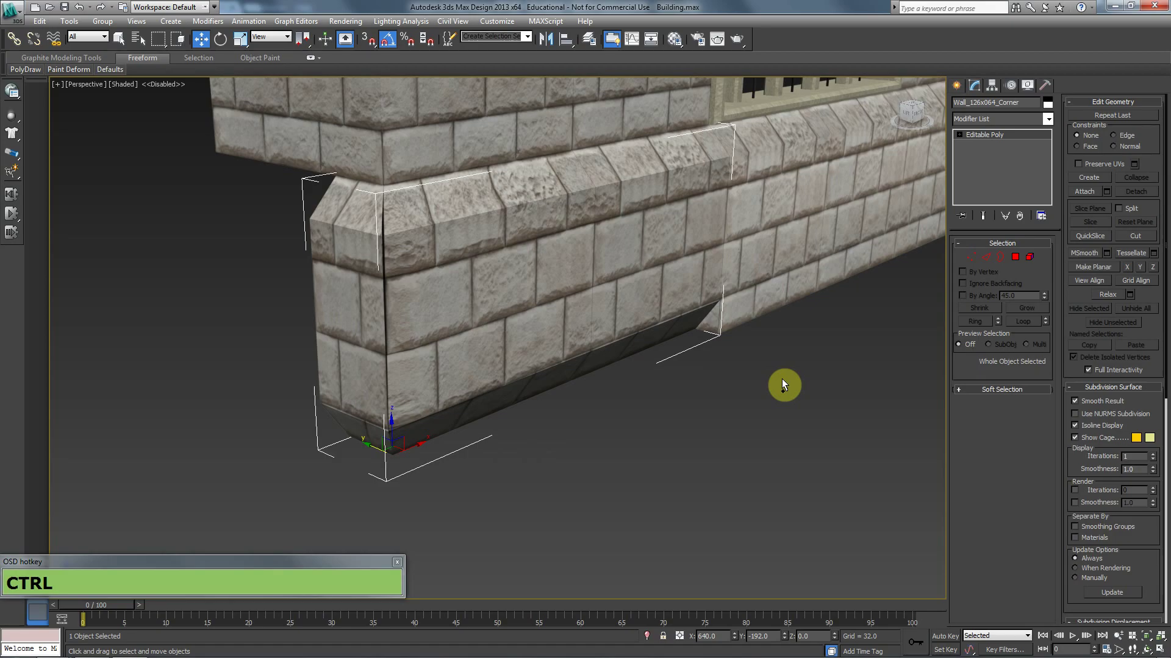
# Step: Select the corner section's polygons above the undercut and assign them to smoothing group 1
pyautogui.click(1012, 258)
pyautogui.keyDown('alt'); pyautogui.moveTo(361, 296); pyautogui.dragTo(308, 251, button='middle'); pyautogui.keyUp('alt')
pyautogui.moveTo(798, 271); pyautogui.dragTo(894, 272)
pyautogui.keyDown('alt'); pyautogui.moveTo(452, 348); pyautogui.dragTo(464, 348, button='middle'); pyautogui.keyUp('alt')
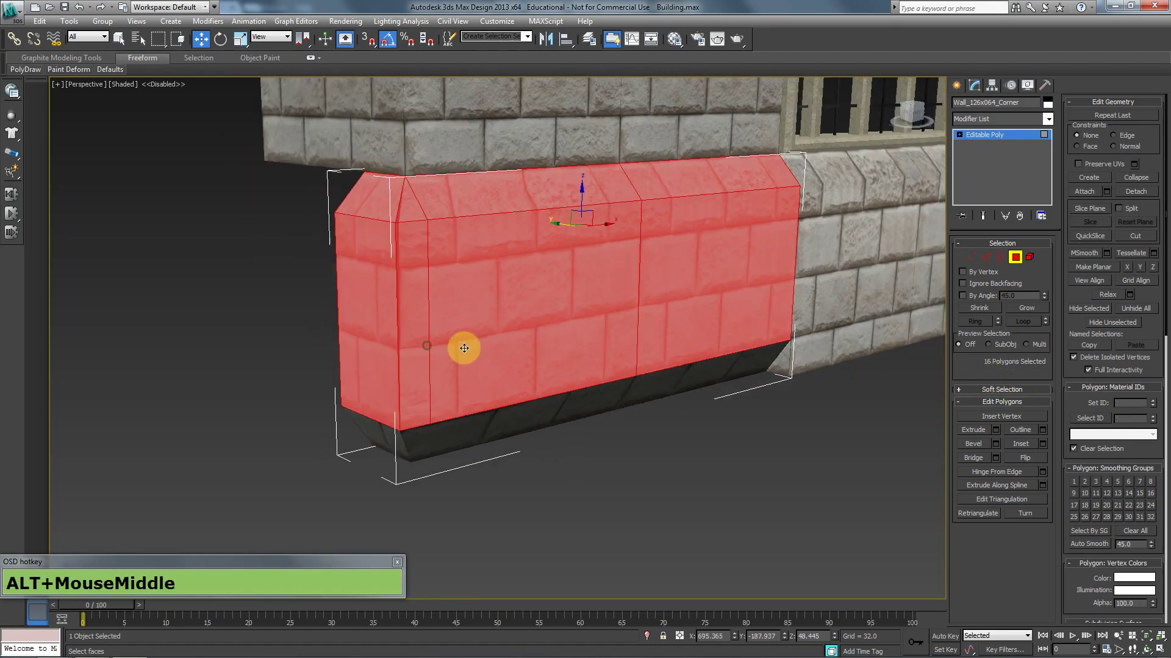
pyautogui.click(1075, 482)
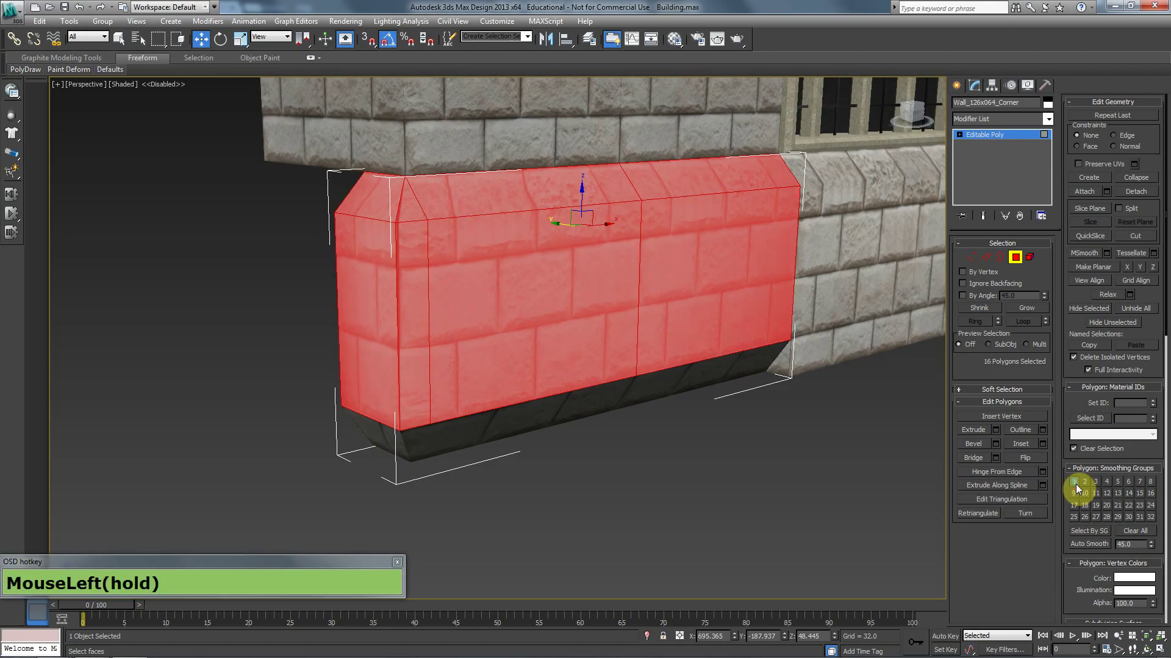
pyautogui.click(912, 494)
pyautogui.moveTo(499, 467)
pyautogui.keyDown('alt'); pyautogui.mouseDown(button='middle')
pyautogui.moveTo(540, 468)
pyautogui.moveTo(540, 453)
pyautogui.moveTo(545, 467)
pyautogui.moveTo(488, 462)
pyautogui.mouseUp(button='middle'); pyautogui.keyUp('alt')
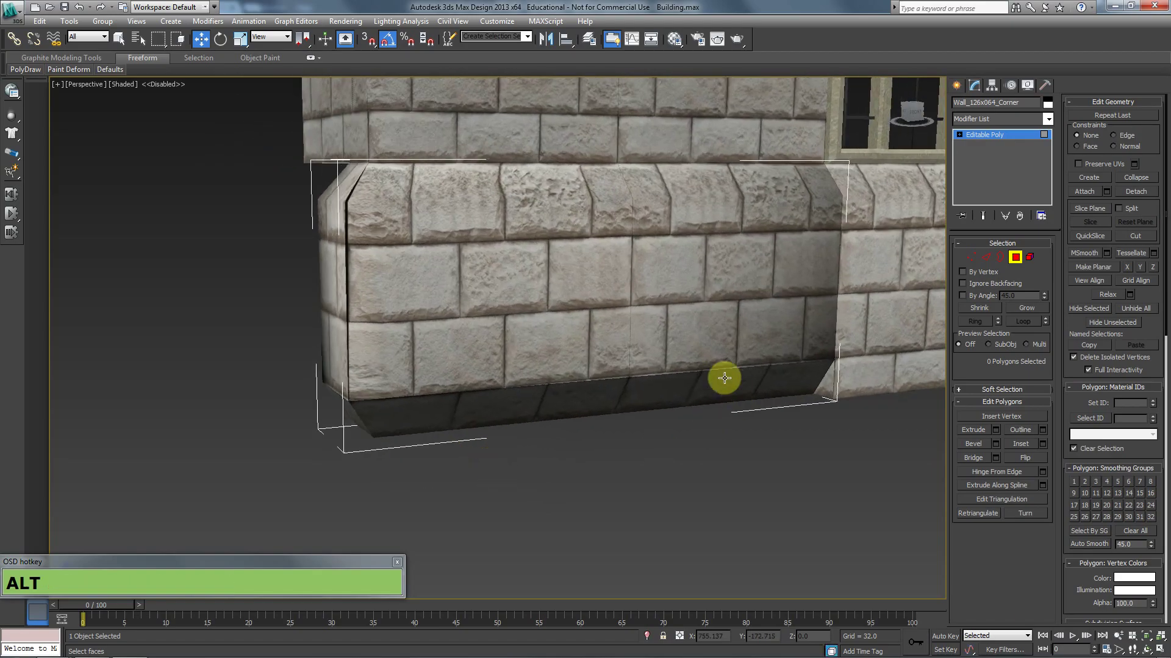
# Step: Reselect the corner section's upper polygons, toggle smoothing group 1 to compare the shading, and leave the group cleared
pyautogui.press('F3')
pyautogui.press('F3')
pyautogui.press('F3')
pyautogui.moveTo(894, 160)
pyautogui.mouseDown()
pyautogui.moveTo(586, 254)
pyautogui.moveTo(291, 316)
pyautogui.mouseUp()
pyautogui.press('F3')
pyautogui.click(1073, 481)
pyautogui.click(1074, 482)
pyautogui.click(1074, 482)
pyautogui.click(1074, 481)
pyautogui.press('F3')
pyautogui.press('F3')
pyautogui.click(879, 401)
pyautogui.click(1008, 258)
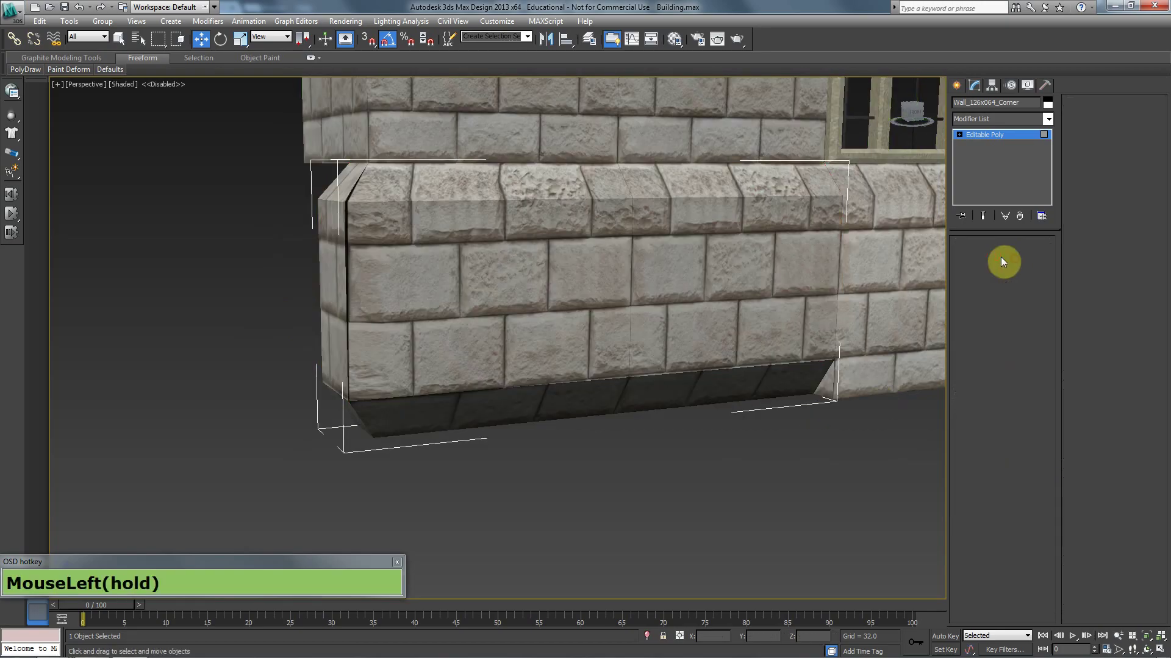
# Step: Select the edge loop below the corner section's sloped top and turn on Preserve UVs
pyautogui.click(988, 256)
pyautogui.click(776, 197)
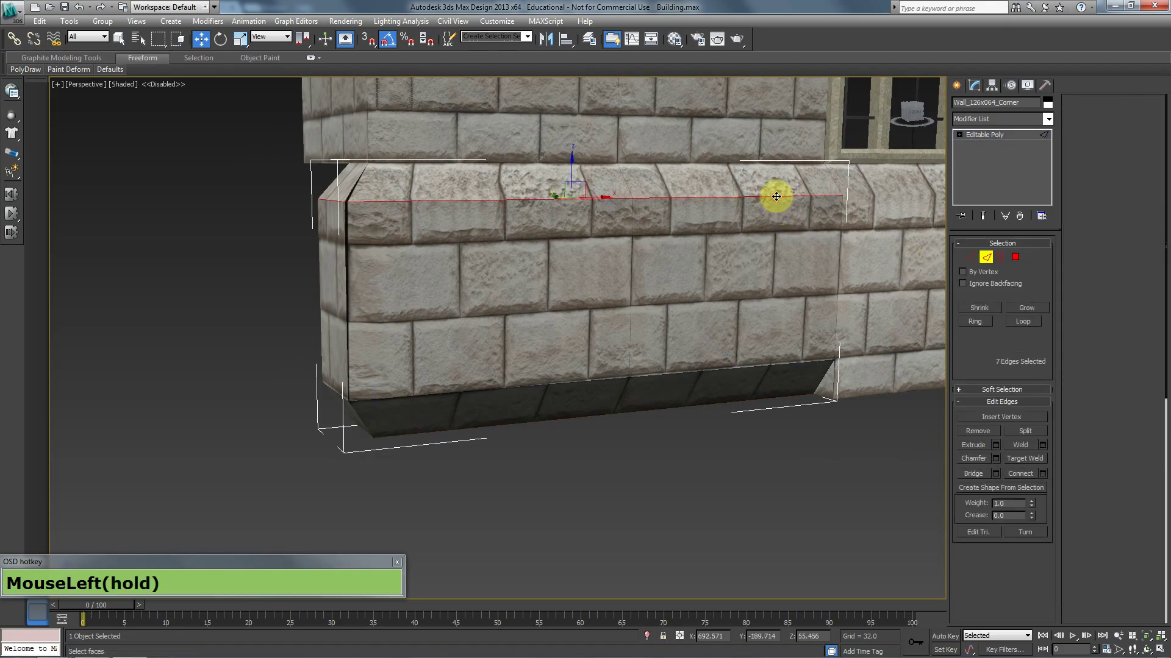
pyautogui.keyDown('alt'); pyautogui.moveTo(374, 364); pyautogui.dragTo(419, 372, button='middle'); pyautogui.keyUp('alt')
pyautogui.scroll(3, 428, 365)
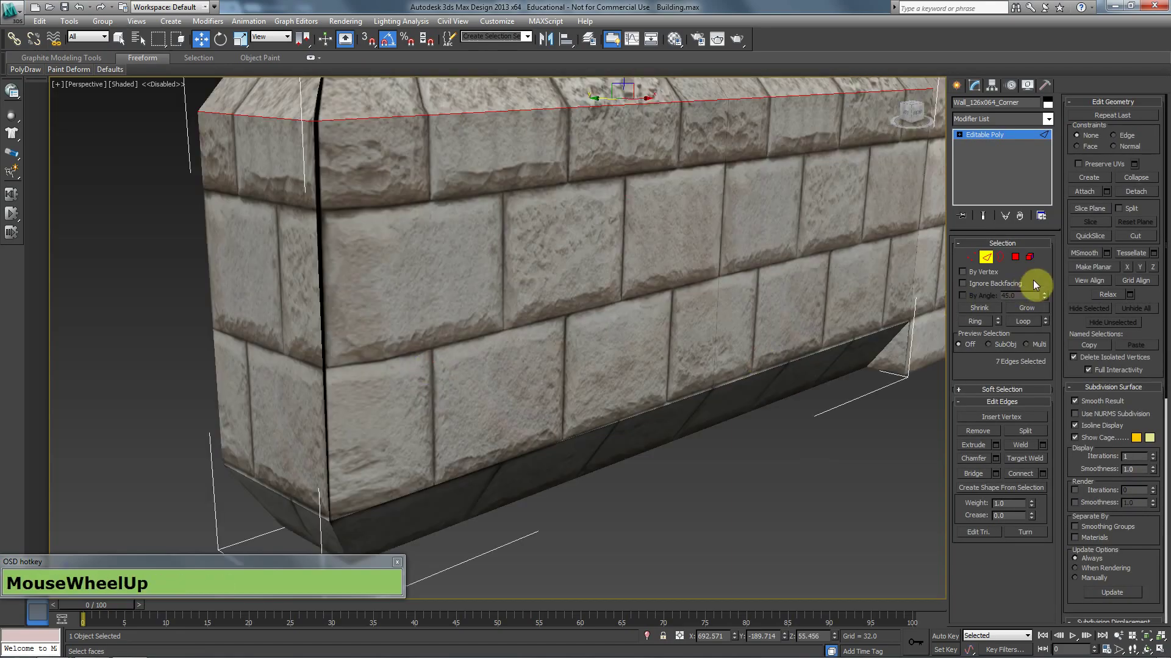
pyautogui.click(1090, 165)
pyautogui.moveTo(634, 284); pyautogui.dragTo(854, 420, button='middle')
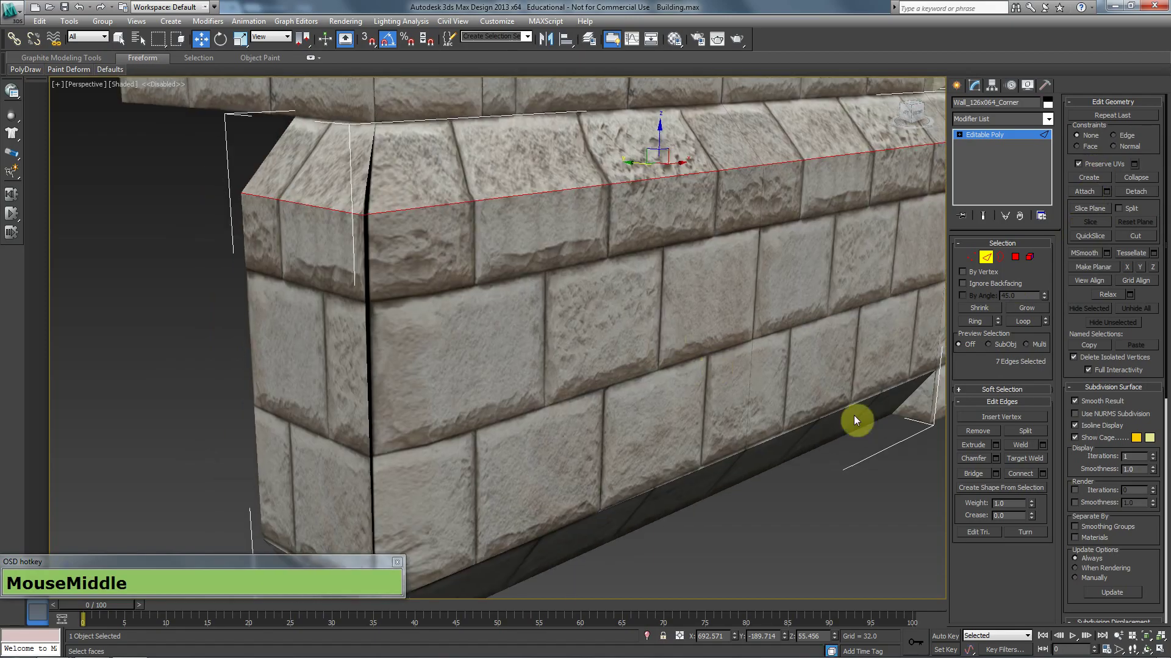
# Step: Chamfer the selected edge loop by 1.0 with one segment, trying other amounts and two segments first
pyautogui.click(995, 459)
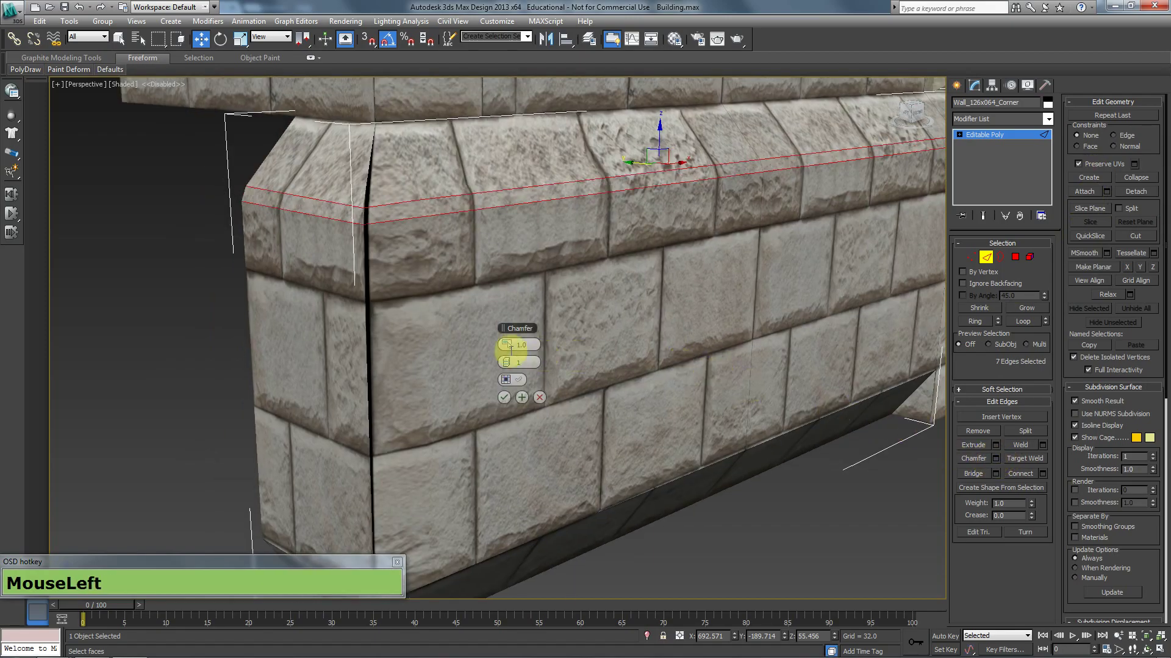
pyautogui.moveTo(474, 359)
pyautogui.keyDown('alt'); pyautogui.mouseDown(button='middle')
pyautogui.moveTo(439, 342)
pyautogui.moveTo(489, 346)
pyautogui.mouseUp(button='middle'); pyautogui.keyUp('alt')
pyautogui.moveTo(505, 344); pyautogui.dragTo(506, 333)
pyautogui.click(513, 365)
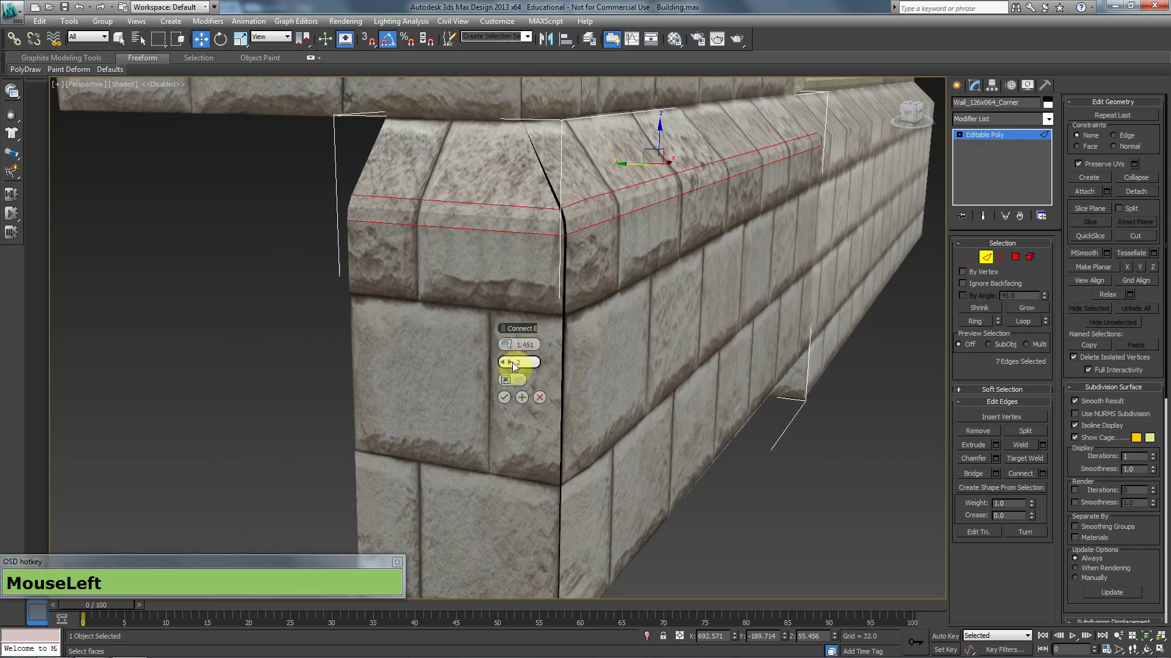
pyautogui.moveTo(508, 346); pyautogui.dragTo(506, 382)
pyautogui.click(506, 382)
pyautogui.click(506, 383)
pyautogui.click(507, 383)
pyautogui.click(507, 383)
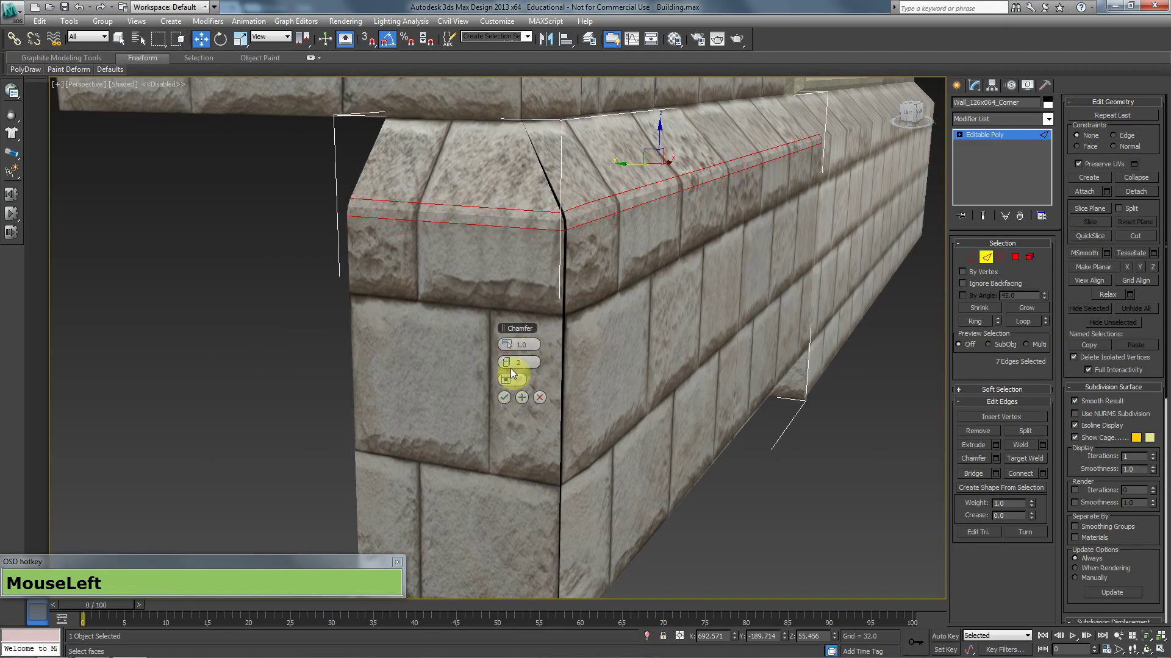
pyautogui.rightClick(508, 361)
pyautogui.keyDown('alt'); pyautogui.moveTo(509, 364); pyautogui.dragTo(441, 298, button='middle'); pyautogui.keyUp('alt')
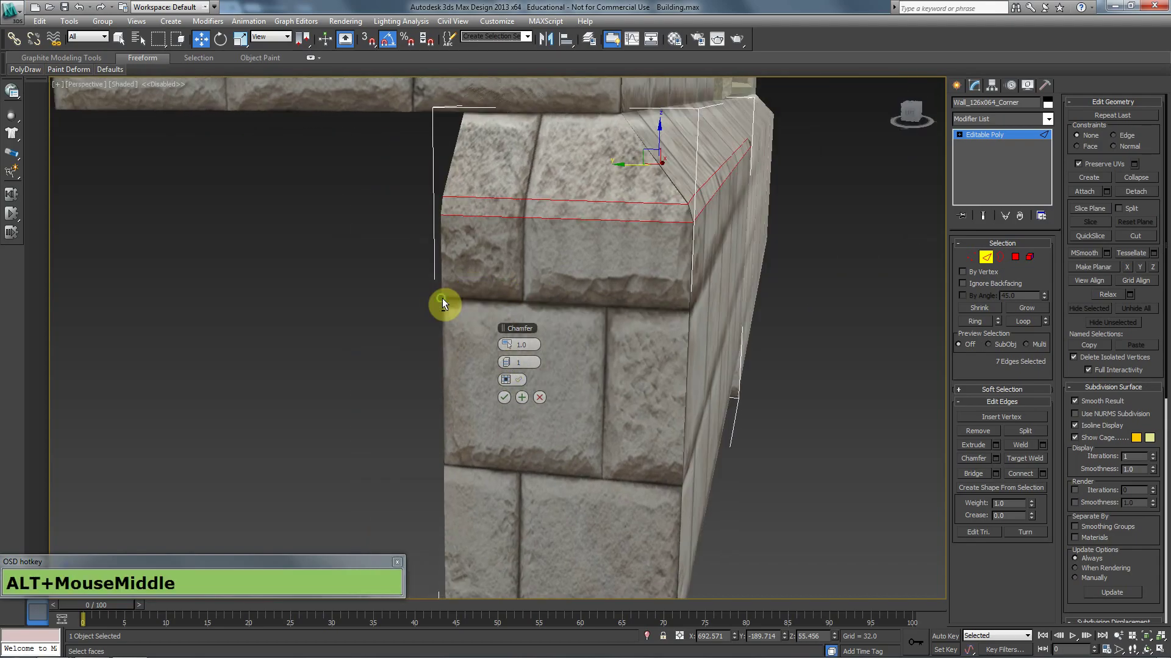
pyautogui.click(508, 396)
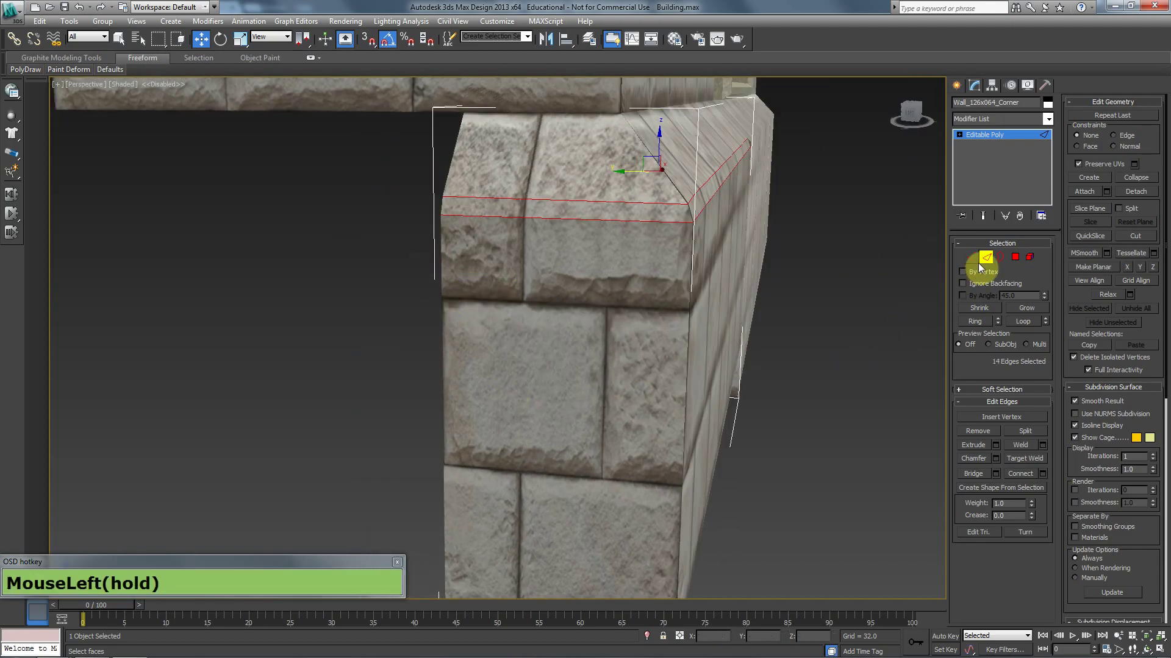
# Step: Inspect the chamfered corner section without sub-object selection and undo the chamfer
pyautogui.click(981, 260)
pyautogui.click(850, 343)
pyautogui.press('F4')
pyautogui.scroll(-5, 793, 341)
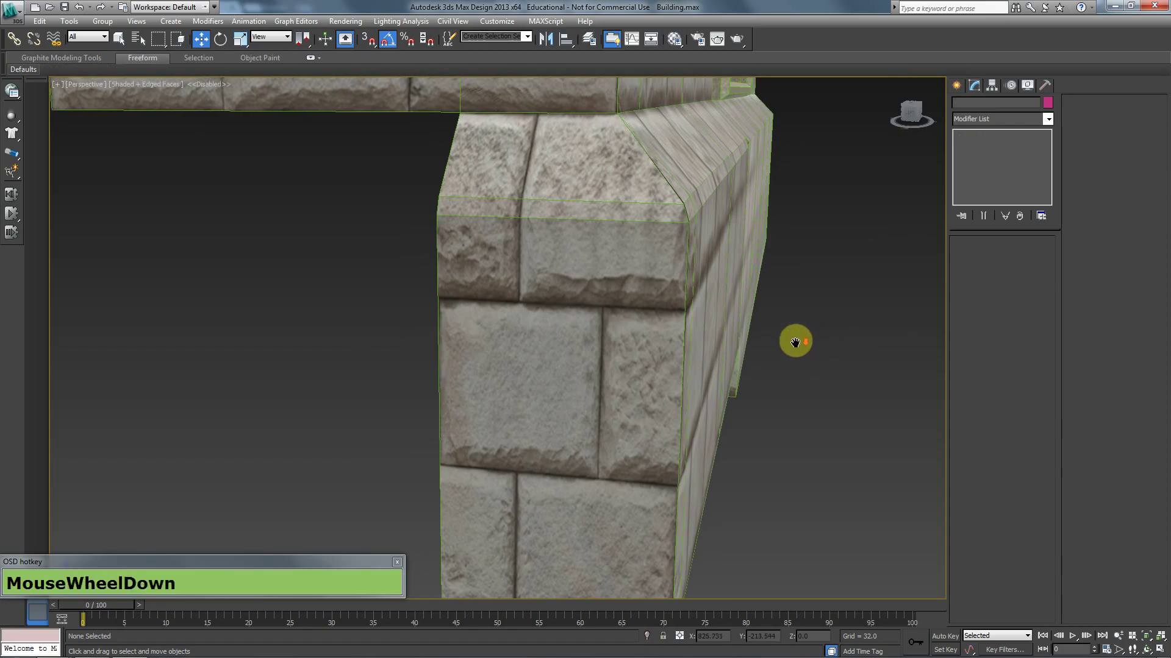
pyautogui.keyDown('alt'); pyautogui.moveTo(725, 382); pyautogui.dragTo(683, 388, button='middle'); pyautogui.keyUp('alt')
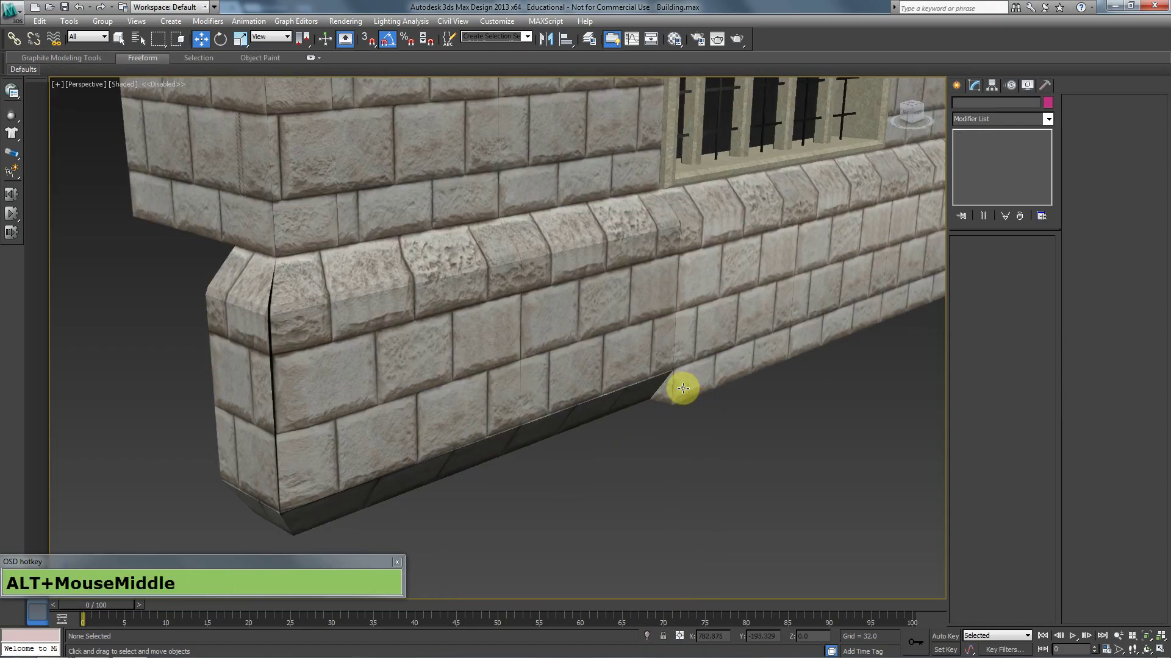
pyautogui.click(536, 270)
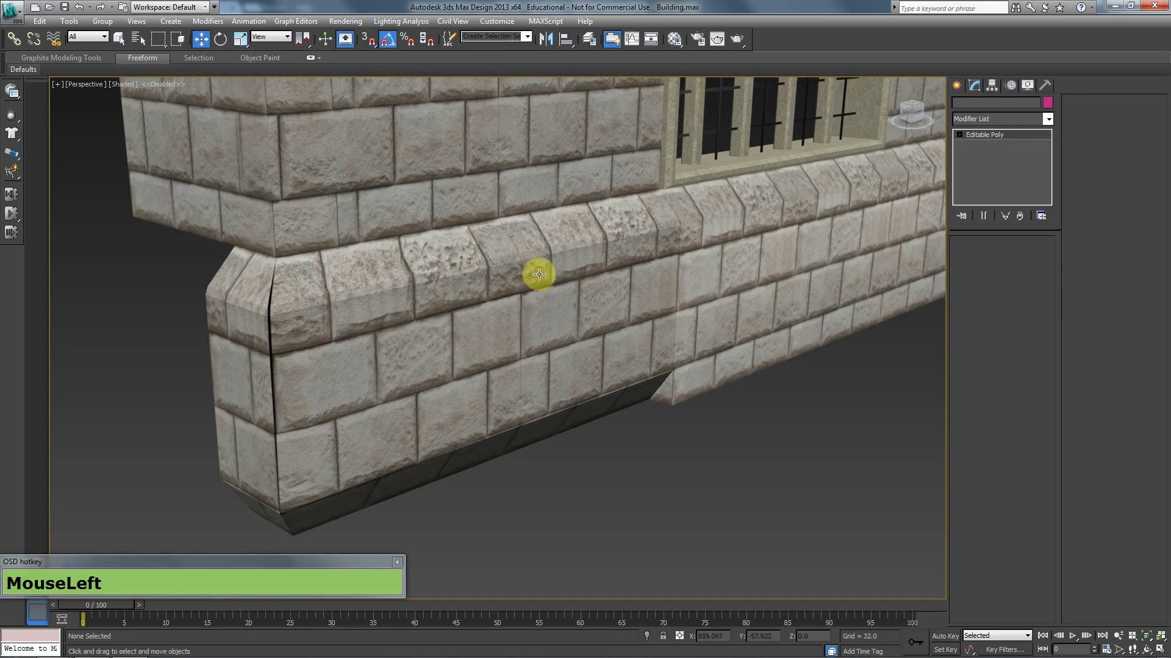
pyautogui.hotkey('ctrl', 'z')
pyautogui.hotkey('ctrl', 'z')
pyautogui.hotkey('ctrl', 'z')
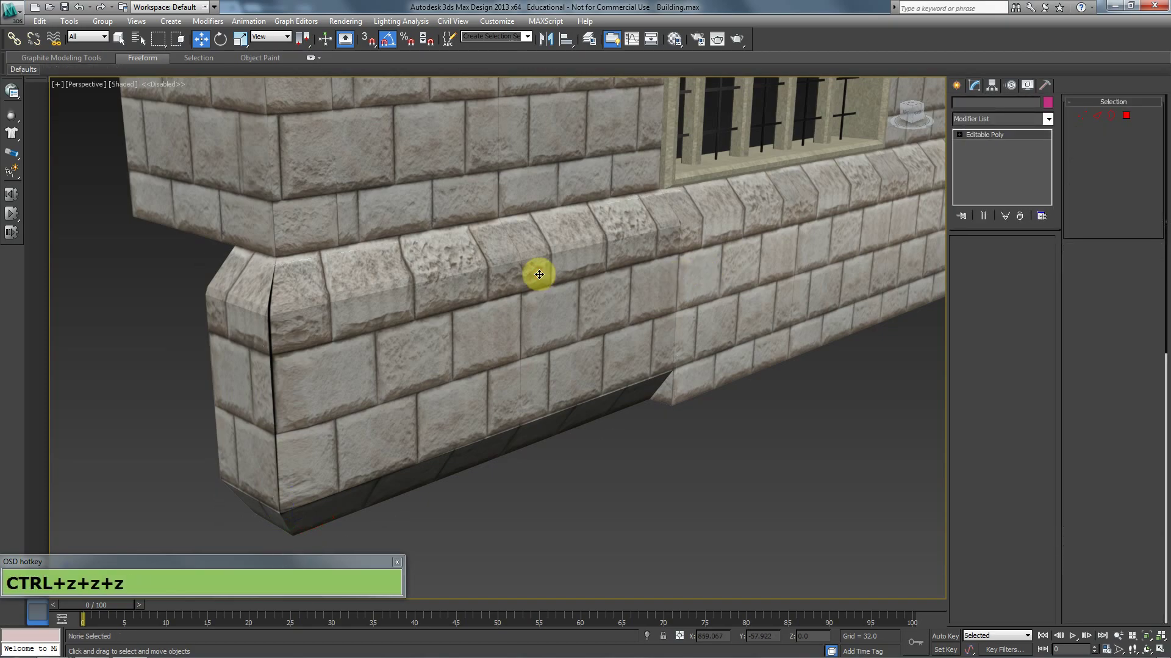
pyautogui.hotkey('ctrl', 'z')
# Step: Chamfer the corner section's upper edge loop by 1.0 again and inspect it against the neighbouring wall
pyautogui.click(986, 257)
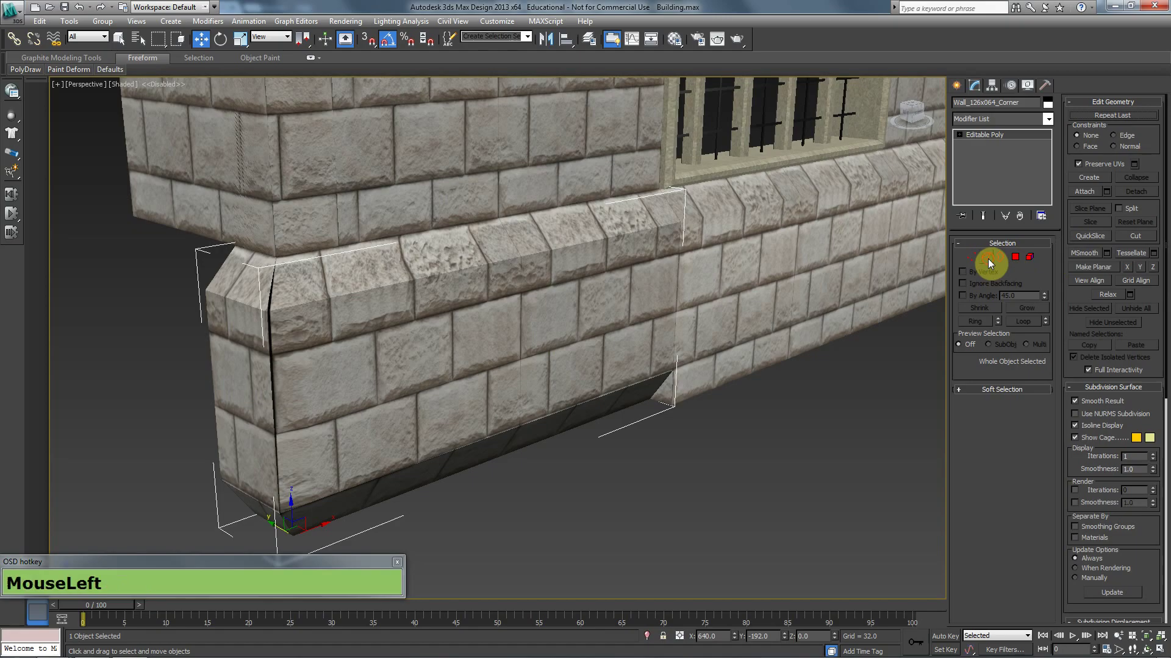
pyautogui.doubleClick(655, 227)
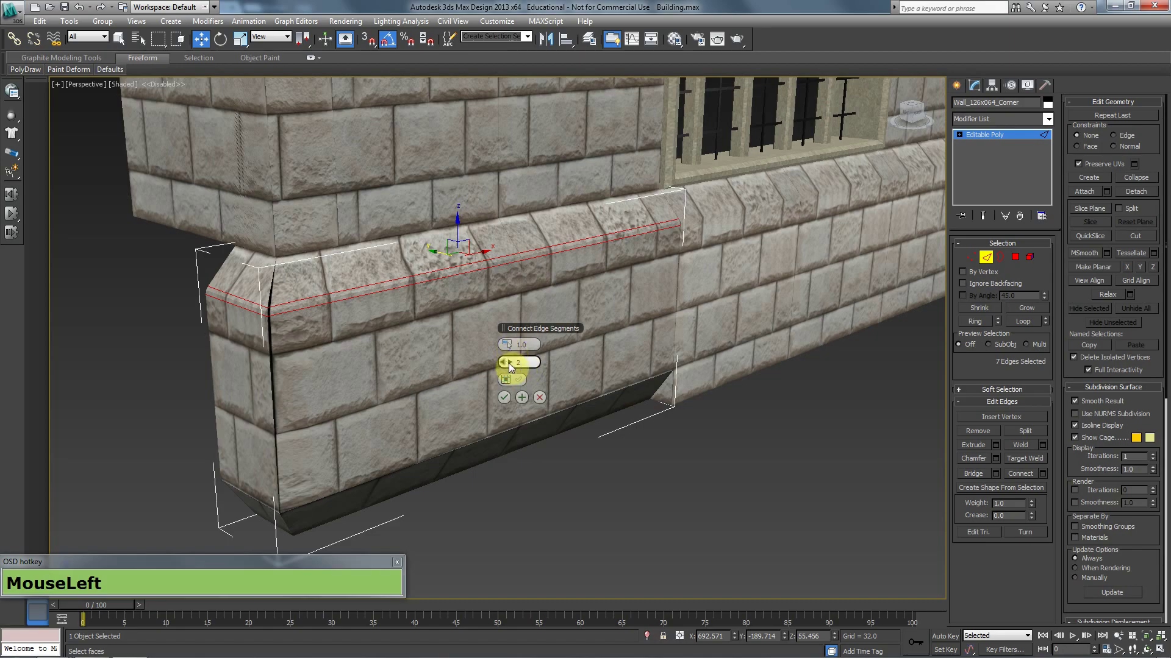
pyautogui.click(503, 398)
pyautogui.click(986, 258)
pyautogui.click(775, 281)
pyautogui.scroll(-2, 811, 385)
pyautogui.keyDown('alt'); pyautogui.moveTo(811, 385); pyautogui.dragTo(569, 350, button='middle'); pyautogui.keyUp('alt')
pyautogui.scroll(2, 569, 349)
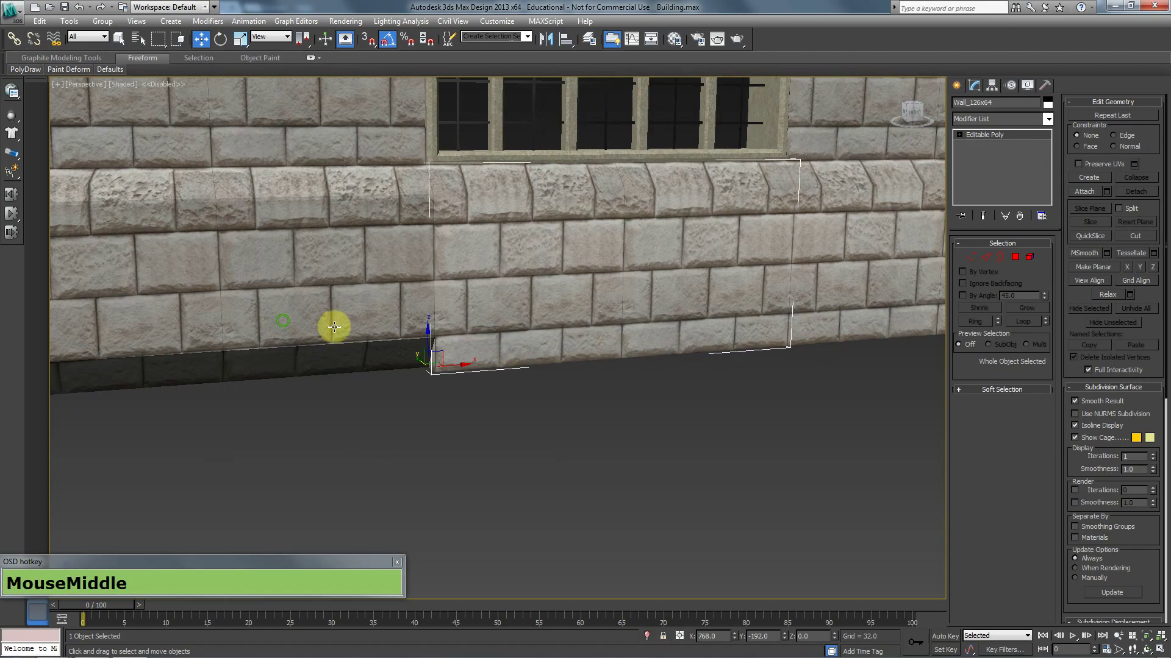
pyautogui.moveTo(334, 326); pyautogui.dragTo(551, 329, button='middle')
pyautogui.keyDown('alt'); pyautogui.moveTo(384, 285); pyautogui.dragTo(485, 368, button='middle'); pyautogui.keyUp('alt')
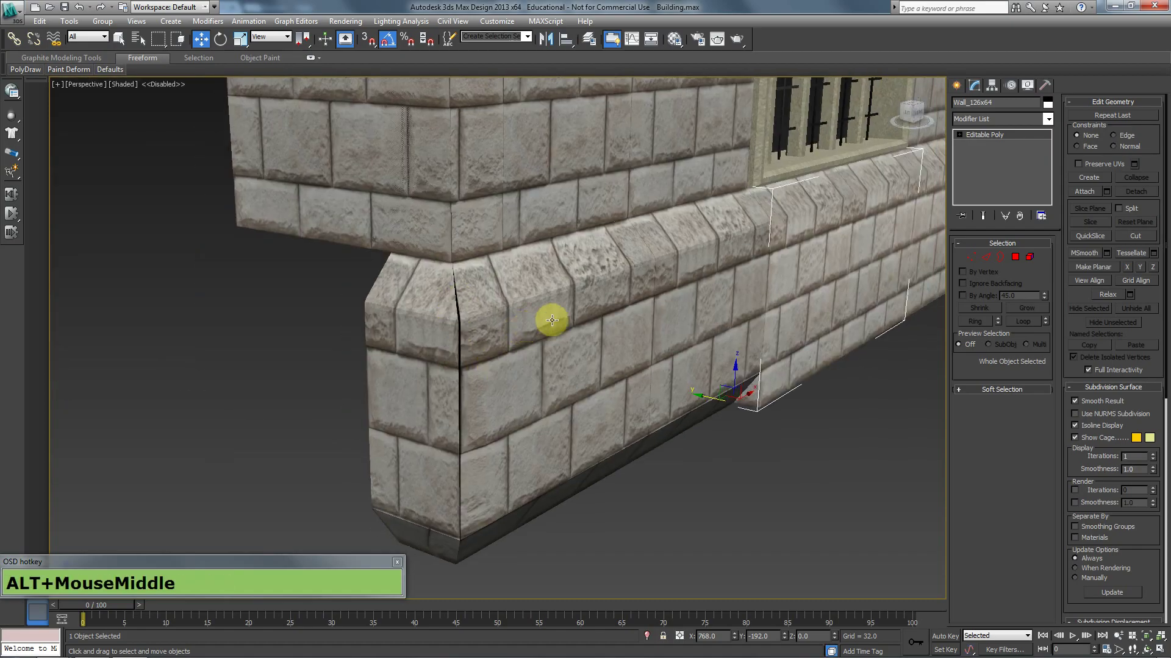
# Step: Undo and redo the chamfer to compare the edge, leaving the chamfer undone
pyautogui.hotkey('ctrl', 'z')
pyautogui.hotkey('ctrl', 'z')
pyautogui.hotkey('ctrl', 'z')
pyautogui.click(655, 273)
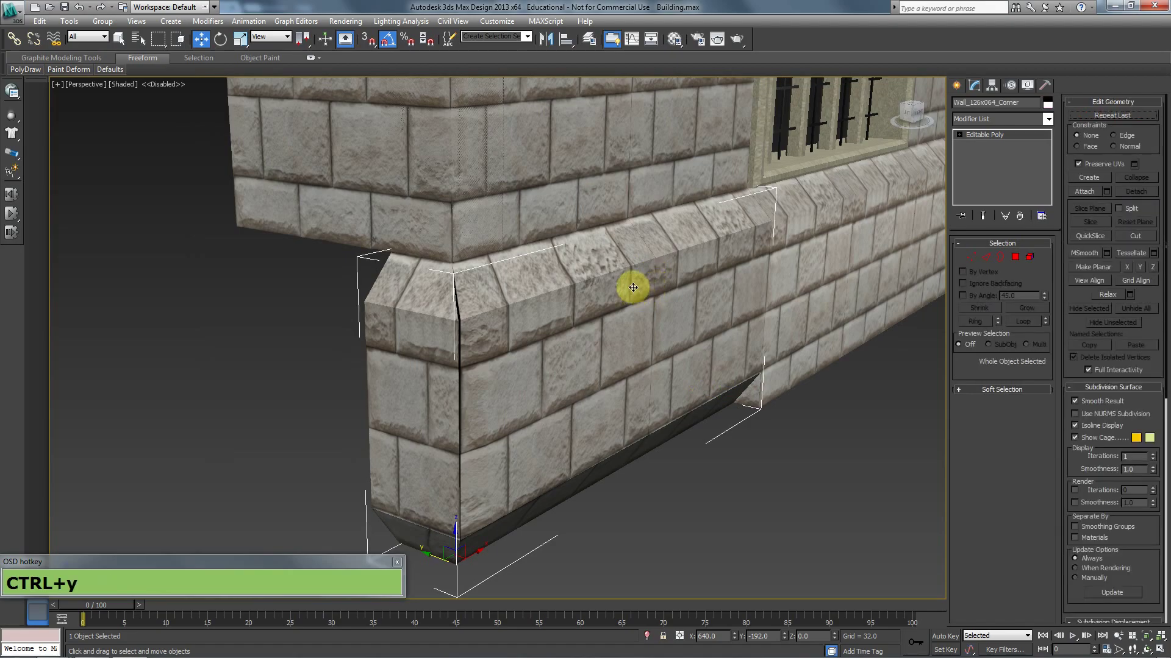
pyautogui.hotkey('ctrl', 'z')
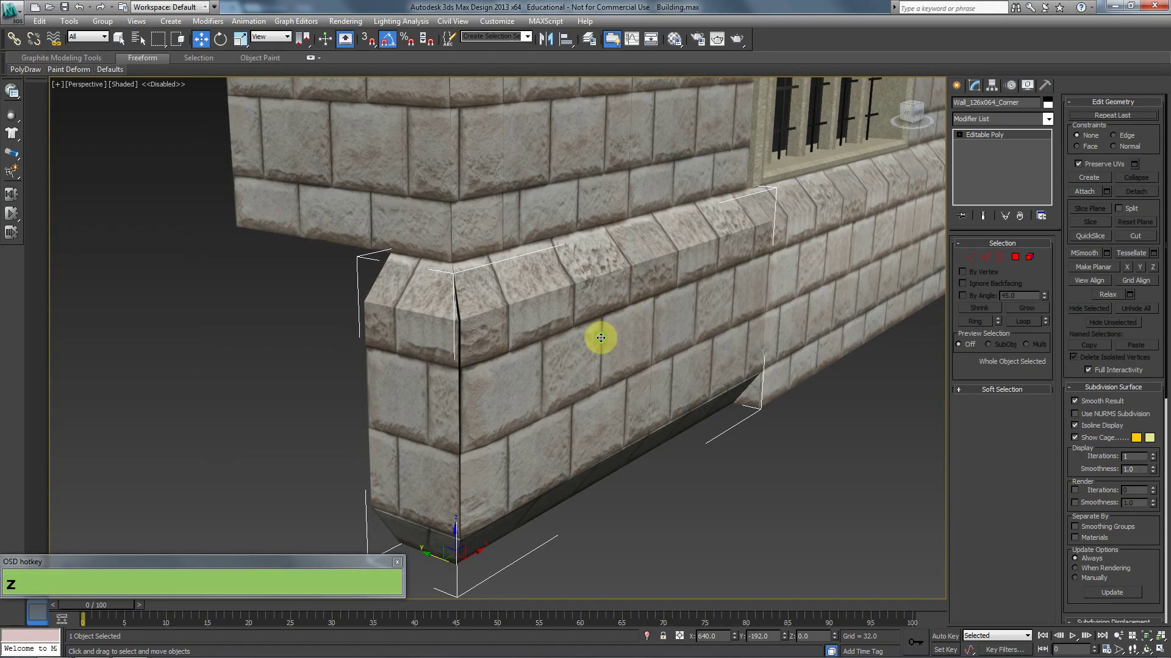
pyautogui.scroll(-2, 595, 337)
pyautogui.scroll(2, 552, 327)
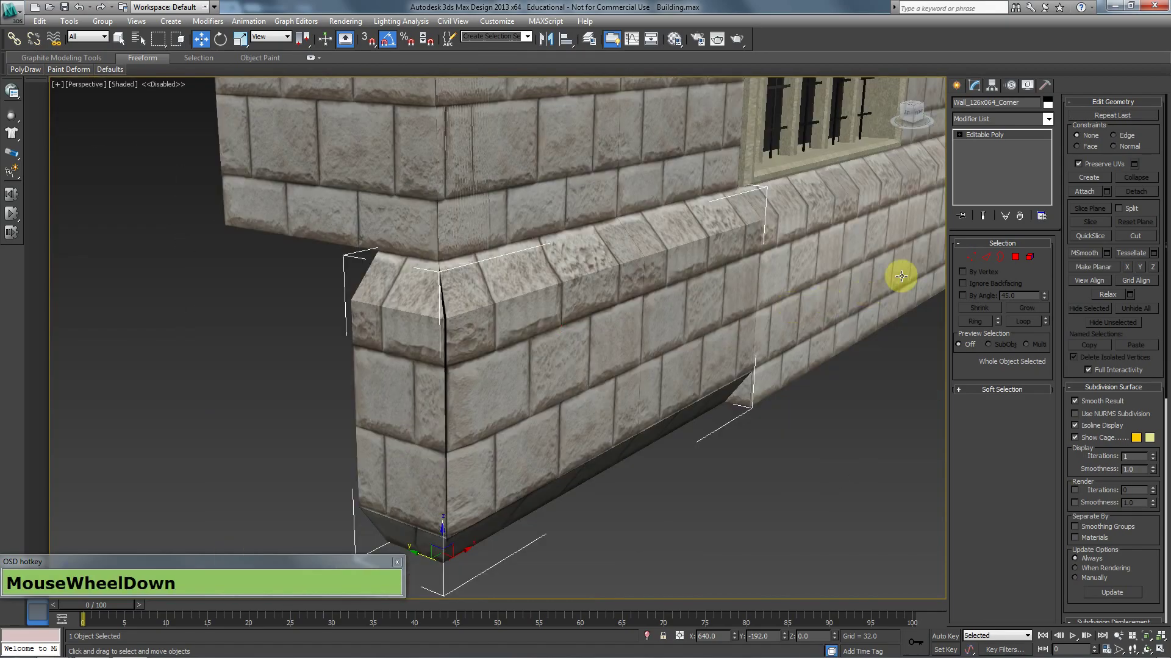
# Step: Try the one-segment 1.0 chamfer on the corner section's loop once more and compare the edge by undoing and redoing
pyautogui.click(982, 256)
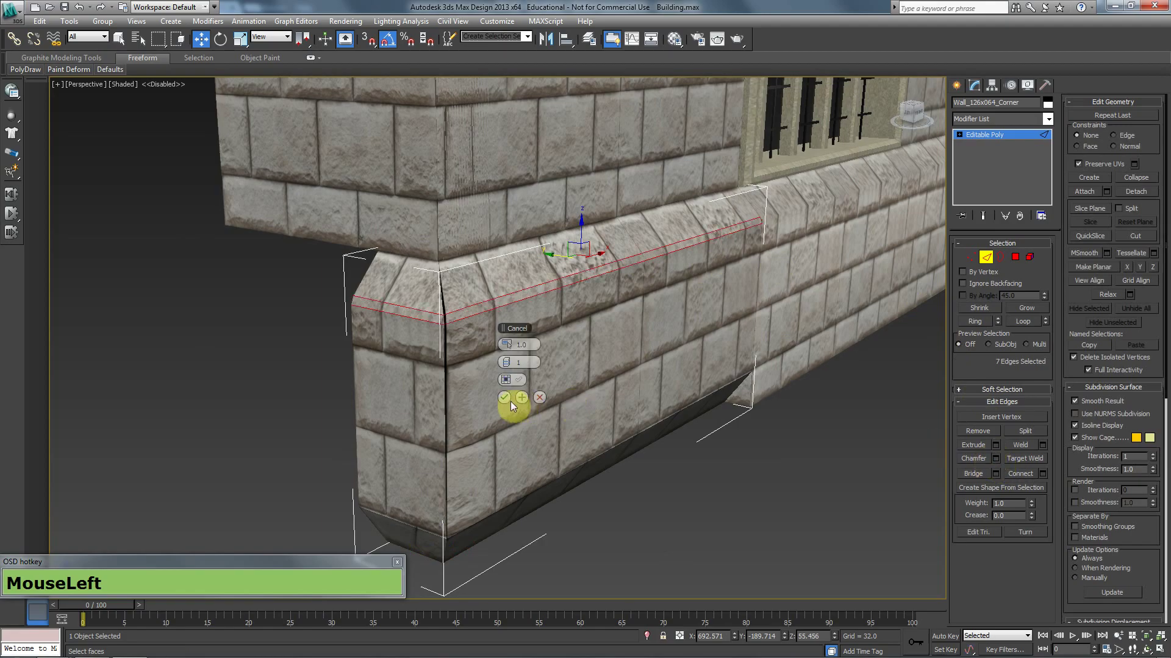
pyautogui.click(538, 398)
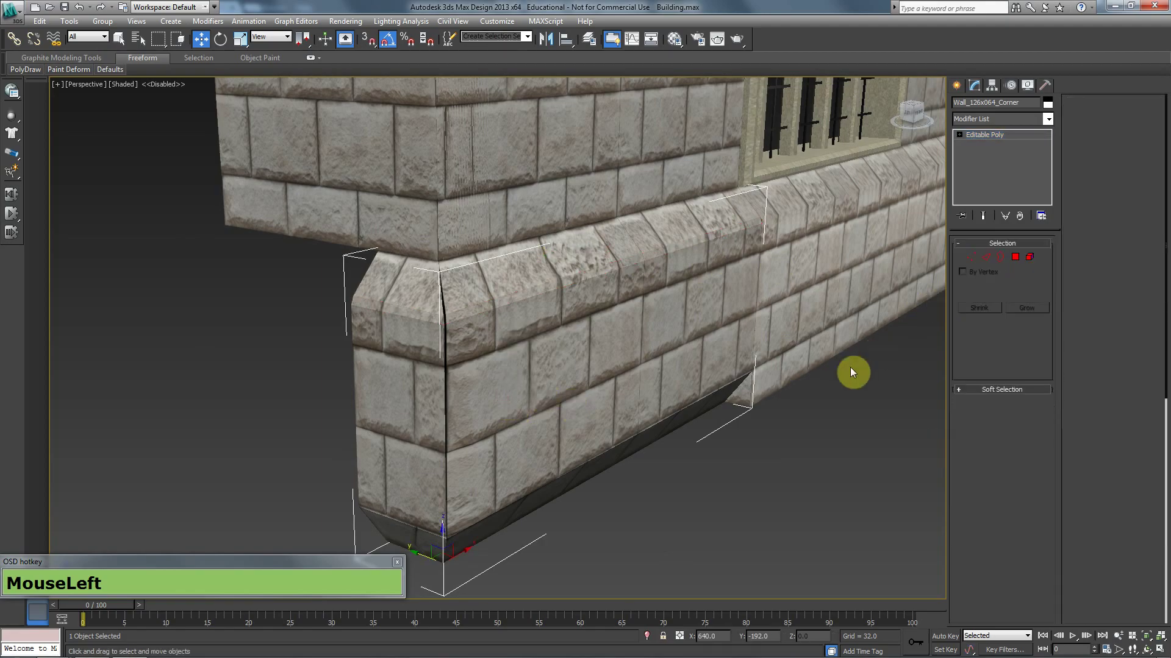
pyautogui.hotkey('ctrl', 'z')
pyautogui.hotkey('ctrl', 'y')
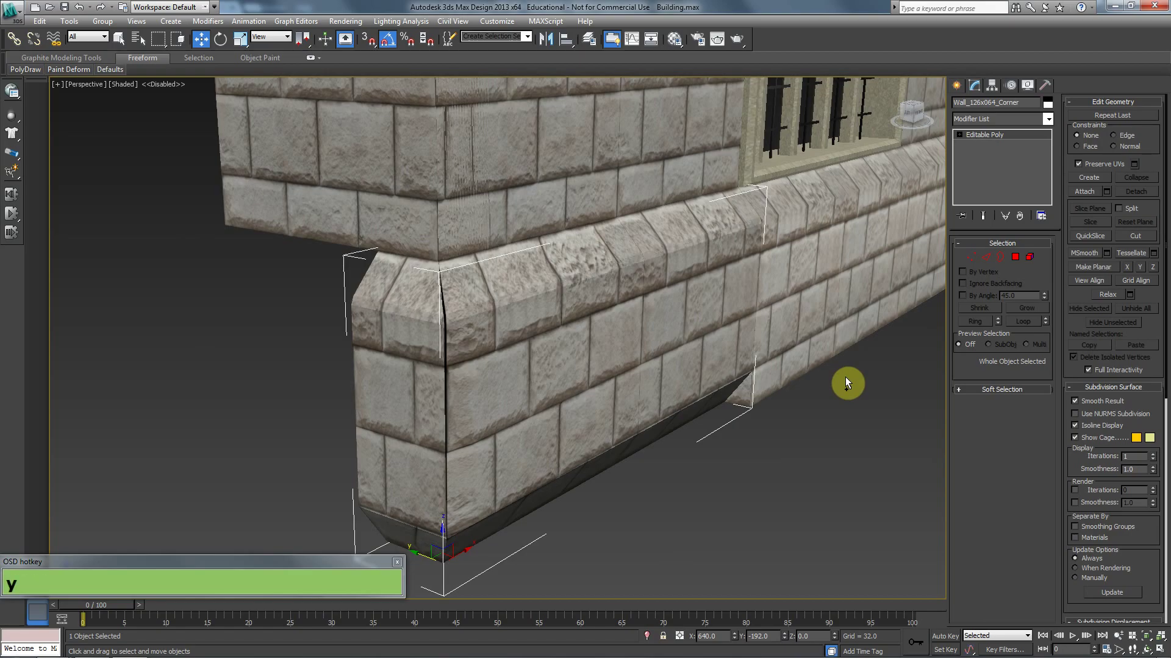
pyautogui.hotkey('ctrl', 'z')
pyautogui.hotkey('ctrl', 'y')
pyautogui.hotkey('ctrl', 'z')
pyautogui.hotkey('ctrl', 'y')
pyautogui.moveTo(857, 306); pyautogui.dragTo(776, 309, button='middle')
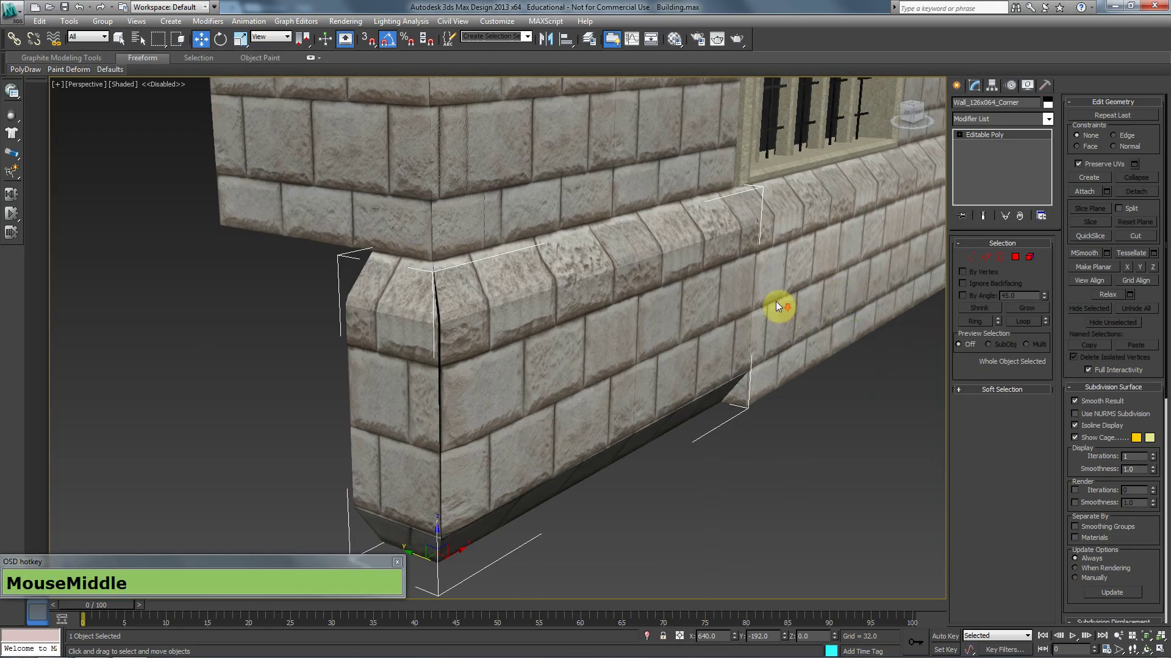
# Step: Select the straight plinth section under the window, beside the corner section
pyautogui.scroll(-3, 776, 308)
pyautogui.keyDown('alt'); pyautogui.moveTo(709, 328); pyautogui.dragTo(672, 324, button='middle'); pyautogui.keyUp('alt')
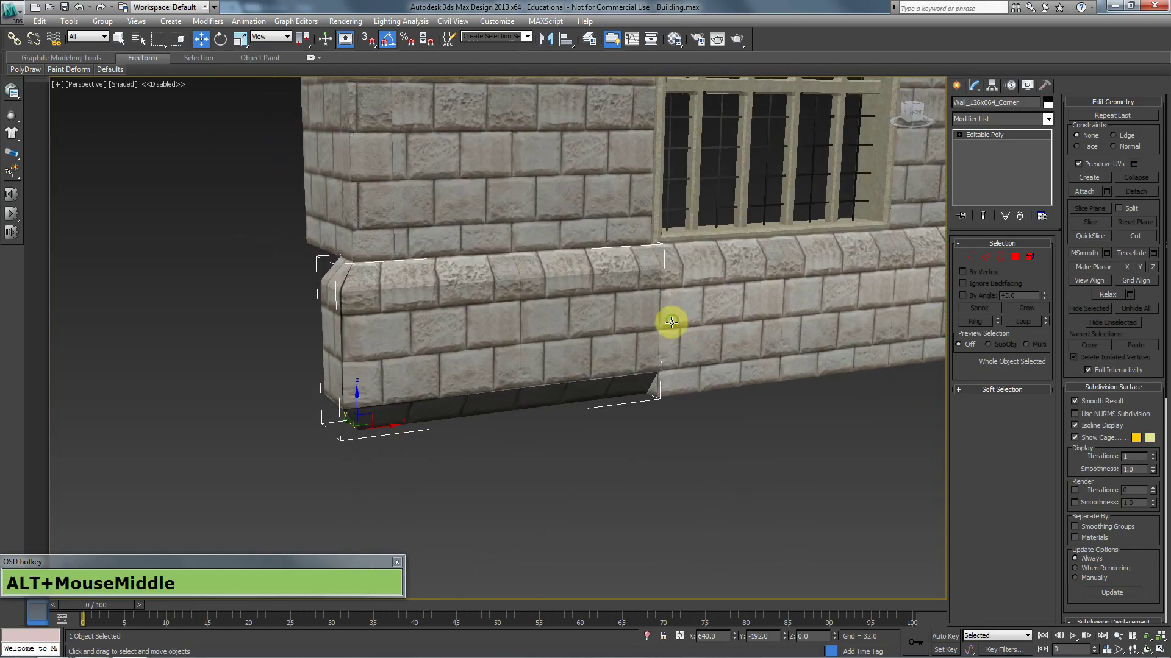
pyautogui.click(771, 319)
pyautogui.moveTo(770, 319); pyautogui.dragTo(583, 342, button='middle')
pyautogui.moveTo(845, 329); pyautogui.dragTo(660, 345, button='middle')
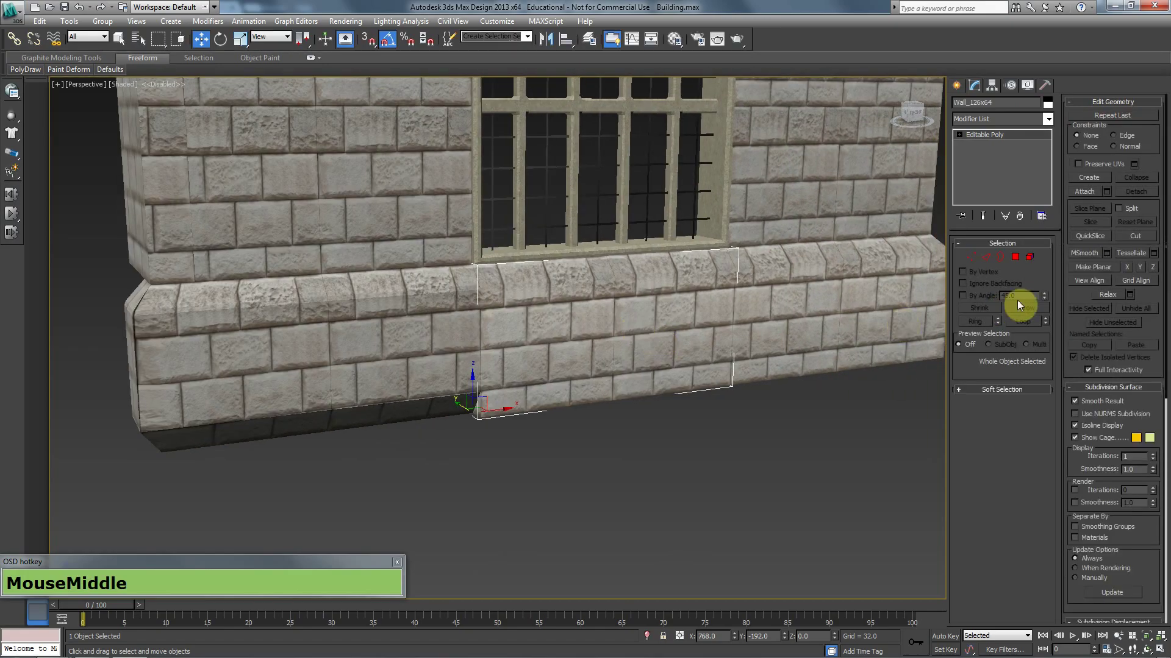
pyautogui.rightClick(628, 316)
pyautogui.press('Escape')
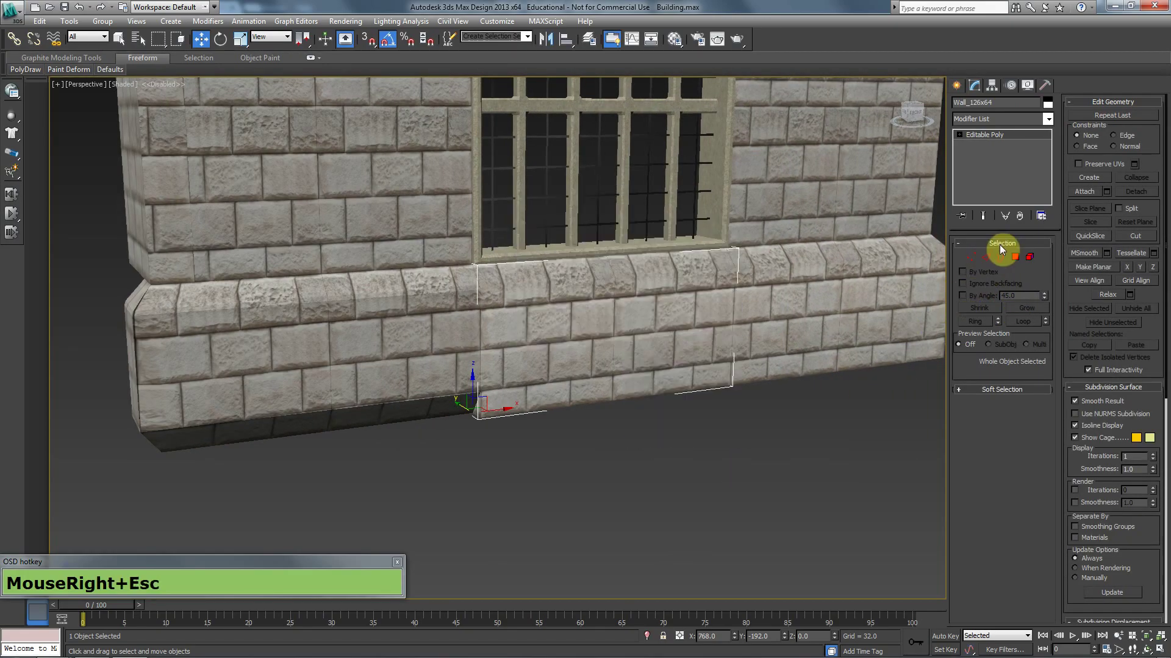
# Step: Select the six vertical edges of the straight plinth section in the Front view
pyautogui.click(991, 257)
pyautogui.moveTo(780, 376)
pyautogui.keyDown('alt'); pyautogui.mouseDown(button='middle')
pyautogui.moveTo(744, 363)
pyautogui.moveTo(487, 386)
pyautogui.mouseUp(button='middle'); pyautogui.keyUp('alt')
pyautogui.press('f')
pyautogui.press('F3')
pyautogui.moveTo(570, 362); pyautogui.dragTo(352, 357, button='middle')
pyautogui.press('F3')
pyautogui.moveTo(763, 303); pyautogui.dragTo(152, 329)
pyautogui.moveTo(318, 350); pyautogui.dragTo(540, 354, button='middle')
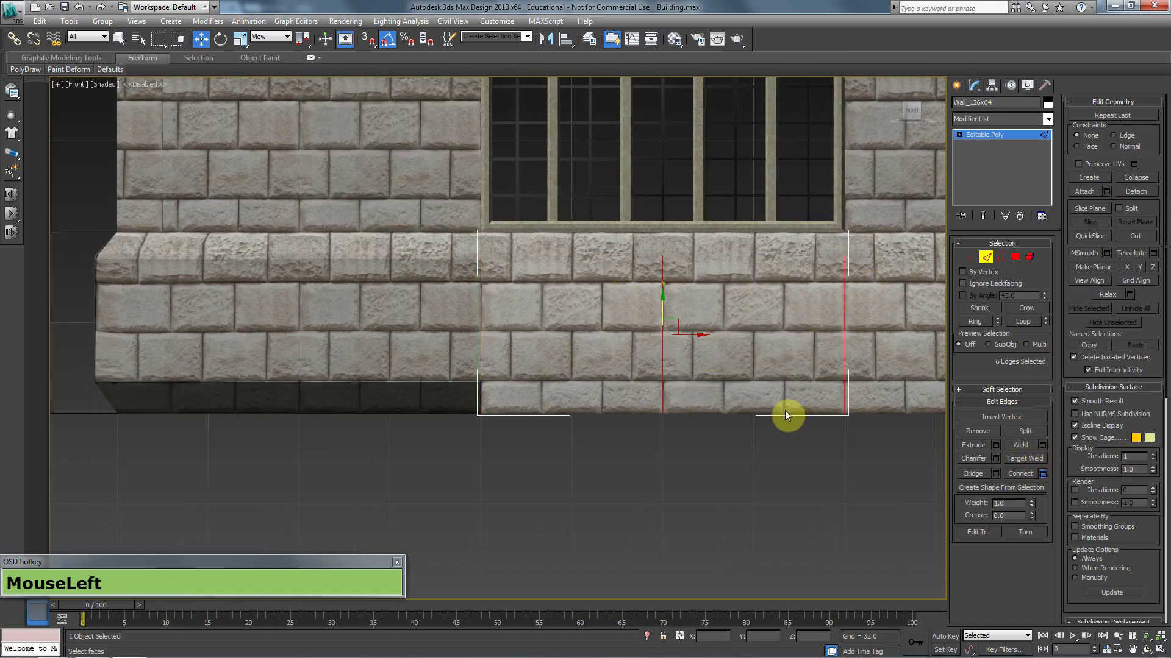
# Step: Connect the selected vertical edges with one segment, pinch 0 and slide -60
pyautogui.click(518, 379)
pyautogui.write('-6')
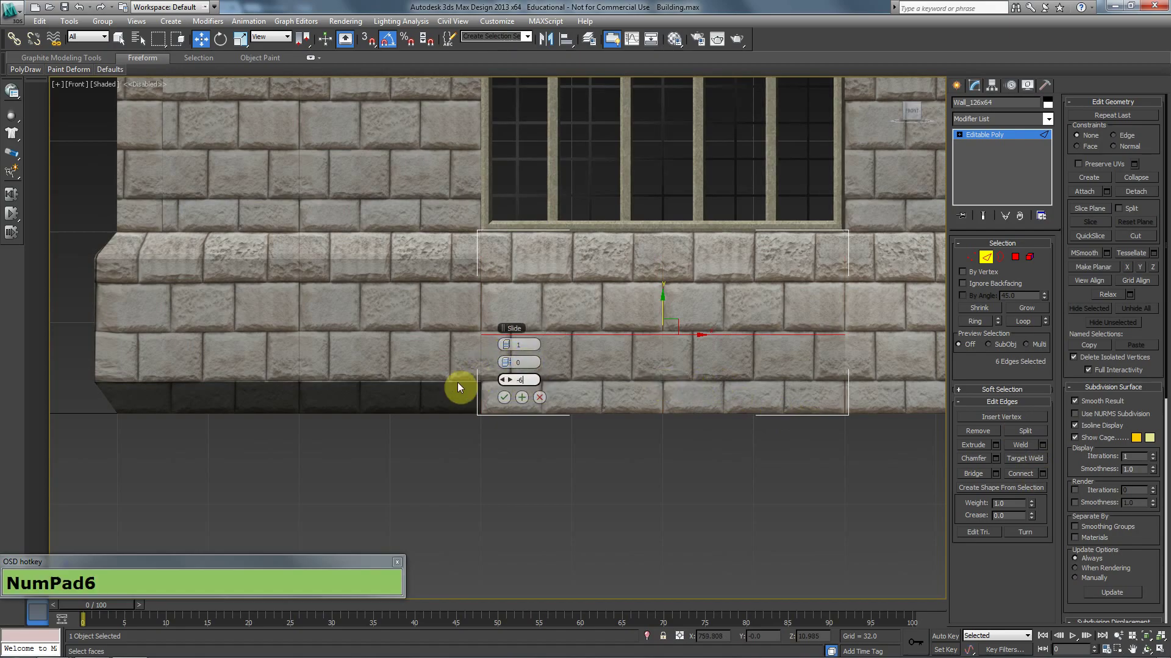
pyautogui.write('0')
pyautogui.press('Tab')
pyautogui.click(504, 397)
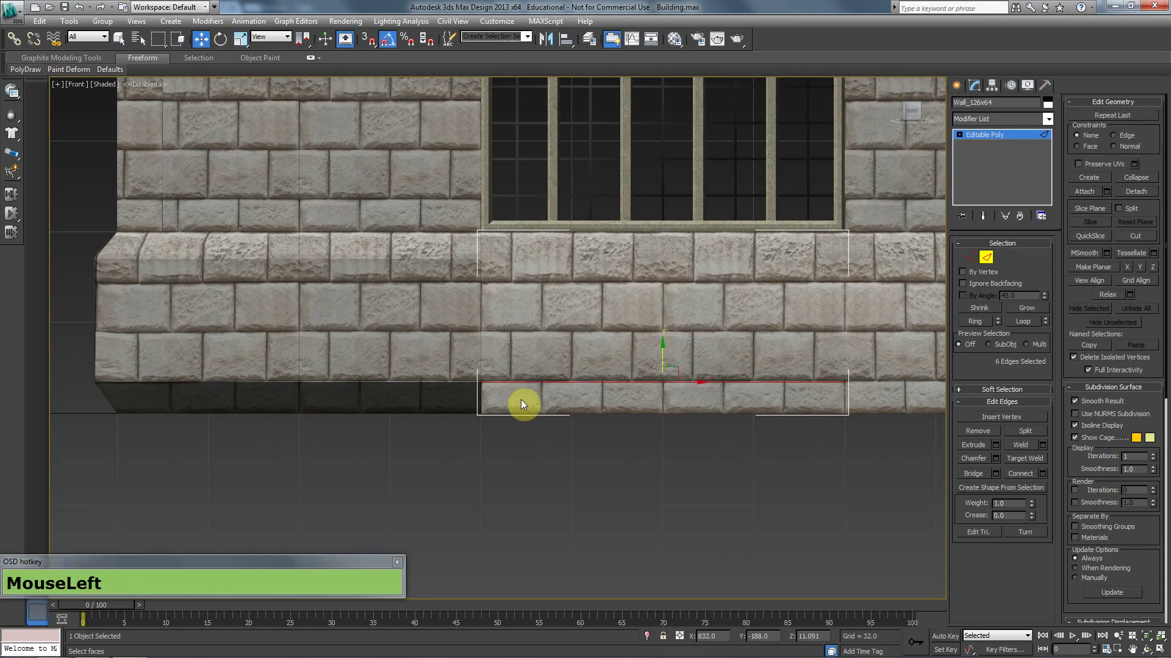
# Step: Select the two bottom front edges of the straight plinth section and isolate the section
pyautogui.click(803, 414)
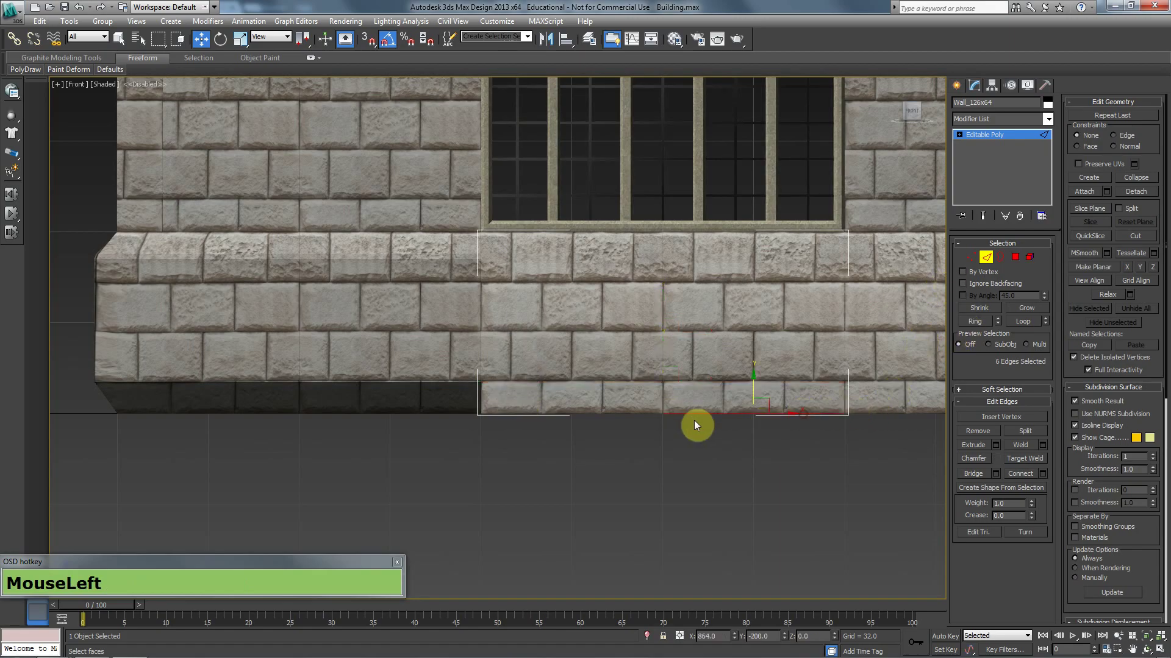
pyautogui.keyDown('ctrl'); pyautogui.click(585, 412); pyautogui.keyUp('ctrl')
pyautogui.rightClick(584, 409)
pyautogui.click(615, 315)
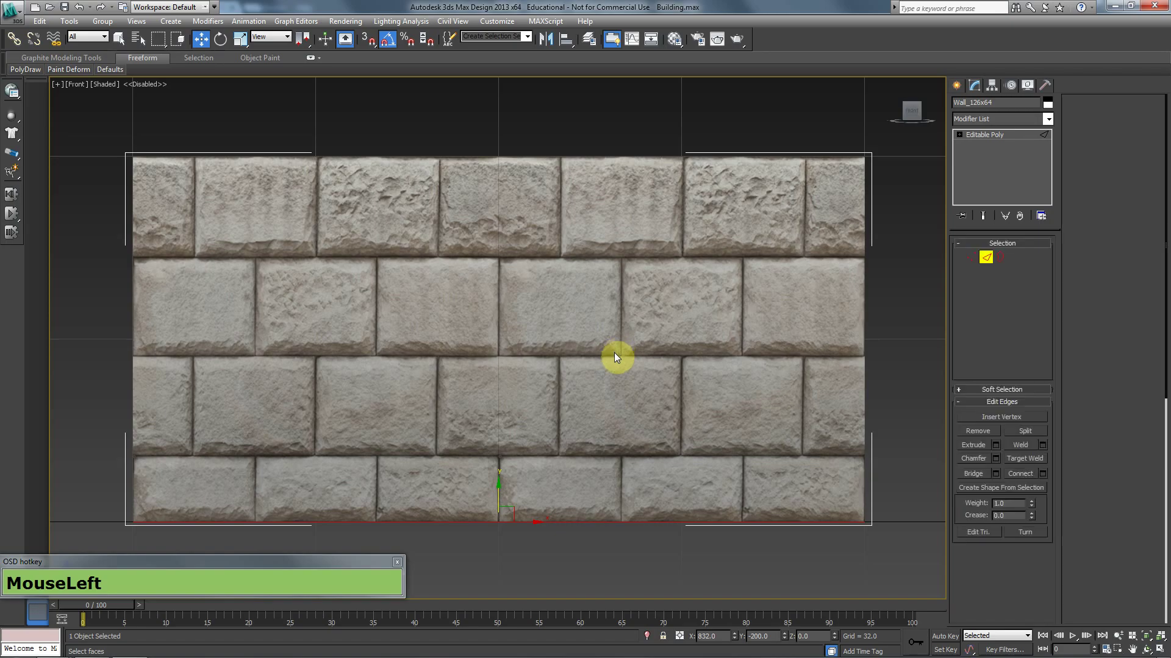
# Step: Show the isolated section in a wireframe Top view and turn on snapping to vertices
pyautogui.press('p')
pyautogui.middleClick(523, 357)
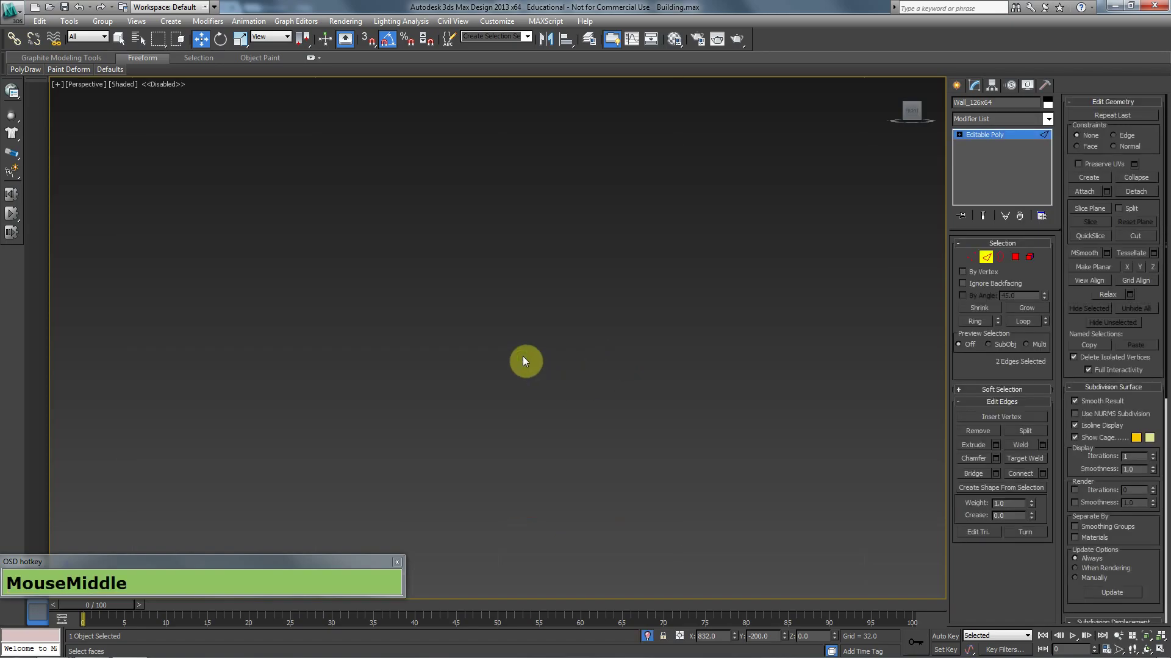
pyautogui.scroll(-5, 523, 357)
pyautogui.keyDown('alt'); pyautogui.moveTo(523, 357); pyautogui.dragTo(573, 419, button='middle'); pyautogui.keyUp('alt')
pyautogui.hotkey('alt', 't')
pyautogui.hotkey('alt', 'F3')
pyautogui.scroll(-2, 660, 381)
pyautogui.press('z')
pyautogui.moveTo(700, 389); pyautogui.dragTo(685, 392, button='middle')
pyautogui.rightClick(364, 42)
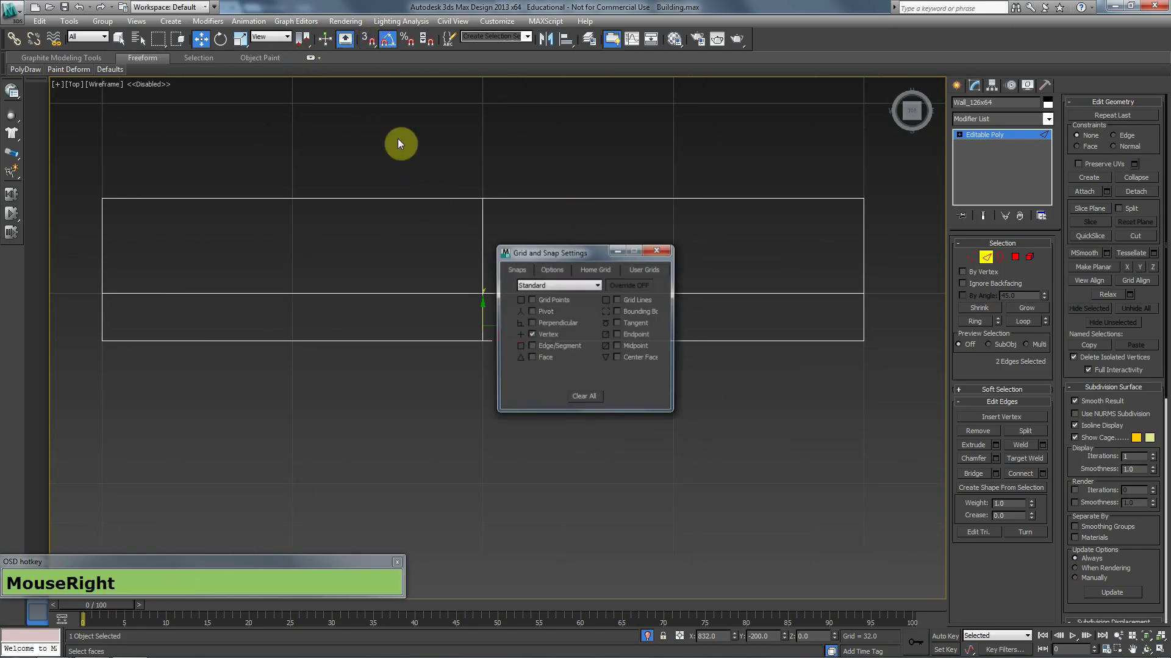
pyautogui.click(656, 250)
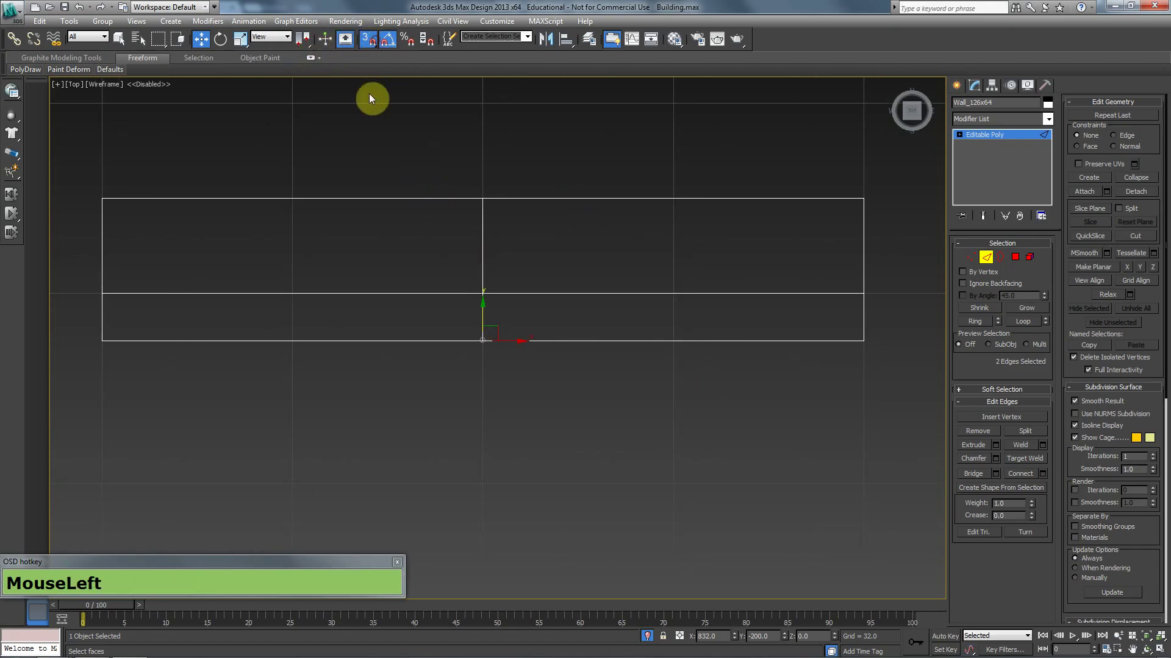
# Step: Move the two bottom front edges back to Y -192 by vertex snapping to form the undercut, and leave edge editing
pyautogui.moveTo(484, 309)
pyautogui.mouseDown()
pyautogui.moveTo(484, 280)
pyautogui.moveTo(484, 296)
pyautogui.mouseUp()
pyautogui.press('p')
pyautogui.scroll(-3, 525, 372)
pyautogui.keyDown('alt'); pyautogui.moveTo(526, 372); pyautogui.dragTo(554, 256, button='middle'); pyautogui.keyUp('alt')
pyautogui.click(986, 257)
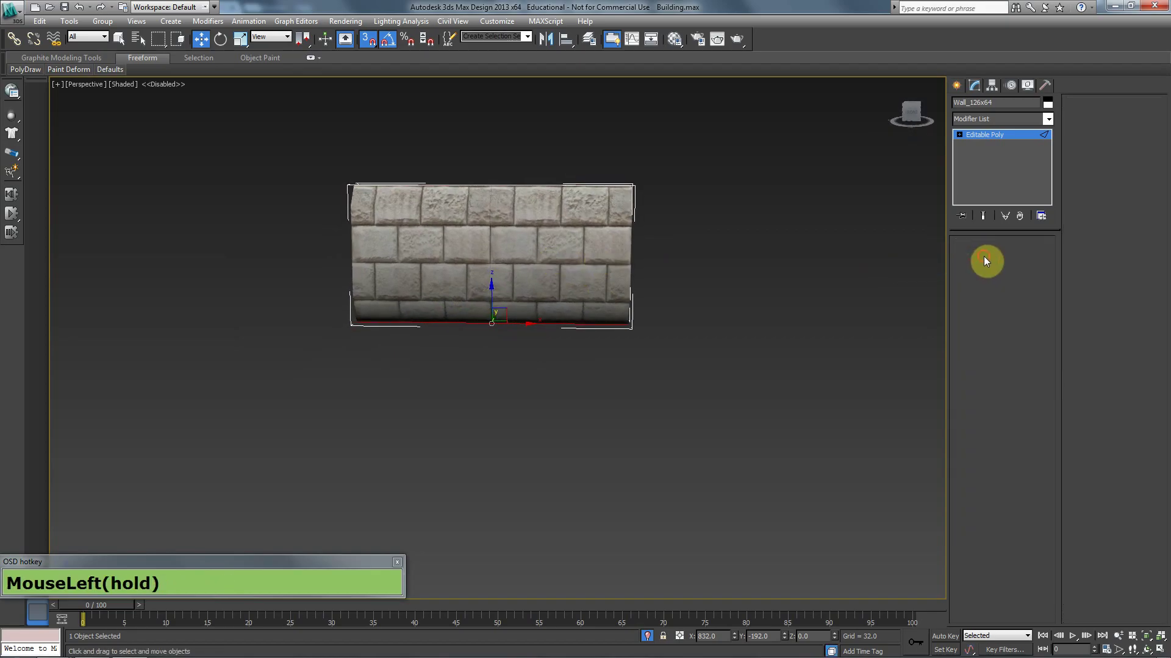
pyautogui.click(984, 257)
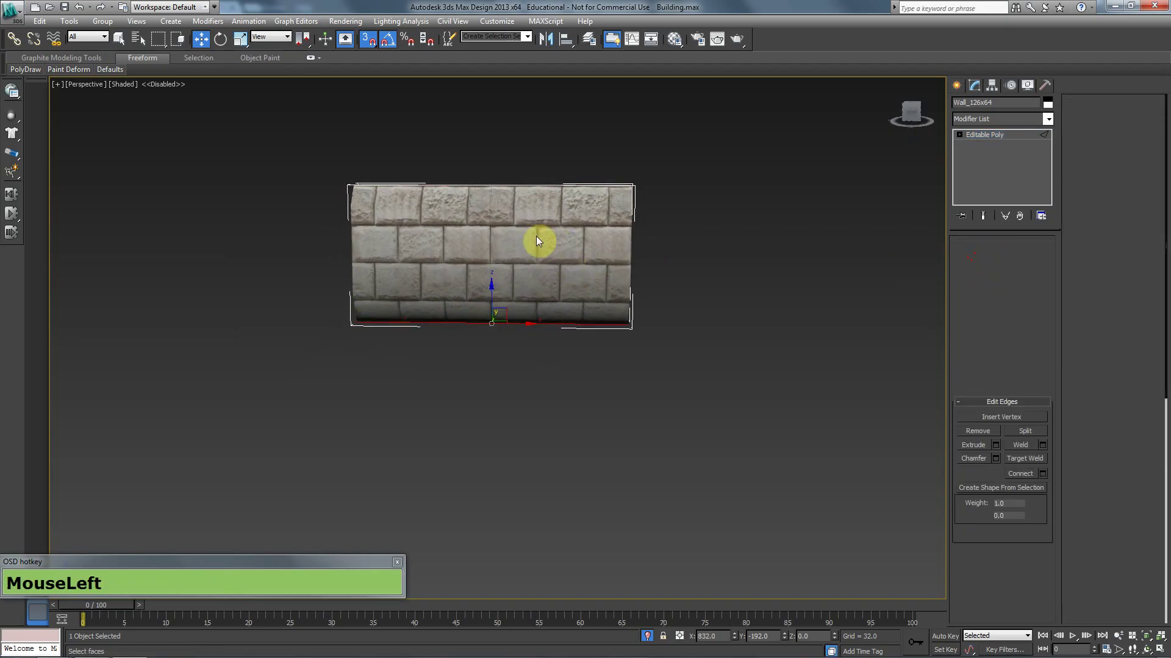
pyautogui.doubleClick(512, 208)
pyautogui.keyDown('alt'); pyautogui.moveTo(504, 268); pyautogui.dragTo(582, 271, button='middle'); pyautogui.keyUp('alt')
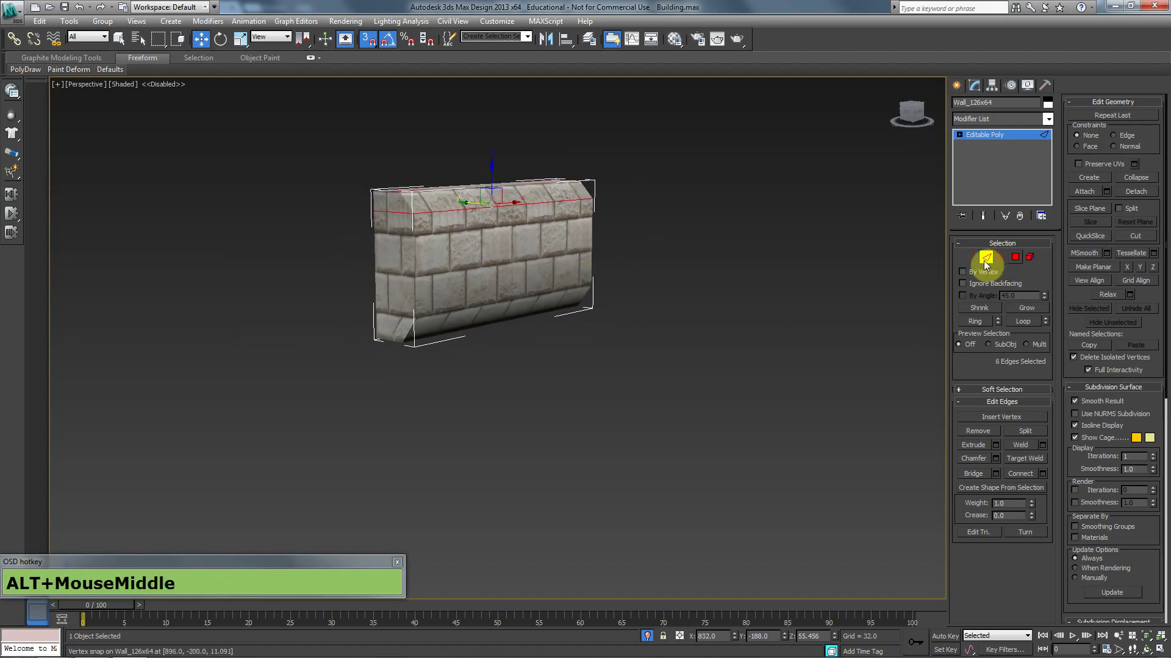
pyautogui.click(800, 272)
pyautogui.scroll(3, 641, 272)
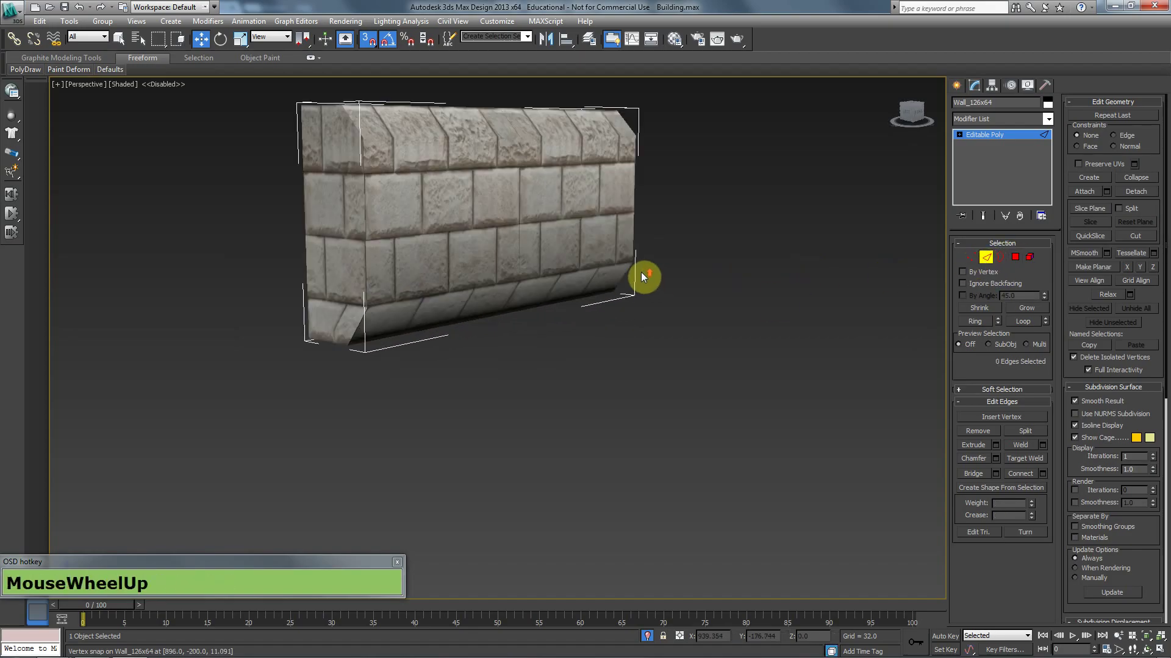
pyautogui.keyDown('alt'); pyautogui.moveTo(759, 301); pyautogui.dragTo(726, 295, button='middle'); pyautogui.keyUp('alt')
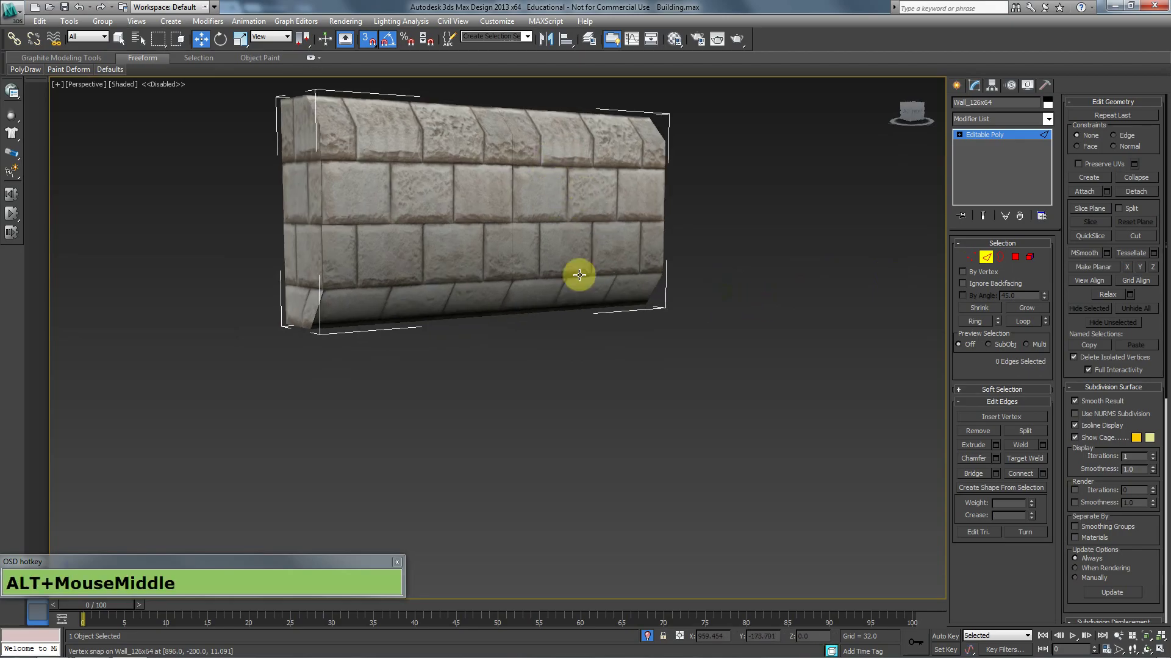
pyautogui.doubleClick(566, 139)
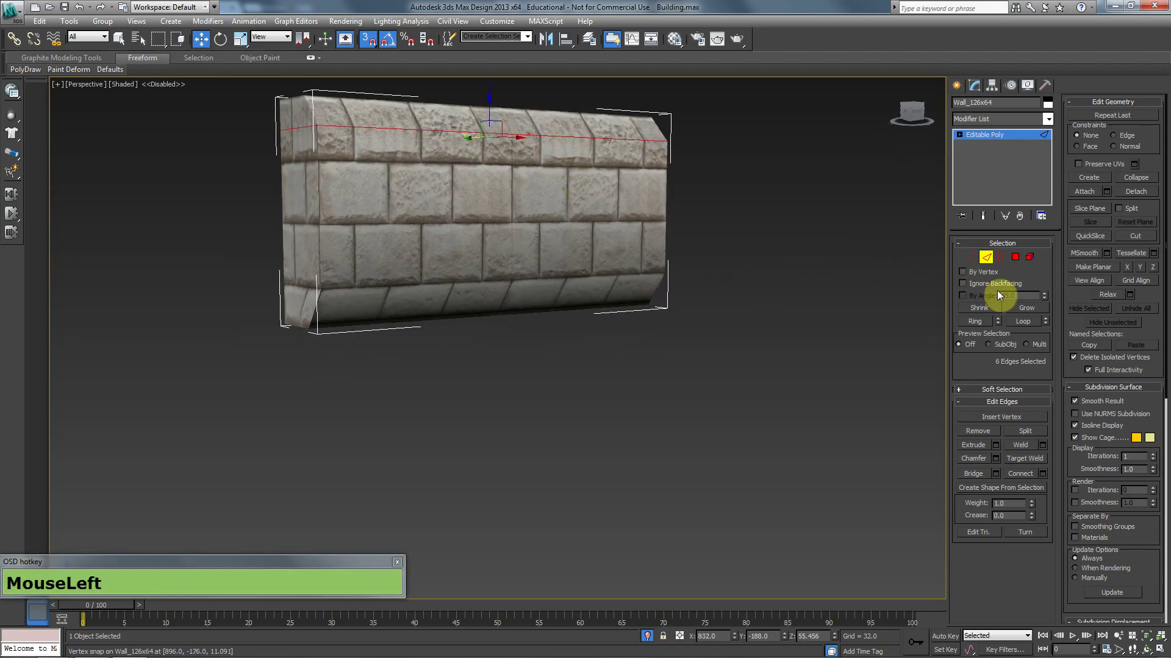
pyautogui.click(997, 261)
# Step: Apply a Smooth modifier without smoothing groups to the isolated straight plinth section and convert it back to an editable poly
pyautogui.click(999, 115)
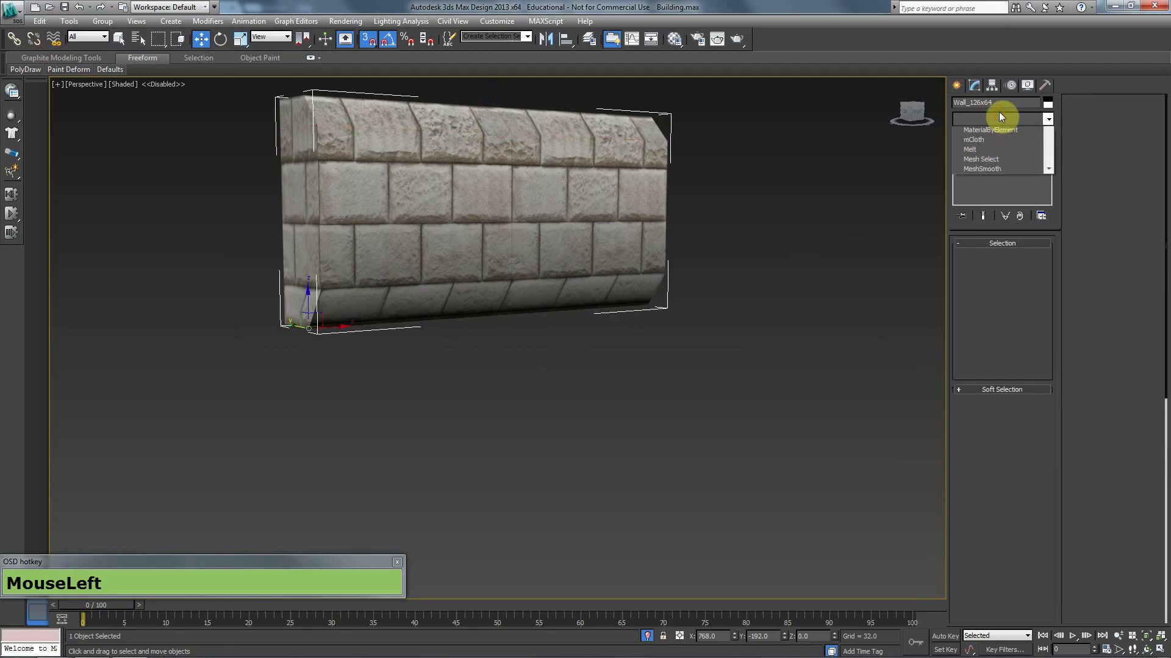
pyautogui.write('smo')
pyautogui.press('Return')
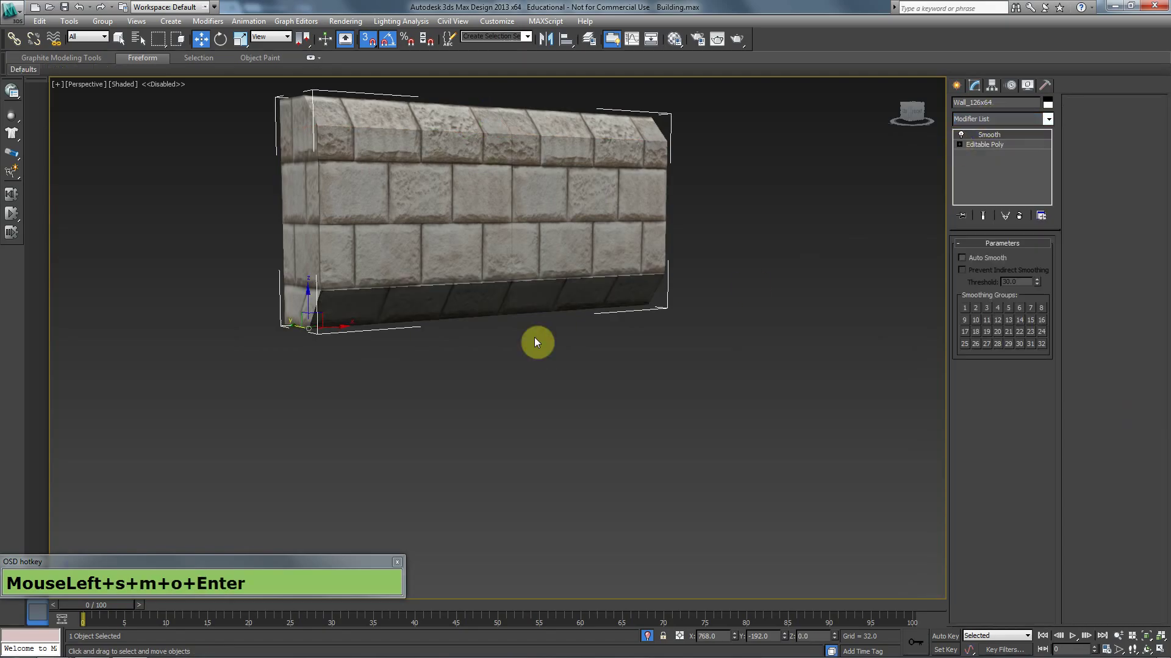
pyautogui.rightClick(537, 196)
pyautogui.moveTo(634, 306)
pyautogui.click(692, 318)
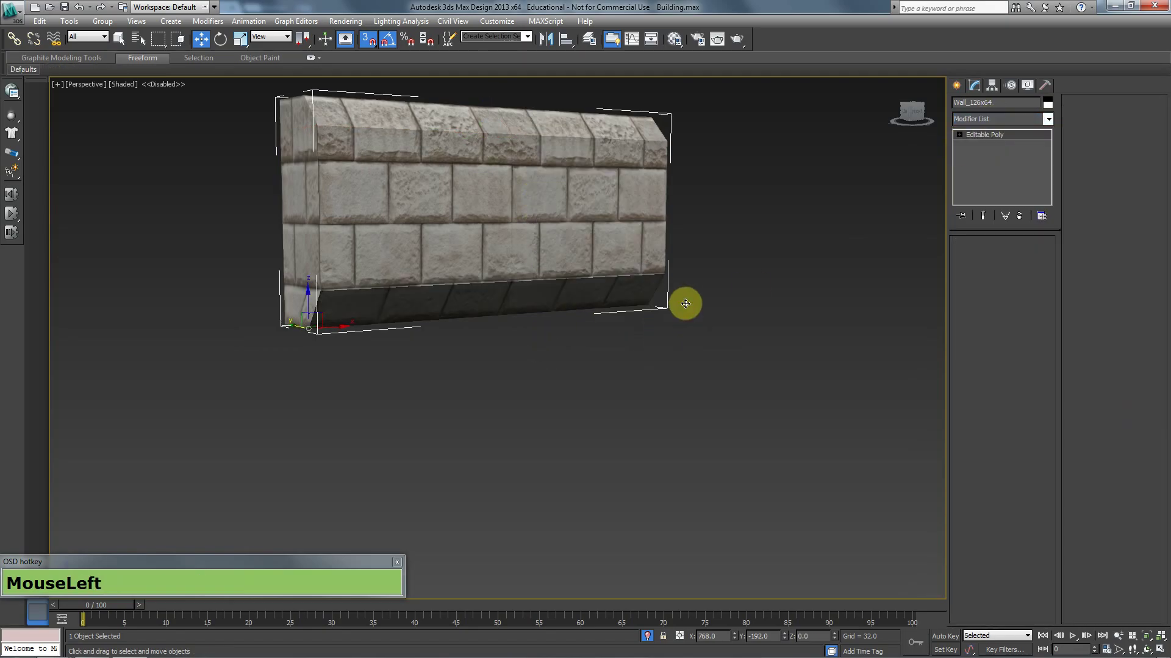
# Step: Chamfer the straight plinth section's upper bevel edge loop by 1.0 with one segment, and leave edge editing
pyautogui.click(989, 261)
pyautogui.doubleClick(555, 139)
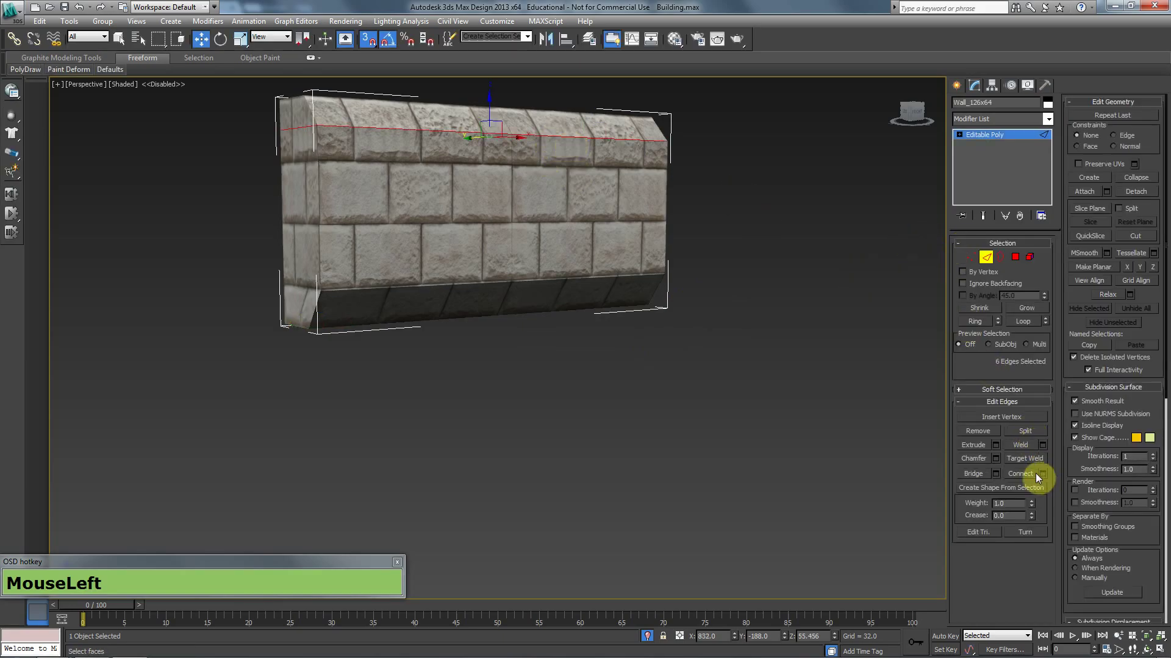
pyautogui.click(996, 459)
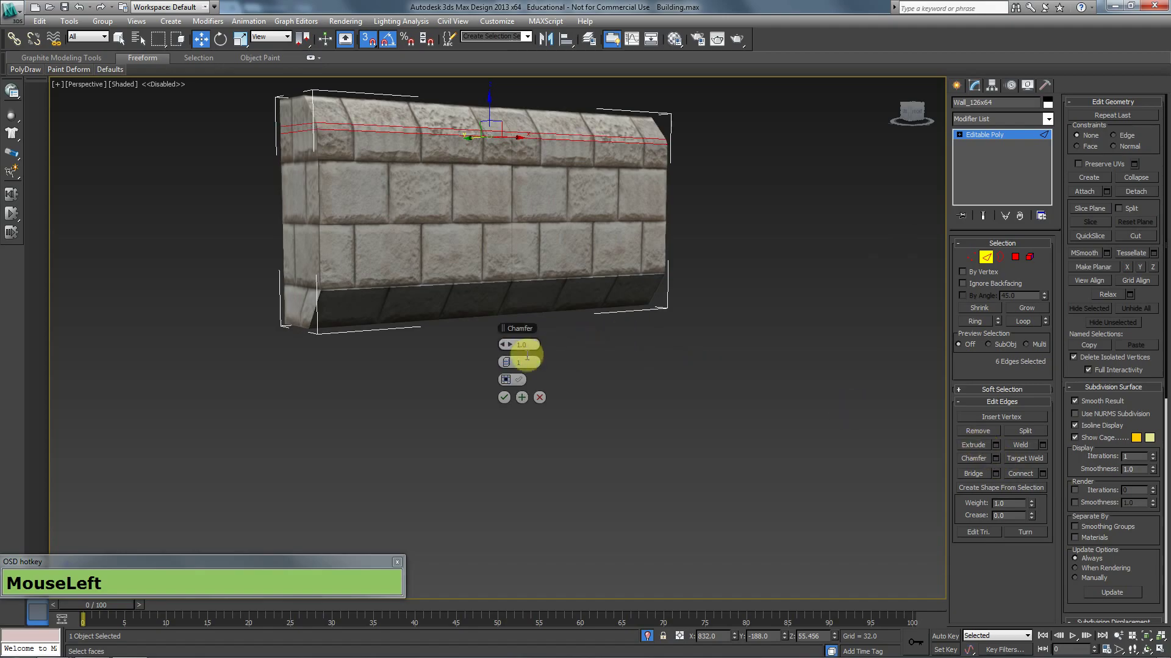
pyautogui.keyDown('alt'); pyautogui.moveTo(512, 347); pyautogui.dragTo(492, 387, button='middle'); pyautogui.keyUp('alt')
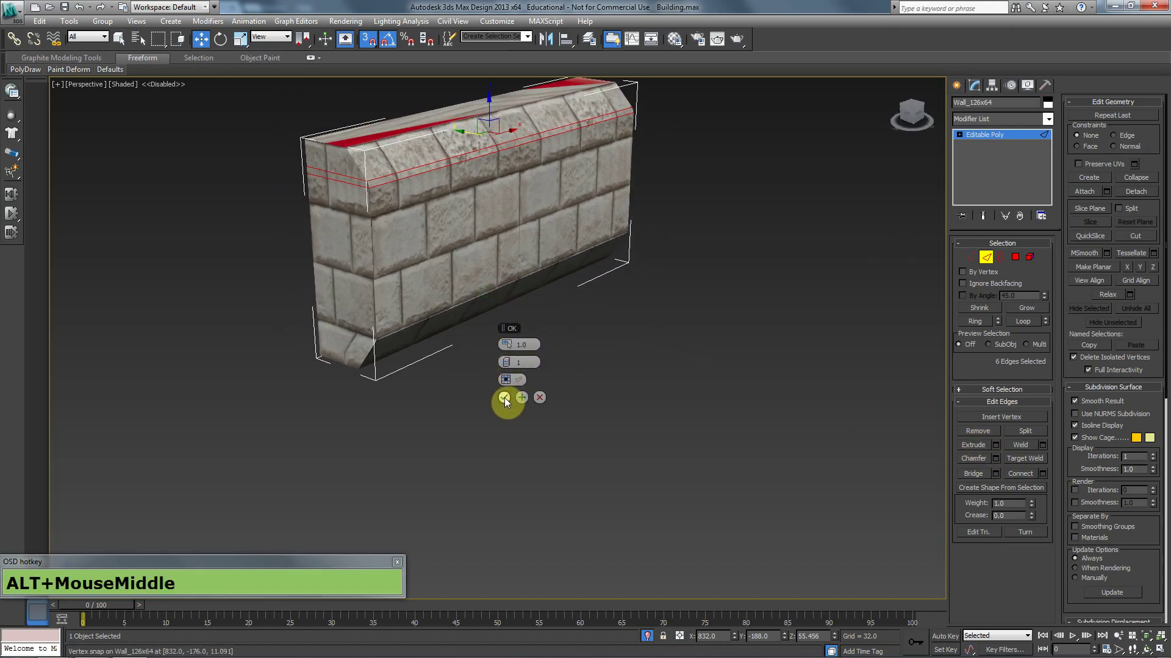
pyautogui.click(504, 397)
pyautogui.press('2')
# Step: Deselect the straight plinth section and end its isolation to show the whole wall
pyautogui.keyDown('alt'); pyautogui.moveTo(629, 322); pyautogui.dragTo(525, 332, button='middle'); pyautogui.keyUp('alt')
pyautogui.click(507, 367)
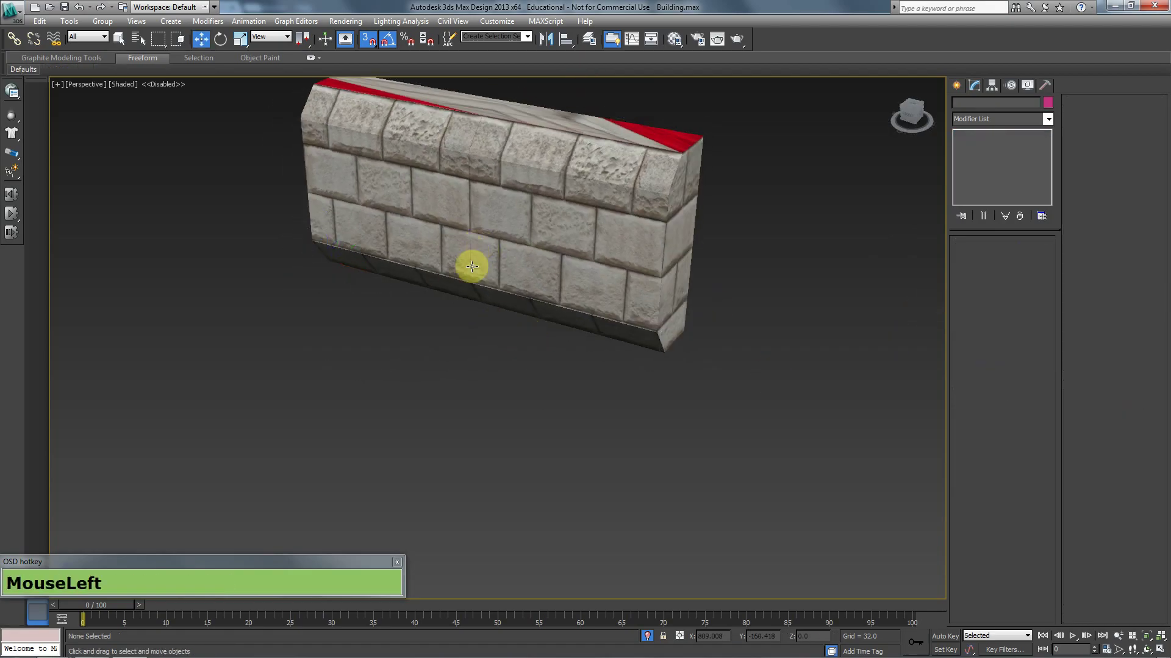
pyautogui.scroll(-3, 418, 295)
pyautogui.keyDown('alt'); pyautogui.moveTo(418, 295); pyautogui.dragTo(459, 287, button='middle'); pyautogui.keyUp('alt')
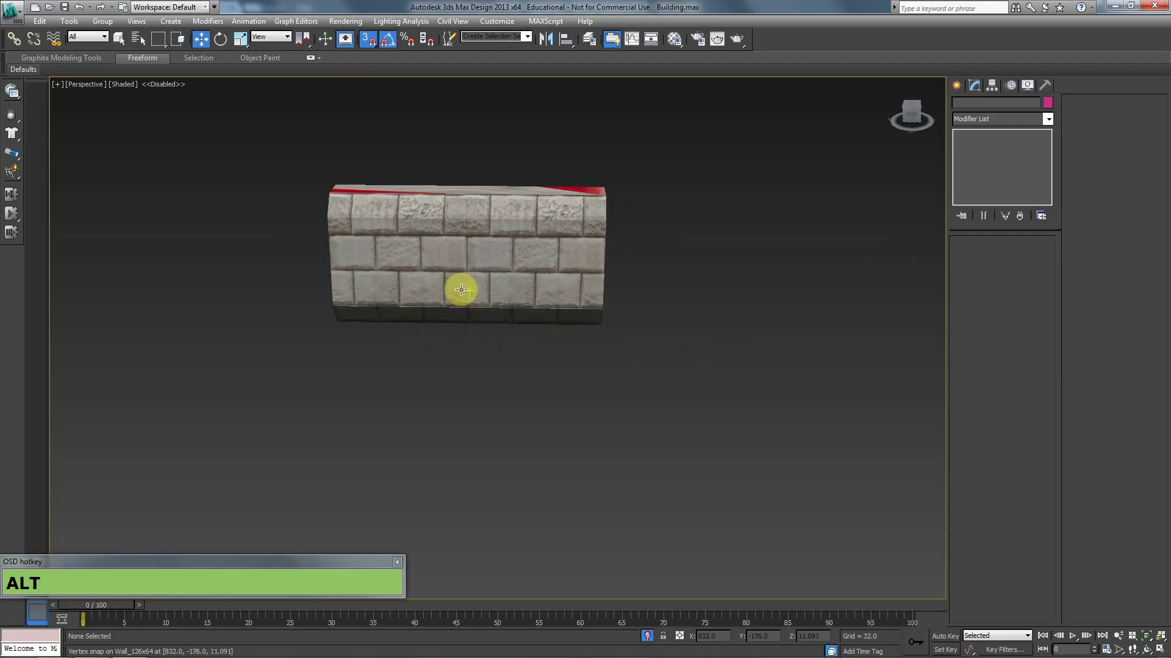
pyautogui.rightClick(461, 290)
pyautogui.click(507, 198)
# Step: Delete the old plinth section without an undercut beneath the plain wall beside the window
pyautogui.click(758, 303)
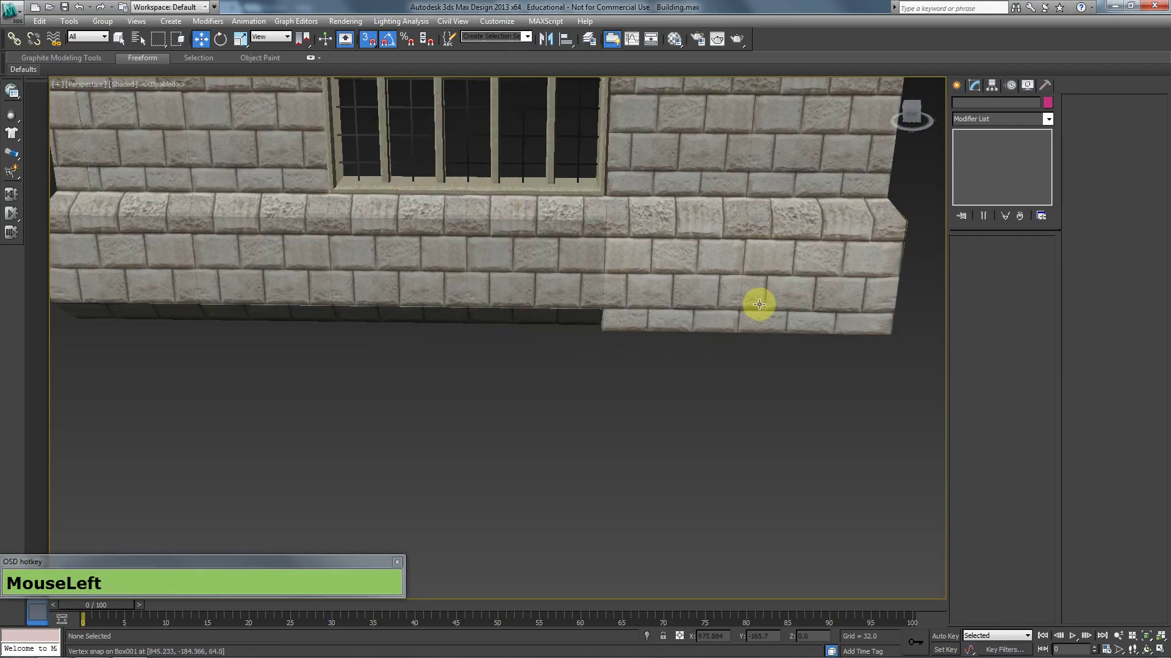
pyautogui.scroll(-3, 597, 330)
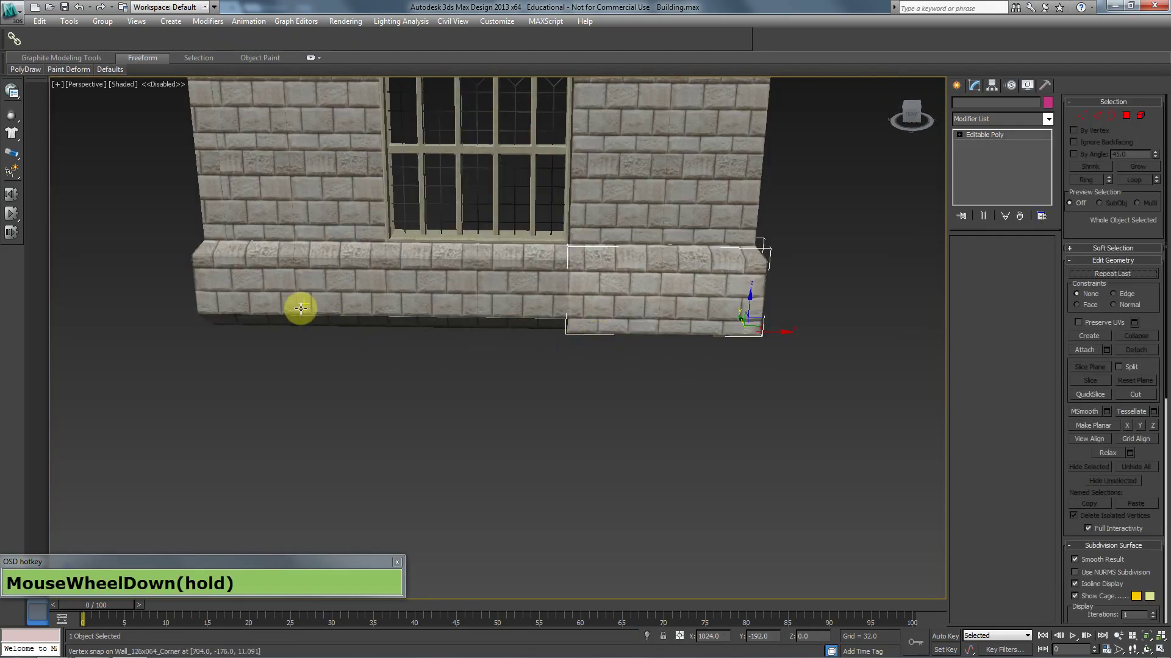
pyautogui.press('Delete')
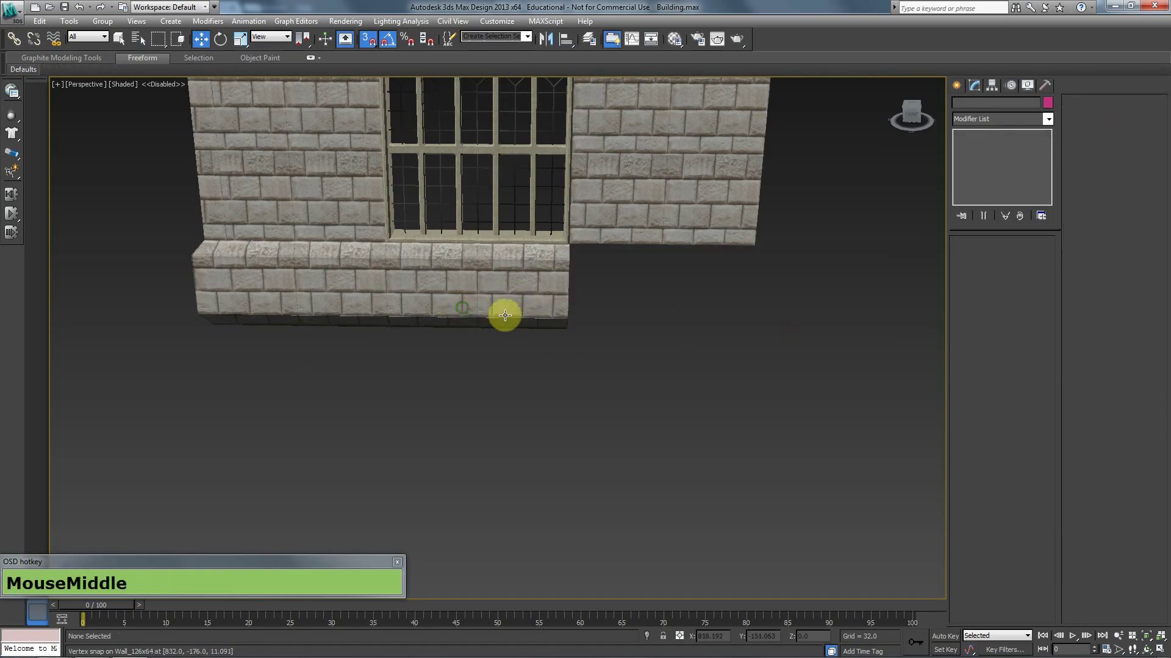
# Step: Chamfer the edge loop above the corner plinth section's undercut by 1.0 with one segment, and leave edge editing
pyautogui.moveTo(504, 314); pyautogui.dragTo(514, 319, button='middle')
pyautogui.click(509, 320)
pyautogui.keyDown('alt'); pyautogui.moveTo(485, 398); pyautogui.dragTo(551, 379, button='middle'); pyautogui.keyUp('alt')
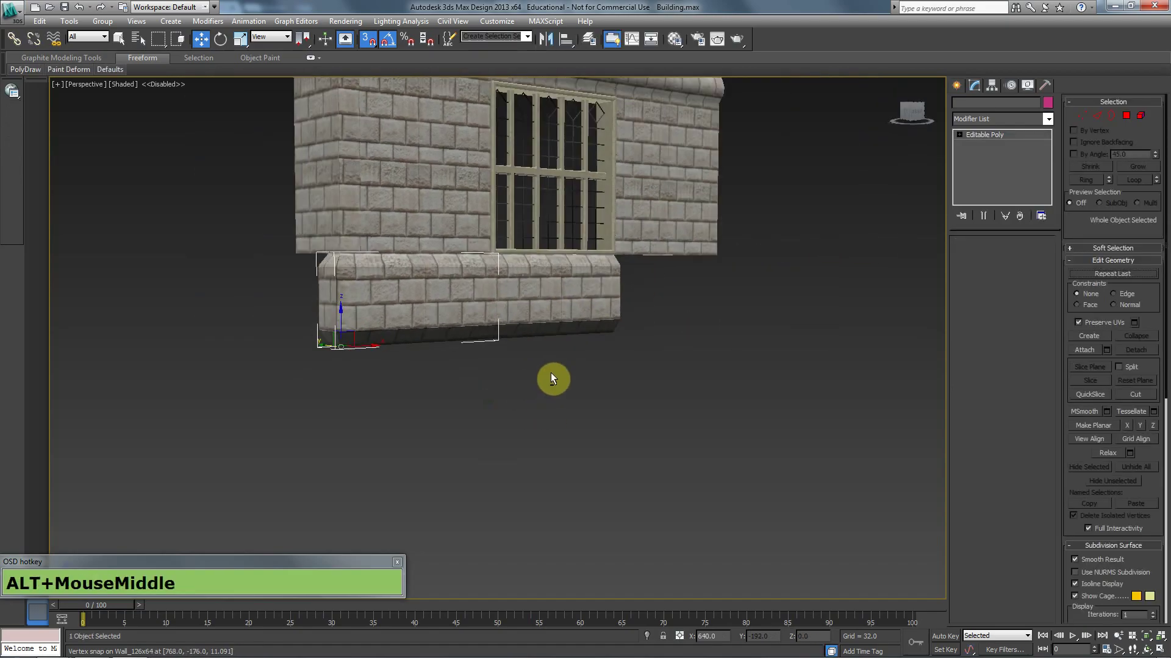
pyautogui.scroll(4, 557, 387)
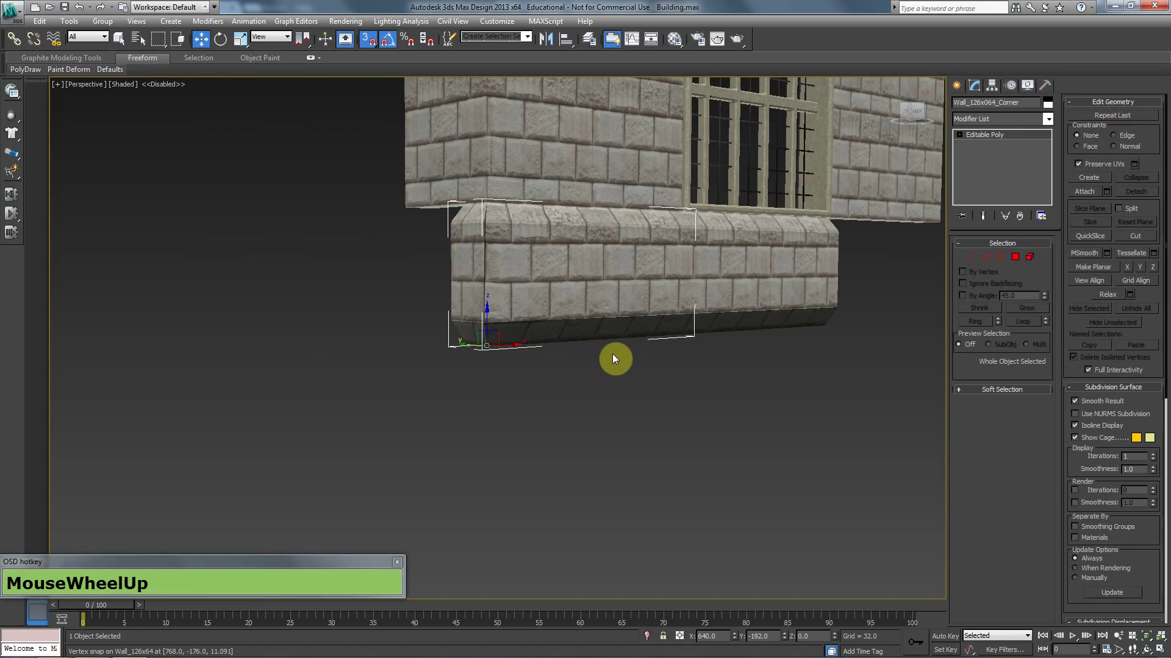
pyautogui.scroll(2, 612, 357)
pyautogui.click(986, 257)
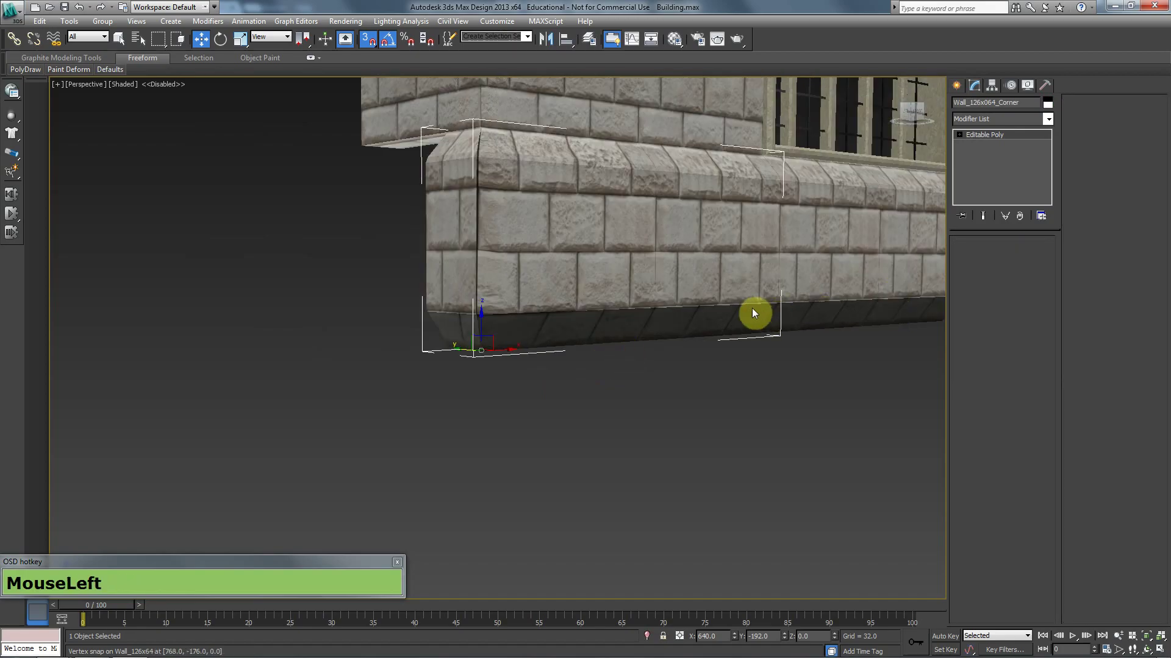
pyautogui.doubleClick(750, 304)
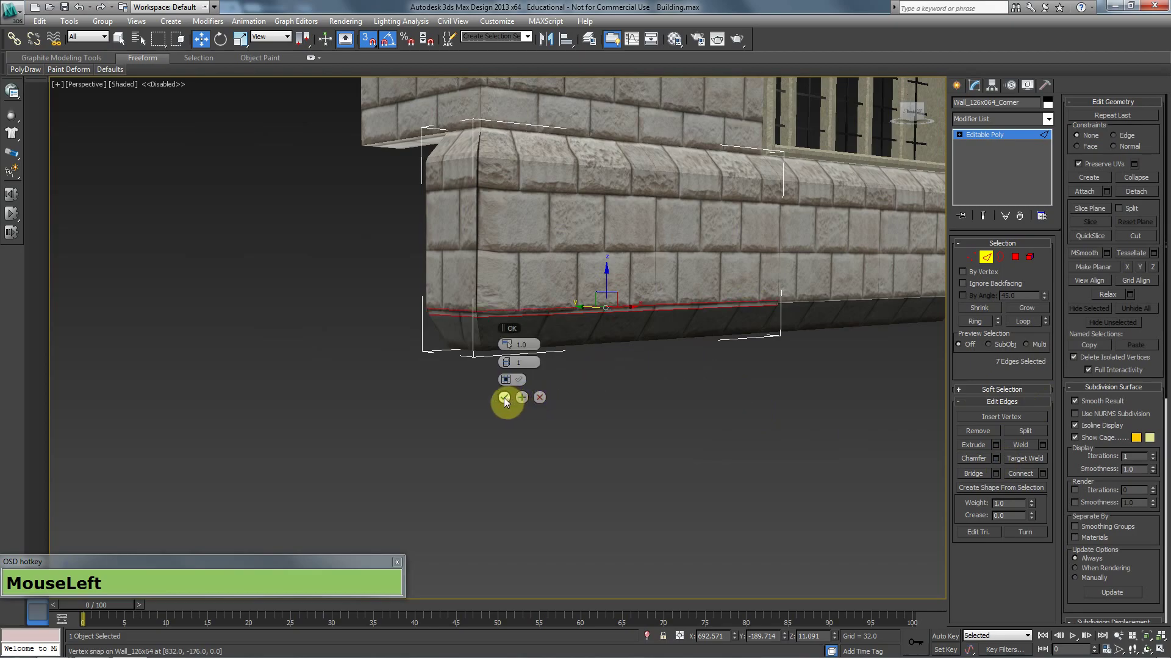
pyautogui.click(504, 397)
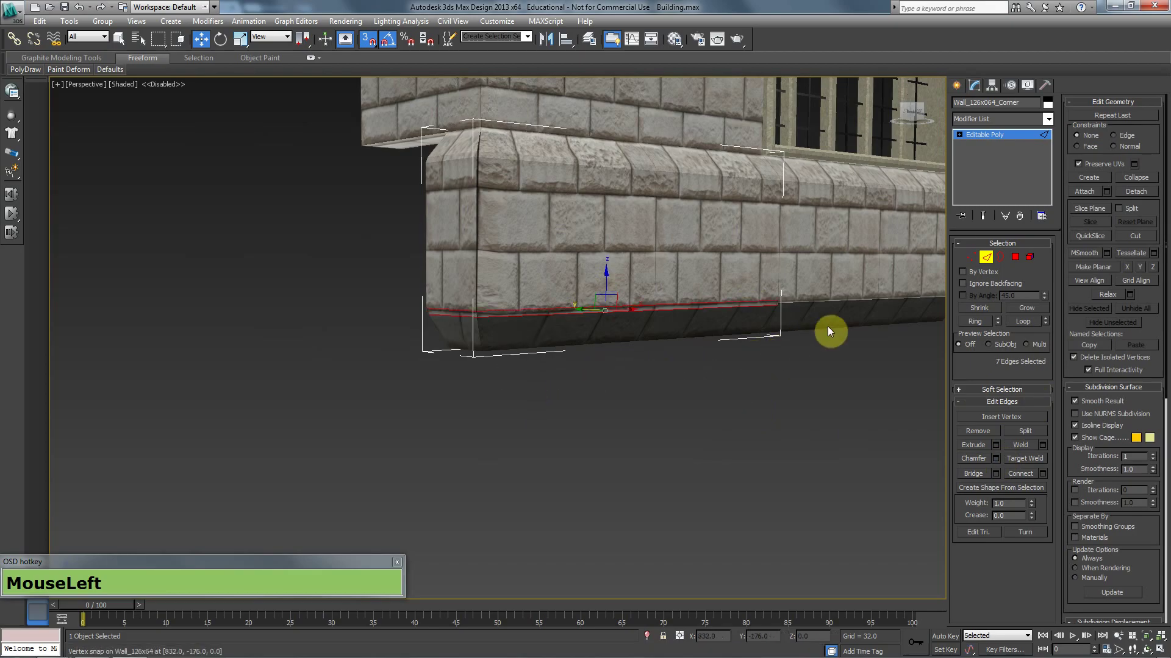
pyautogui.click(986, 261)
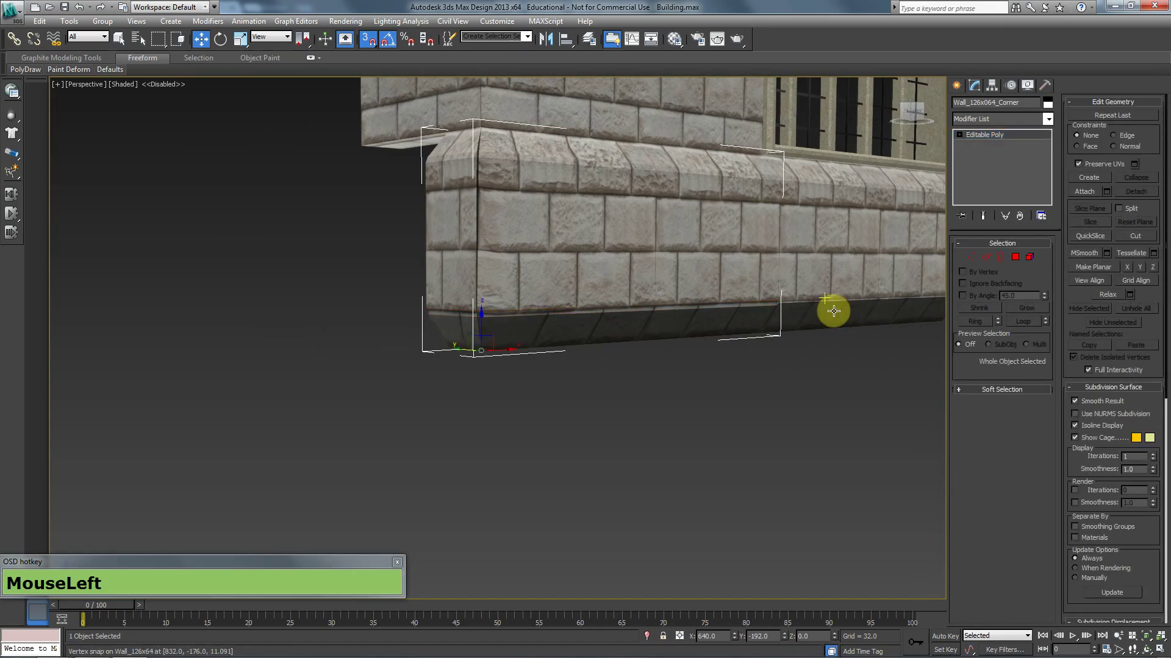
# Step: Chamfer the edge loop above the straight plinth section's undercut by 1.0 with one segment, and leave edge editing
pyautogui.press('F4')
pyautogui.moveTo(834, 311); pyautogui.dragTo(724, 332, button='middle')
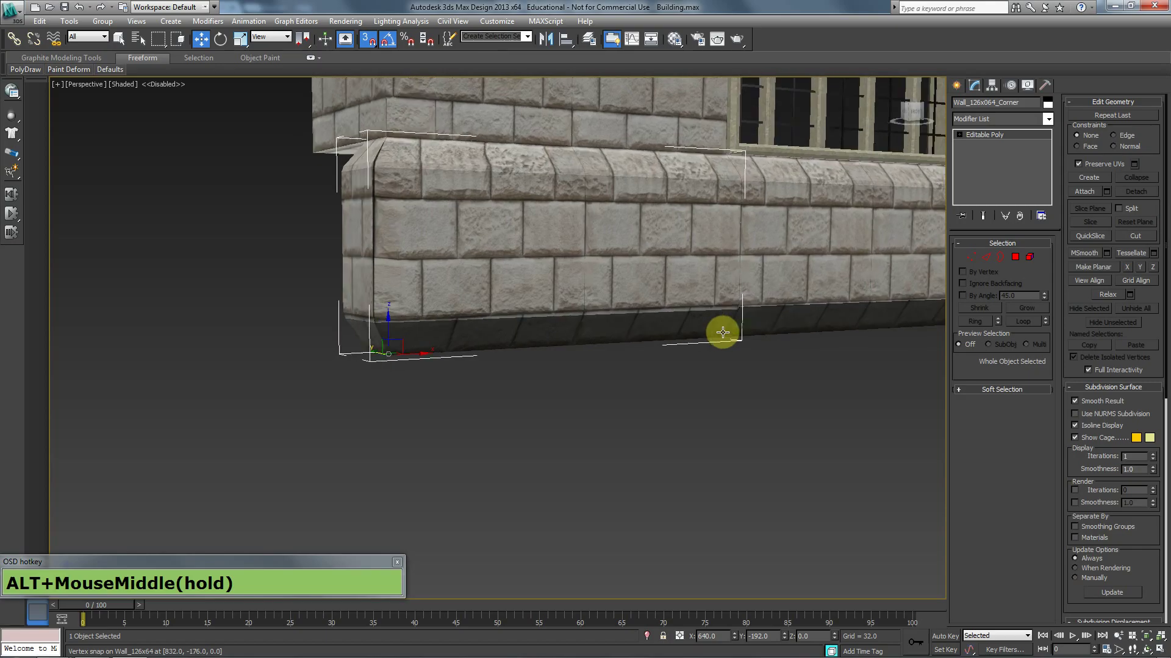
pyautogui.click(817, 327)
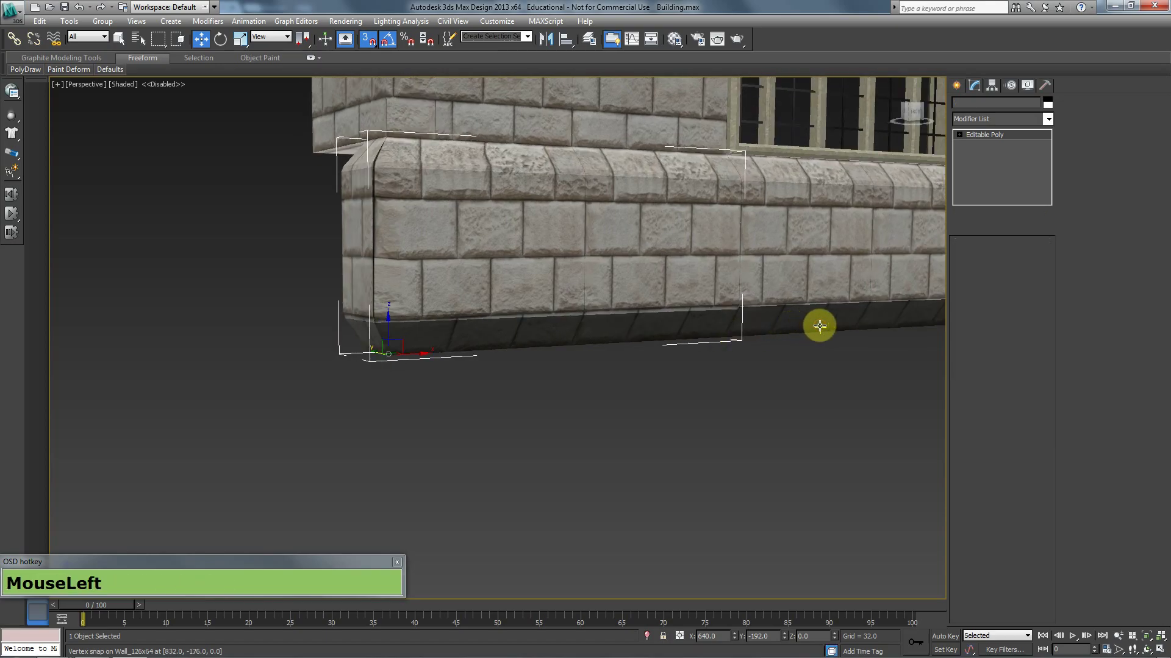
pyautogui.moveTo(657, 343); pyautogui.dragTo(548, 358, button='middle')
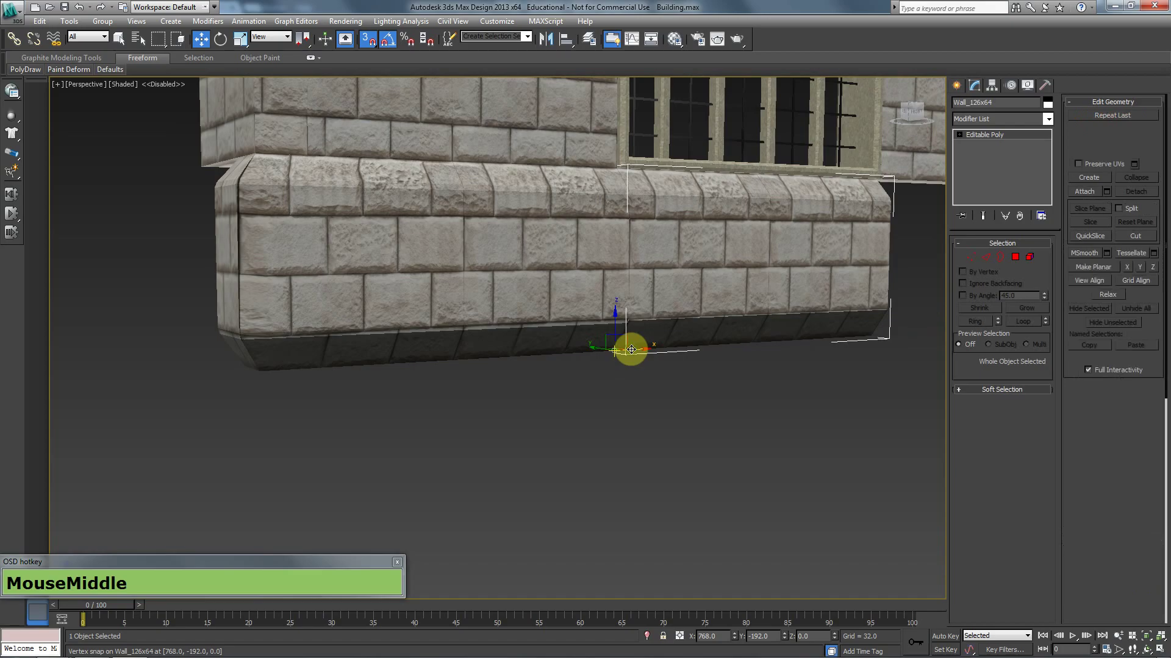
pyautogui.click(988, 259)
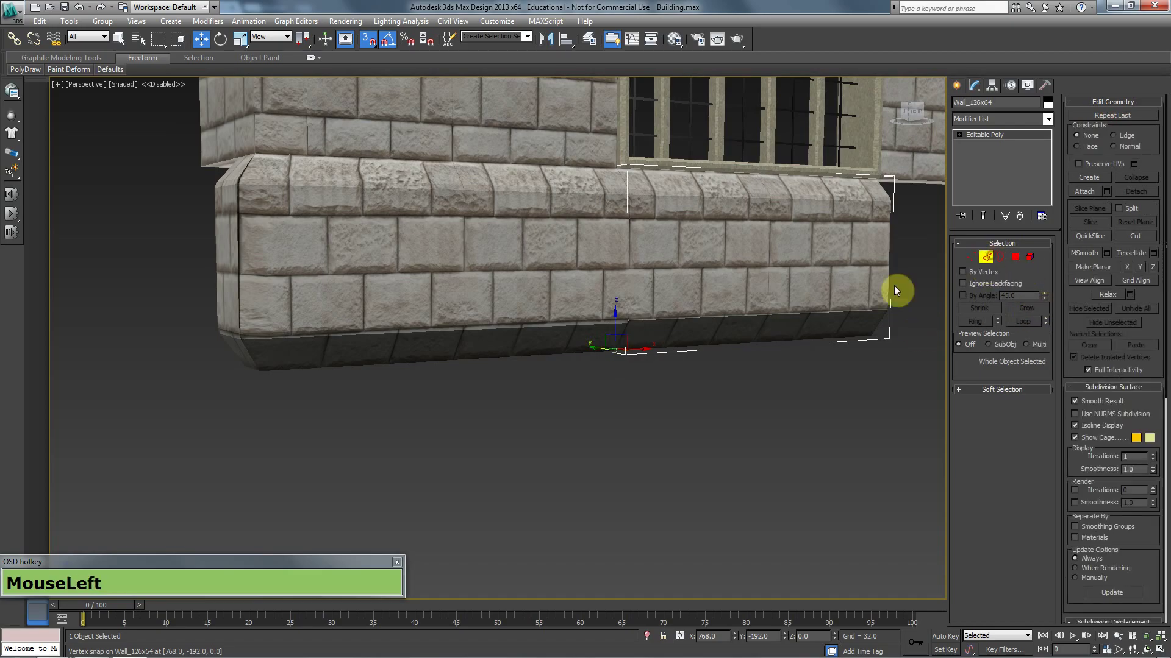
pyautogui.doubleClick(832, 312)
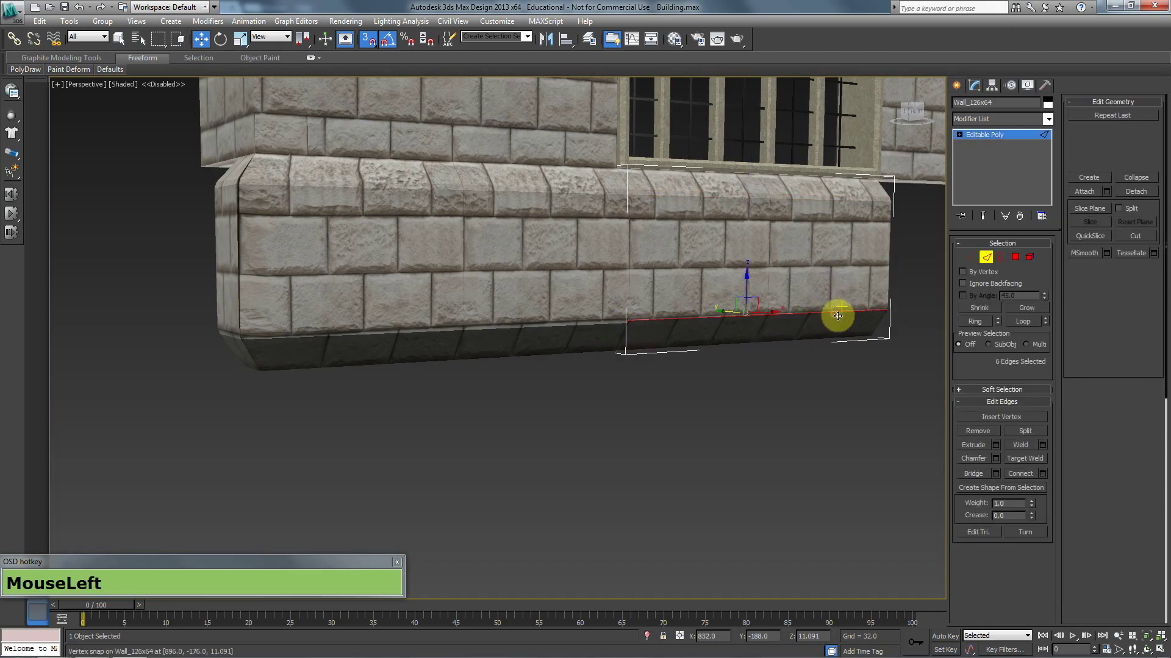
pyautogui.click(996, 459)
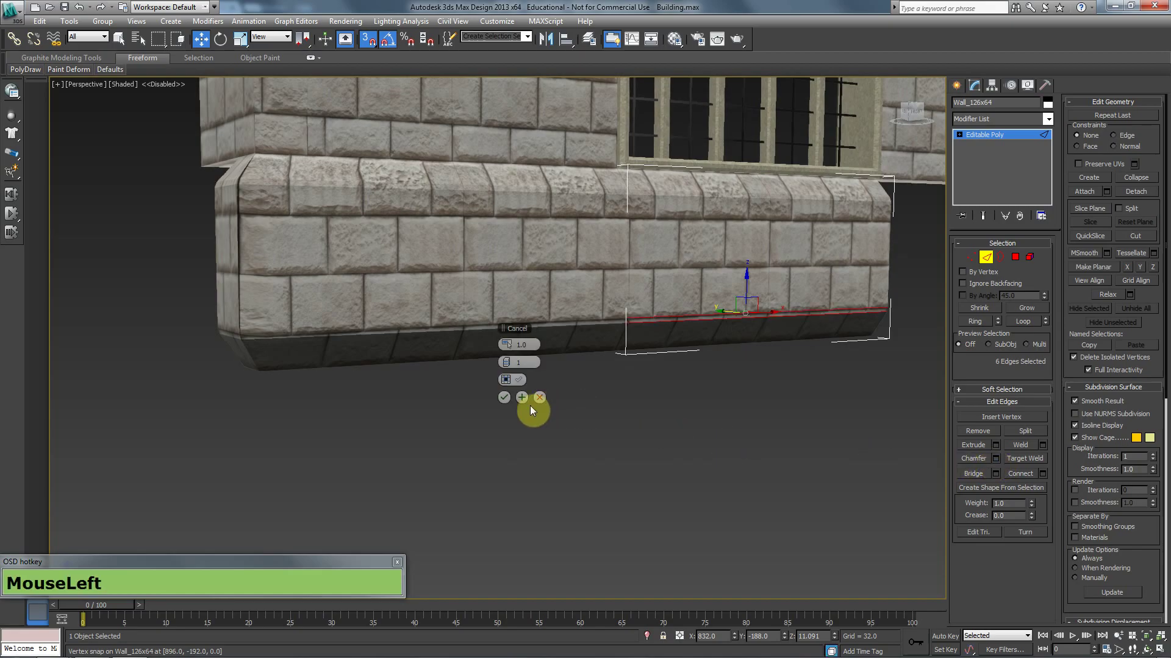
pyautogui.click(504, 397)
pyautogui.click(975, 263)
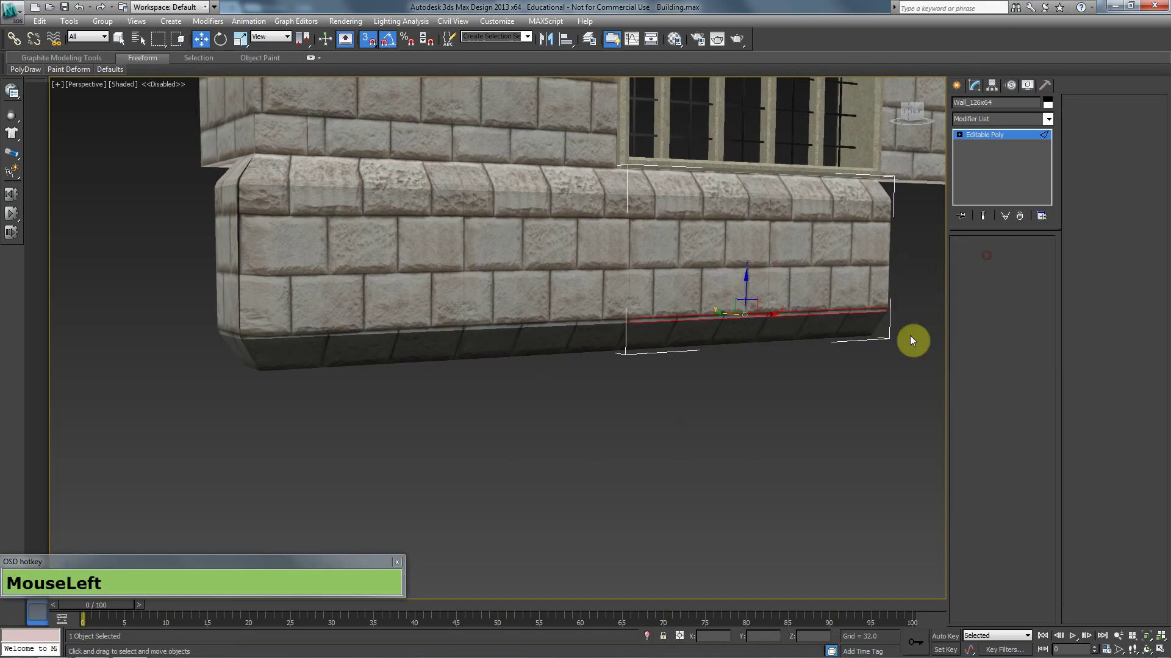
# Step: Examine the chamfered plinth undercut with edged faces shown, and check the shading across the whole wall
pyautogui.press('F4')
pyautogui.click(779, 409)
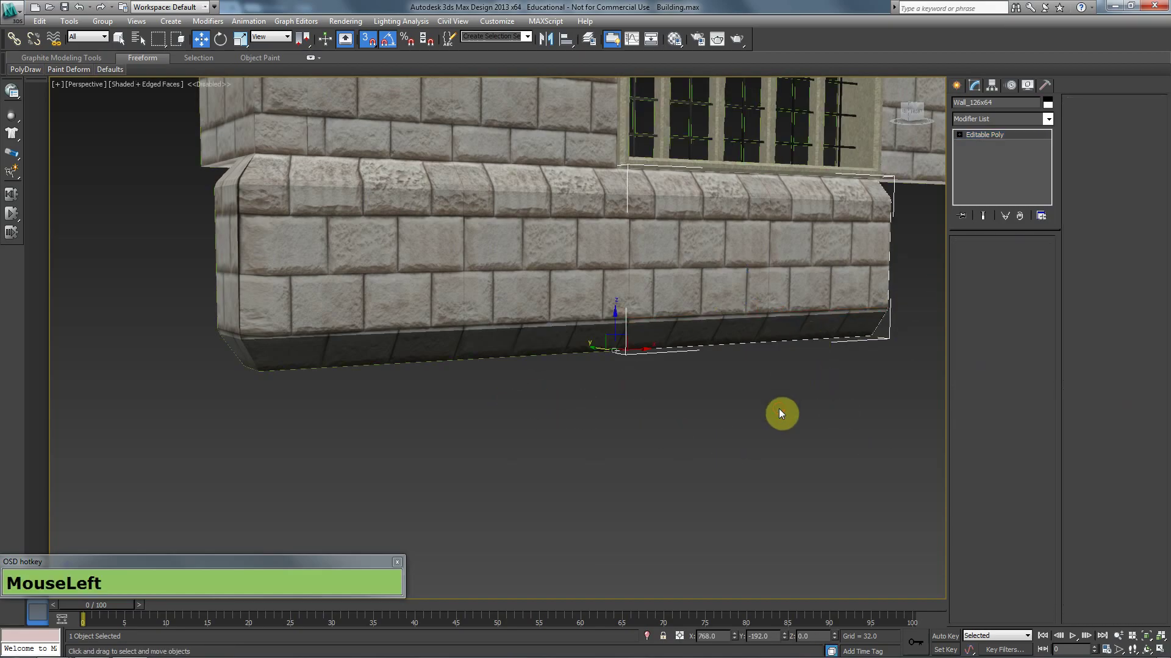
pyautogui.middleClick(778, 410)
pyautogui.press('F4')
pyautogui.scroll(-3, 779, 410)
pyautogui.moveTo(697, 413)
pyautogui.keyDown('alt'); pyautogui.mouseDown(button='middle')
pyautogui.moveTo(765, 431)
pyautogui.moveTo(664, 442)
pyautogui.mouseUp(button='middle'); pyautogui.keyUp('alt')
pyautogui.scroll(-3, 661, 405)
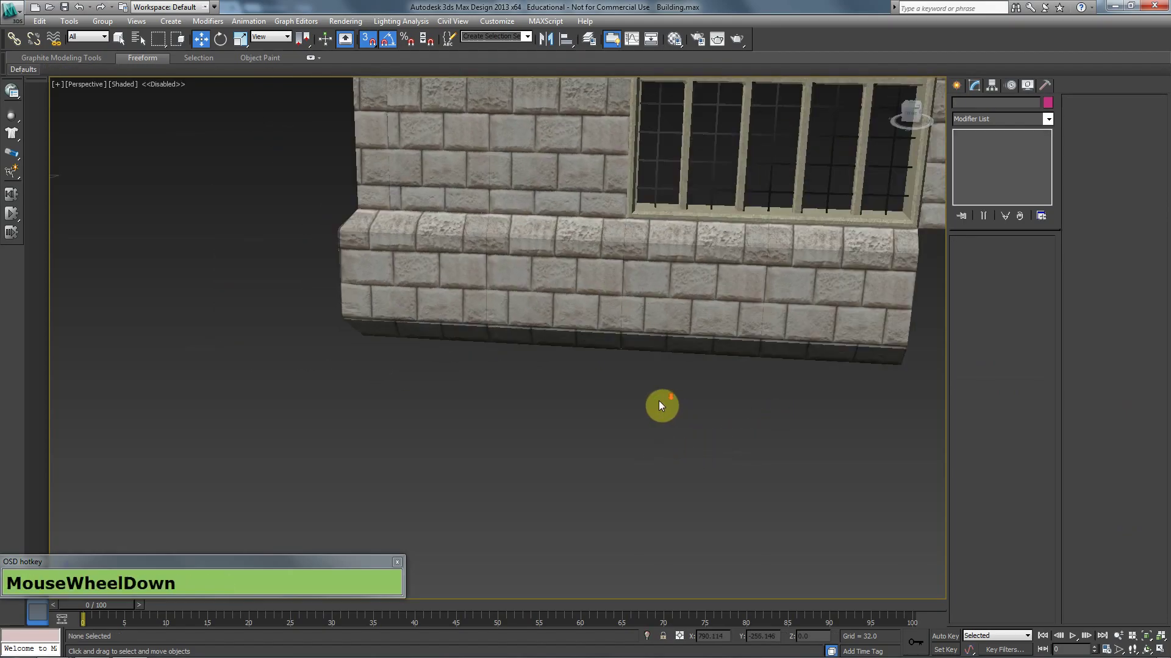
pyautogui.keyDown('alt'); pyautogui.moveTo(619, 367); pyautogui.dragTo(598, 369, button='middle'); pyautogui.keyUp('alt')
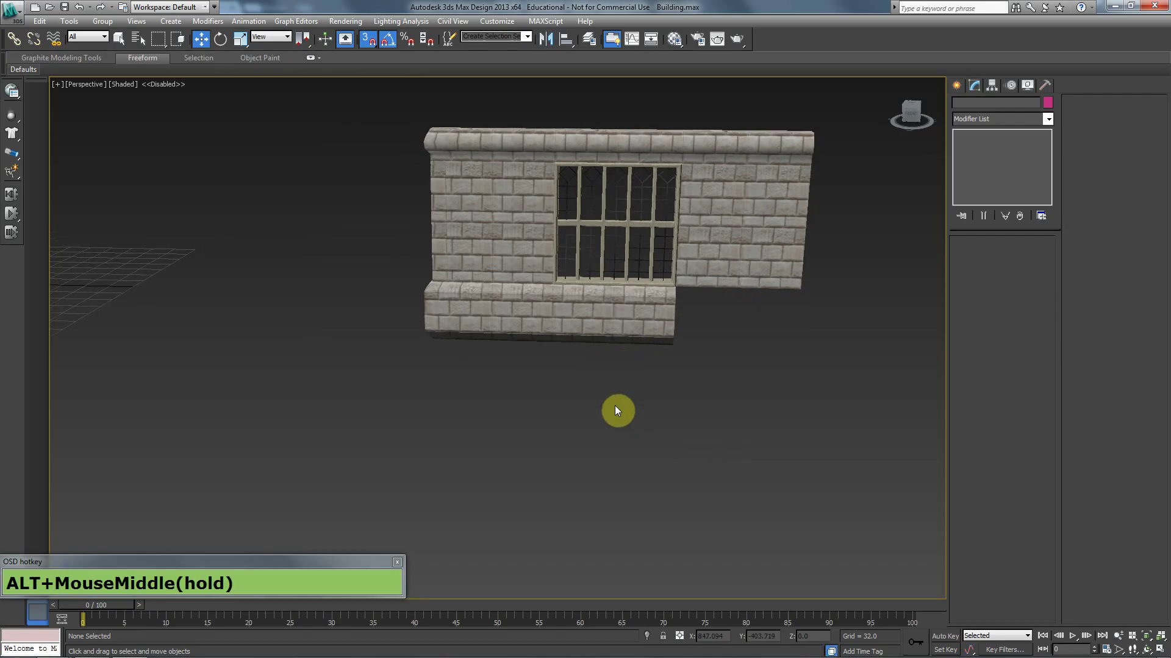
# Step: Select all the wall, window and plinth pieces and show them in the Front view
pyautogui.moveTo(835, 522); pyautogui.dragTo(322, 36)
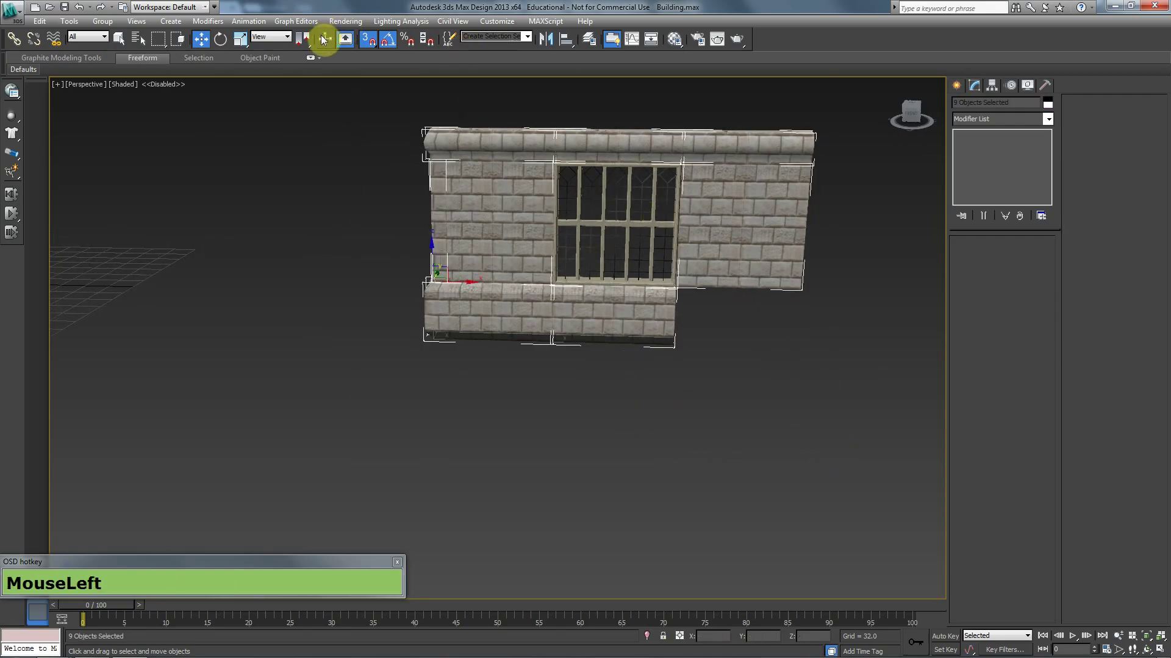
pyautogui.press('f')
pyautogui.scroll(-6, 470, 277)
pyautogui.moveTo(360, 324); pyautogui.dragTo(482, 334, button='middle')
# Step: Try to clone the selected wall pieces upward as instances for the upper storey
pyautogui.keyDown('shift'); pyautogui.moveTo(478, 330); pyautogui.dragTo(482, 103); pyautogui.keyUp('shift')
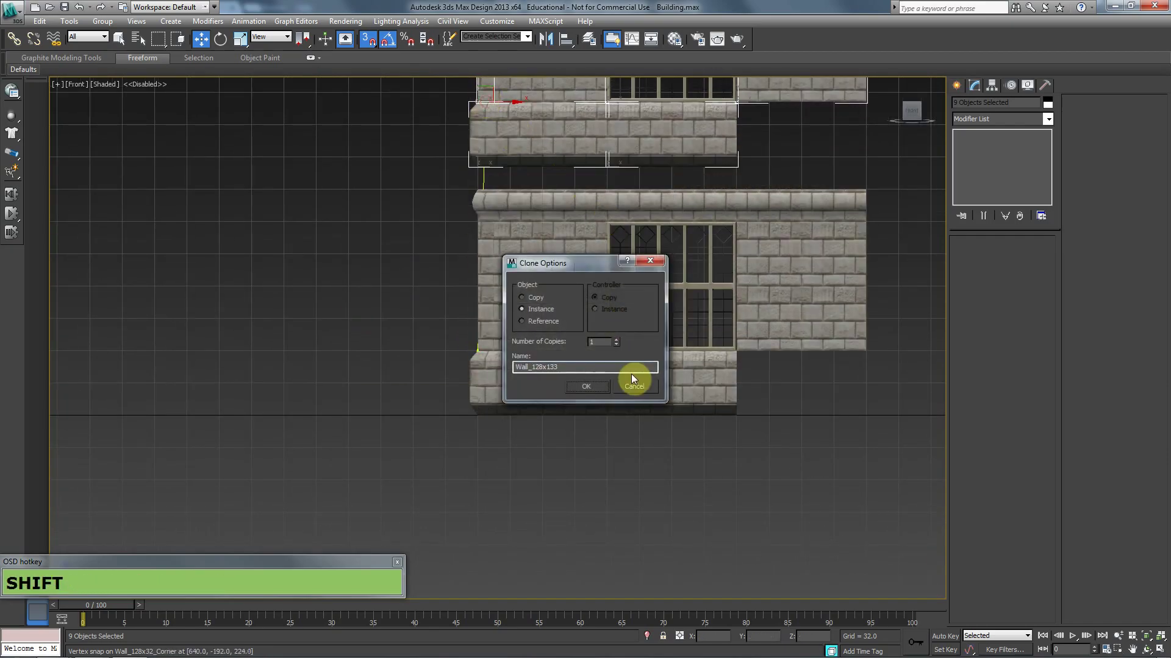
pyautogui.click(632, 385)
# Step: Snap to grid points instead of vertices, and clone the nine selected wall pieces upward as instances for the upper storey
pyautogui.rightClick(370, 38)
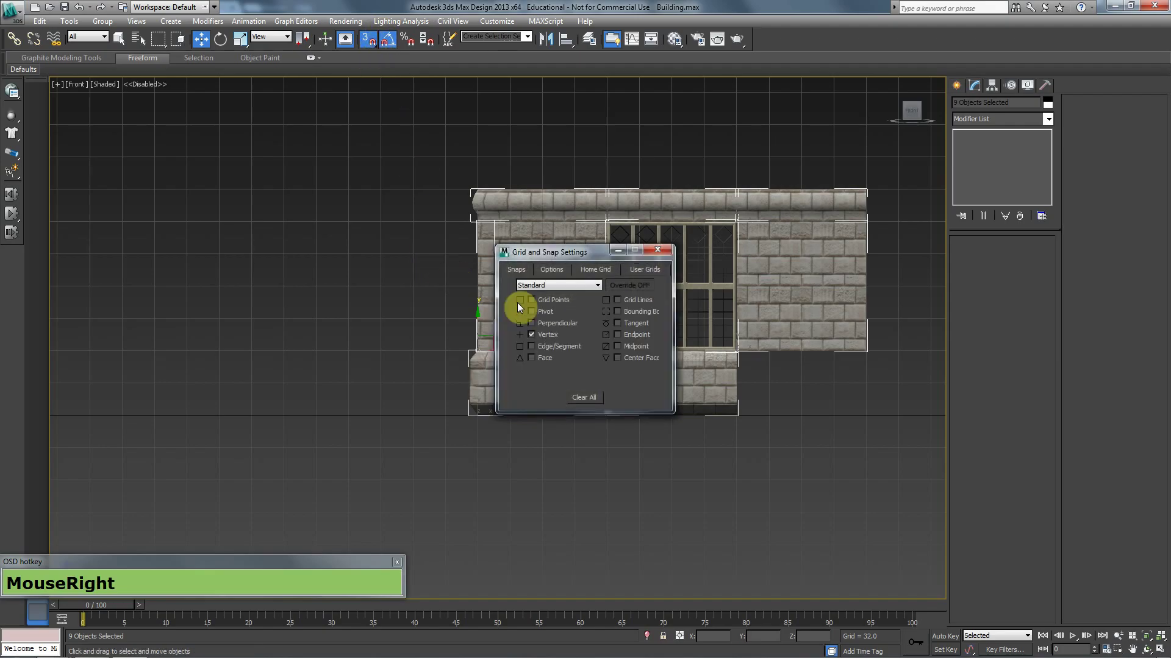
pyautogui.click(658, 250)
pyautogui.moveTo(478, 330)
pyautogui.keyDown('shift'); pyautogui.mouseDown()
pyautogui.moveTo(481, 109)
pyautogui.moveTo(481, 130)
pyautogui.mouseUp(); pyautogui.keyUp('shift')
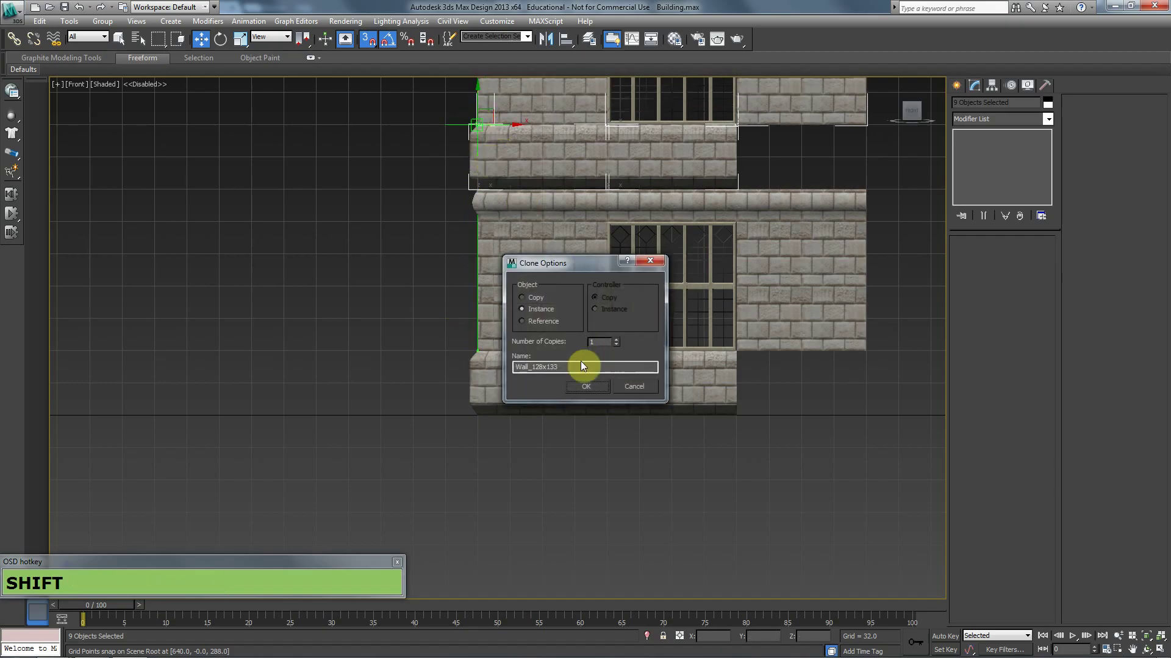
pyautogui.click(588, 390)
# Step: Examine both stacked storeys in perspective, in shaded and wireframe display, and inspect the corner plinth's undercut close up
pyautogui.press('p')
pyautogui.middleClick(539, 436)
pyautogui.scroll(-3, 539, 435)
pyautogui.press('F4')
pyautogui.click(547, 491)
pyautogui.press('F3')
pyautogui.keyDown('alt'); pyautogui.moveTo(426, 400); pyautogui.dragTo(468, 454, button='middle'); pyautogui.keyUp('alt')
pyautogui.press('F3')
pyautogui.click(556, 456)
pyautogui.keyDown('alt'); pyautogui.moveTo(556, 456); pyautogui.dragTo(518, 509, button='middle'); pyautogui.keyUp('alt')
pyautogui.scroll(3, 524, 459)
pyautogui.keyDown('alt'); pyautogui.moveTo(530, 415); pyautogui.dragTo(619, 243, button='middle'); pyautogui.keyUp('alt')
pyautogui.scroll(3, 609, 334)
pyautogui.moveTo(609, 335); pyautogui.dragTo(551, 444, button='middle')
pyautogui.scroll(3, 513, 475)
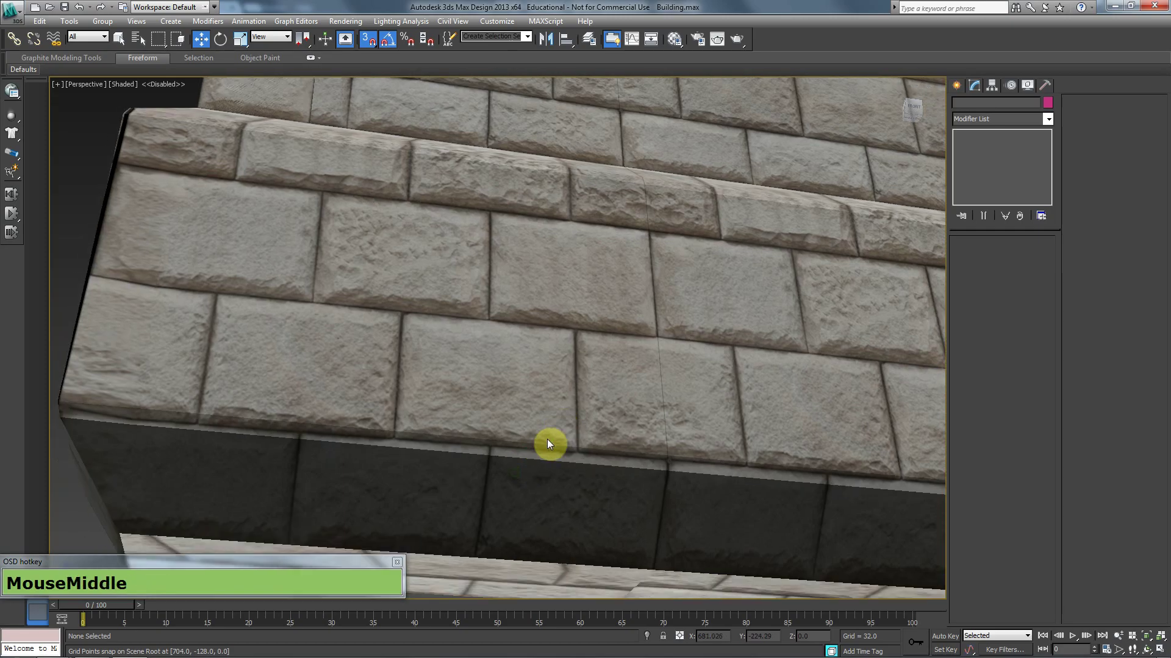
# Step: Test-render a close view of the corner plinth's undercut from below, and close the render window
pyautogui.moveTo(591, 396); pyautogui.dragTo(724, 272, button='middle')
pyautogui.press('F9')
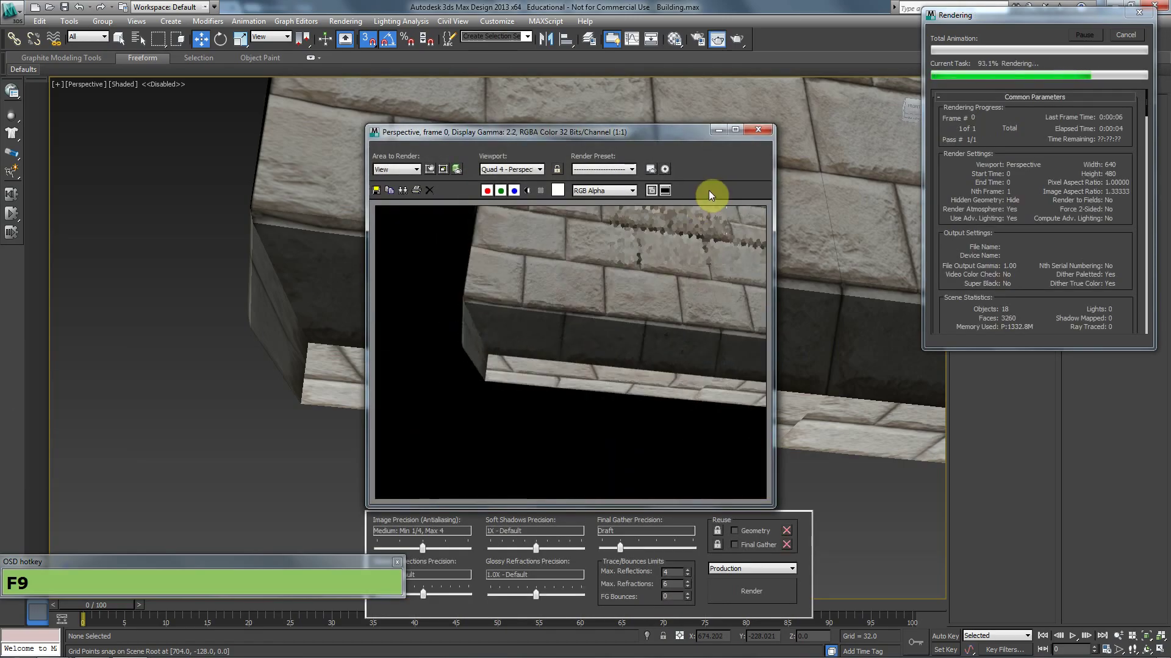
pyautogui.click(765, 129)
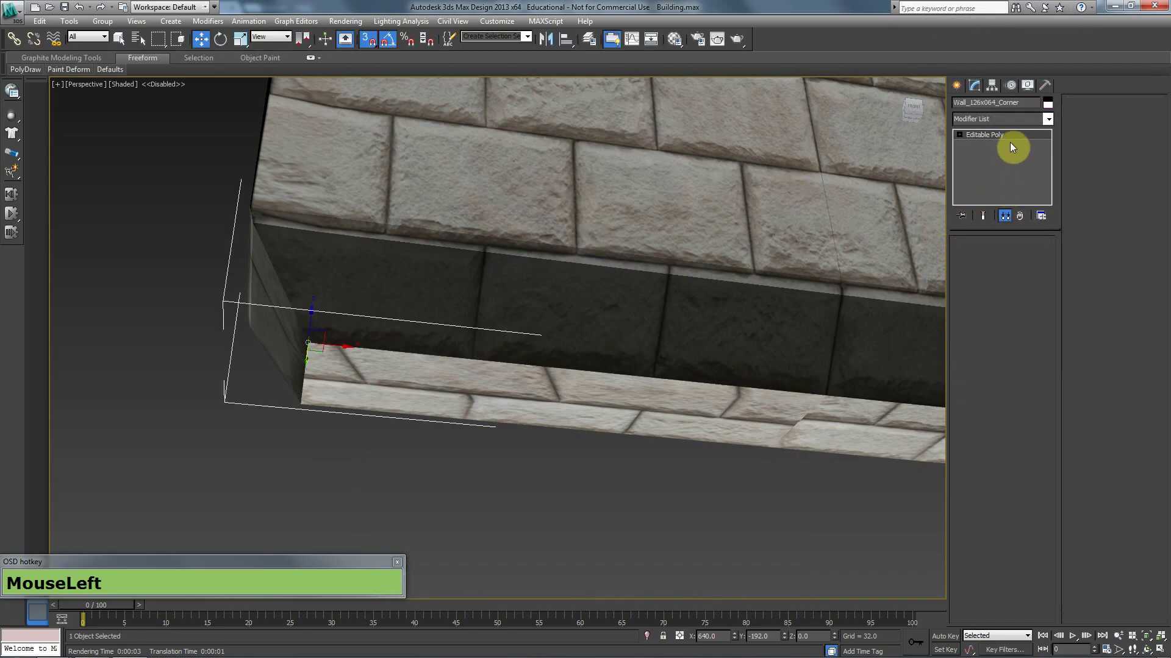
# Step: Try a Smooth modifier with Auto Smooth at a threshold of 15.0 on the lower corner plinth section
pyautogui.click(1011, 121)
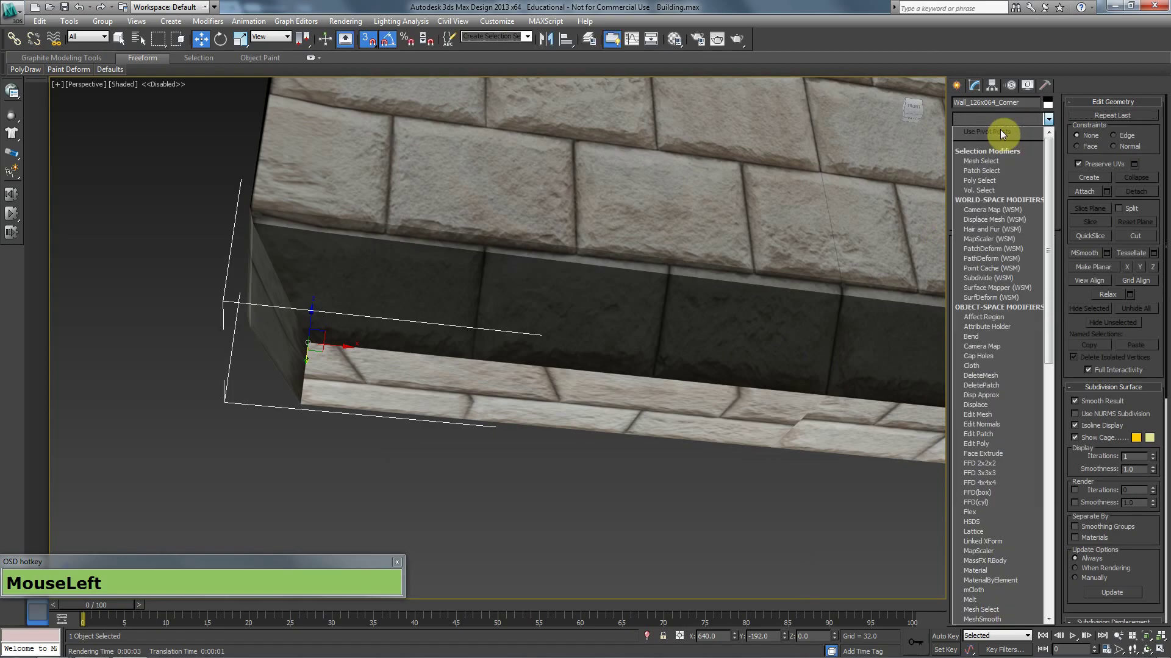
pyautogui.write('sm')
pyautogui.press('Return')
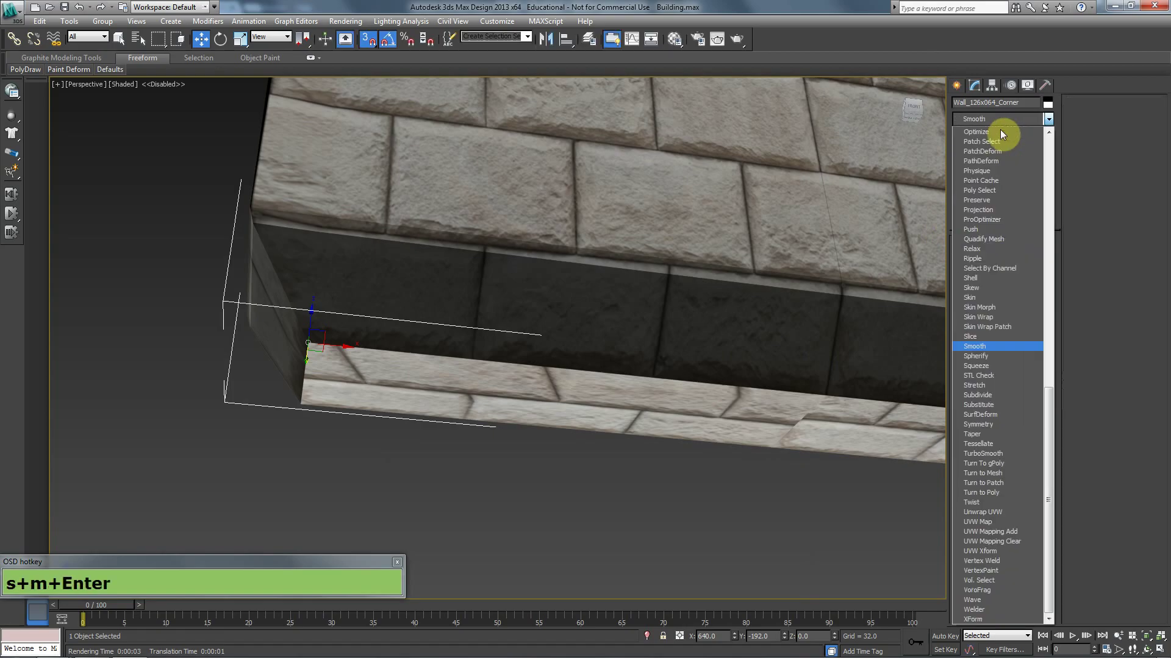
pyautogui.click(984, 259)
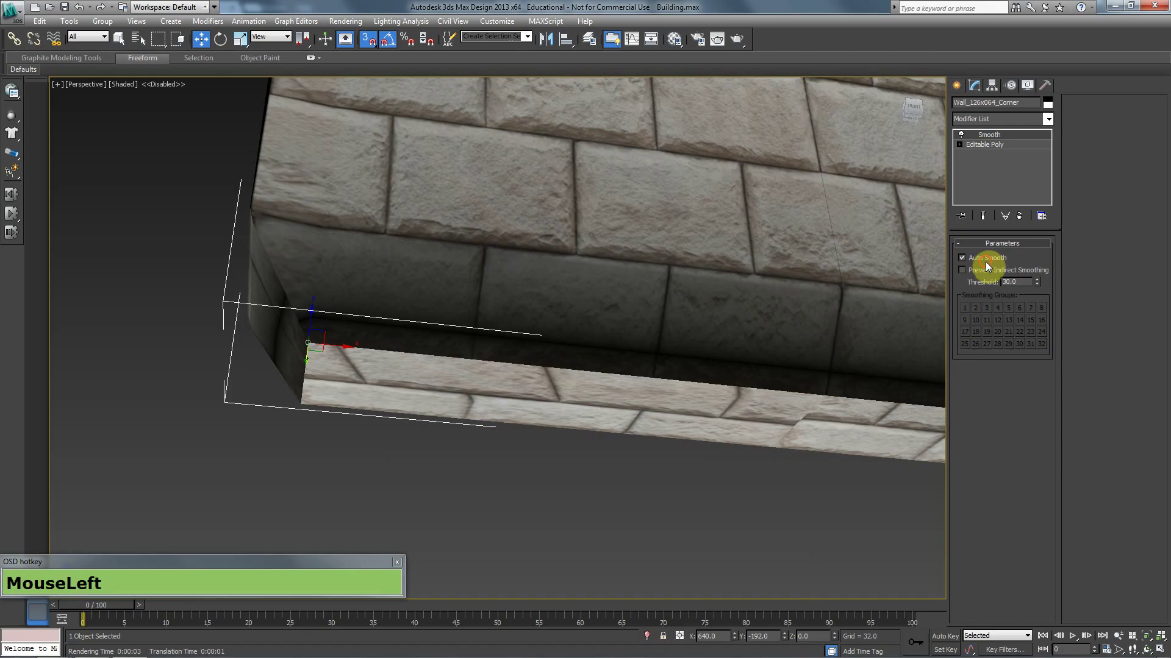
pyautogui.click(986, 262)
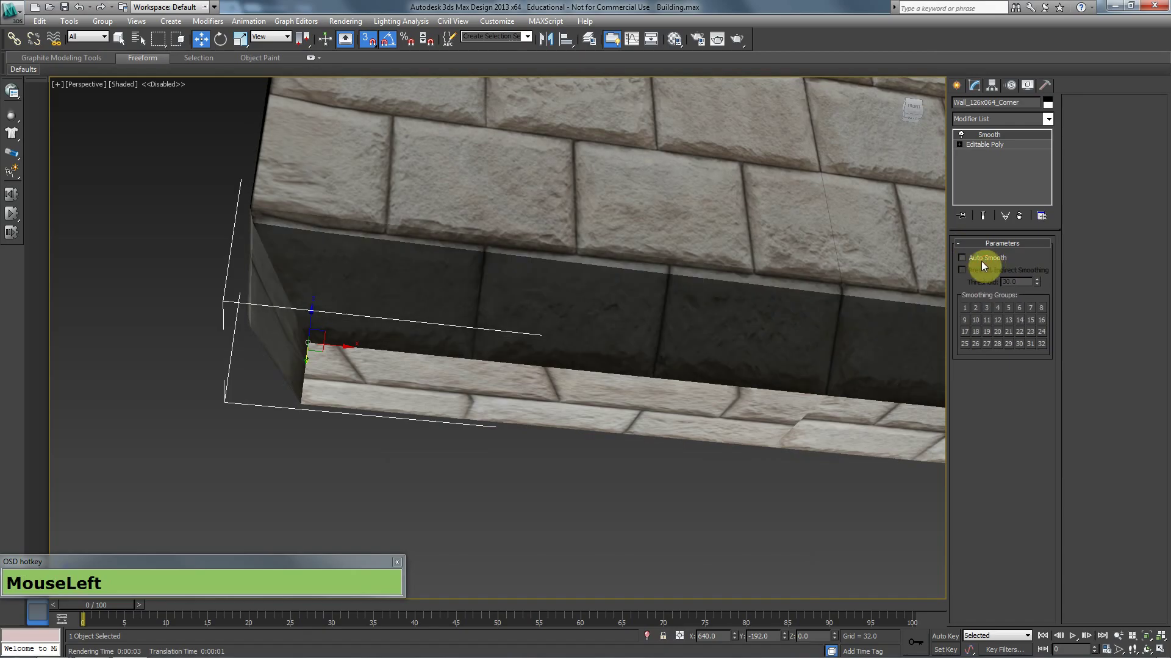
pyautogui.click(986, 260)
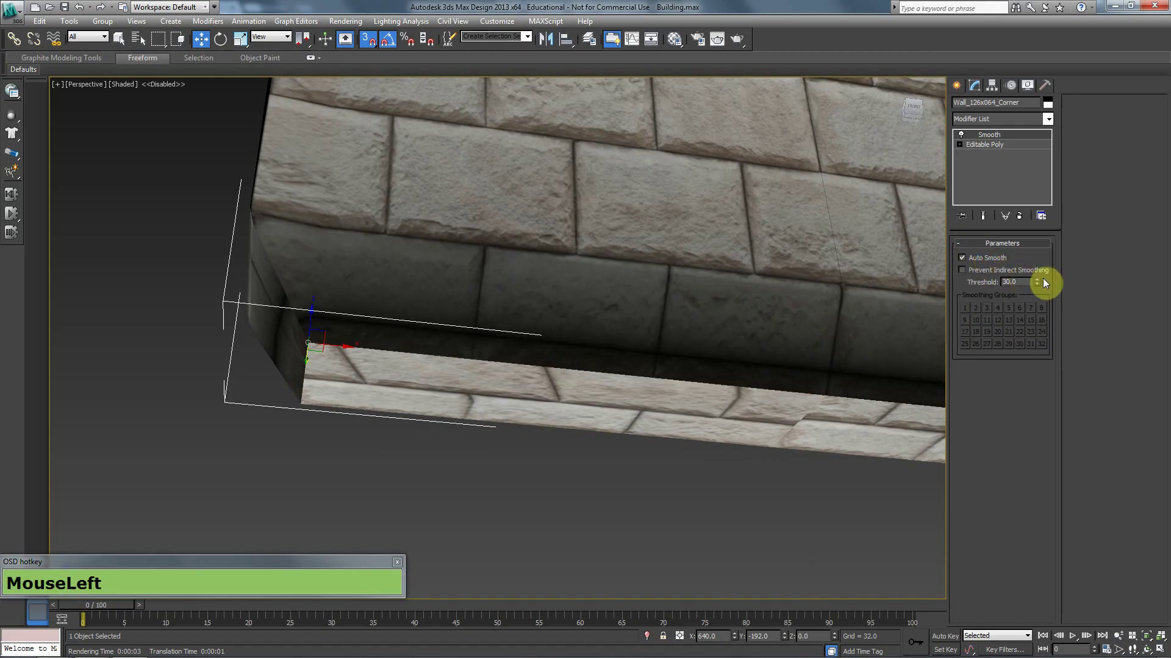
pyautogui.moveTo(1037, 281); pyautogui.dragTo(1044, 370)
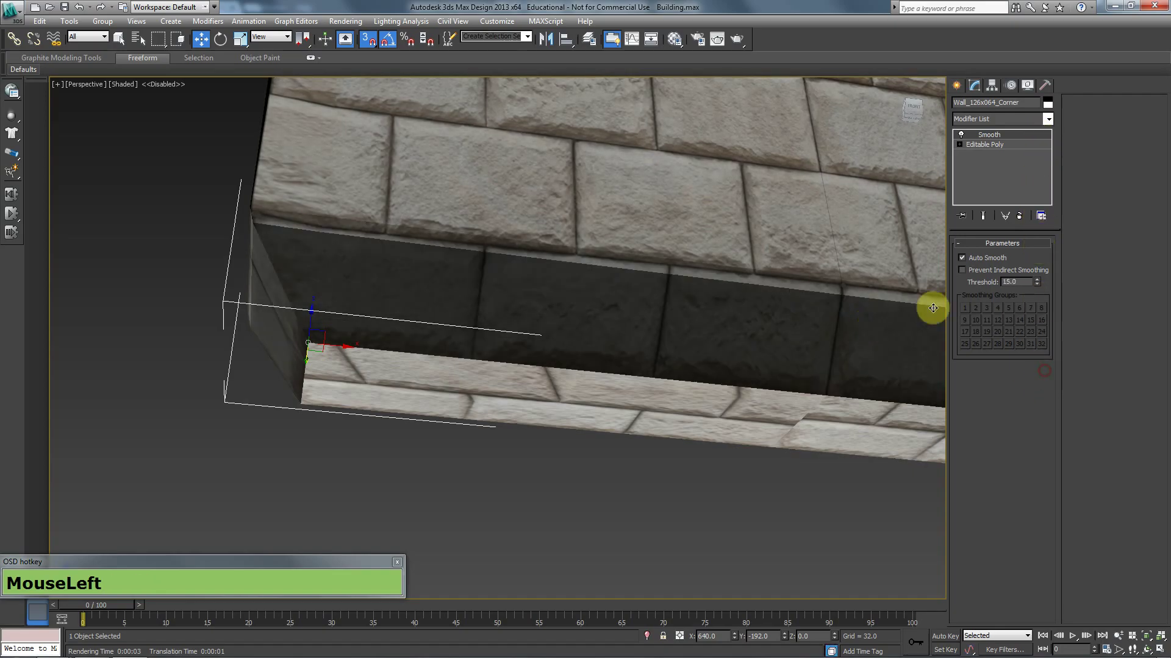
pyautogui.click(1017, 215)
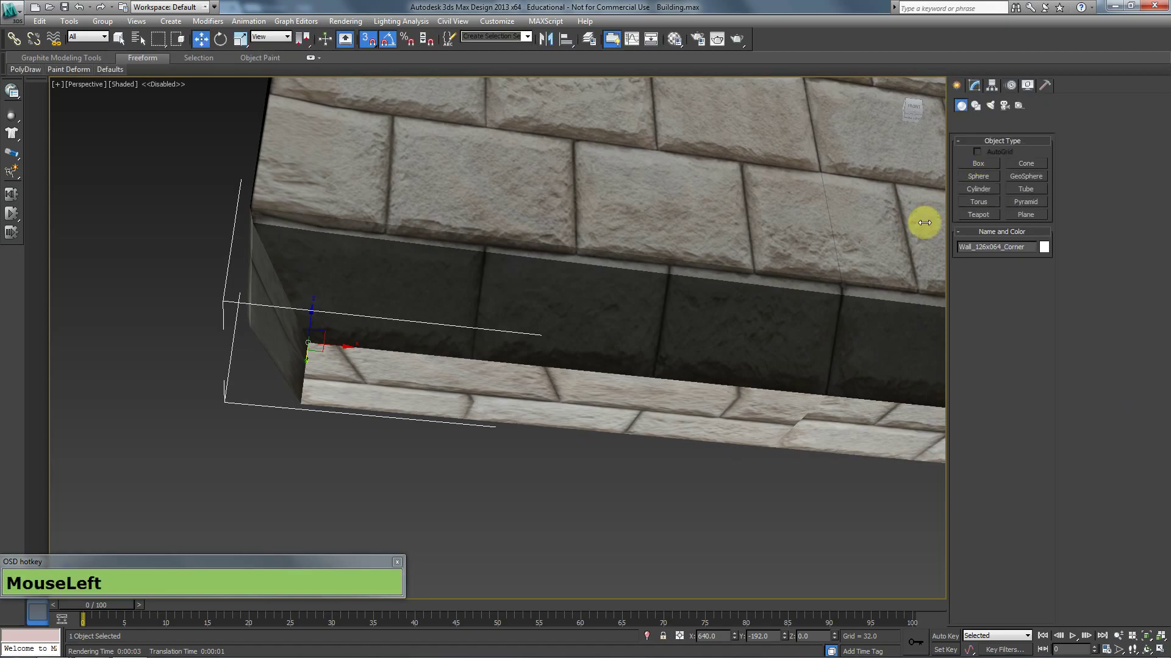
# Step: Place a standard Skylight in the scene near the wall
pyautogui.click(990, 106)
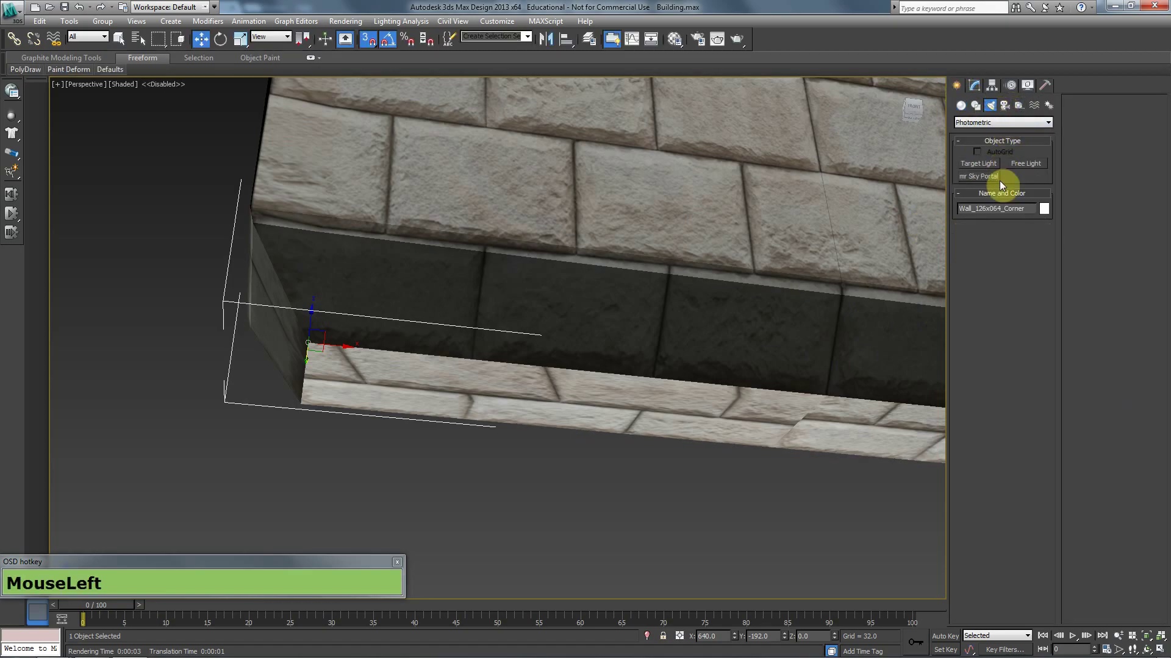
pyautogui.click(1001, 144)
pyautogui.scroll(-5, 723, 288)
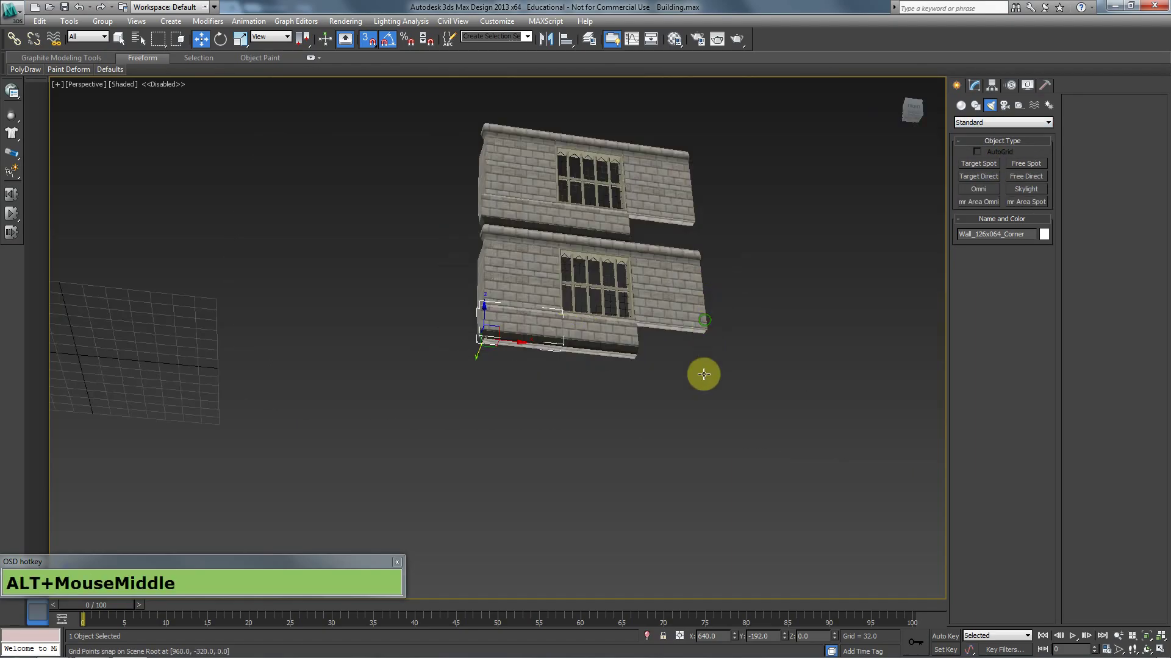
pyautogui.keyDown('alt'); pyautogui.moveTo(704, 375); pyautogui.dragTo(700, 410, button='middle'); pyautogui.keyUp('alt')
pyautogui.click(1019, 189)
pyautogui.click(468, 365)
pyautogui.keyDown('alt'); pyautogui.moveTo(489, 396); pyautogui.dragTo(484, 419, button='middle'); pyautogui.keyUp('alt')
pyautogui.moveTo(513, 373); pyautogui.dragTo(540, 525, button='middle')
pyautogui.scroll(3, 540, 525)
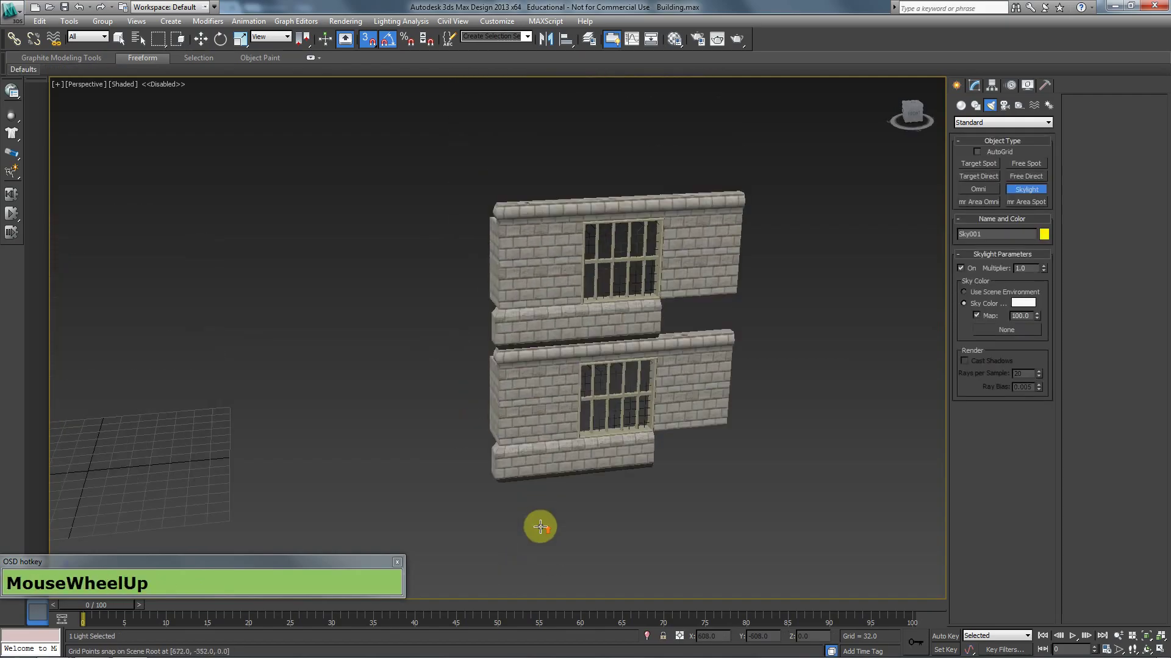
# Step: Assign the Default Scanline Renderer in the render setup in place of mental ray
pyautogui.press('F10')
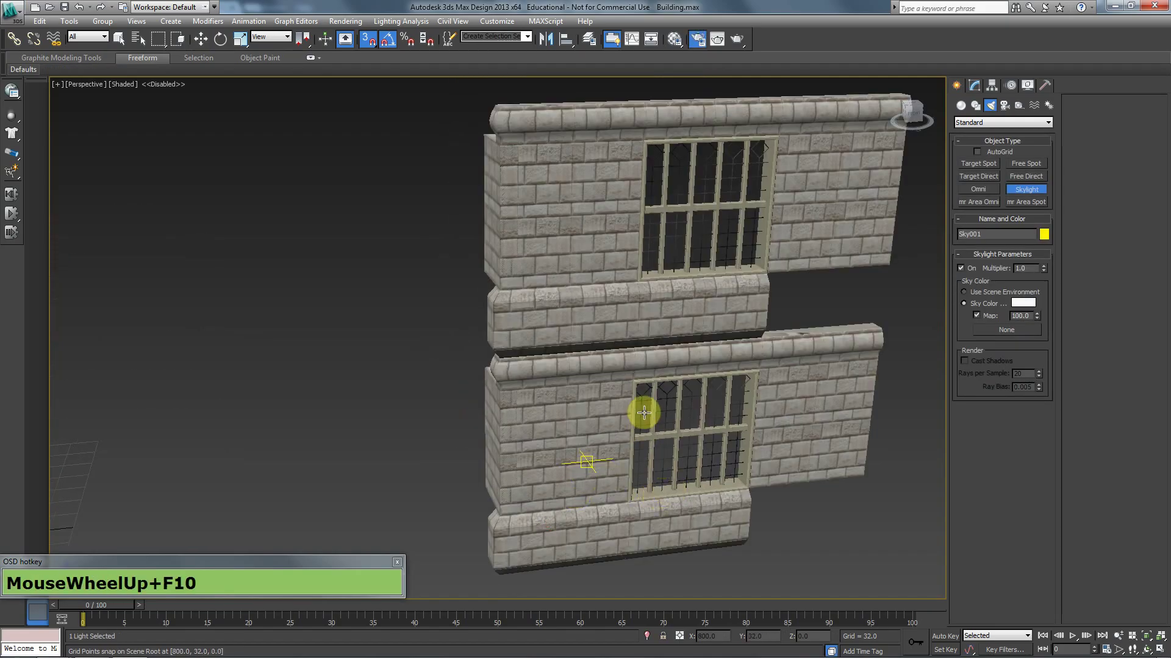
pyautogui.keyDown('alt'); pyautogui.middleClick(685, 451); pyautogui.keyUp('alt')
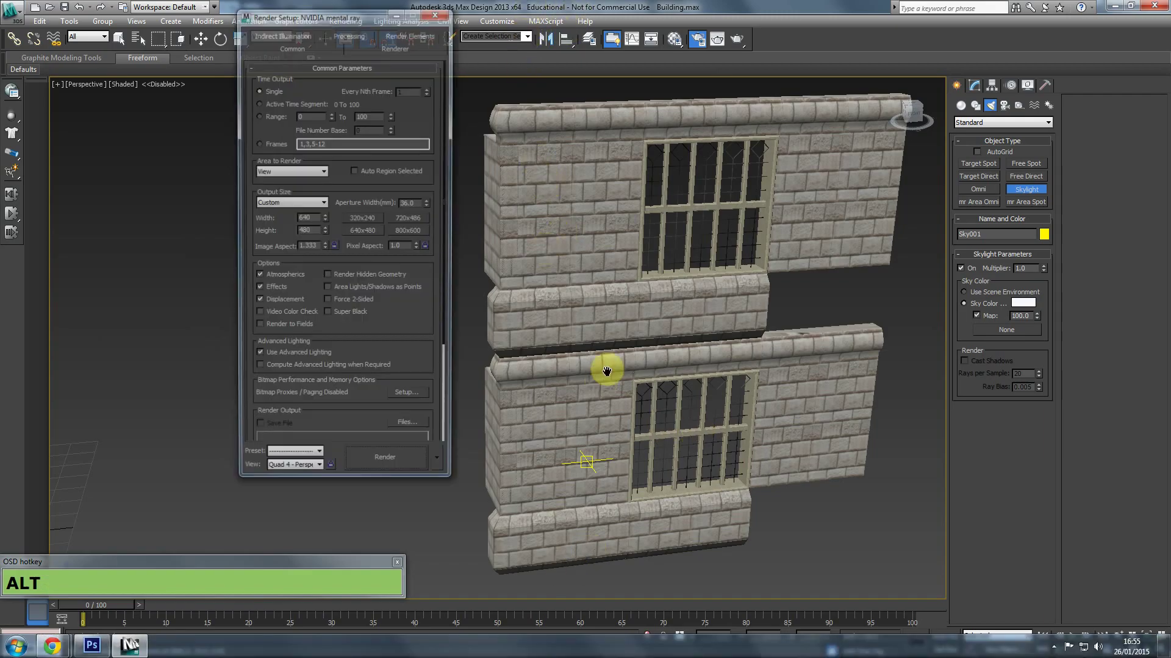
pyautogui.keyDown('alt'); pyautogui.moveTo(634, 400); pyautogui.dragTo(730, 282, button='middle'); pyautogui.keyUp('alt')
pyautogui.moveTo(360, 18); pyautogui.dragTo(272, 22)
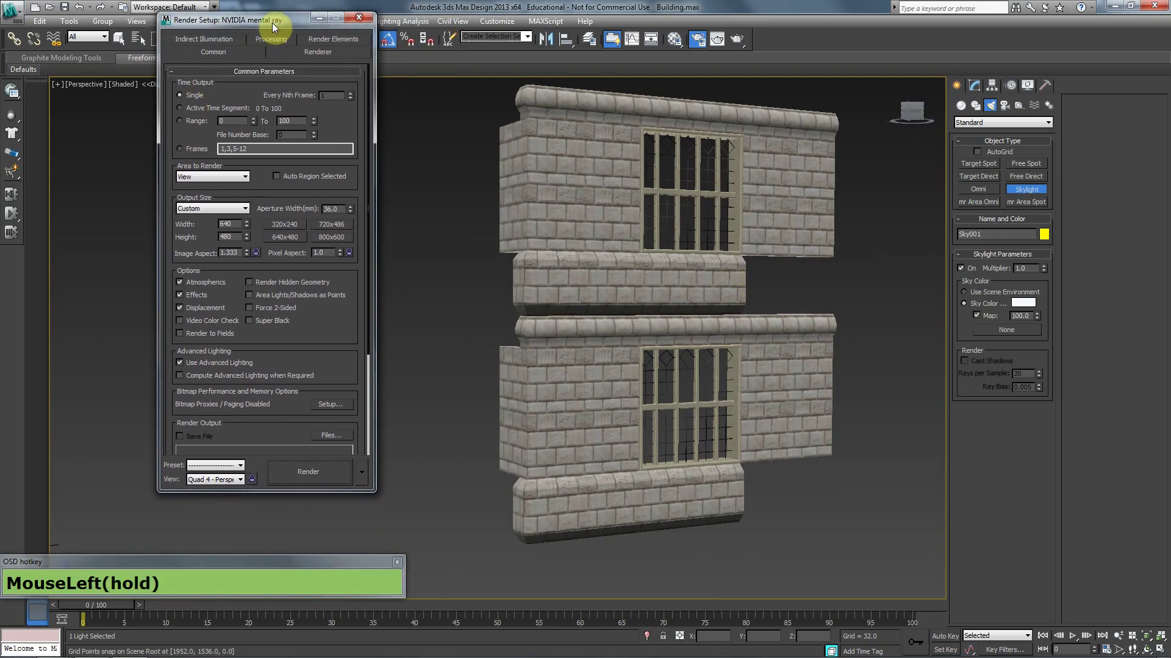
pyautogui.click(324, 36)
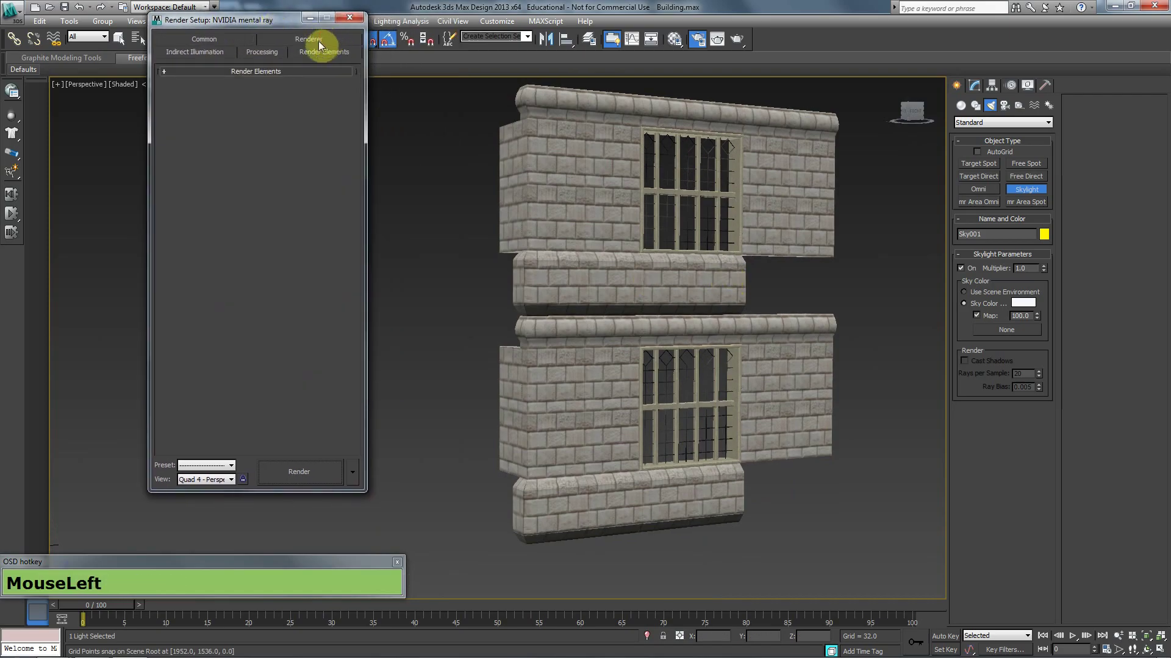
pyautogui.click(221, 46)
pyautogui.scroll(-5, 317, 411)
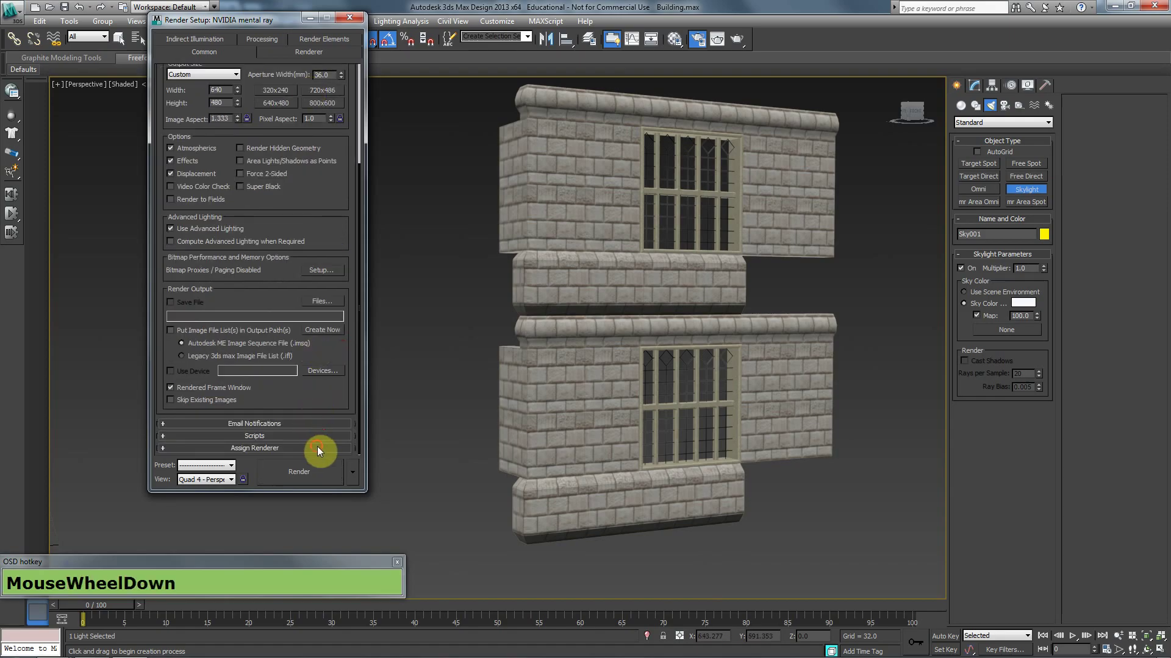
pyautogui.click(317, 448)
pyautogui.click(324, 395)
pyautogui.doubleClick(238, 176)
# Step: Set the renderer's advanced lighting to Light Tracer, and save the file
pyautogui.click(312, 39)
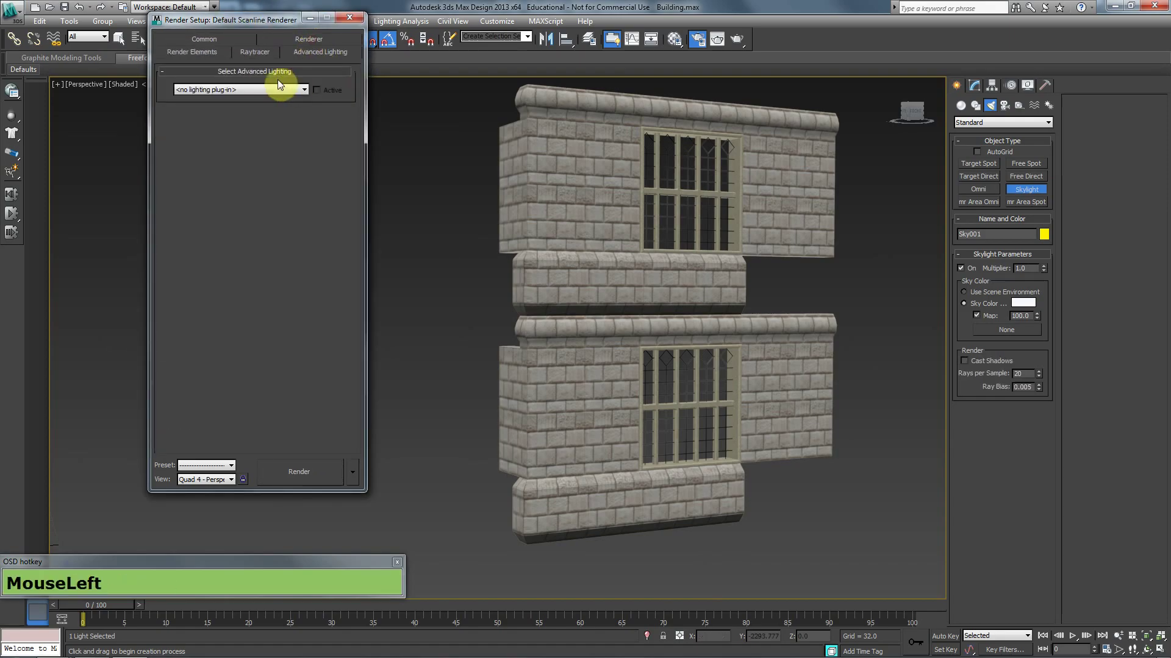
pyautogui.click(272, 103)
pyautogui.keyDown('alt'); pyautogui.moveTo(679, 413); pyautogui.dragTo(685, 457, button='middle'); pyautogui.keyUp('alt')
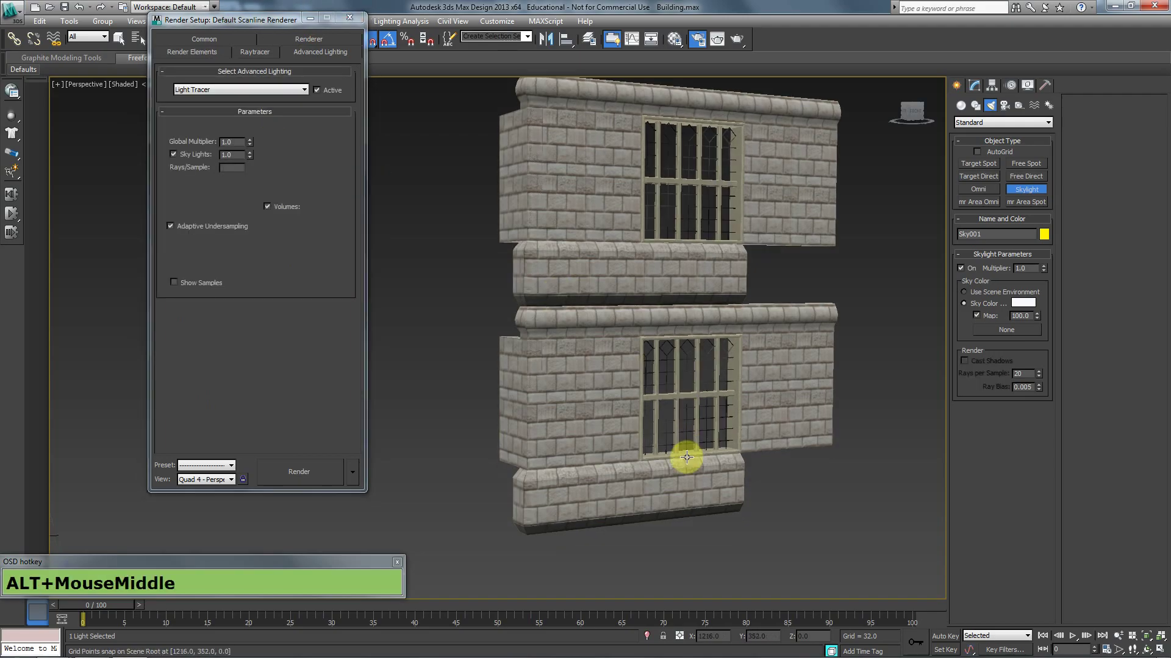
pyautogui.click(66, 10)
# Step: Test-render both storeys with the skylight from an angled front view and again from below, and close the render window
pyautogui.keyDown('alt'); pyautogui.moveTo(748, 337); pyautogui.dragTo(689, 397, button='middle'); pyautogui.keyUp('alt')
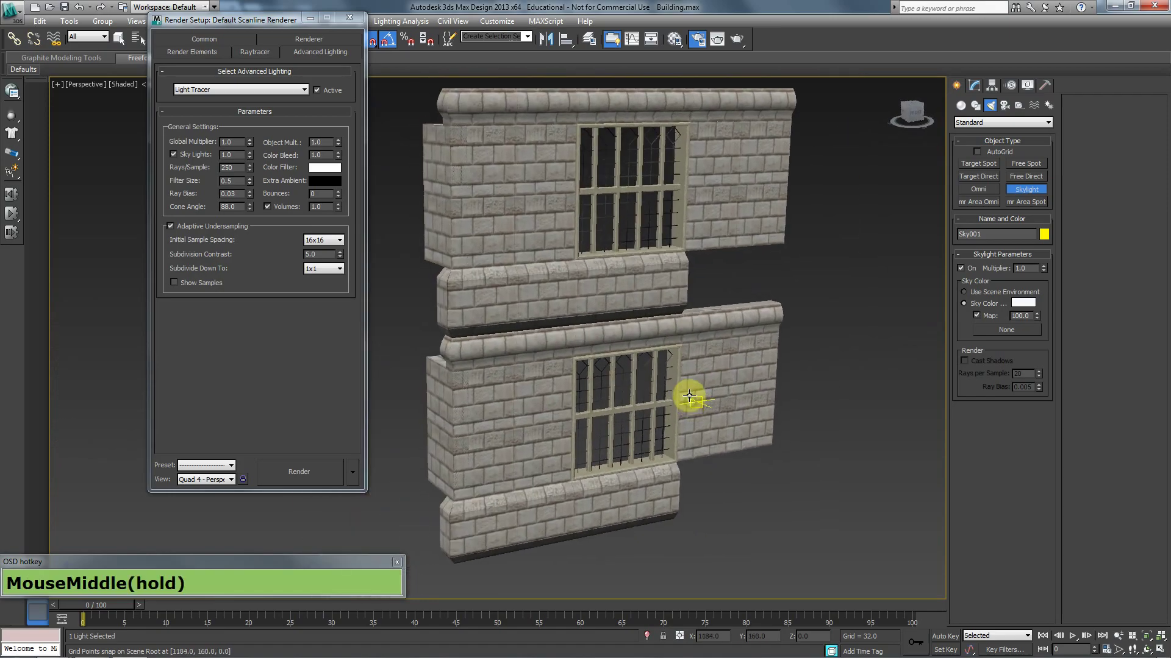
pyautogui.press('F9')
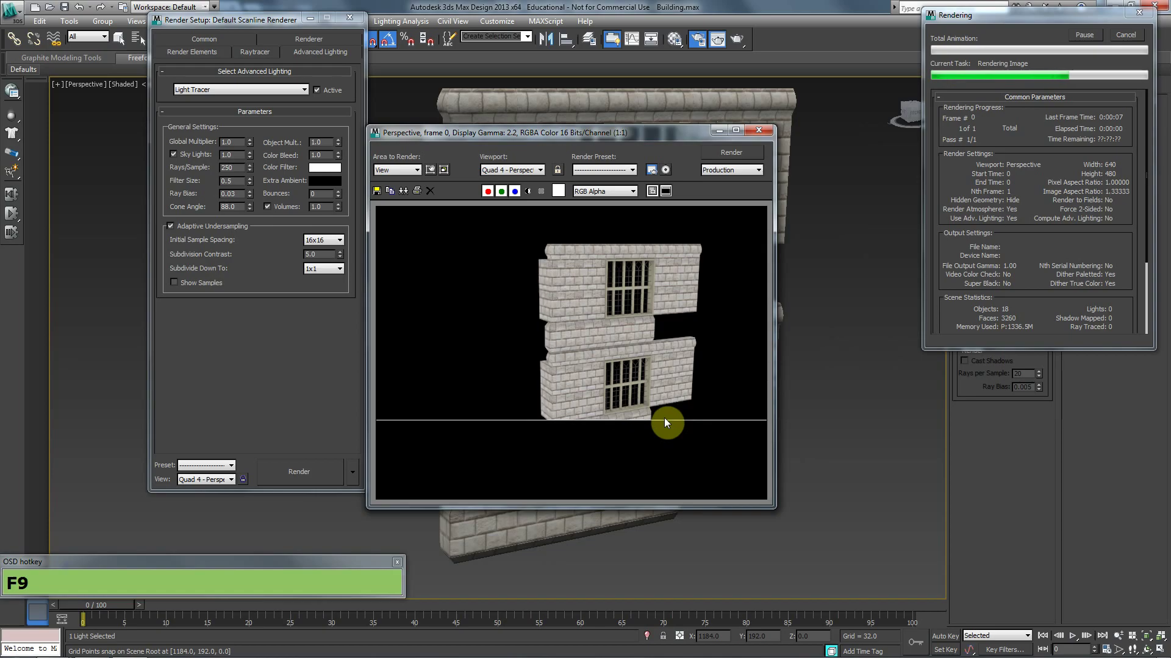
pyautogui.moveTo(676, 133); pyautogui.dragTo(389, 101)
pyautogui.keyDown('alt'); pyautogui.moveTo(667, 368); pyautogui.dragTo(650, 260, button='middle'); pyautogui.keyUp('alt')
pyautogui.scroll(3, 675, 272)
pyautogui.press('F9')
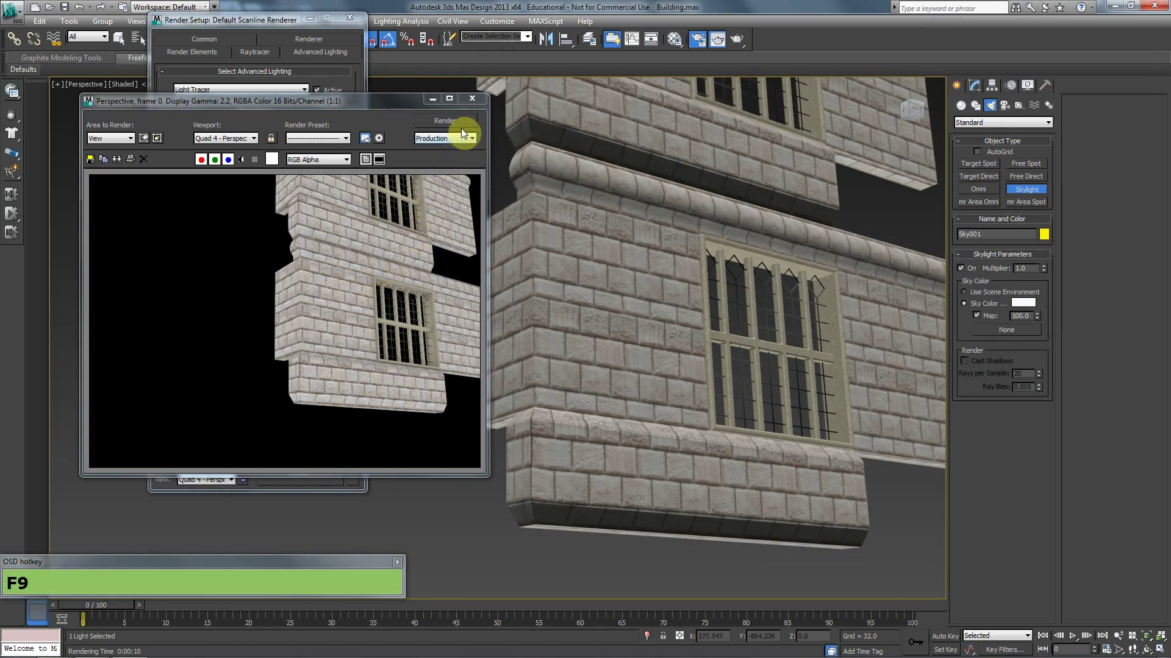
pyautogui.click(473, 98)
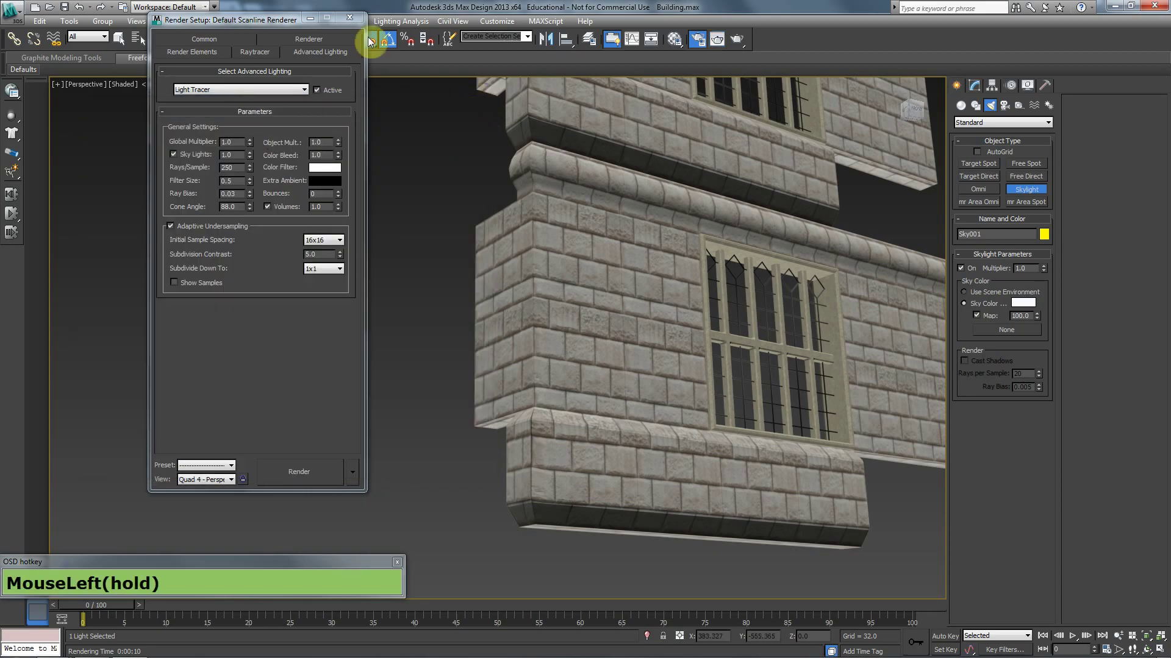
# Step: Turn off snapping, and examine the lower corner plinth section and the wall end above it from several angles
pyautogui.scroll(-5, 409, 201)
pyautogui.keyDown('alt'); pyautogui.moveTo(413, 246); pyautogui.dragTo(449, 264, button='middle'); pyautogui.keyUp('alt')
pyautogui.hotkey('alt', 's')
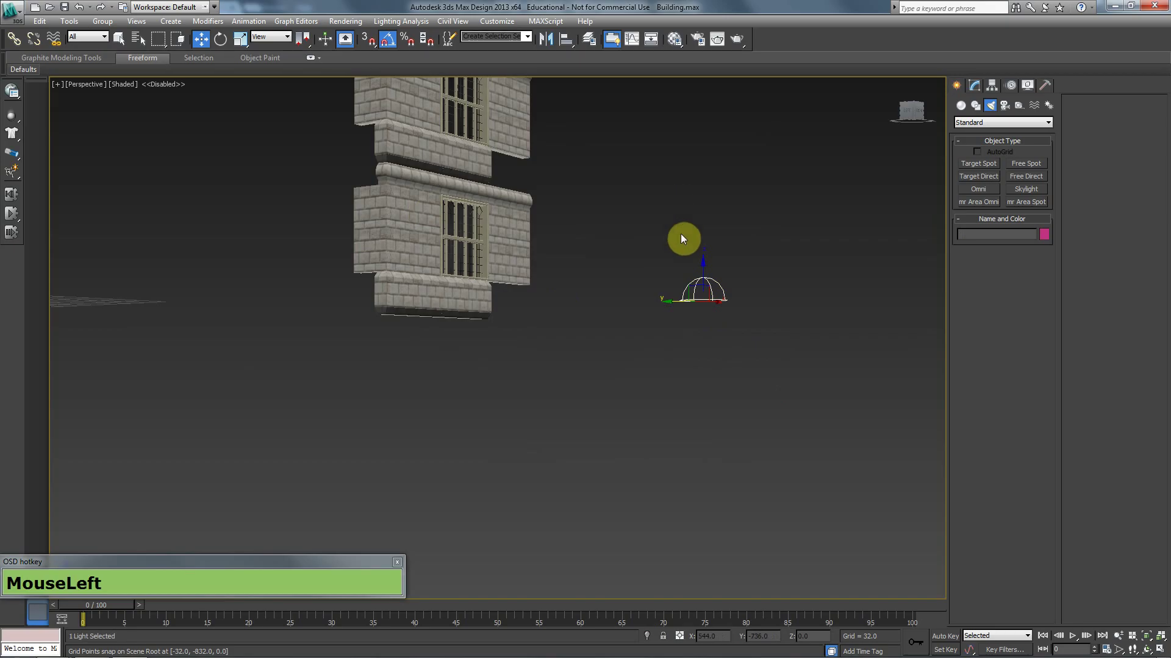
pyautogui.click(377, 299)
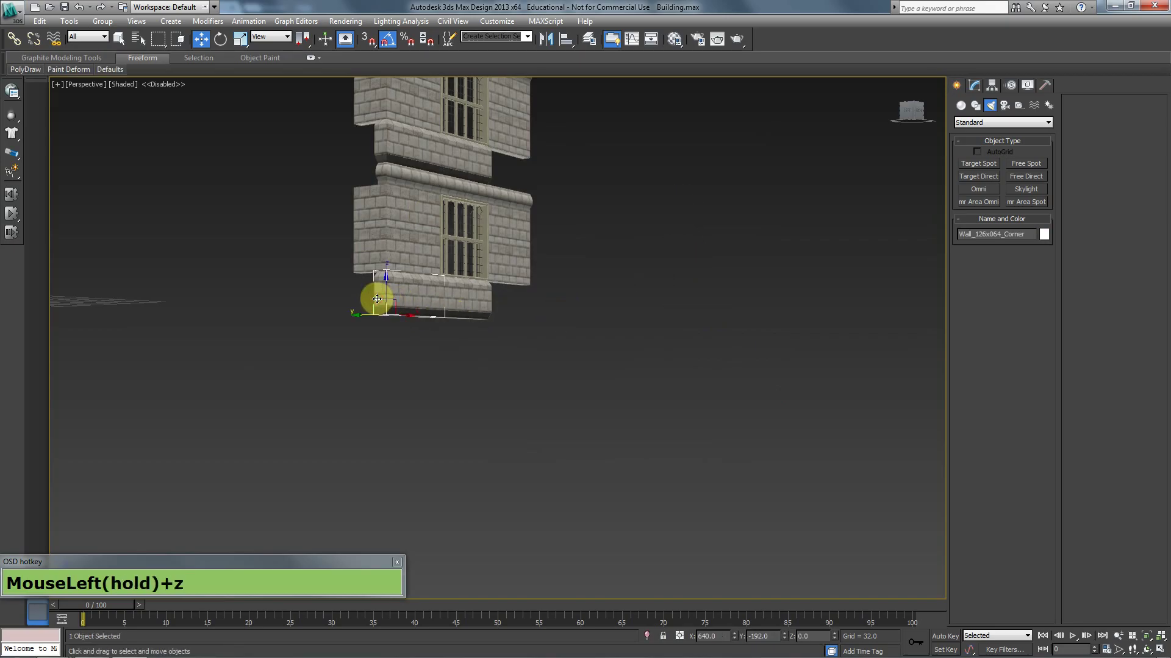
pyautogui.press('z')
pyautogui.scroll(-3, 333, 323)
pyautogui.keyDown('alt'); pyautogui.moveTo(332, 334); pyautogui.dragTo(429, 370, button='middle'); pyautogui.keyUp('alt')
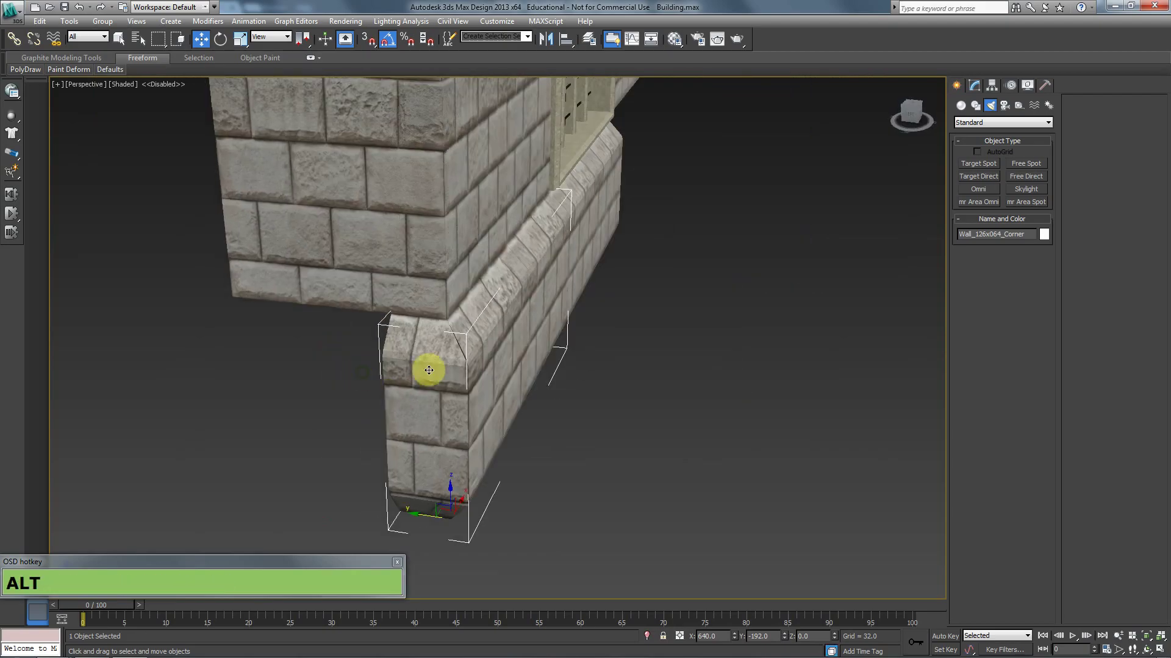
pyautogui.scroll(-2, 428, 370)
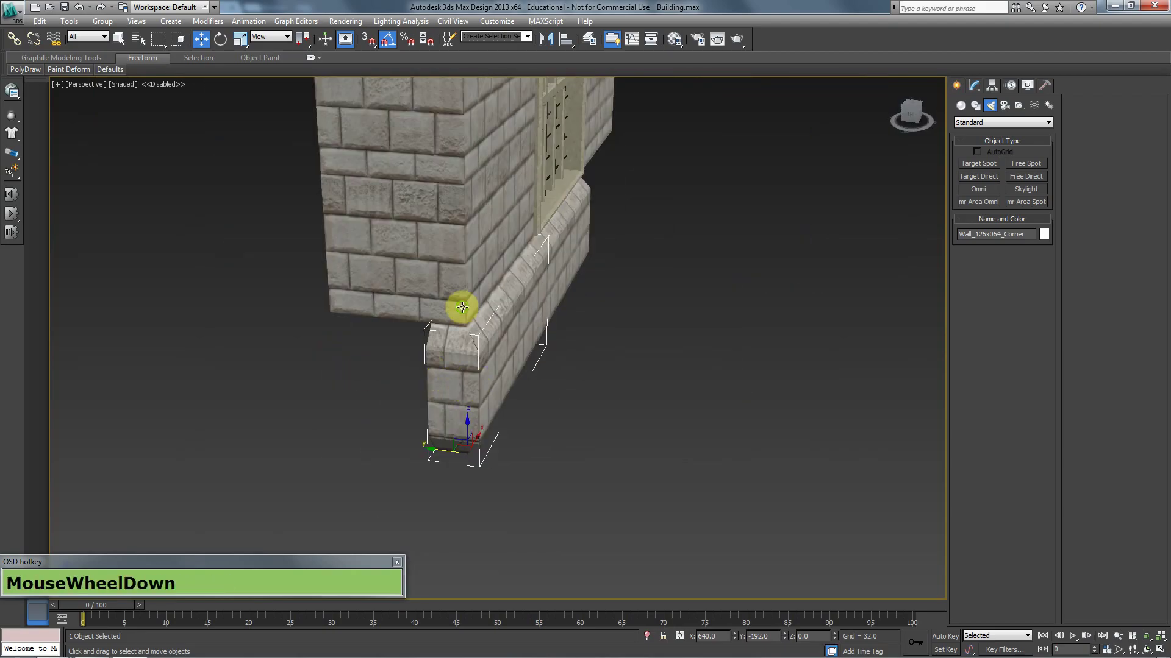
pyautogui.keyDown('alt'); pyautogui.moveTo(458, 309); pyautogui.dragTo(457, 514, button='middle'); pyautogui.keyUp('alt')
pyautogui.scroll(-2, 465, 410)
pyautogui.moveTo(465, 410)
pyautogui.keyDown('alt'); pyautogui.mouseDown(button='middle')
pyautogui.moveTo(481, 349)
pyautogui.moveTo(460, 384)
pyautogui.moveTo(486, 411)
pyautogui.mouseUp(button='middle'); pyautogui.keyUp('alt')
# Step: Switch to rotating with a different transform centre option, and delete the side wall piece at the lower storey's corner
pyautogui.moveTo(434, 313); pyautogui.dragTo(433, 314)
pyautogui.keyDown('alt'); pyautogui.moveTo(433, 313); pyautogui.dragTo(350, 331, button='middle'); pyautogui.keyUp('alt')
pyautogui.hotkey('alt', 'e')
pyautogui.moveTo(304, 38)
pyautogui.mouseDown()
pyautogui.moveTo(308, 72)
pyautogui.moveTo(307, 57)
pyautogui.mouseUp()
pyautogui.keyDown('alt'); pyautogui.moveTo(411, 327); pyautogui.dragTo(453, 383, button='middle'); pyautogui.keyUp('alt')
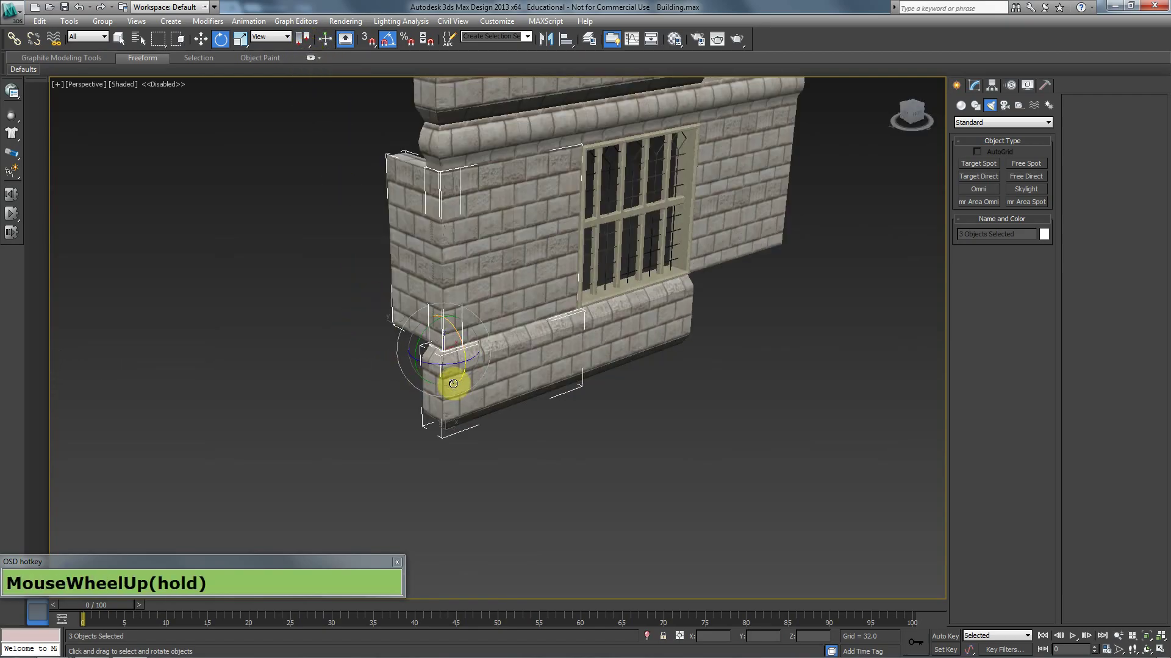
pyautogui.click(400, 206)
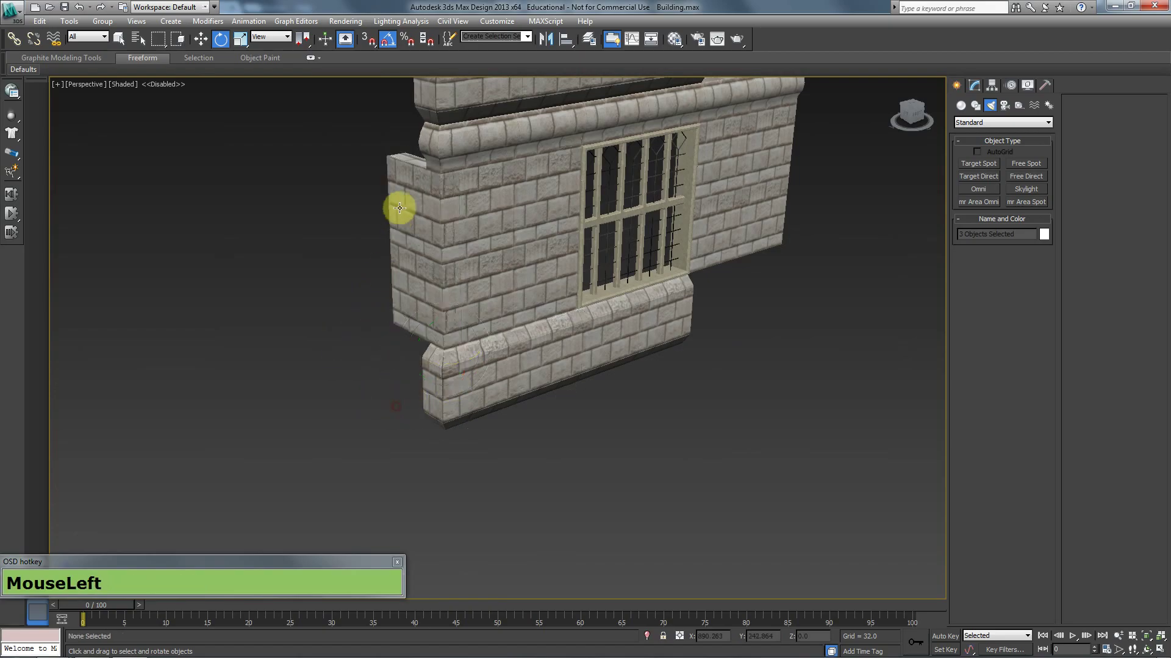
pyautogui.press('Delete')
# Step: Clone the lower storey's corner wall and corner plinth pieces as instances rotated -90 degrees to form the side wall
pyautogui.click(449, 334)
pyautogui.keyDown('ctrl'); pyautogui.click(444, 385); pyautogui.keyUp('ctrl')
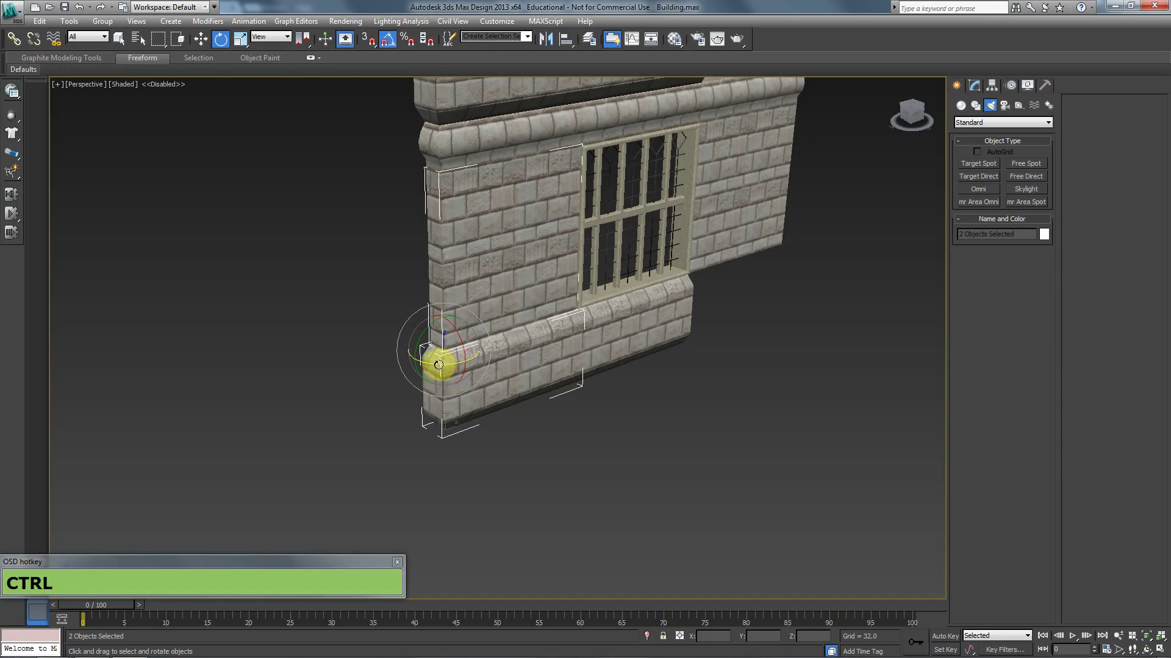
pyautogui.keyDown('shift'); pyautogui.moveTo(448, 364); pyautogui.dragTo(394, 363); pyautogui.keyUp('shift')
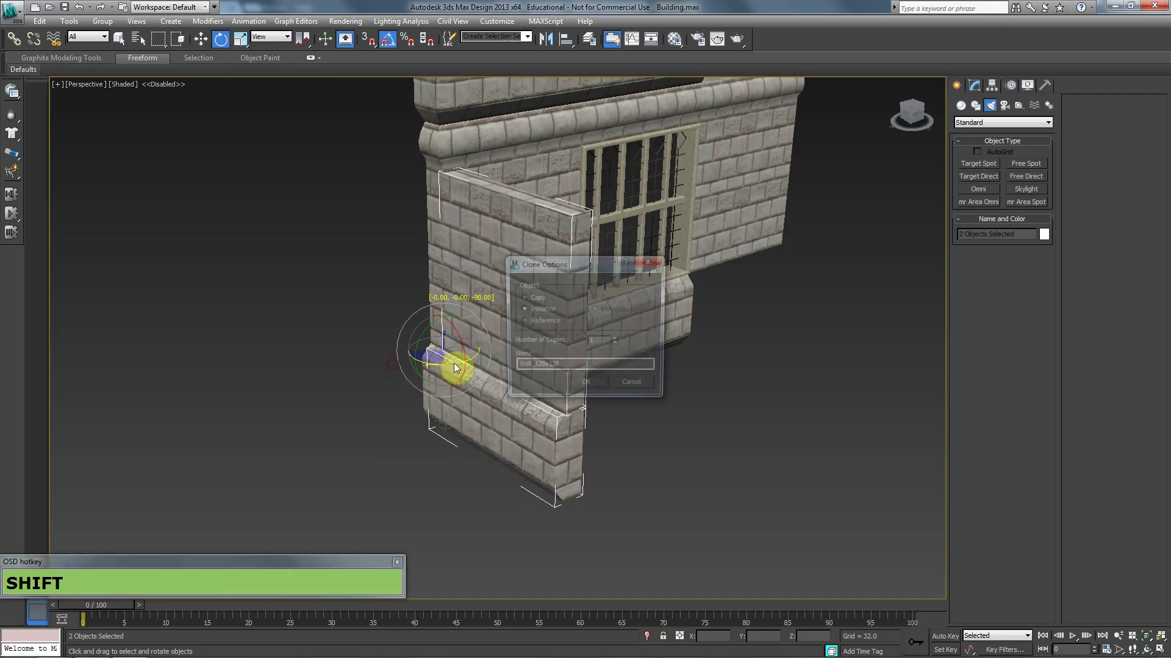
pyautogui.click(585, 388)
# Step: Move the rotated wall and plinth clones in the Top view with snapping on so they meet the lower storey's corner
pyautogui.press('t')
pyautogui.press('F3')
pyautogui.scroll(-2, 476, 359)
pyautogui.scroll(-2, 344, 341)
pyautogui.moveTo(344, 340); pyautogui.dragTo(709, 357, button='middle')
pyautogui.press('w')
pyautogui.moveTo(582, 322); pyautogui.dragTo(584, 175)
pyautogui.hotkey('ctrl', 'z')
pyautogui.click(368, 39)
pyautogui.moveTo(582, 318); pyautogui.dragTo(581, 154)
pyautogui.click(581, 154)
# Step: Examine the new side wall and its corner join with the front wall in shaded perspective
pyautogui.press('F3')
pyautogui.scroll(-3, 534, 305)
pyautogui.moveTo(530, 316)
pyautogui.keyDown('alt'); pyautogui.mouseDown(button='middle')
pyautogui.moveTo(620, 290)
pyautogui.moveTo(667, 249)
pyautogui.mouseUp(button='middle'); pyautogui.keyUp('alt')
pyautogui.scroll(2, 627, 319)
pyautogui.keyDown('alt'); pyautogui.moveTo(626, 319); pyautogui.dragTo(559, 280, button='middle'); pyautogui.keyUp('alt')
pyautogui.click(627, 465)
pyautogui.scroll(2, 585, 374)
pyautogui.scroll(-1, 593, 324)
pyautogui.scroll(-3, 593, 324)
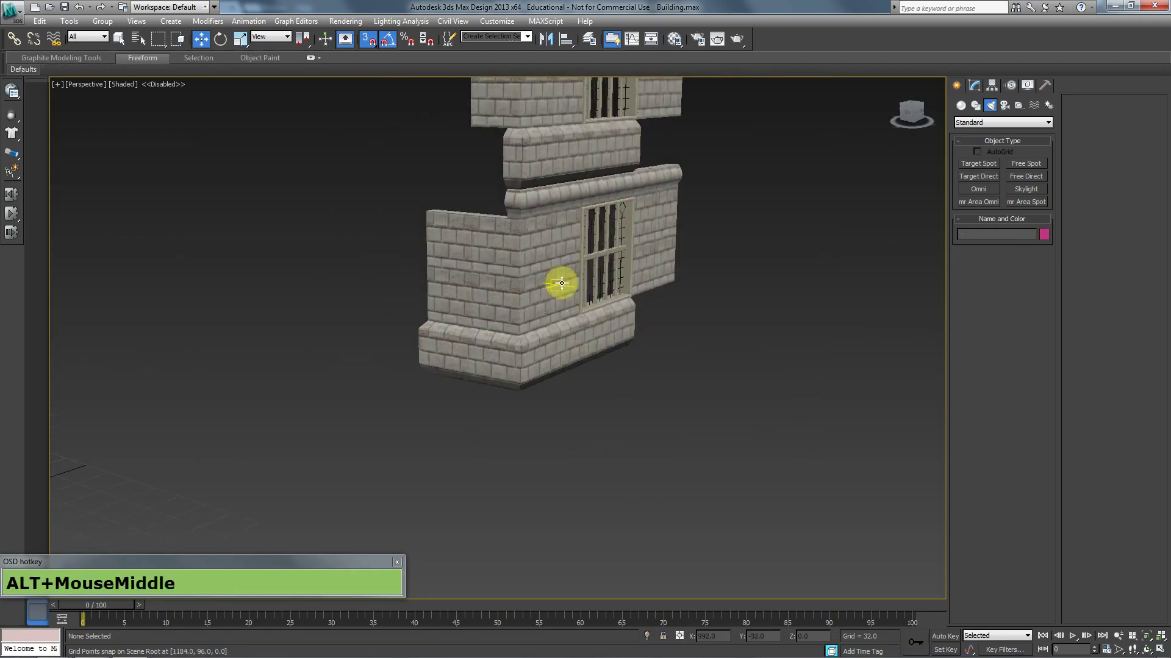
# Step: Add a Skylight with default settings in the empty space beside the two-storey wall
pyautogui.scroll(2, 559, 287)
pyautogui.scroll(-1, 556, 337)
pyautogui.scroll(-3, 555, 338)
pyautogui.scroll(1, 688, 303)
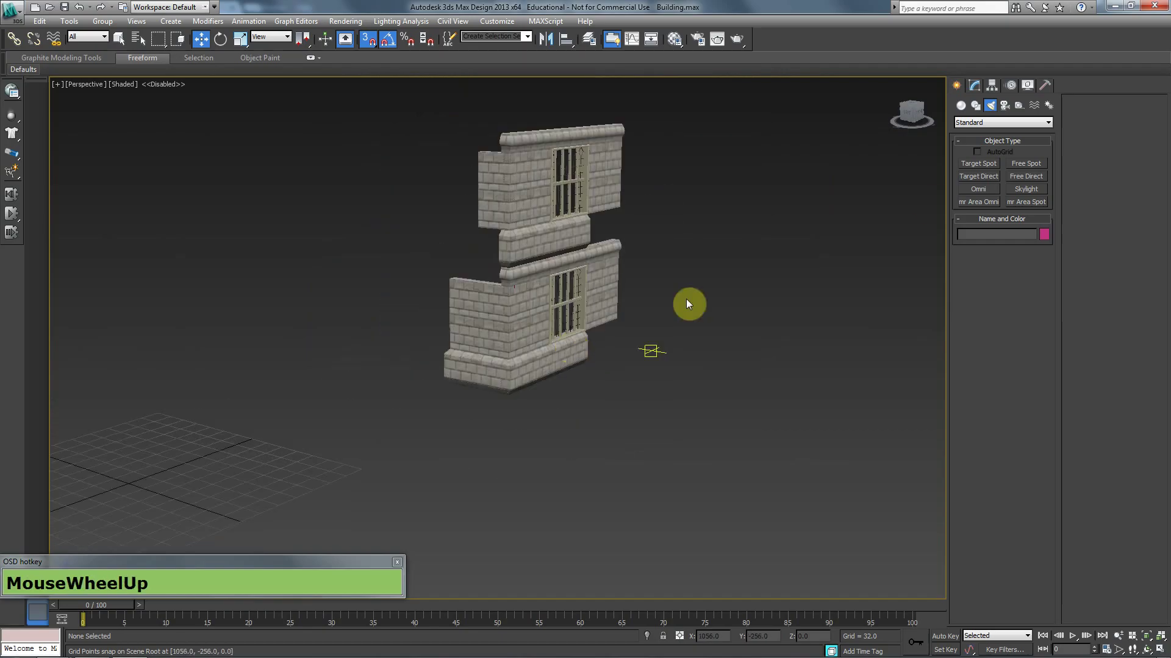
pyautogui.click(1026, 189)
pyautogui.click(762, 367)
# Step: Render a test image of the perspective view to check the wall's corner under the skylight, and dismiss the rendered frame
pyautogui.scroll(2, 732, 366)
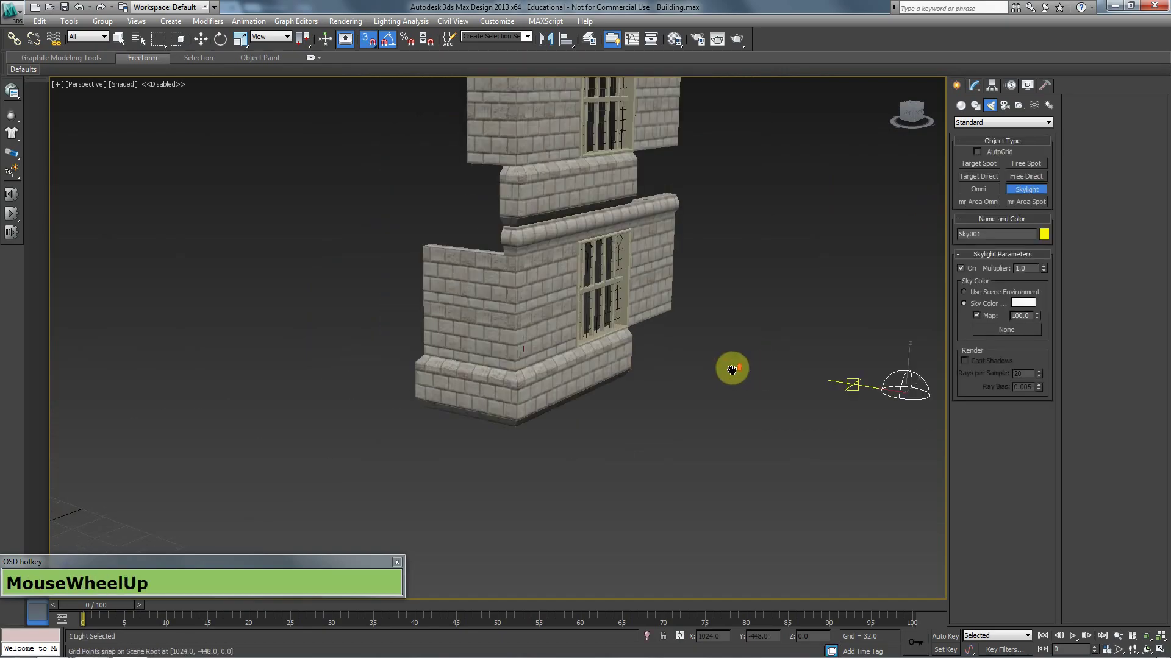
pyautogui.moveTo(679, 356); pyautogui.dragTo(669, 412, button='middle')
pyautogui.press('F9')
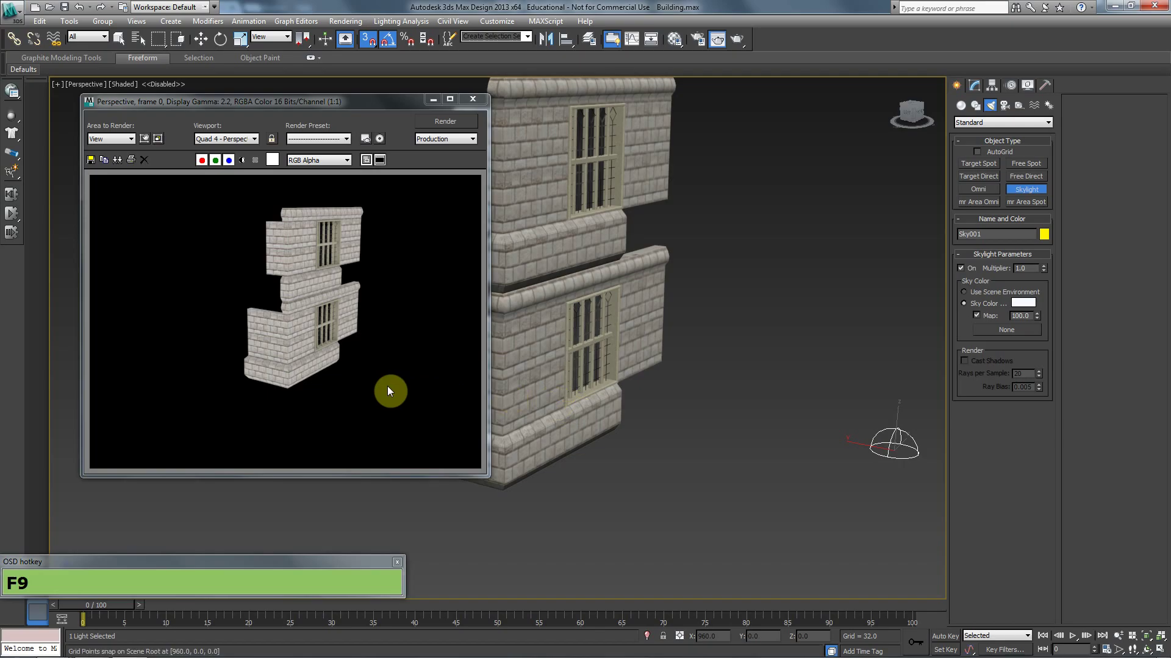
pyautogui.keyDown('alt'); pyautogui.moveTo(622, 368); pyautogui.dragTo(774, 374, button='middle'); pyautogui.keyUp('alt')
pyautogui.moveTo(577, 396); pyautogui.dragTo(431, 395, button='middle')
pyautogui.press('z')
pyautogui.moveTo(551, 452); pyautogui.dragTo(943, 423, button='middle')
pyautogui.scroll(-3, 680, 452)
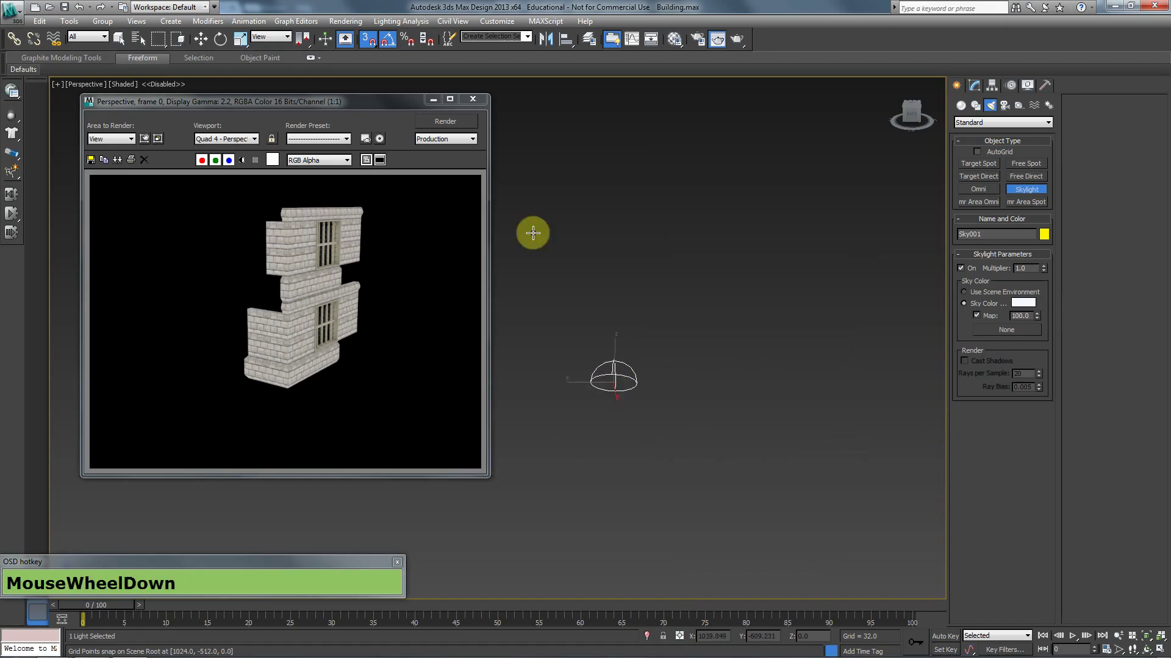
pyautogui.click(472, 99)
# Step: Deselect the skylight, test-render the wall from its back side, and return to viewing the stone front
pyautogui.press('w')
pyautogui.click(469, 452)
pyautogui.press('z')
pyautogui.keyDown('alt'); pyautogui.moveTo(469, 451); pyautogui.dragTo(516, 436, button='middle'); pyautogui.keyUp('alt')
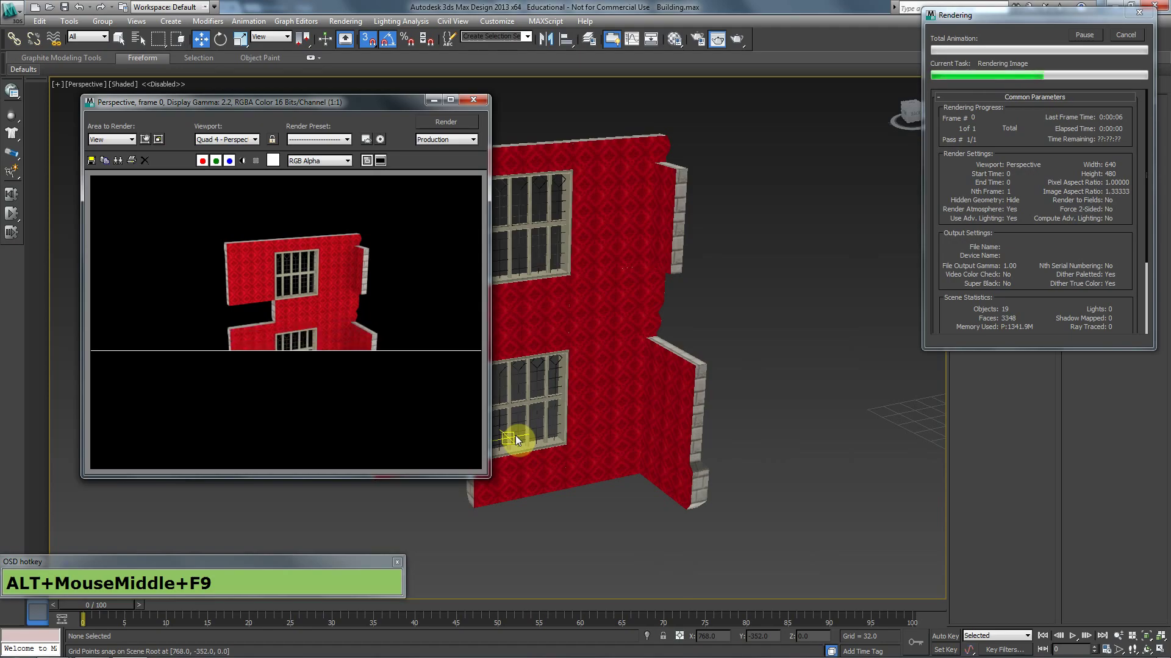
pyautogui.click(476, 102)
pyautogui.keyDown('alt'); pyautogui.moveTo(711, 397); pyautogui.dragTo(470, 408, button='middle'); pyautogui.keyUp('alt')
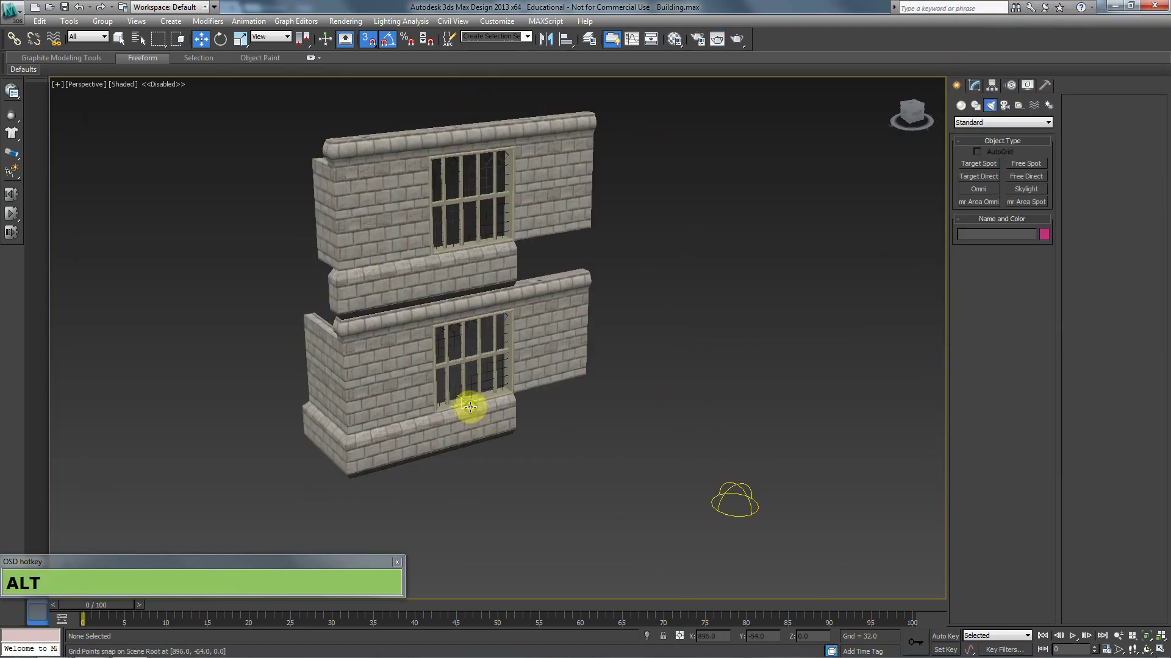